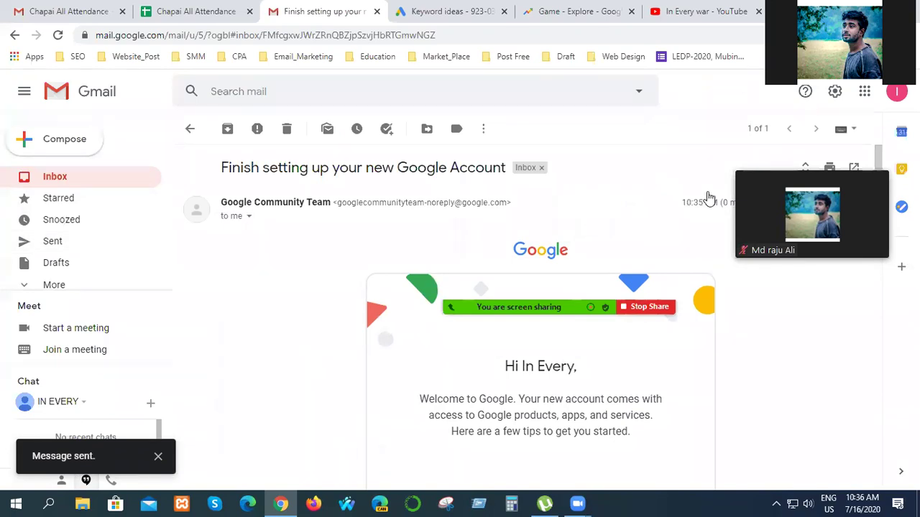
# Step: Open and close the Gmail account switcher, then select the current Gmail URL
pyautogui.click(895, 93)
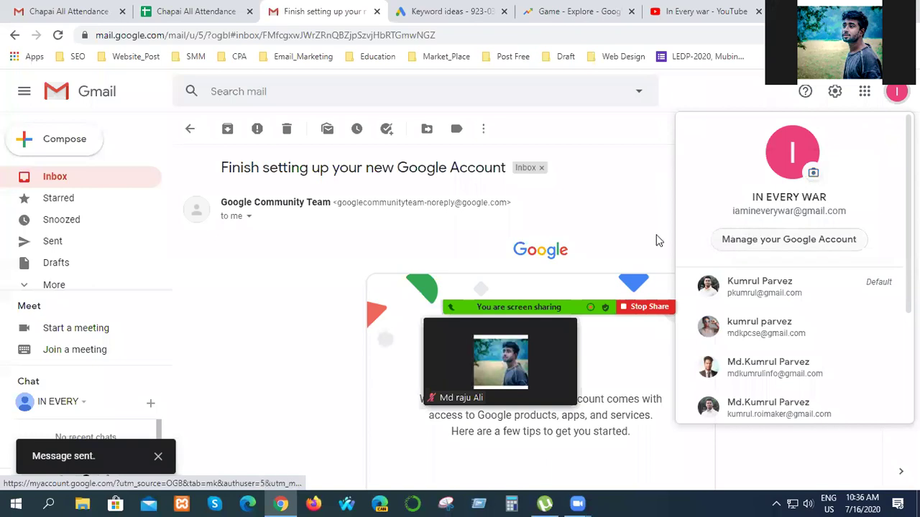
pyautogui.click(589, 213)
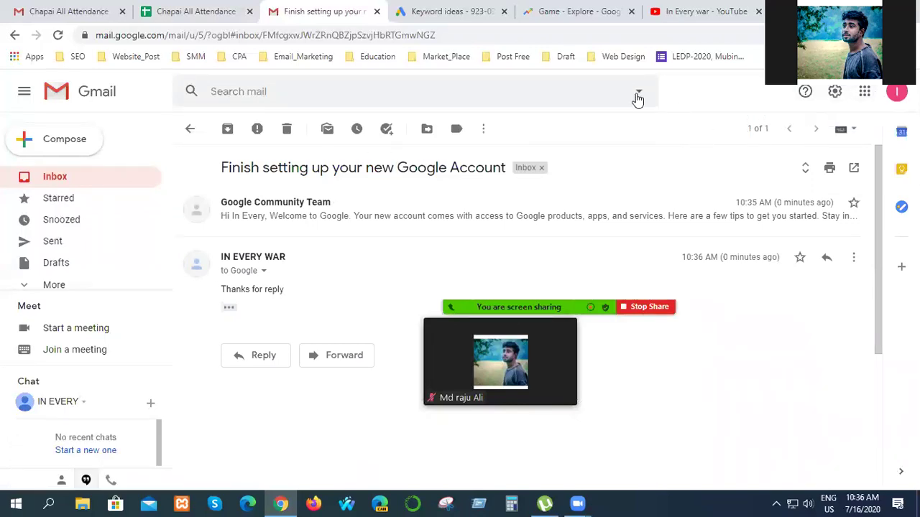
pyautogui.click(308, 35)
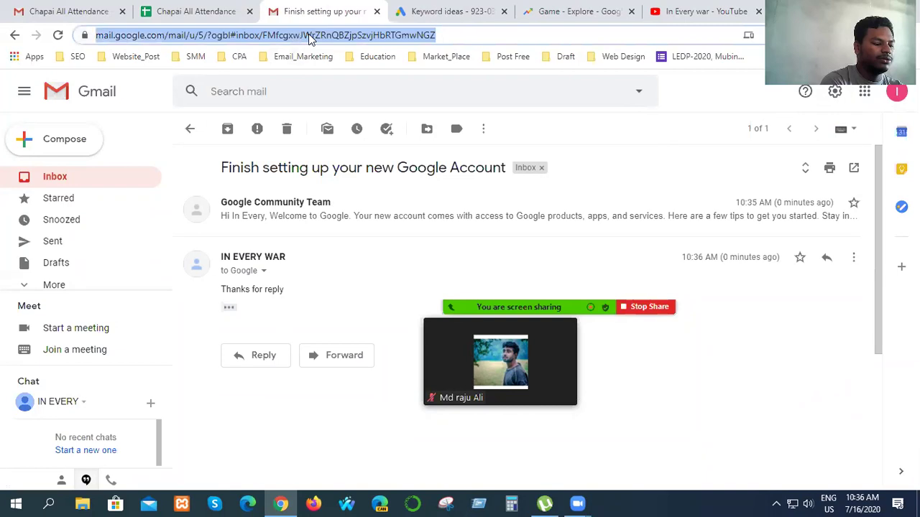
# Step: Load youtube.com, copy the account e-mail from the avatar menu, and open File Explorer's recent files
pyautogui.write('youtub')
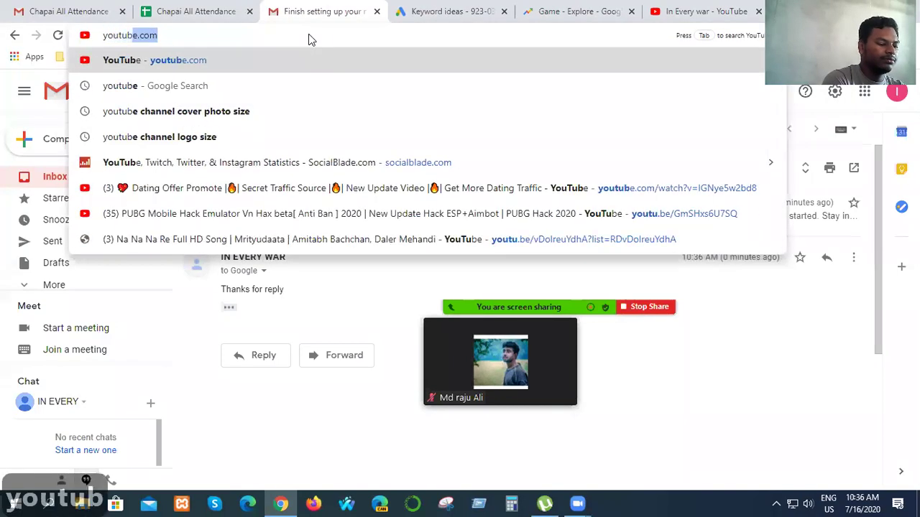
pyautogui.write('e')
pyautogui.press('Return')
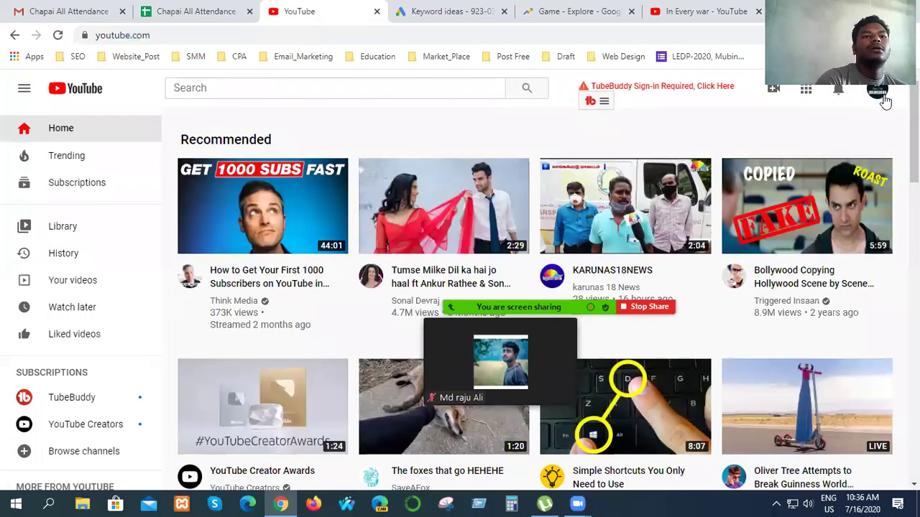
pyautogui.click(879, 97)
pyautogui.moveTo(707, 106); pyautogui.dragTo(855, 110)
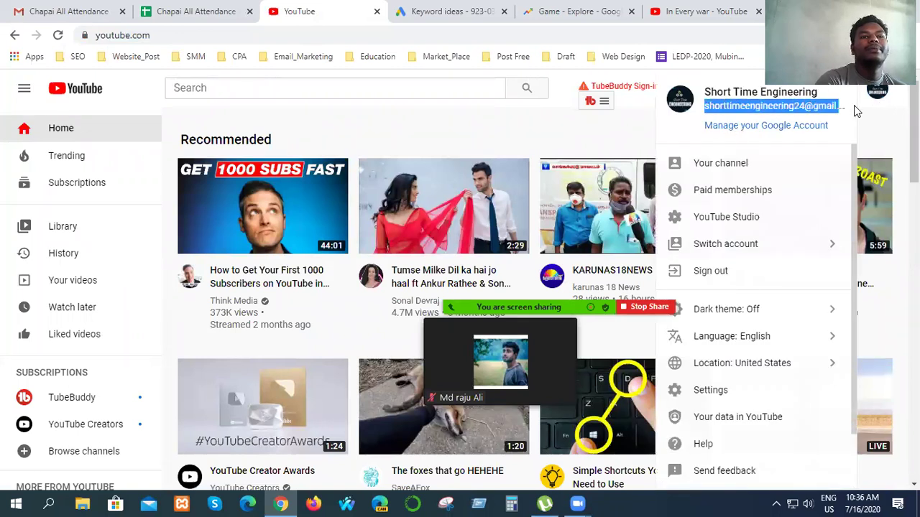
pyautogui.rightClick(811, 107)
pyautogui.click(760, 113)
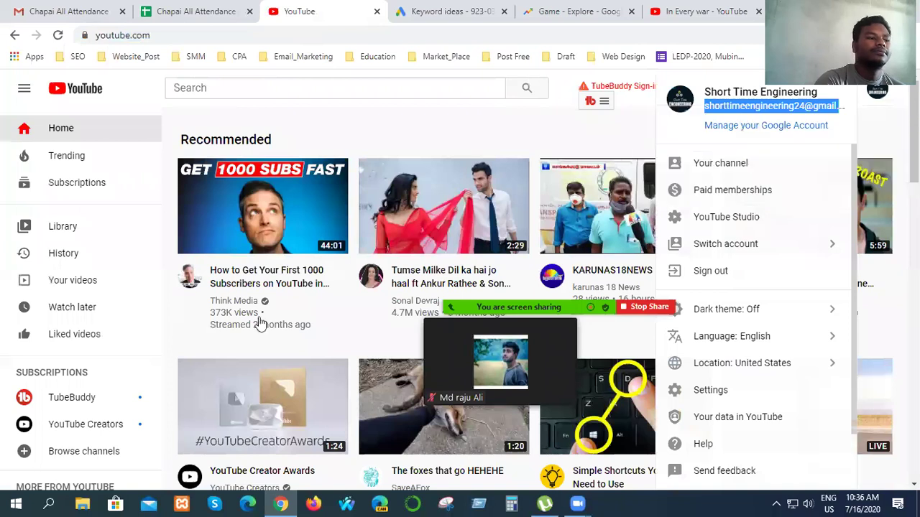
pyautogui.click(88, 503)
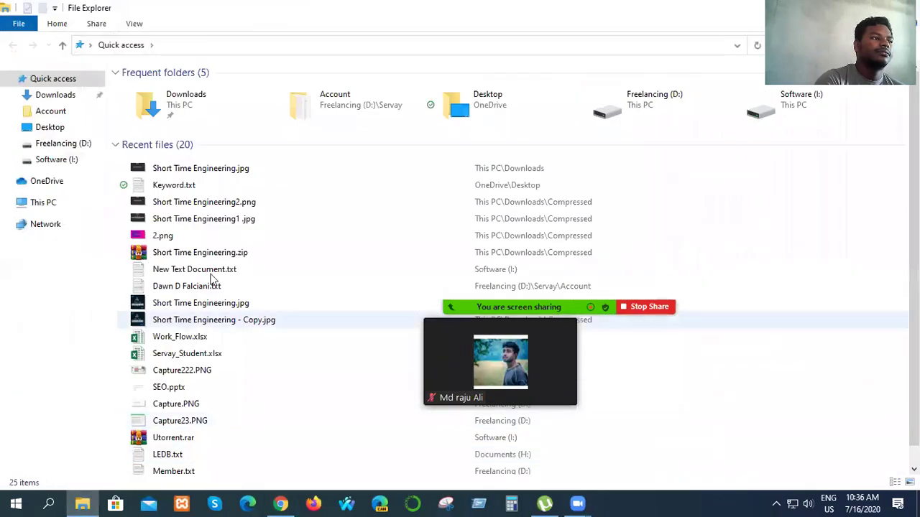
# Step: Open Keyword.txt and paste the channel e-mail below the keyword list
pyautogui.doubleClick(180, 185)
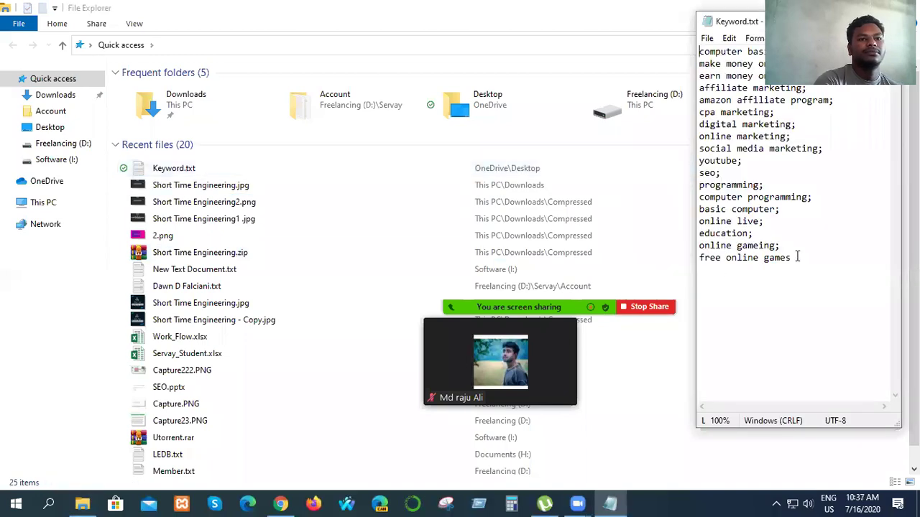
pyautogui.press('Return')
pyautogui.press('Return')
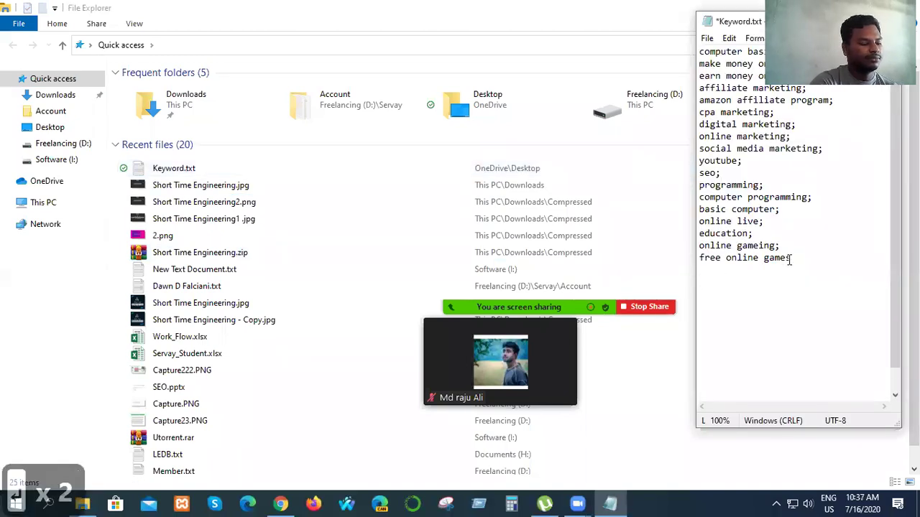
pyautogui.hotkey('ctrl', 'v')
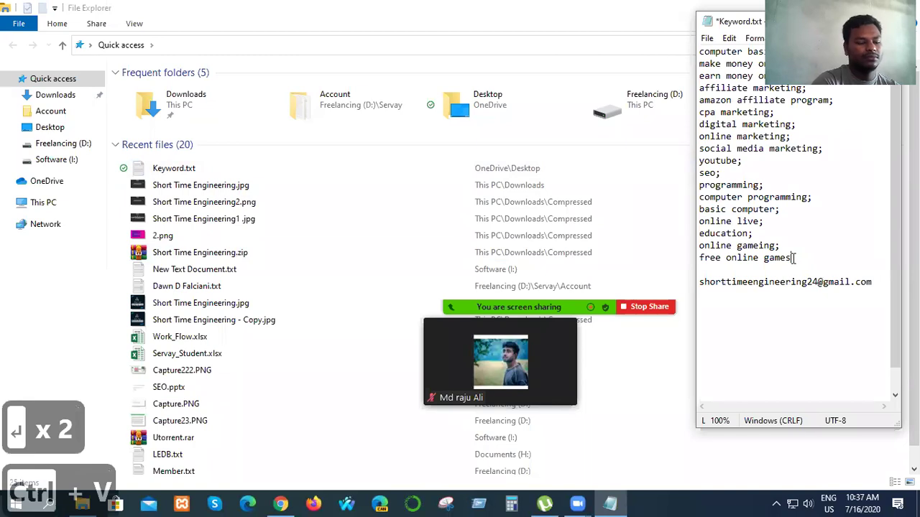
pyautogui.write(';')
pyautogui.press('Return')
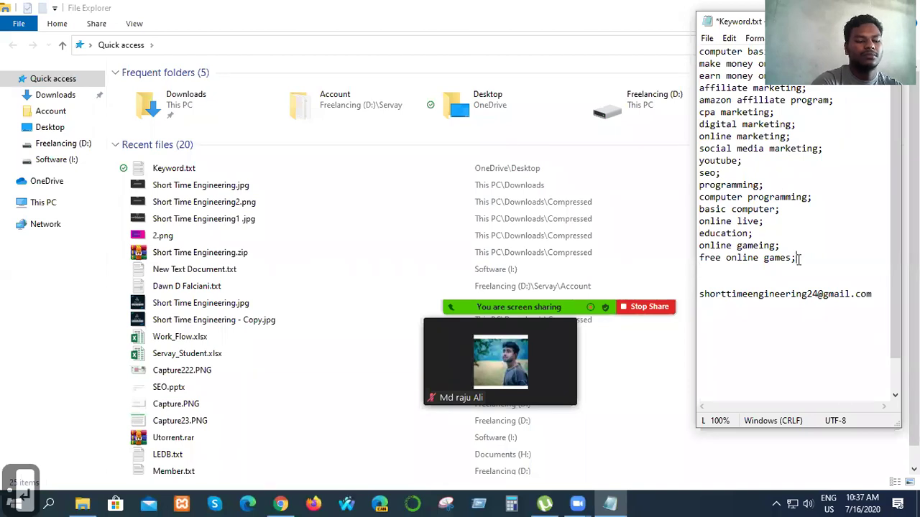
pyautogui.press('BackSpace')
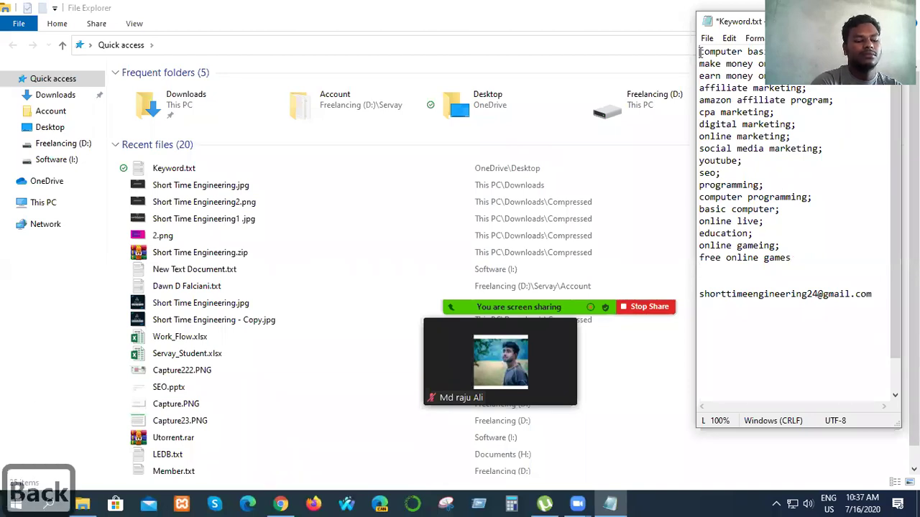
# Step: Add 'shorttimeengineering' as the first line and save Keyword.txt
pyautogui.press('Return')
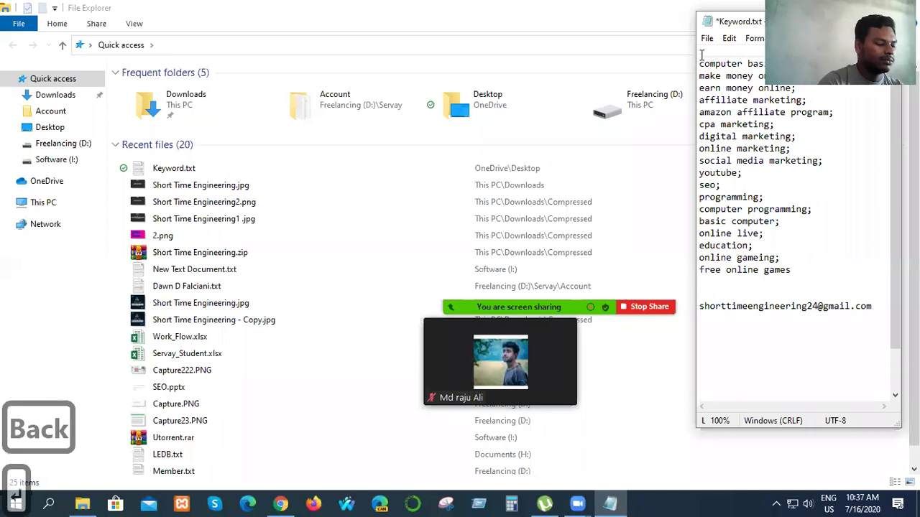
pyautogui.write('shor')
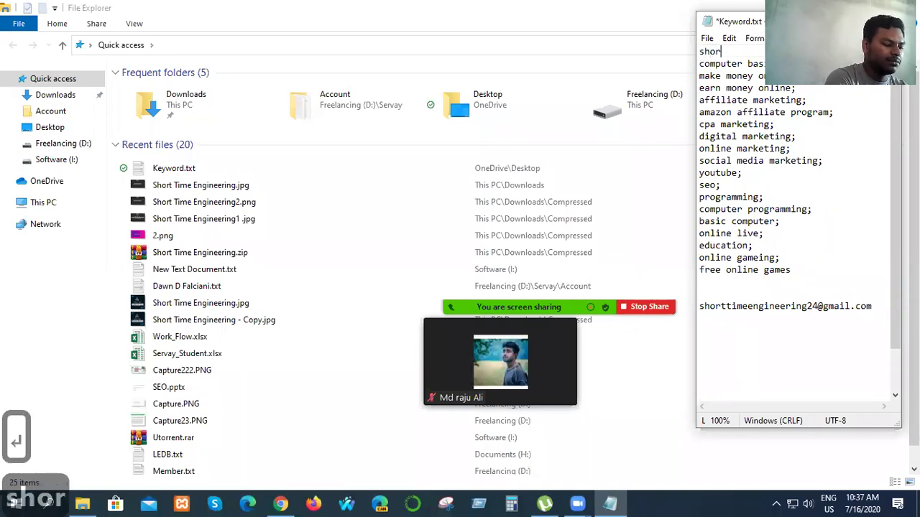
pyautogui.write('ttime')
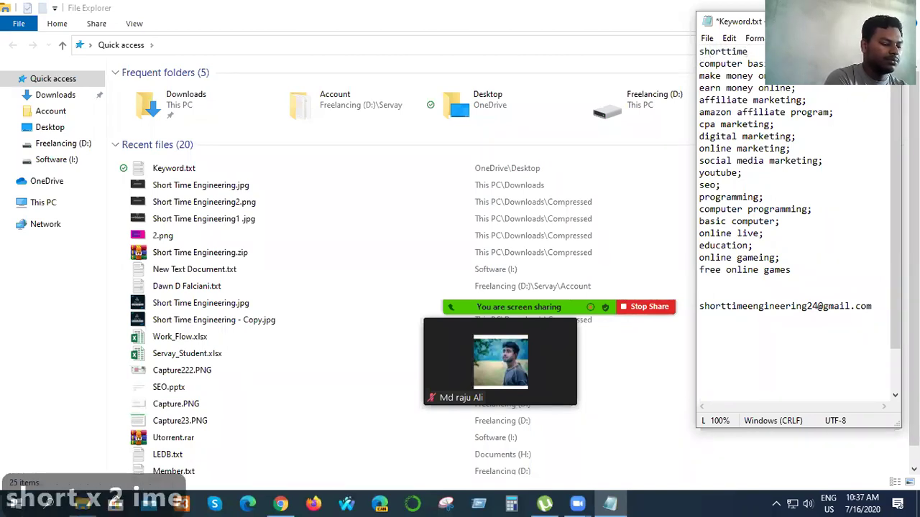
pyautogui.write('en')
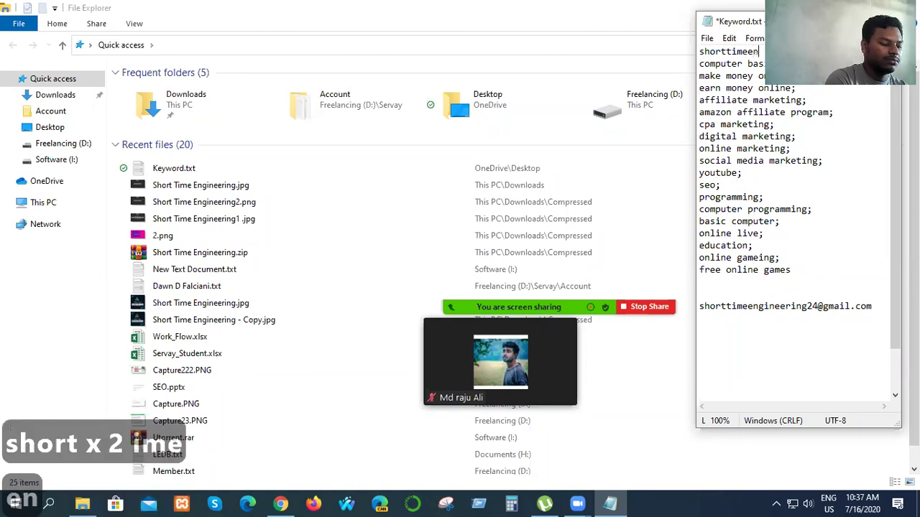
pyautogui.write('gineering')
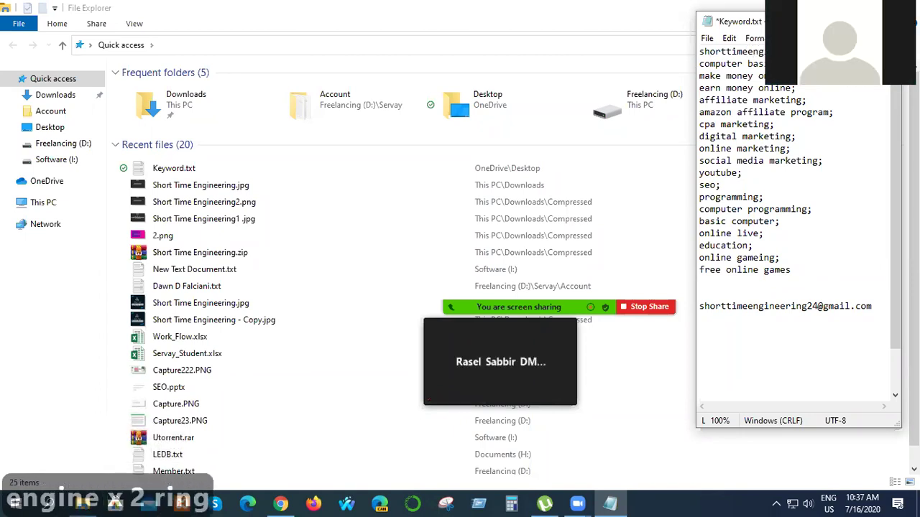
pyautogui.click(707, 38)
pyautogui.click(727, 99)
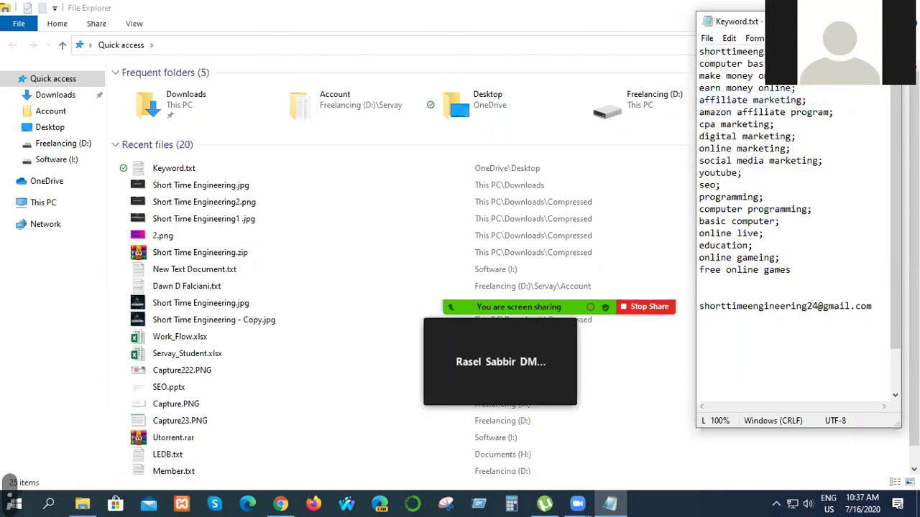
# Step: Close Keyword.txt in Notepad, then switch to the browser and minimize it
pyautogui.hotkey('alt', 'F4')
pyautogui.rightClick(230, 164)
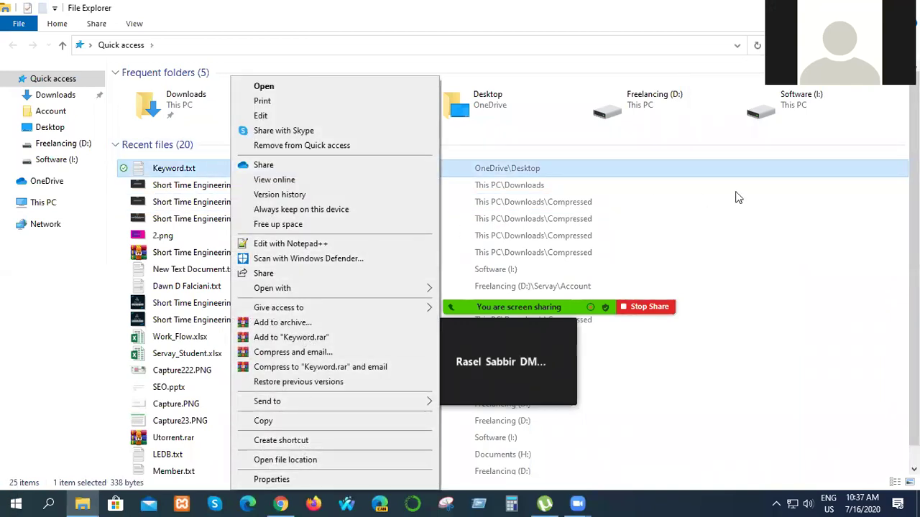
pyautogui.click(467, 182)
pyautogui.click(193, 167)
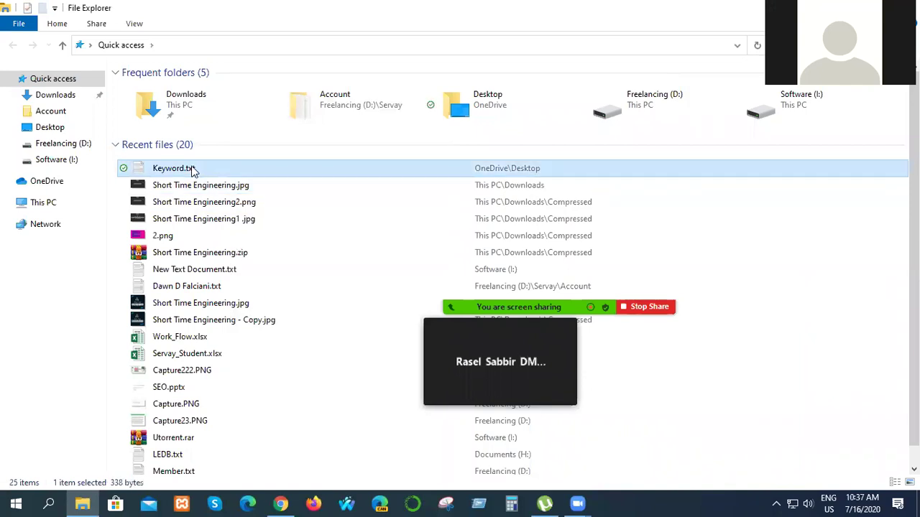
pyautogui.rightClick(192, 168)
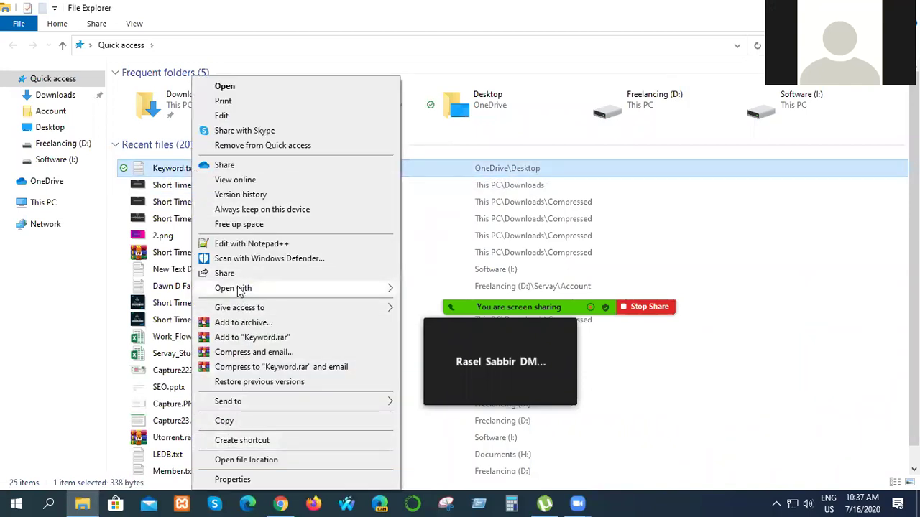
pyautogui.click(167, 218)
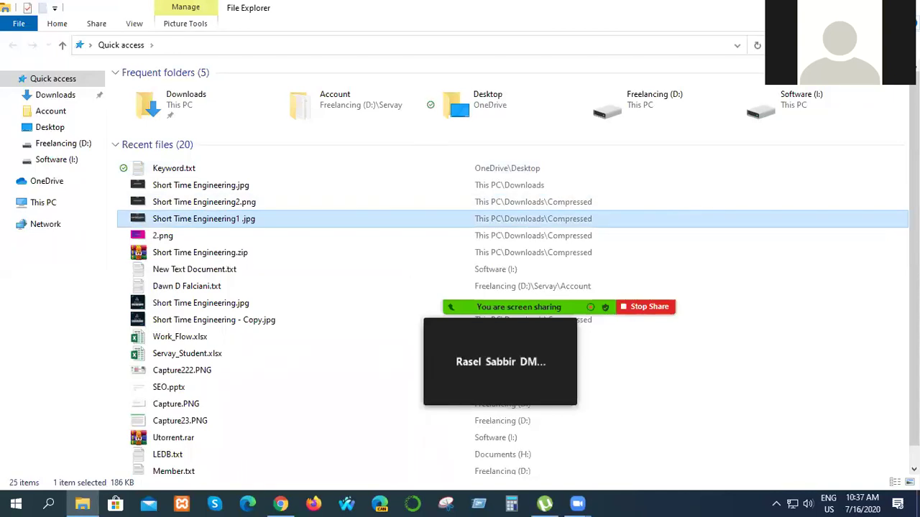
pyautogui.hotkey('alt', 'Tab')
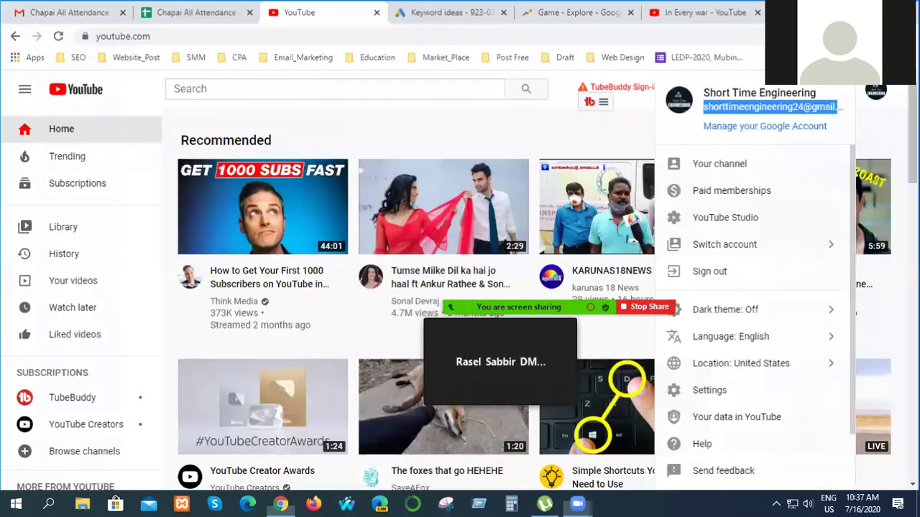
pyautogui.click(844, 9)
# Step: Rename the desktop Keyword file to ShortTimeEngineering.txt and cut it
pyautogui.click(687, 29)
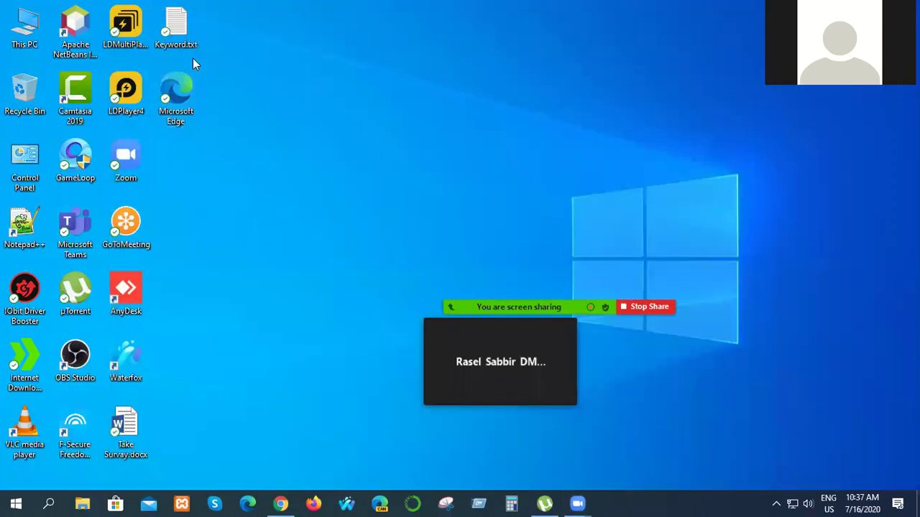
pyautogui.rightClick(164, 19)
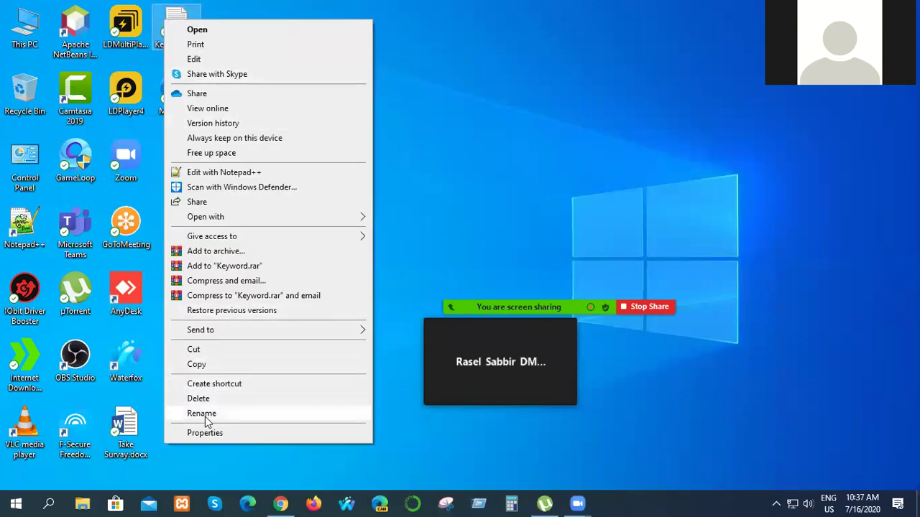
pyautogui.click(216, 414)
pyautogui.write('Shoe.txt')
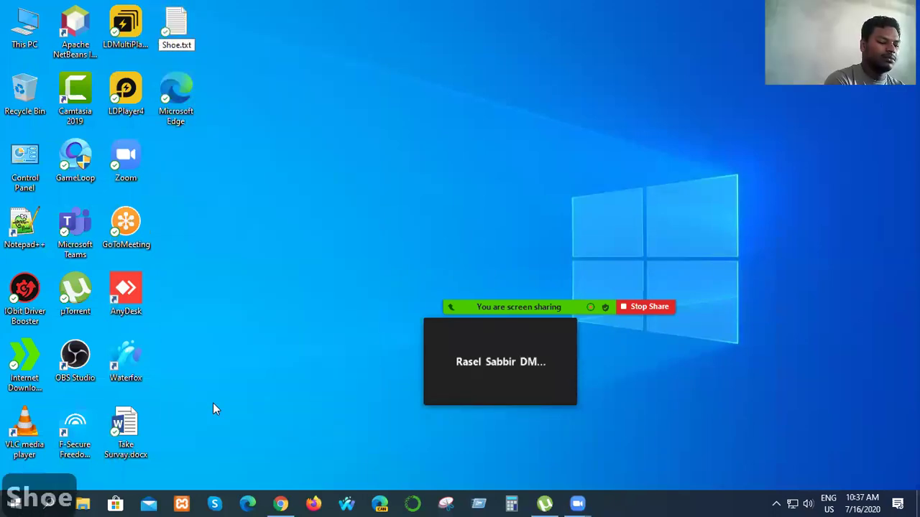
pyautogui.press('BackSpace')
pyautogui.write('rt')
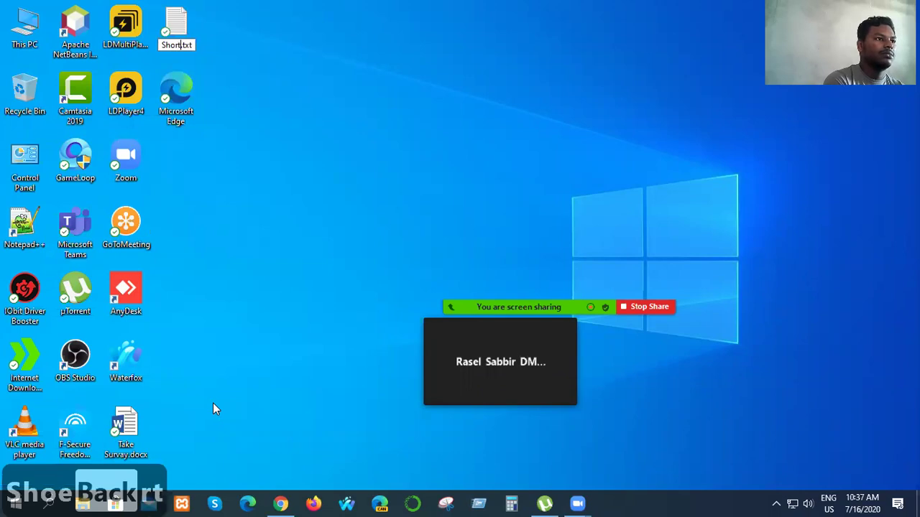
pyautogui.write('Time')
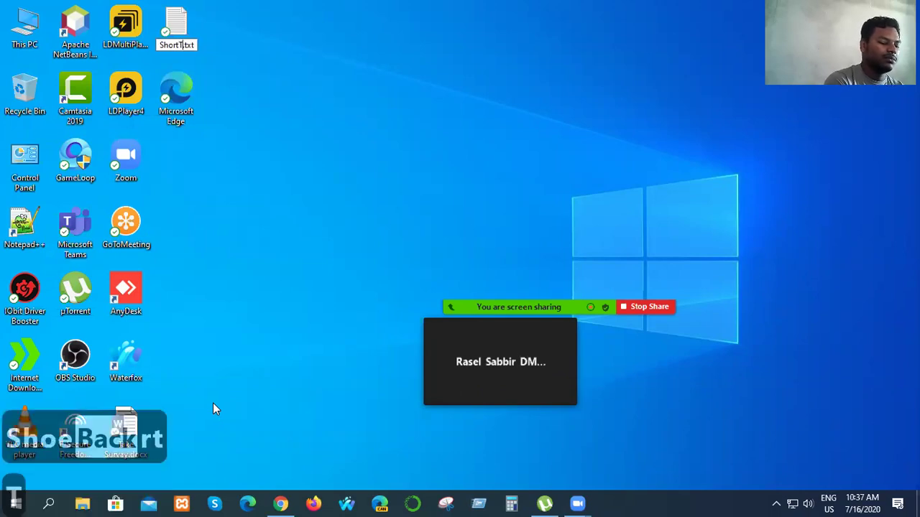
pyautogui.write('Engi')
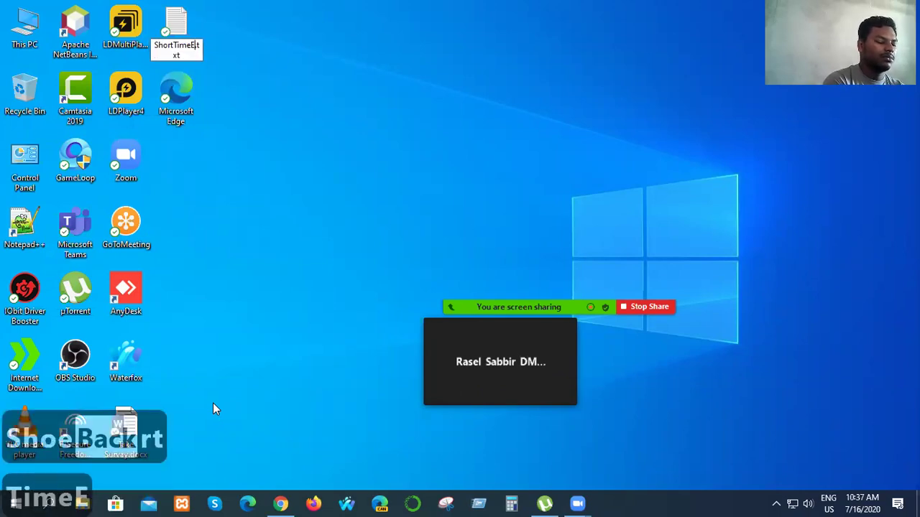
pyautogui.write('neering')
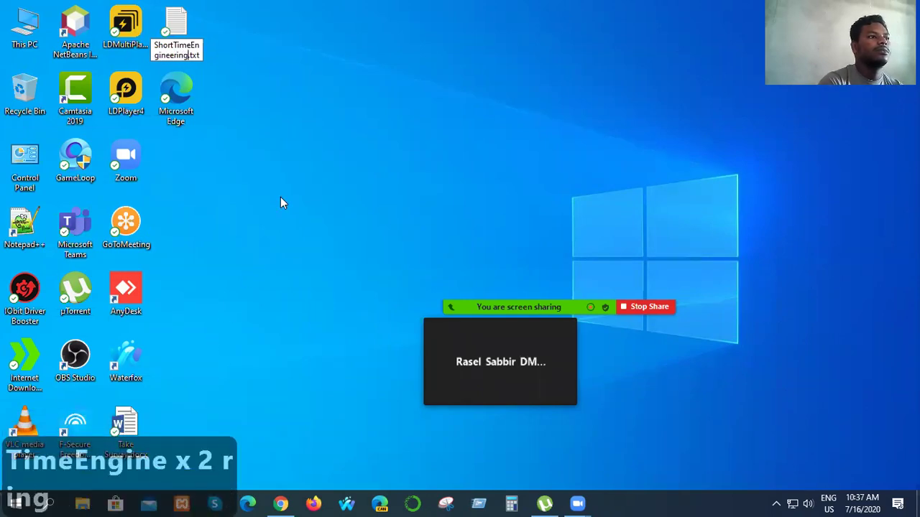
pyautogui.press('Return')
pyautogui.rightClick(190, 33)
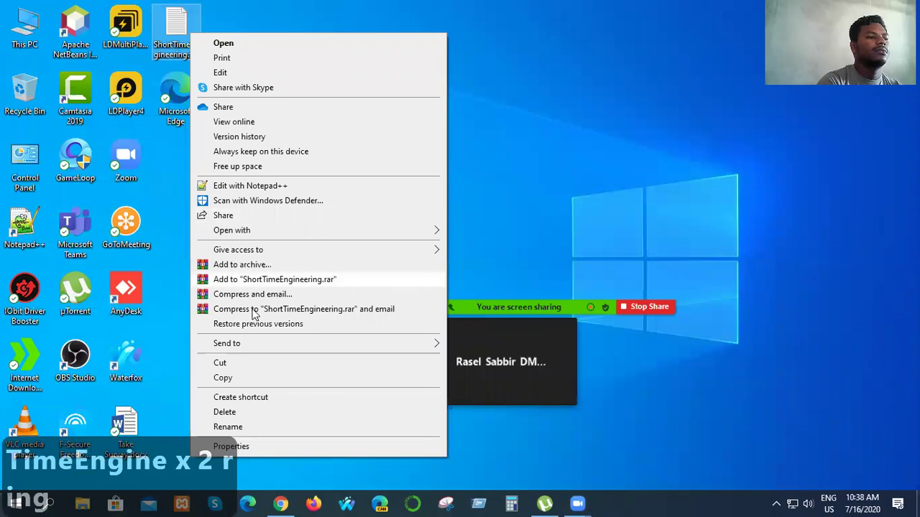
pyautogui.click(235, 363)
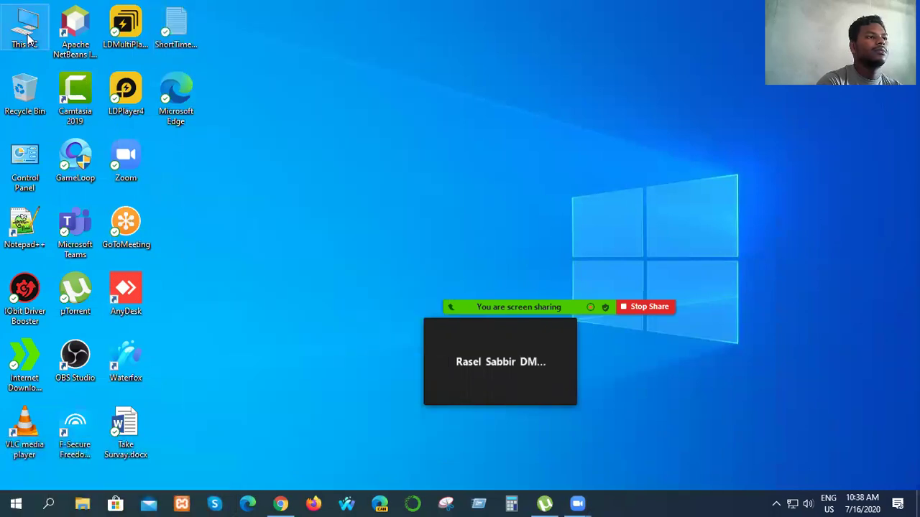
# Step: Paste ShortTimeEngineering.txt into the Freelancing (D:) drive
pyautogui.doubleClick(27, 40)
pyautogui.doubleClick(418, 194)
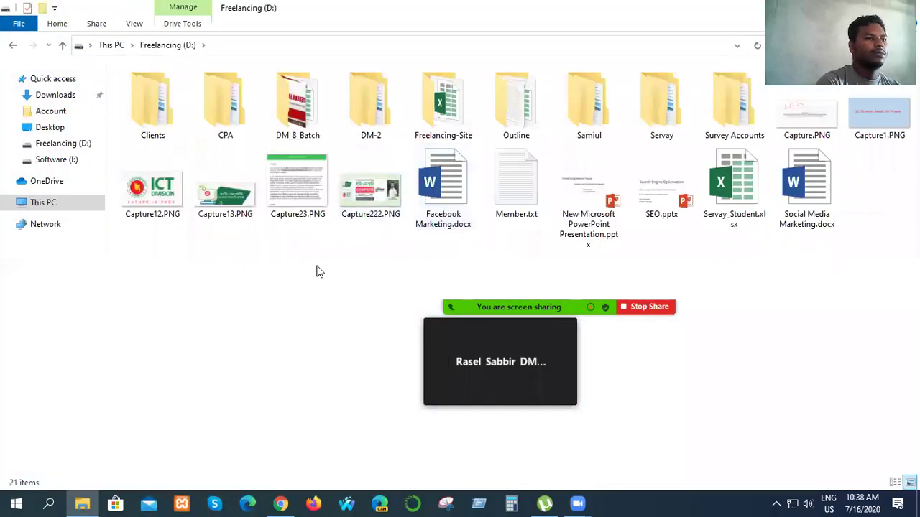
pyautogui.hotkey('ctrl', 'v')
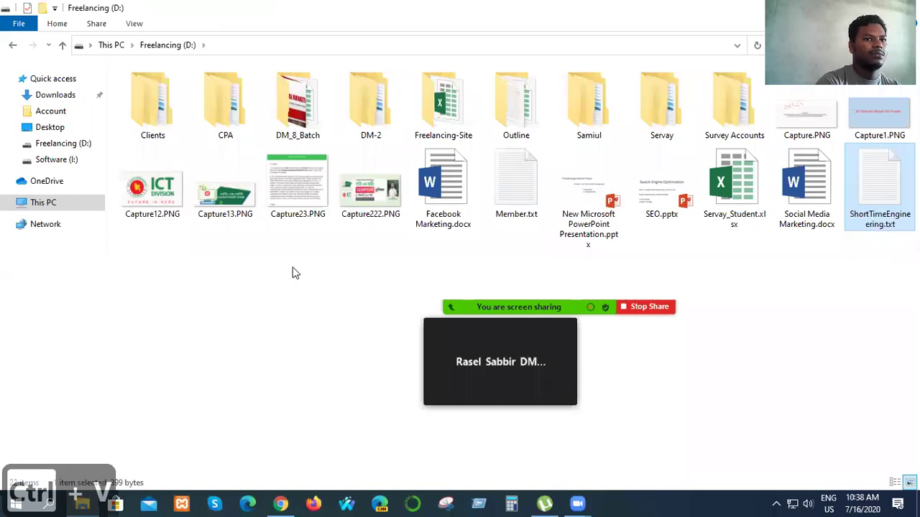
# Step: Create a new text document named INEVERYWAR.txt in Freelancing (D:)
pyautogui.rightClick(234, 265)
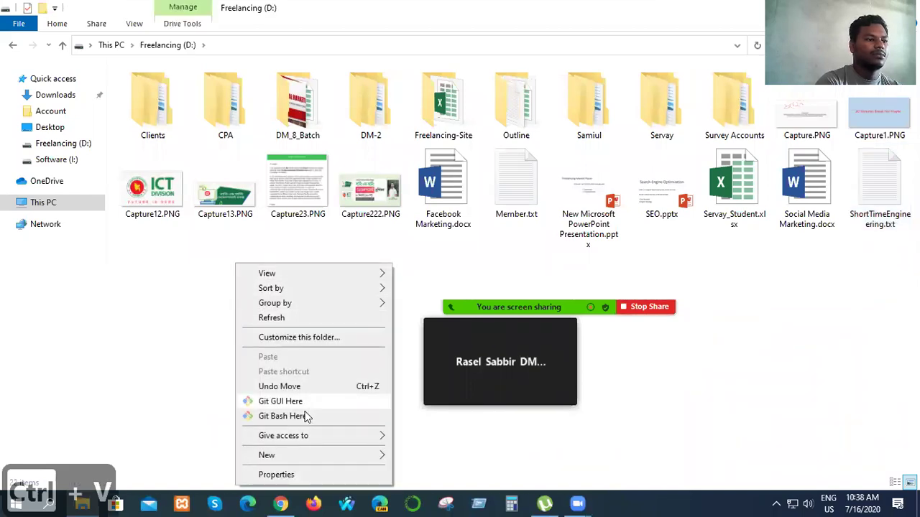
pyautogui.moveTo(352, 454)
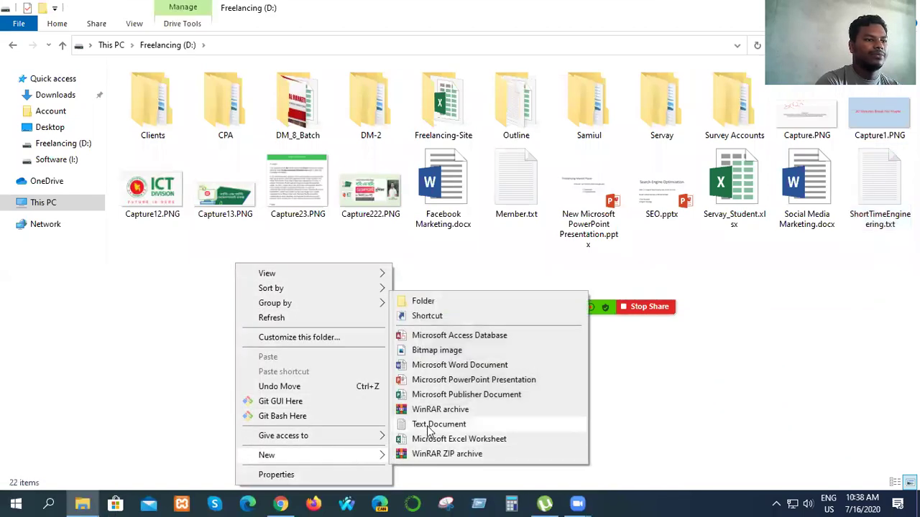
pyautogui.click(420, 424)
pyautogui.write('IN')
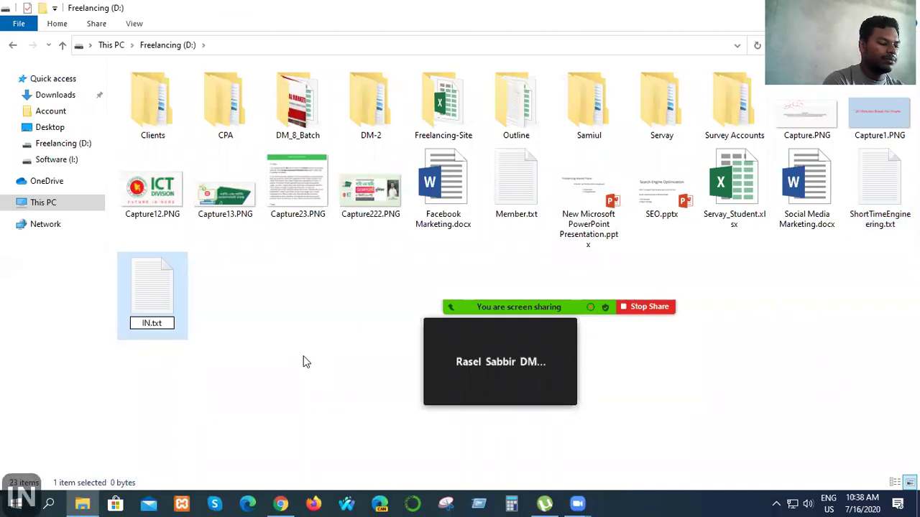
pyautogui.write('EVERY')
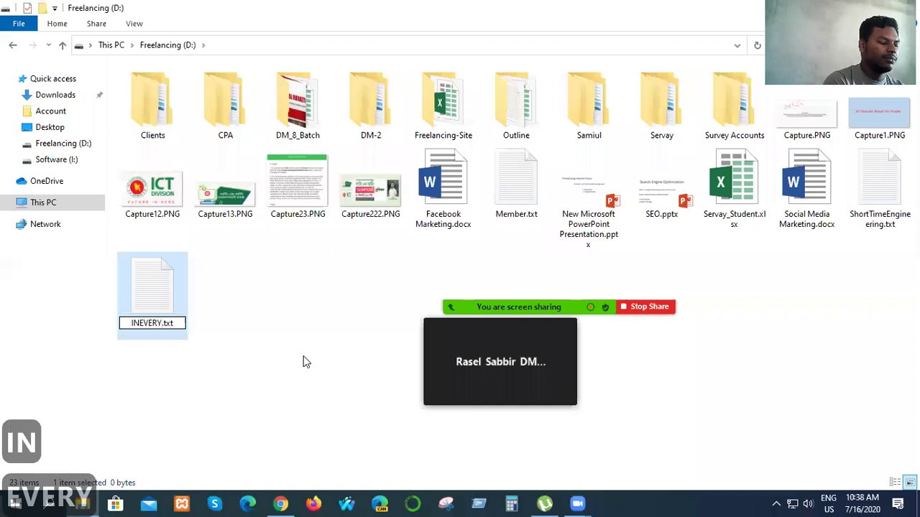
pyautogui.write('WAR')
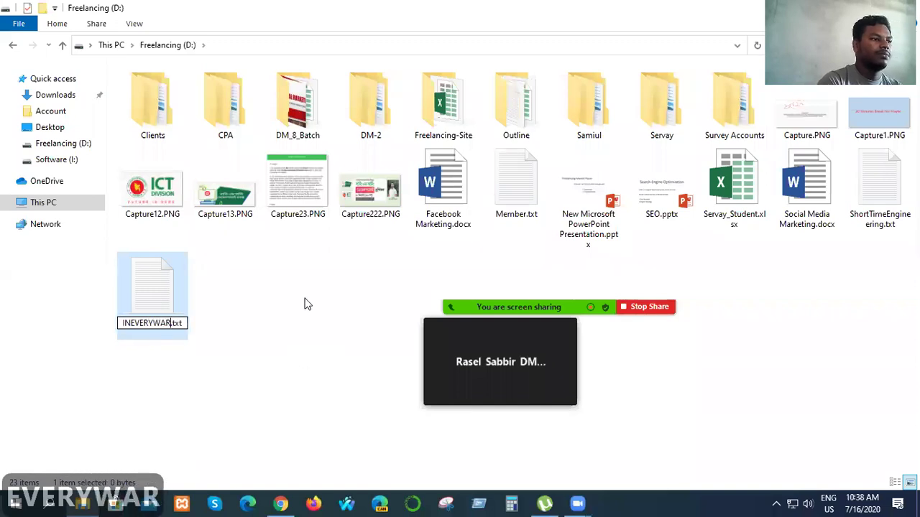
pyautogui.press('Return')
pyautogui.press('Return')
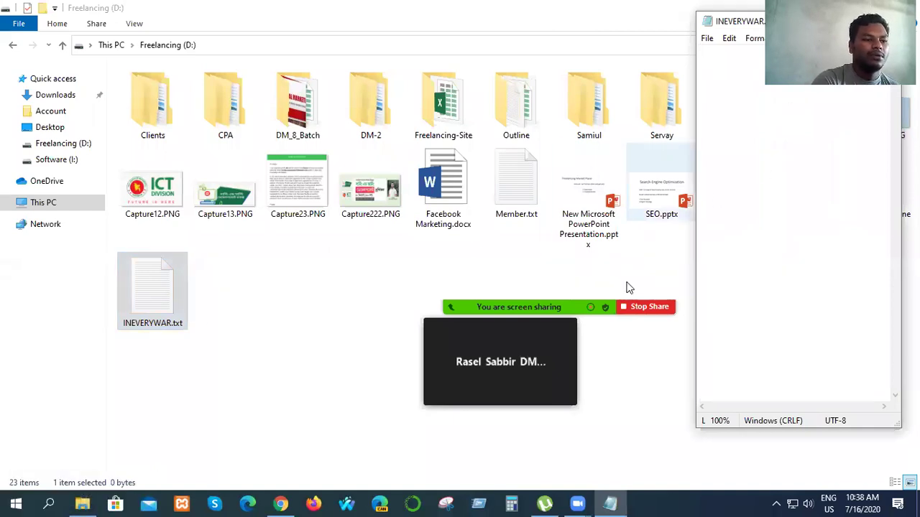
pyautogui.click(280, 504)
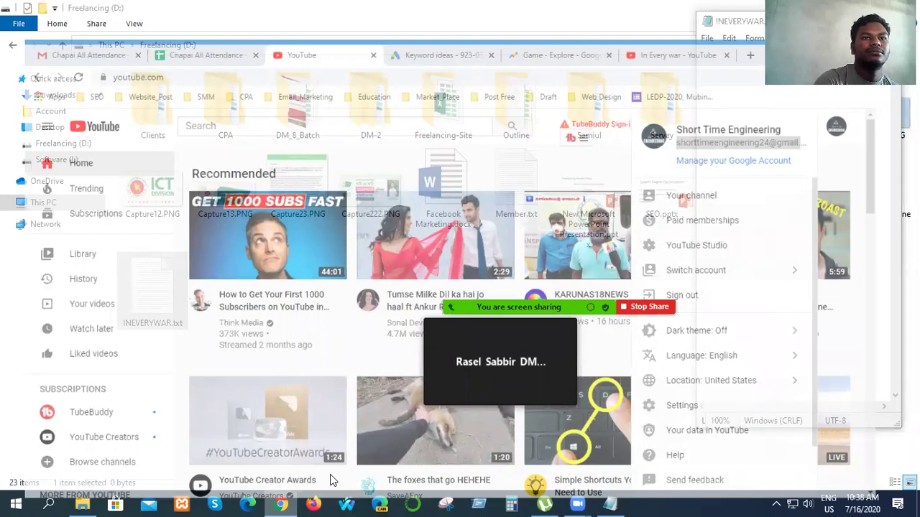
# Step: Choose Add account from YouTube's account switcher list
pyautogui.click(881, 97)
pyautogui.click(879, 96)
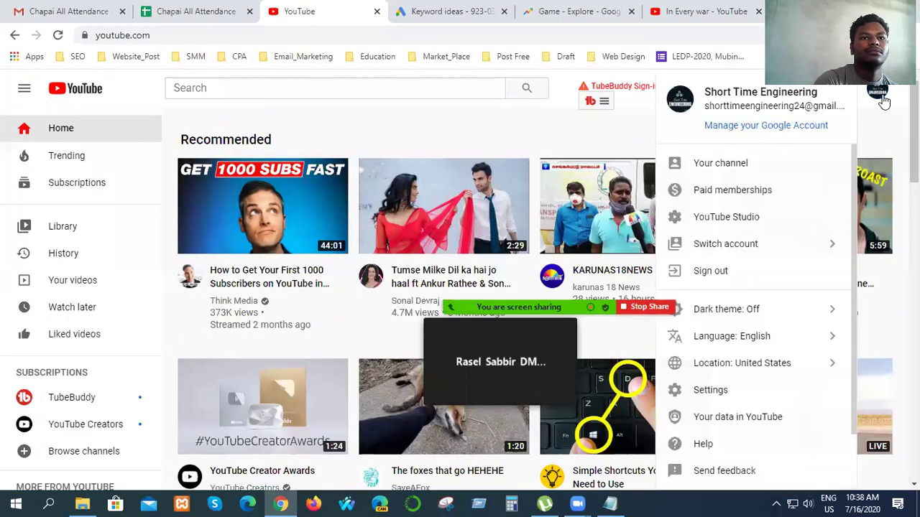
pyautogui.click(756, 245)
pyautogui.scroll(-1, 745, 344)
pyautogui.scroll(-1, 740, 359)
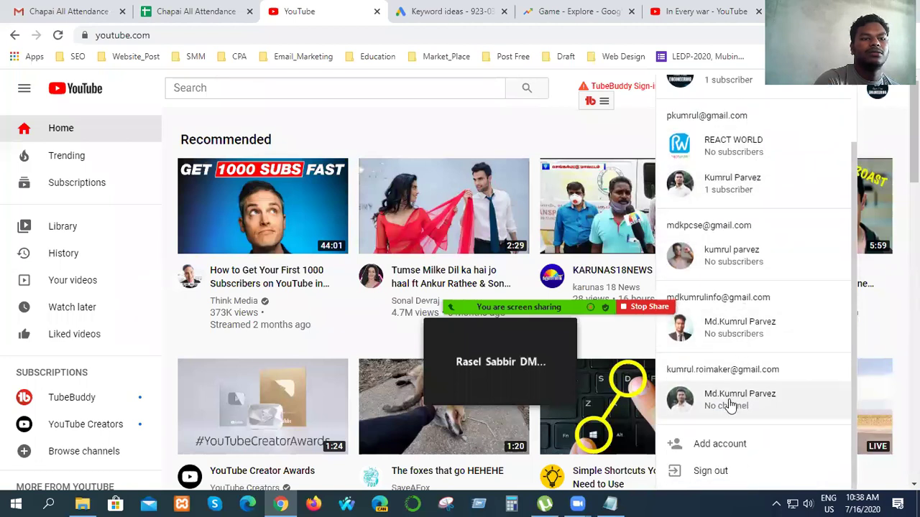
pyautogui.click(728, 444)
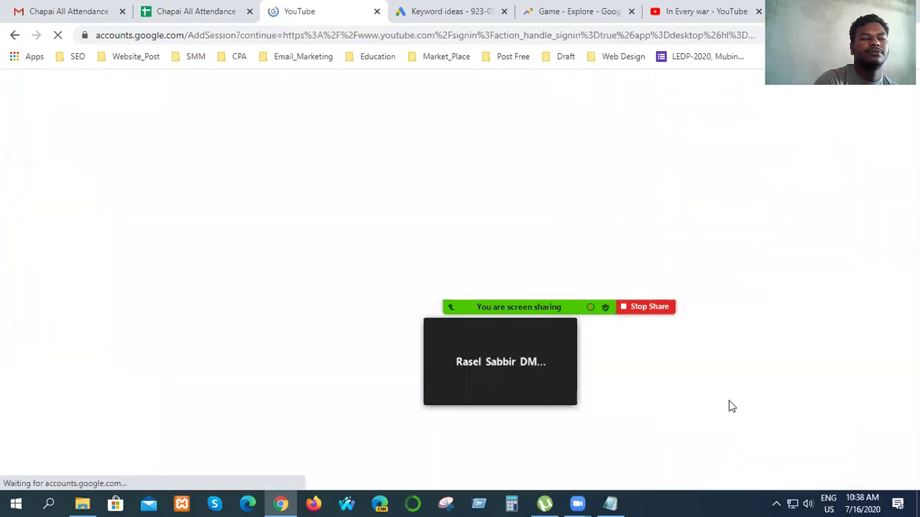
# Step: Replace the prefilled e-mail with the channel account's e-mail and continue
pyautogui.moveTo(513, 318)
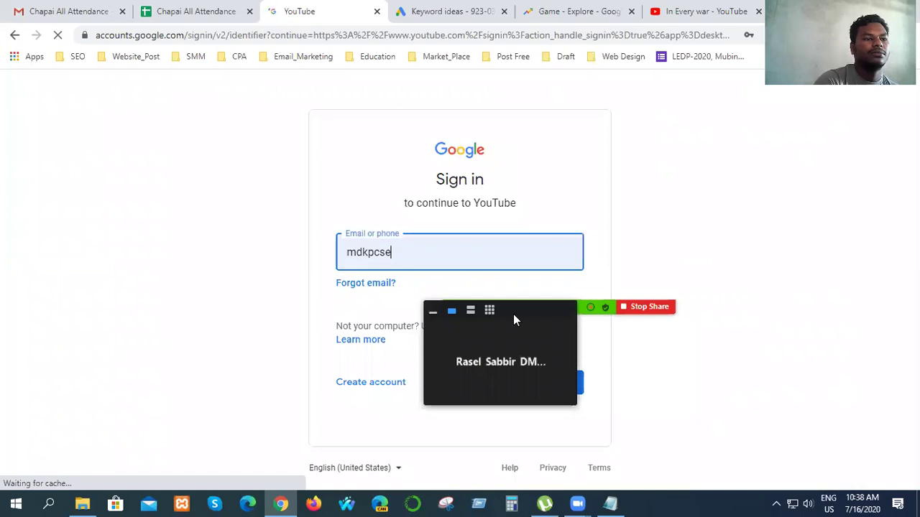
pyautogui.click(412, 251)
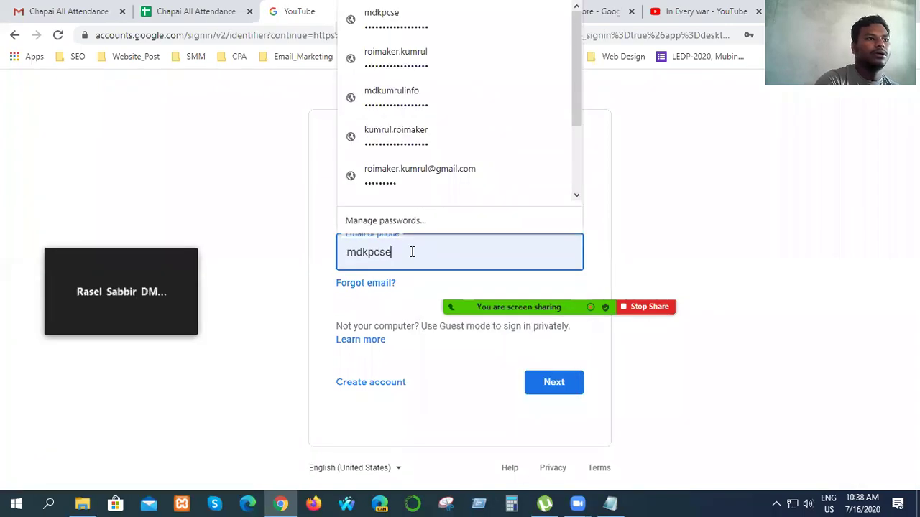
pyautogui.press('BackSpace')
pyautogui.press('BackSpace')
pyautogui.press('BackSpace')
pyautogui.press('BackSpace')
pyautogui.press('BackSpace')
pyautogui.press('BackSpace')
pyautogui.press('BackSpace')
pyautogui.press('BackSpace')
pyautogui.press('BackSpace')
pyautogui.press('BackSpace')
pyautogui.press('BackSpace')
pyautogui.press('BackSpace')
pyautogui.press('BackSpace')
pyautogui.press('BackSpace')
pyautogui.press('BackSpace')
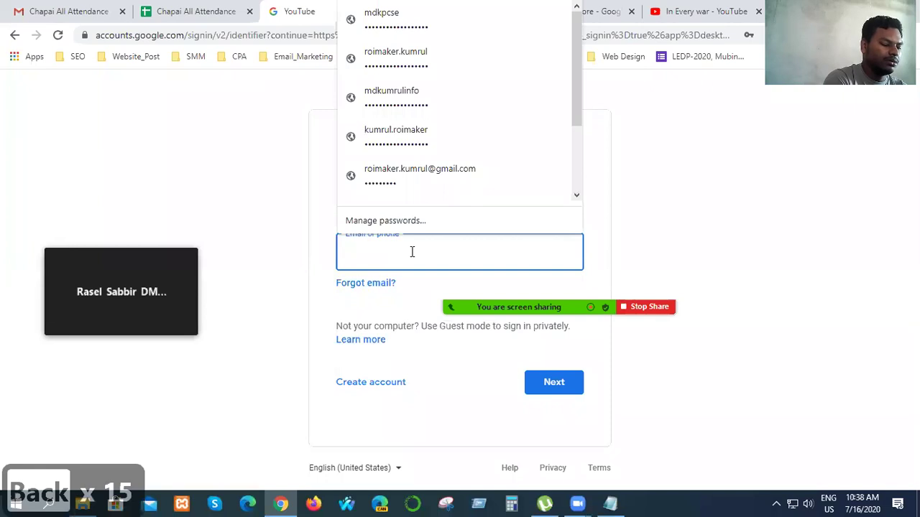
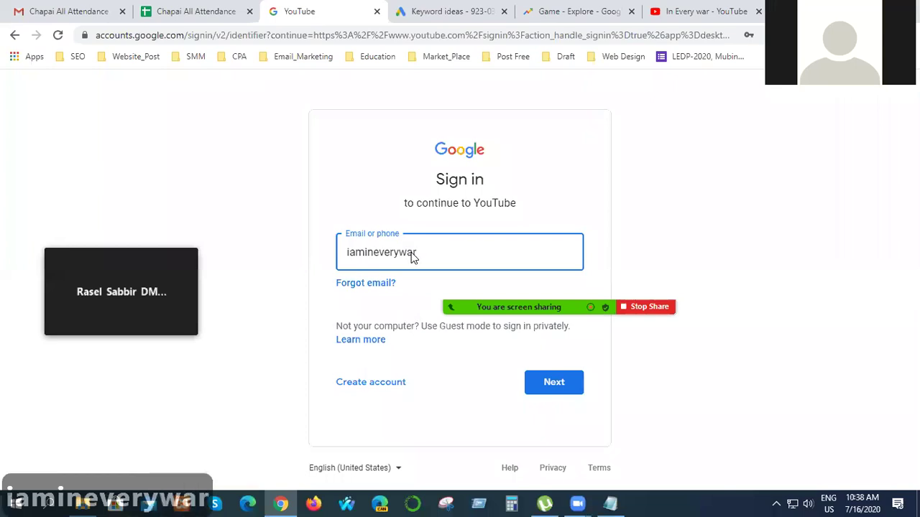
pyautogui.press('Return')
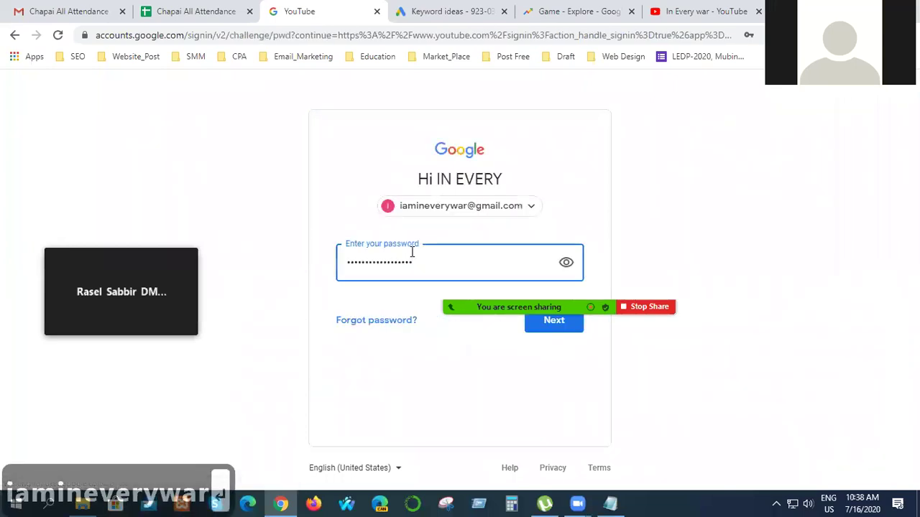
# Step: Clear the autofilled password and type the account password
pyautogui.press('BackSpace')
pyautogui.press('BackSpace')
pyautogui.press('BackSpace')
pyautogui.press('BackSpace')
pyautogui.press('BackSpace')
pyautogui.press('BackSpace')
pyautogui.press('BackSpace')
pyautogui.press('BackSpace')
pyautogui.press('BackSpace')
pyautogui.press('BackSpace')
pyautogui.press('BackSpace')
pyautogui.press('BackSpace')
pyautogui.press('BackSpace')
pyautogui.press('BackSpace')
pyautogui.press('BackSpace')
pyautogui.press('BackSpace')
pyautogui.press('BackSpace')
pyautogui.press('BackSpace')
pyautogui.press('BackSpace')
pyautogui.press('BackSpace')
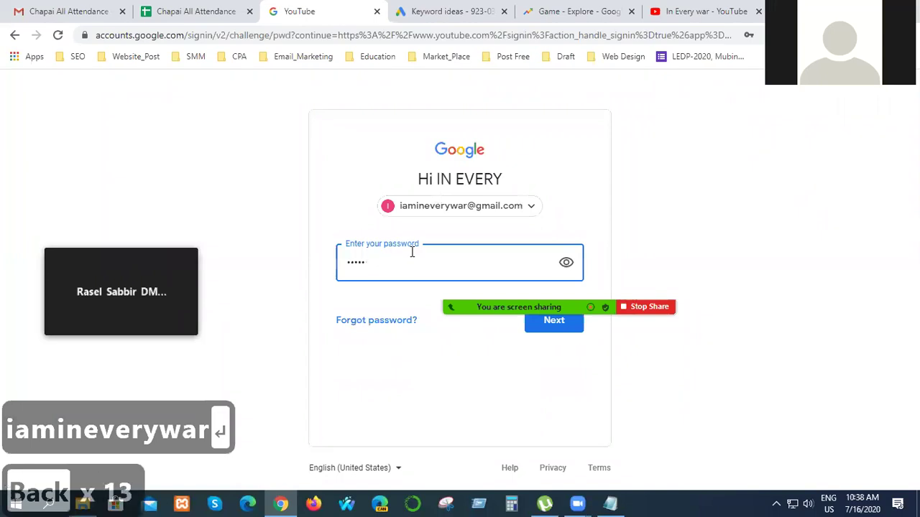
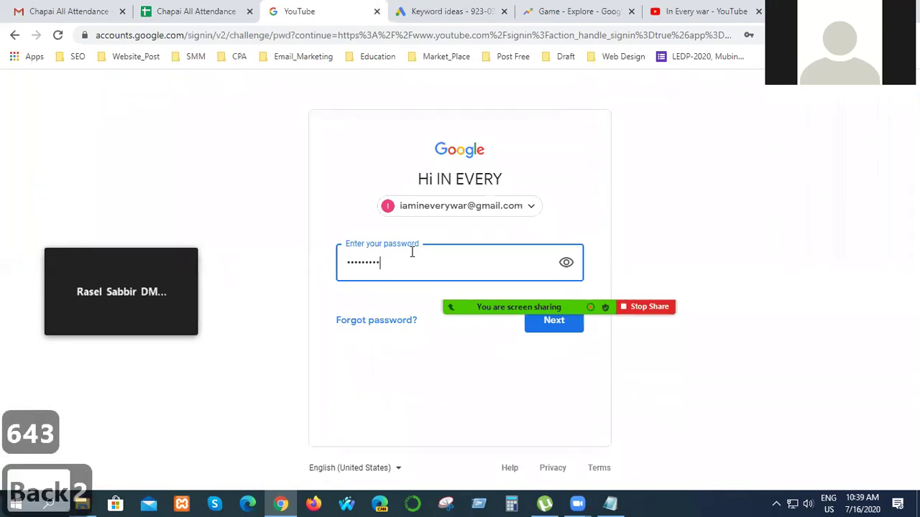
# Step: Finish signing in and switch YouTube to the IN EVERY WAR account
pyautogui.click(566, 329)
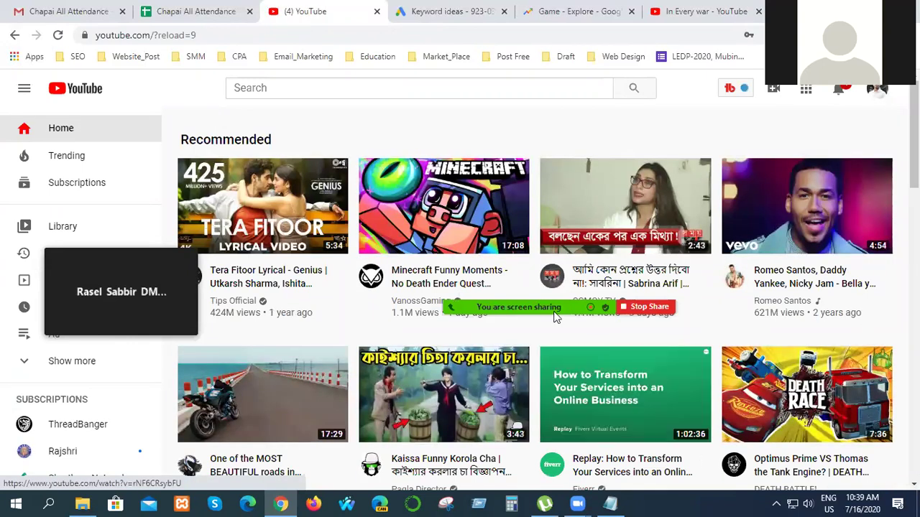
pyautogui.click(877, 90)
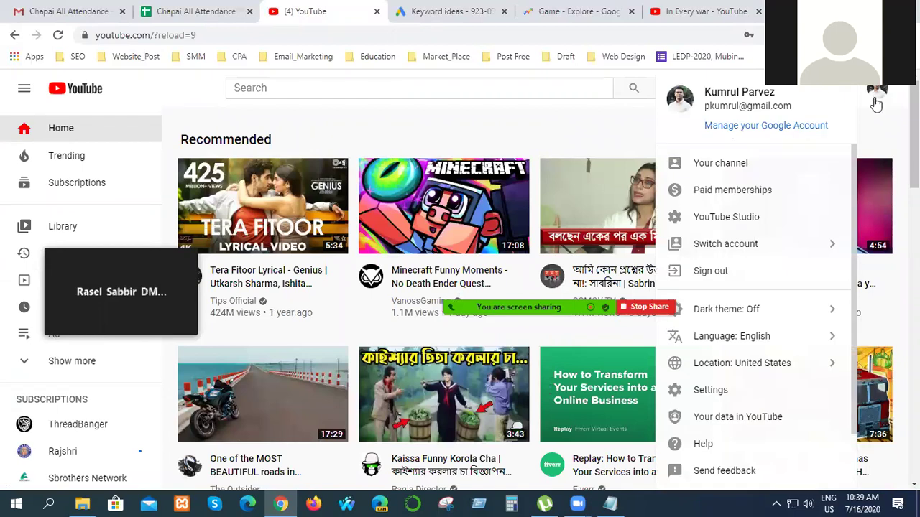
pyautogui.click(717, 245)
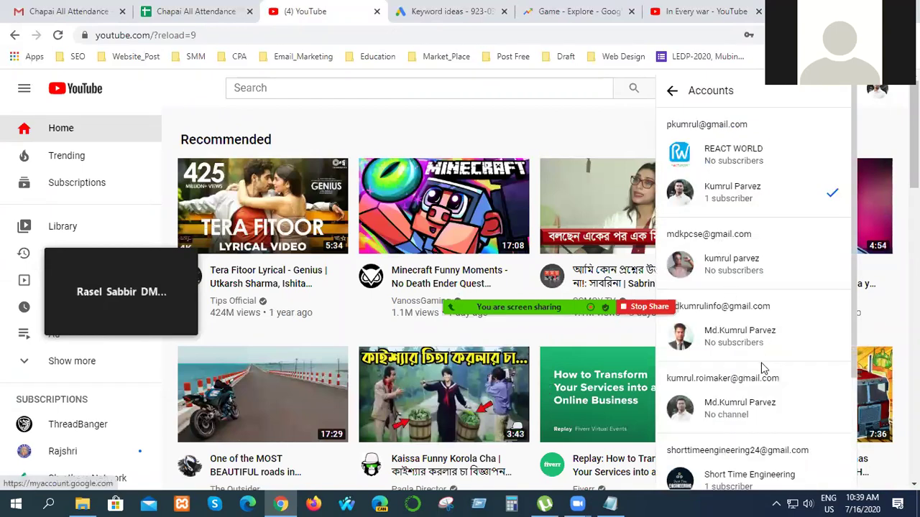
pyautogui.scroll(-3, 763, 368)
pyautogui.click(724, 406)
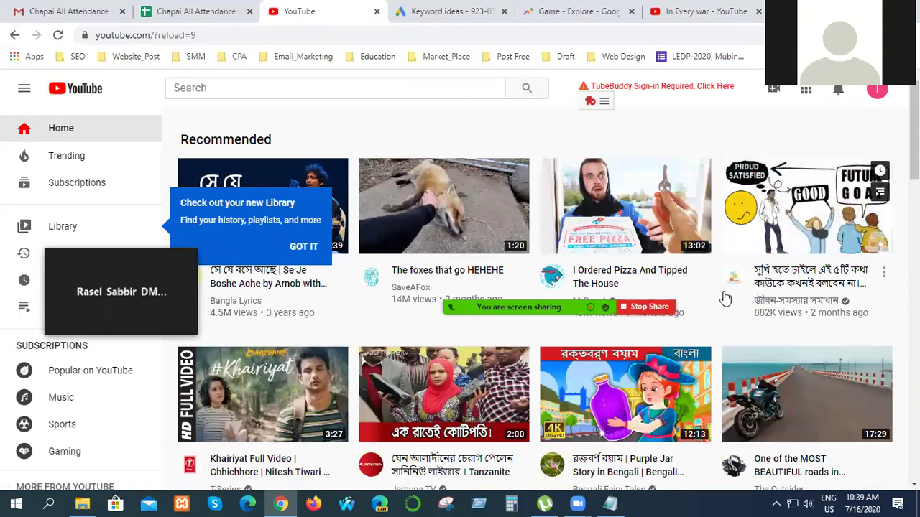
# Step: Dismiss the new Library notice and reopen the account menu
pyautogui.moveTo(519, 286)
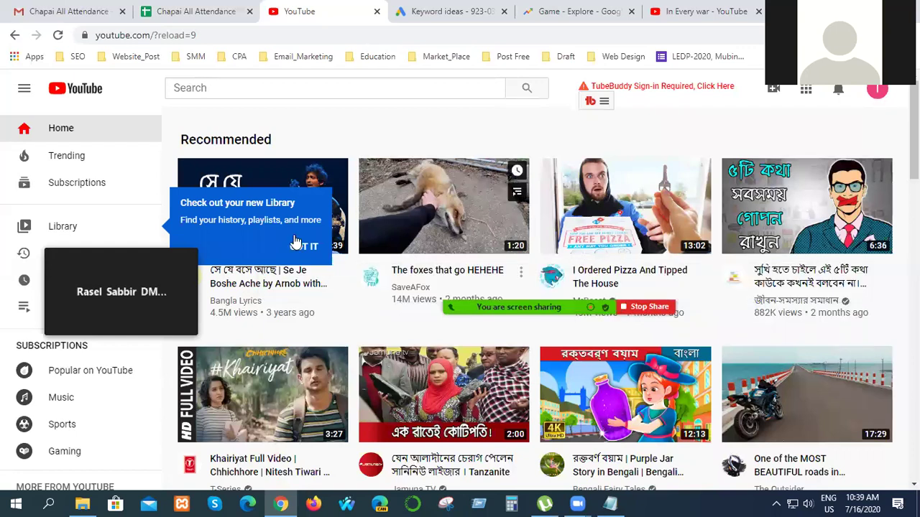
pyautogui.click(315, 246)
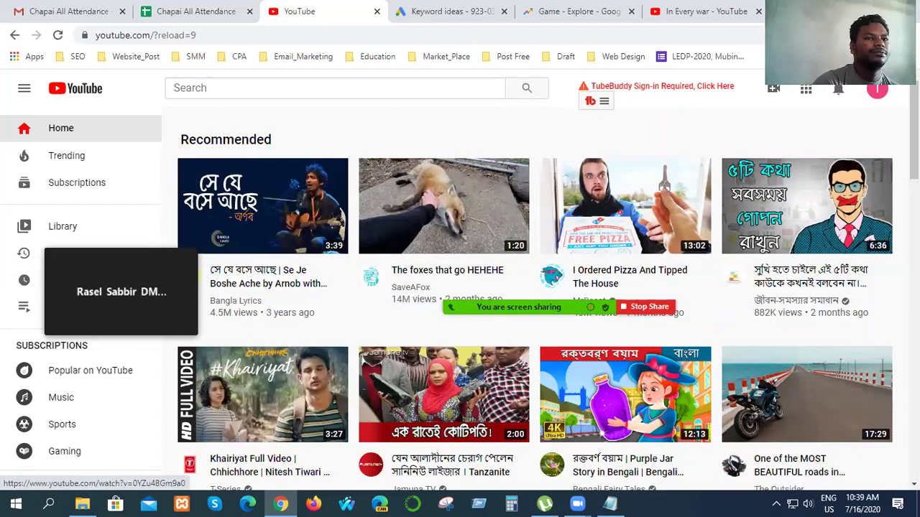
pyautogui.click(877, 95)
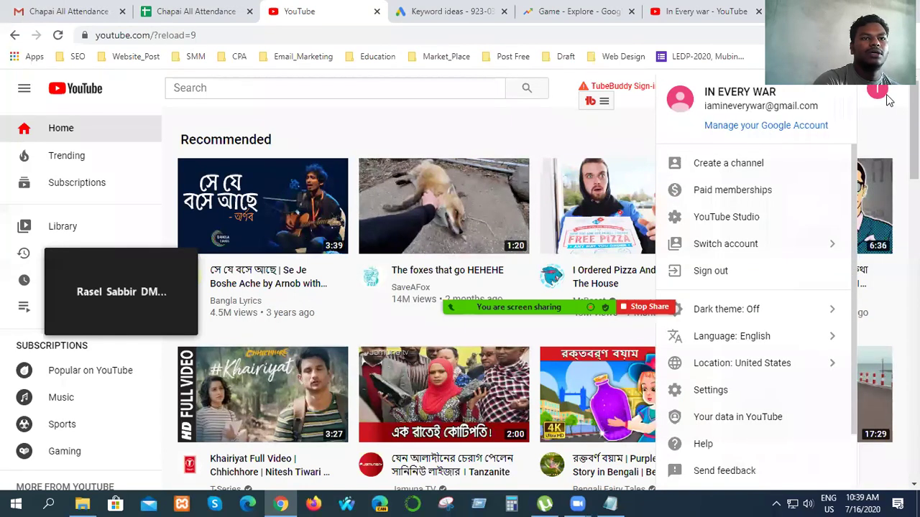
pyautogui.click(884, 121)
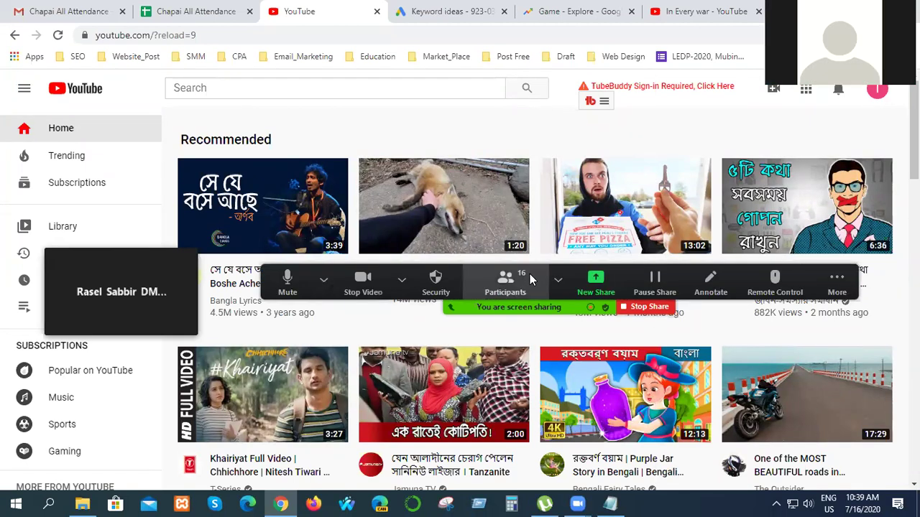
pyautogui.moveTo(621, 316)
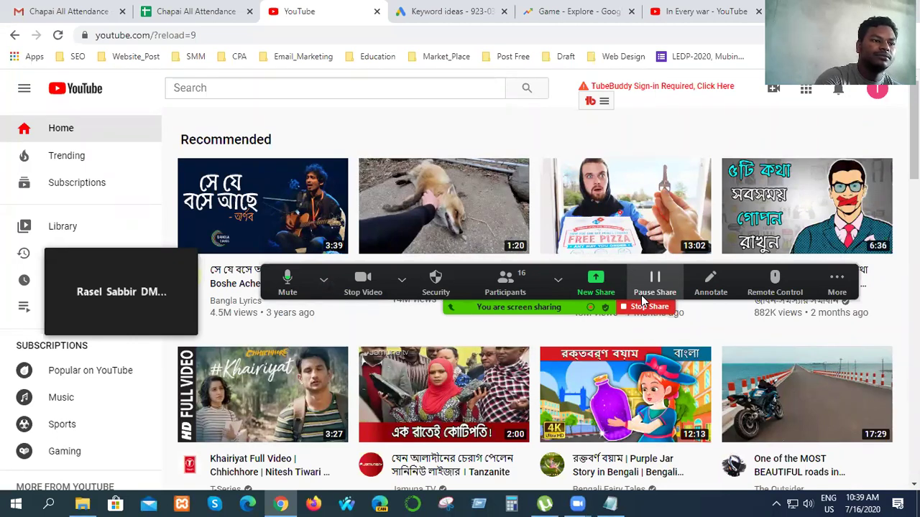
pyautogui.moveTo(871, 209)
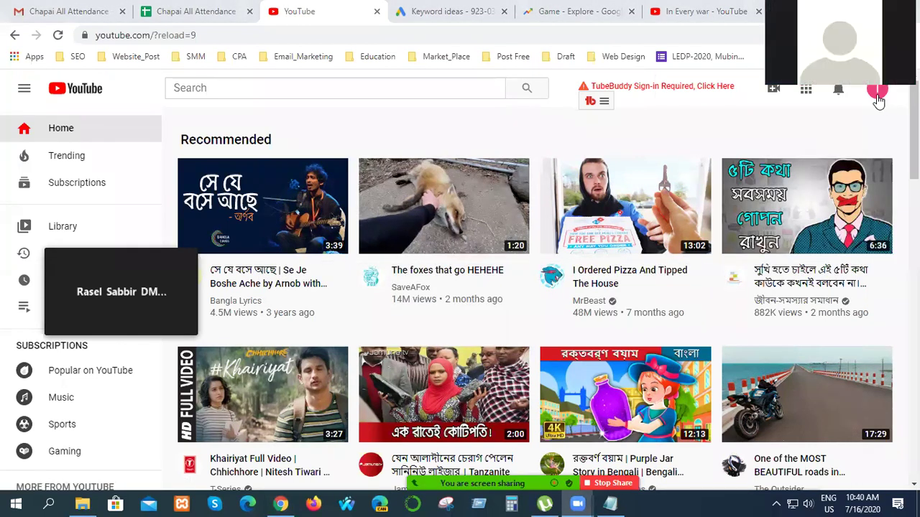
pyautogui.click(877, 92)
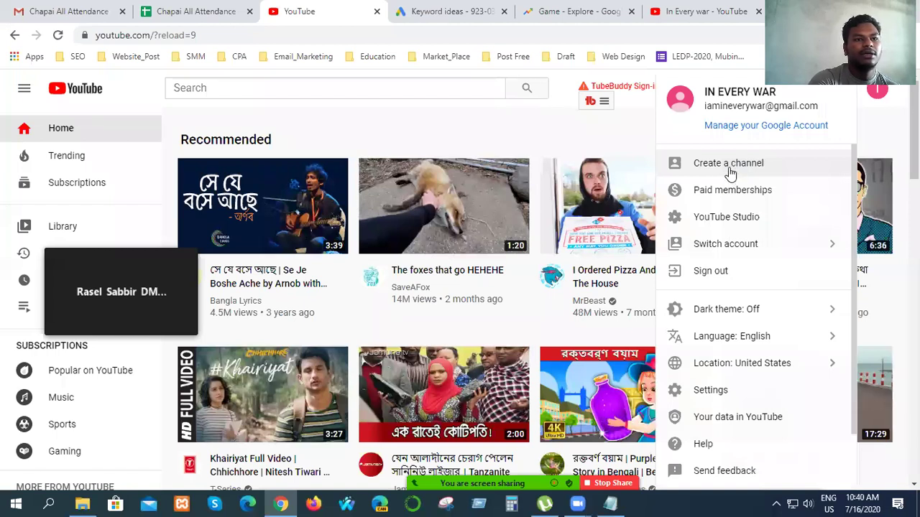
# Step: Go to YouTube Studio and create the IN EVERY WAR channel
pyautogui.click(729, 219)
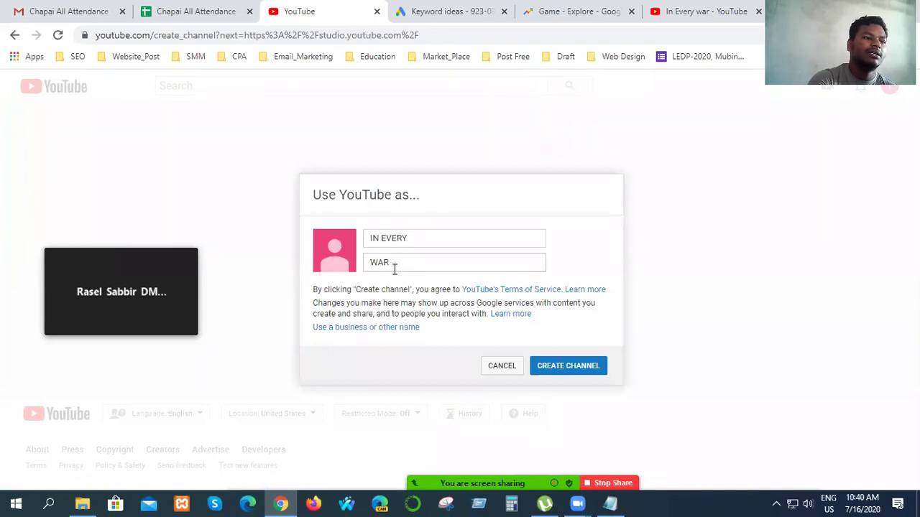
pyautogui.click(574, 370)
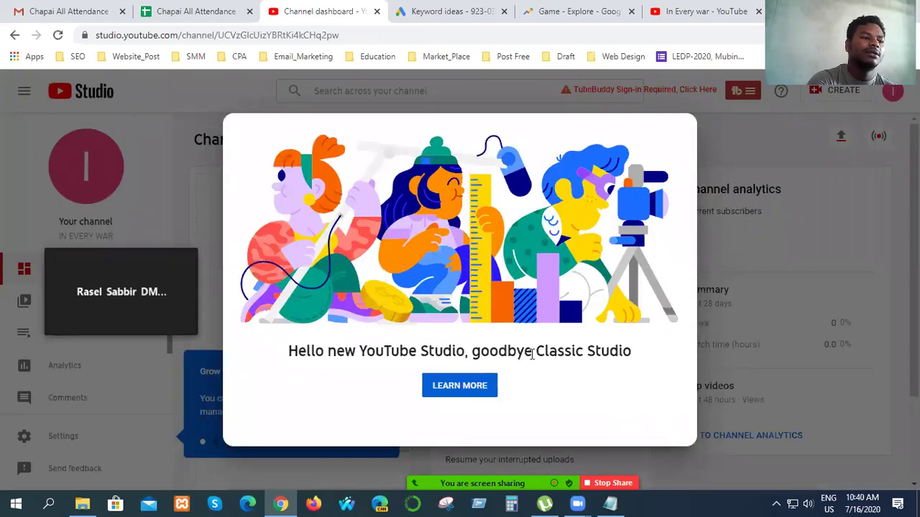
# Step: Open the 'new and improved YouTube Studio' video from LEARN MORE and skip to its end
pyautogui.click(460, 386)
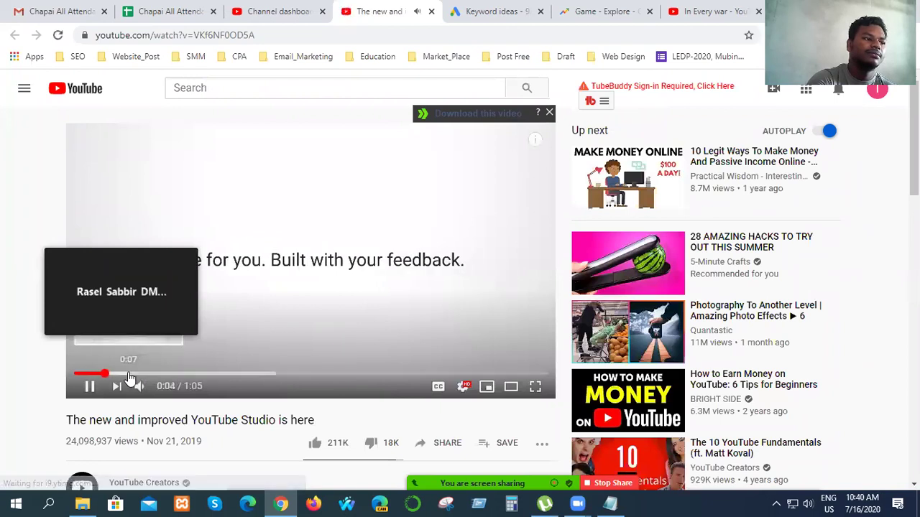
pyautogui.click(197, 374)
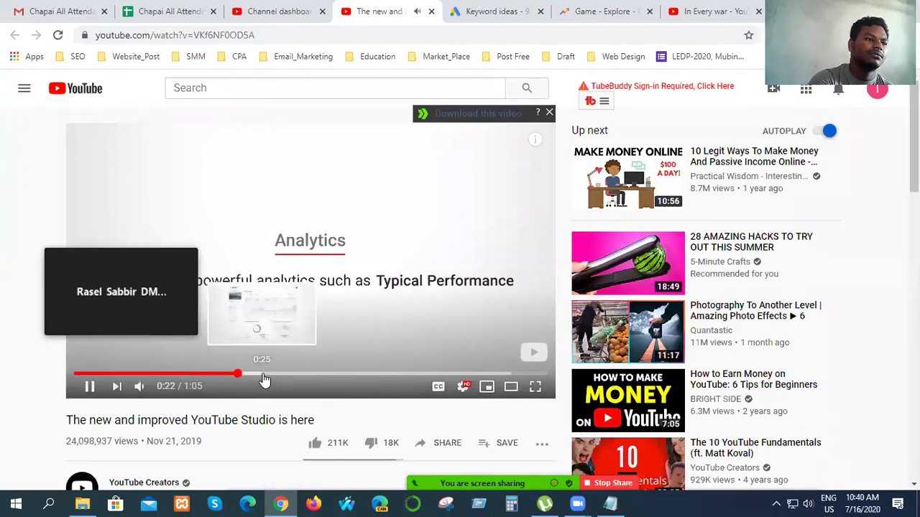
pyautogui.click(278, 376)
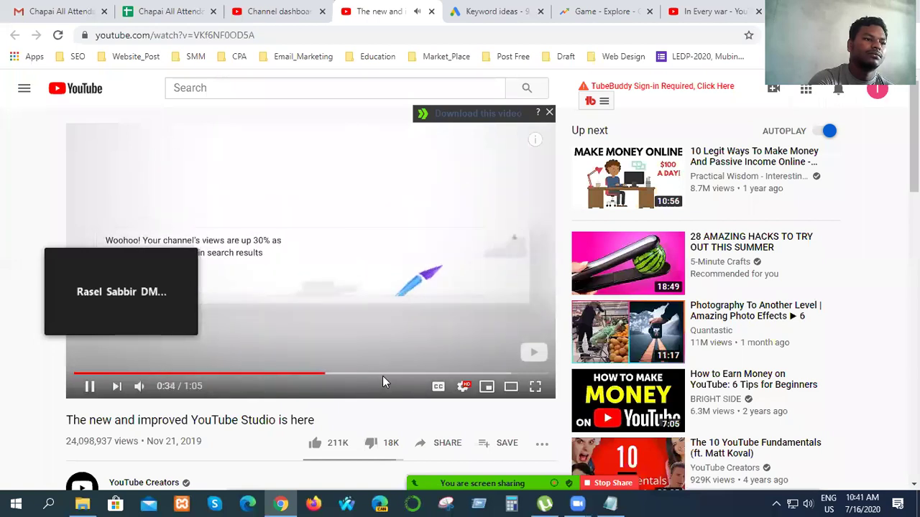
pyautogui.click(396, 375)
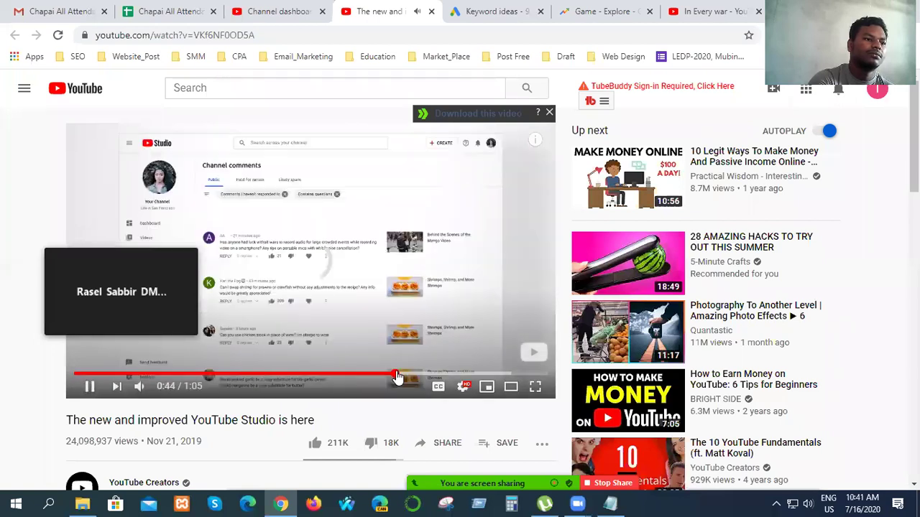
pyautogui.click(465, 375)
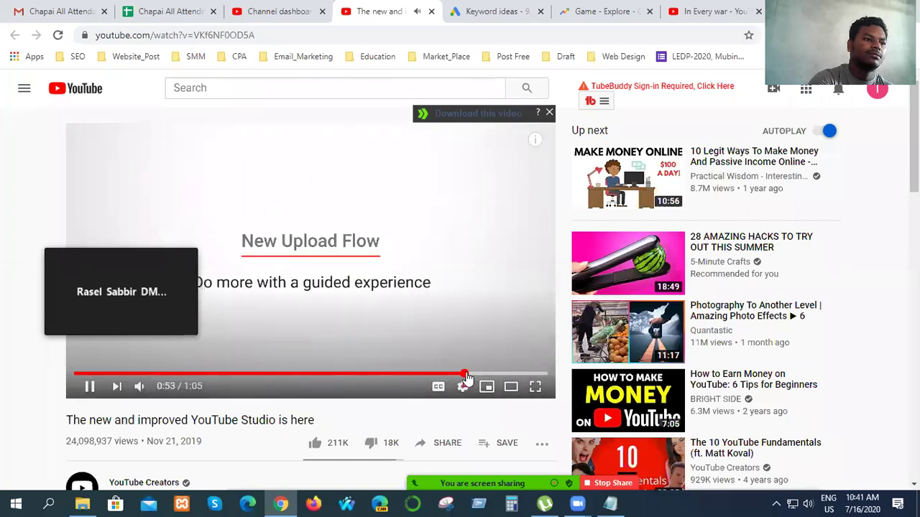
pyautogui.click(513, 375)
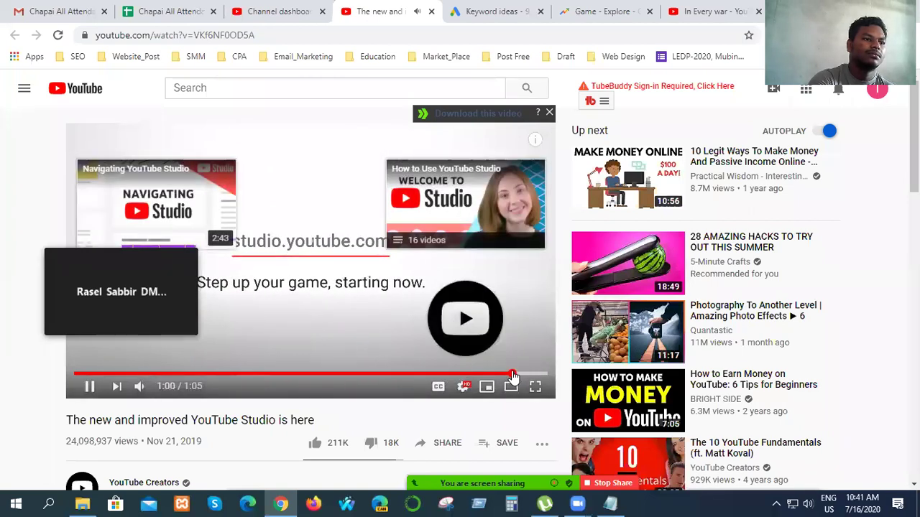
# Step: Close the intro video, dismiss the Grow your team tour tips, and go to Settings > General
pyautogui.click(431, 13)
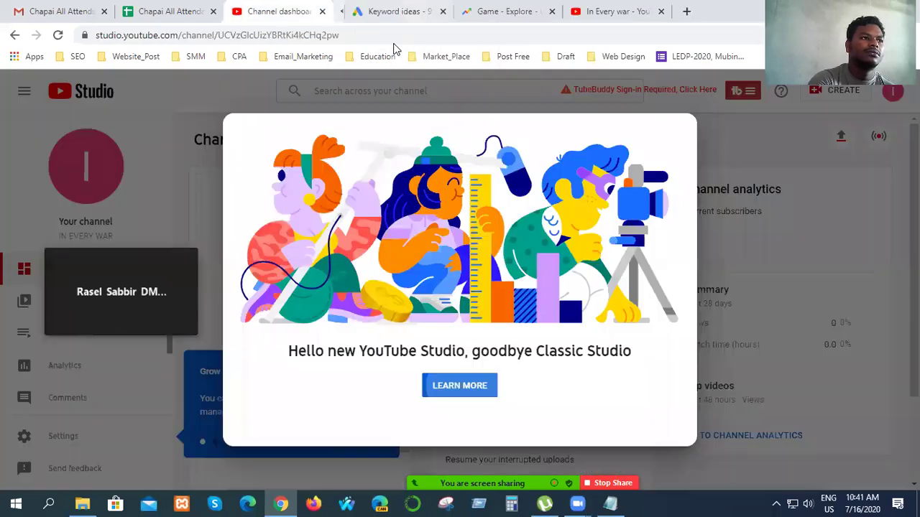
pyautogui.scroll(-2, 567, 366)
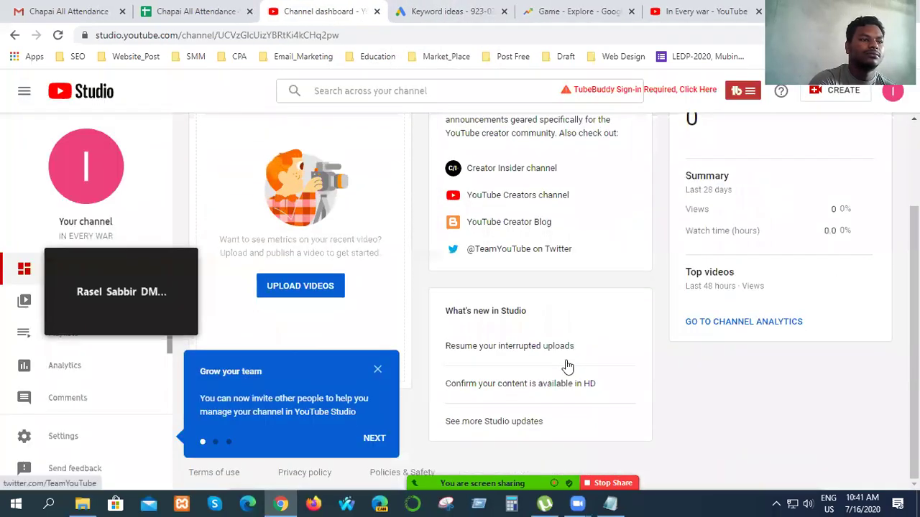
pyautogui.click(375, 438)
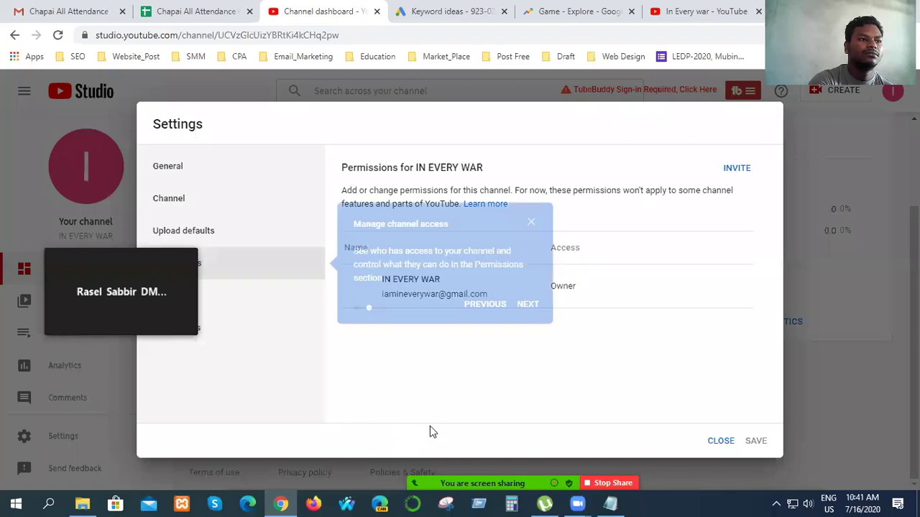
pyautogui.click(530, 224)
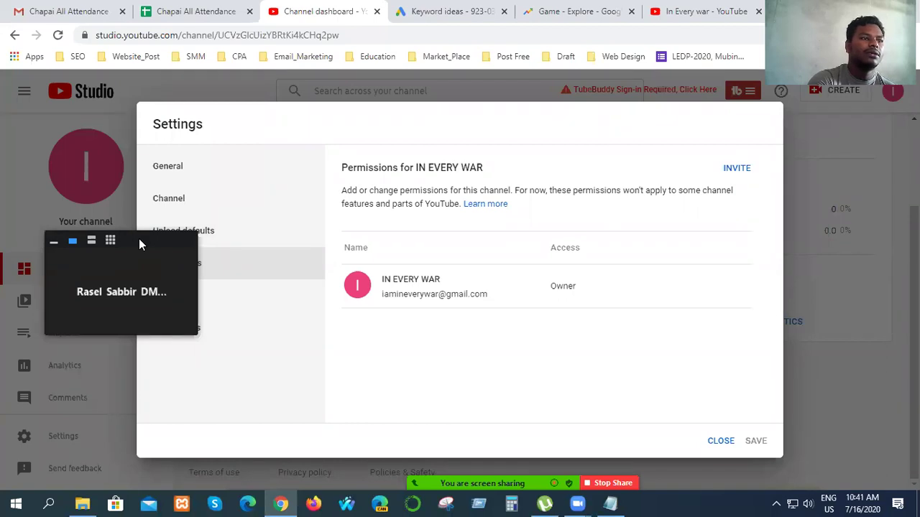
pyautogui.moveTo(140, 244); pyautogui.dragTo(113, 363)
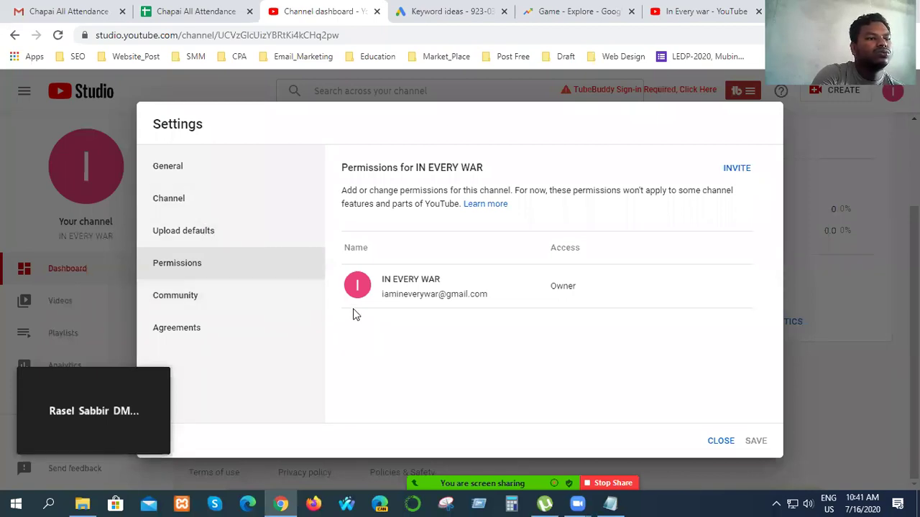
pyautogui.click(184, 170)
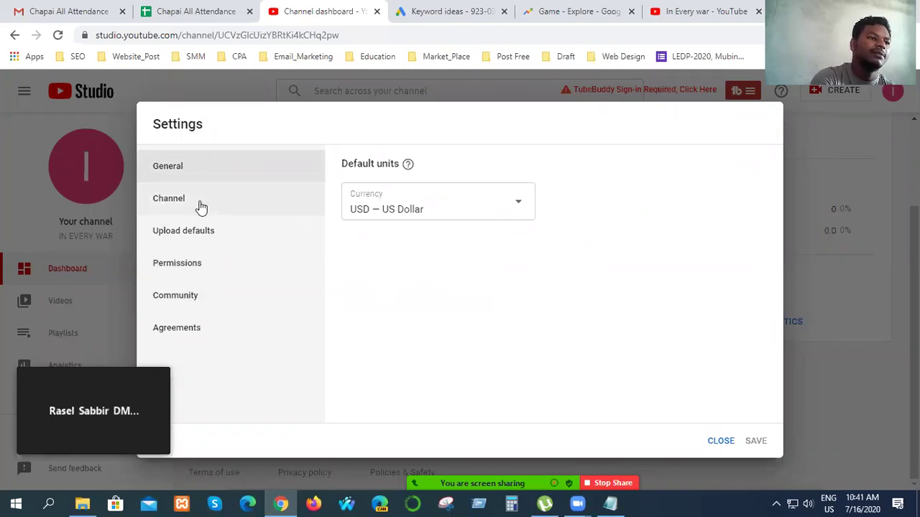
# Step: Open Channel basic info, put the cursor in the empty Keywords field, and bring up Keyword Planner ideas
pyautogui.click(201, 207)
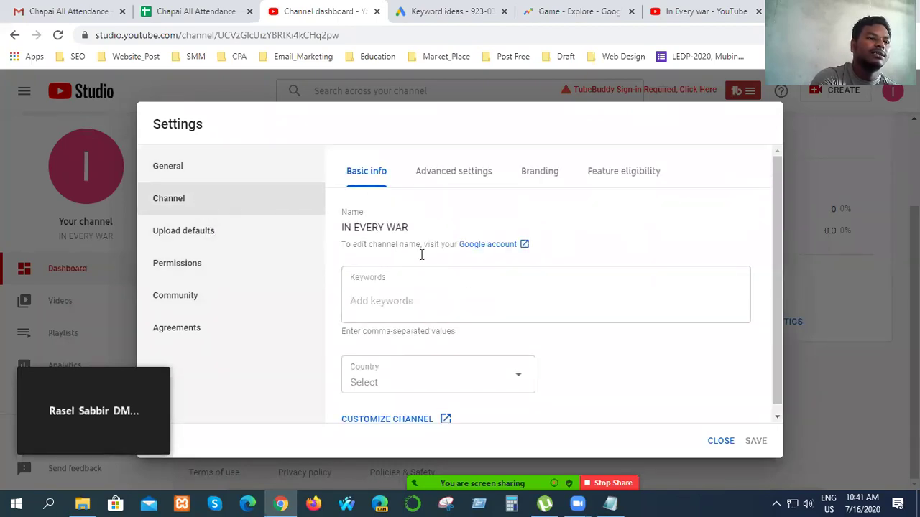
pyautogui.scroll(-1, 387, 290)
pyautogui.click(388, 291)
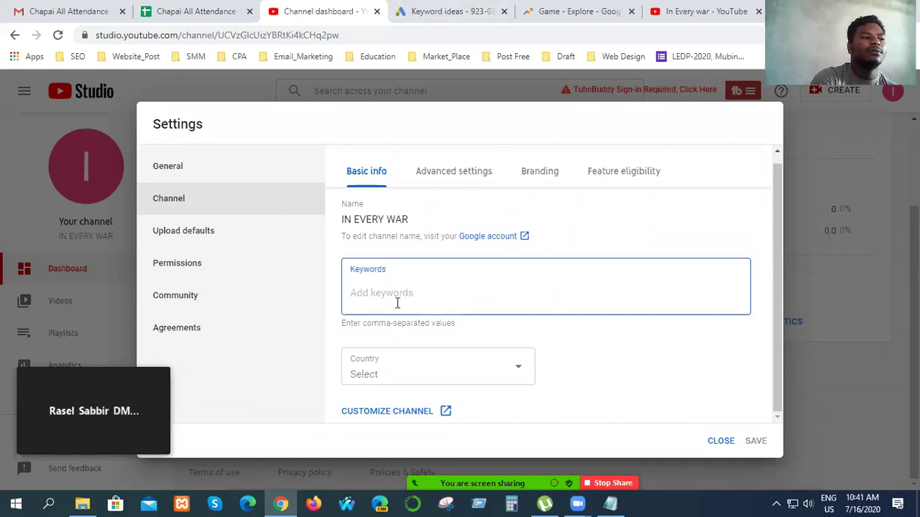
pyautogui.click(442, 7)
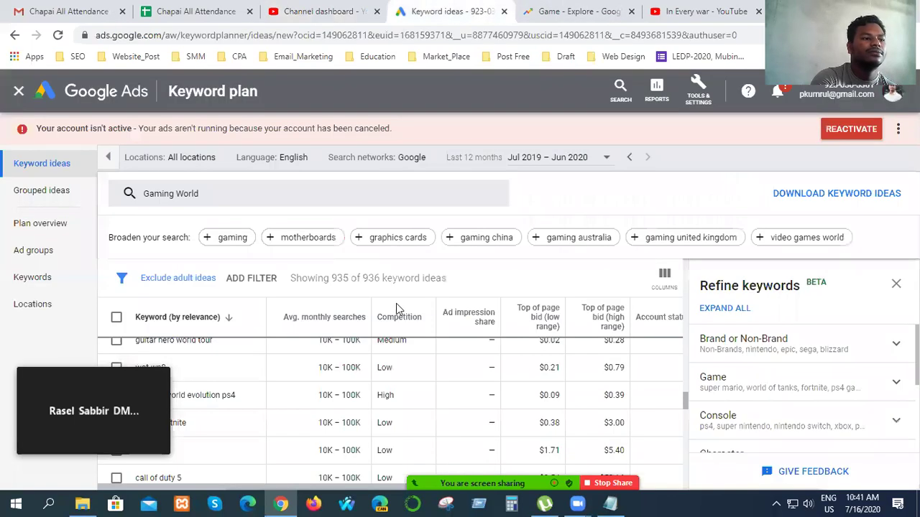
# Step: Copy the ideas gaming world and world of tanks into the Notepad list, one per line
pyautogui.scroll(-3, 183, 385)
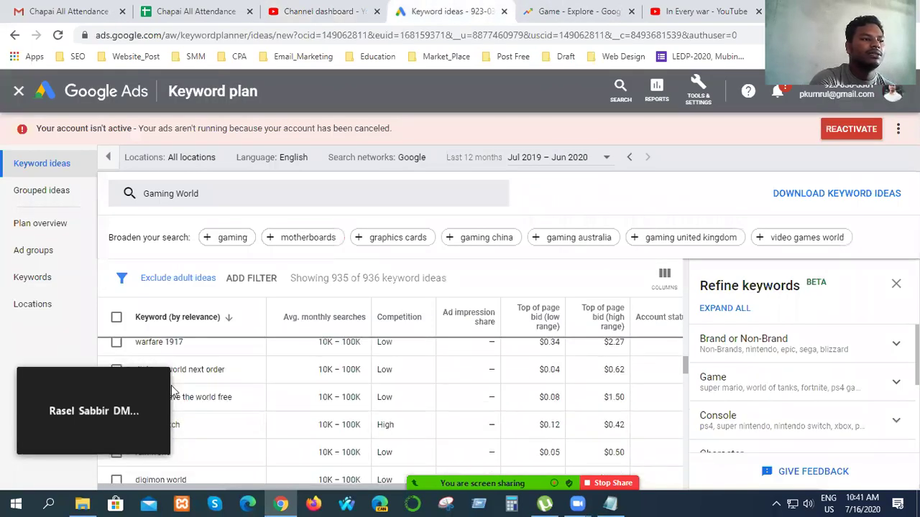
pyautogui.moveTo(115, 362)
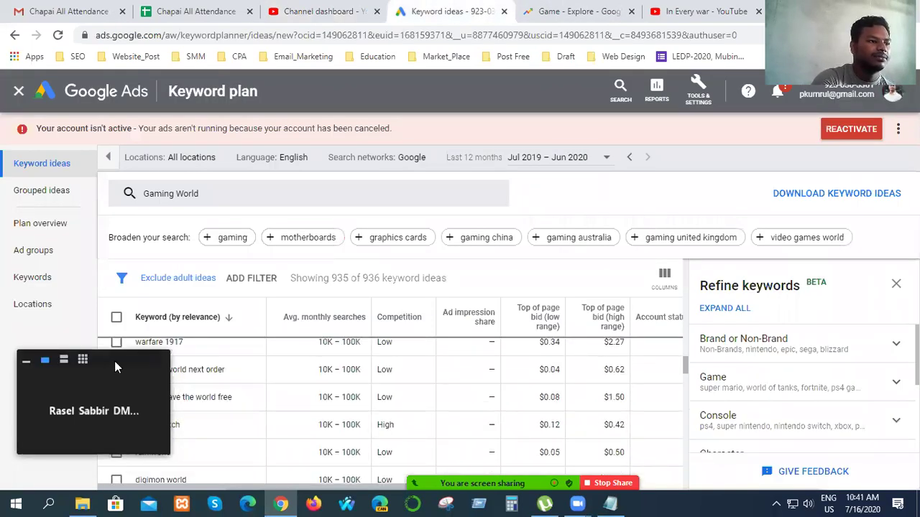
pyautogui.scroll(5, 240, 385)
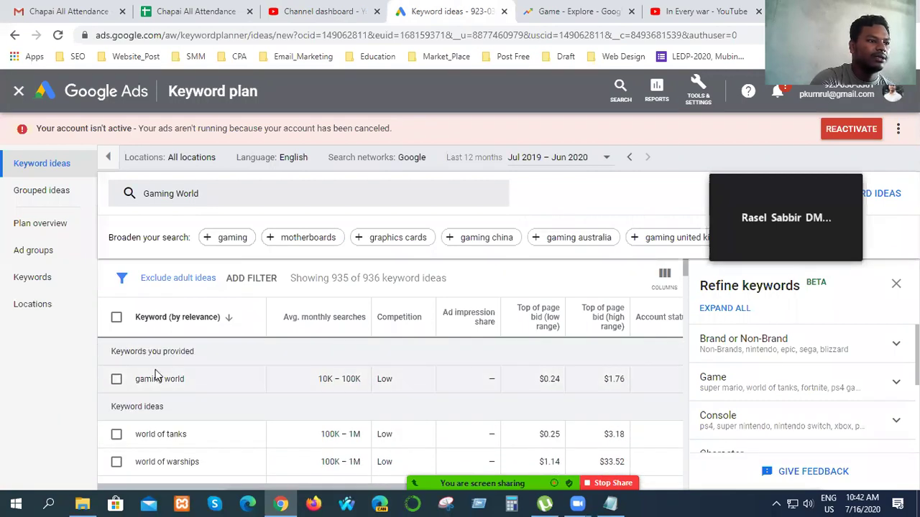
pyautogui.moveTo(186, 379); pyautogui.dragTo(130, 382)
pyautogui.hotkey('ctrl', 'c')
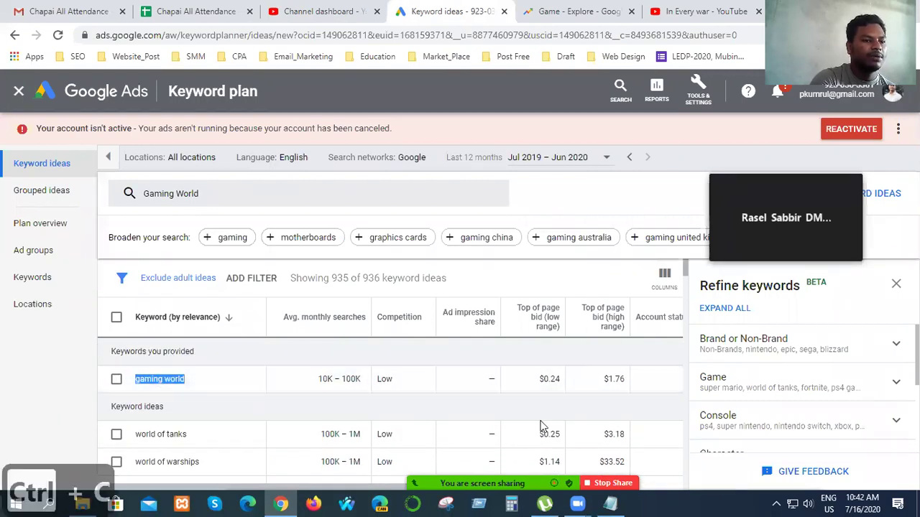
pyautogui.click(609, 503)
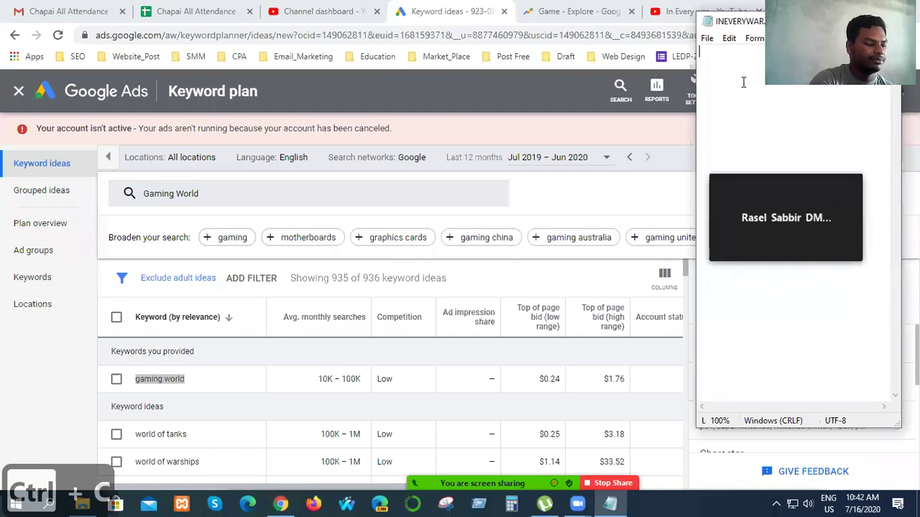
pyautogui.hotkey('ctrl', 'v')
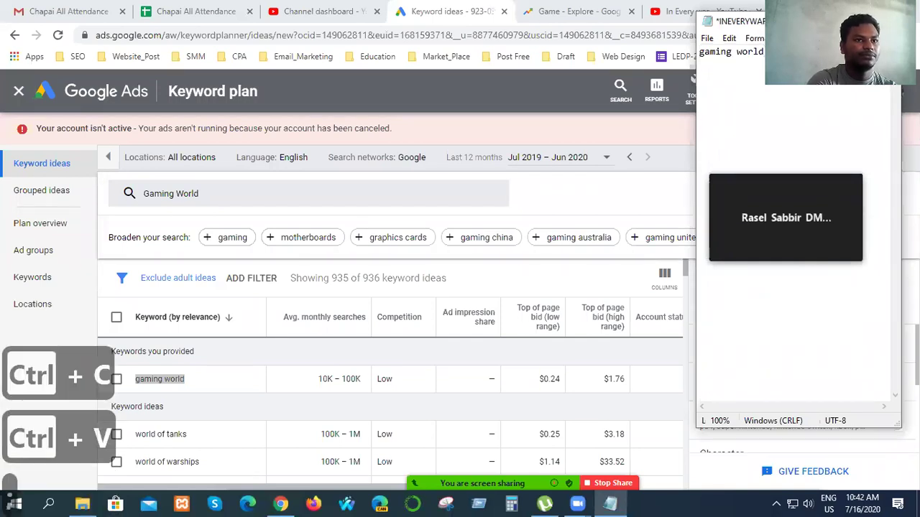
pyautogui.press('Return')
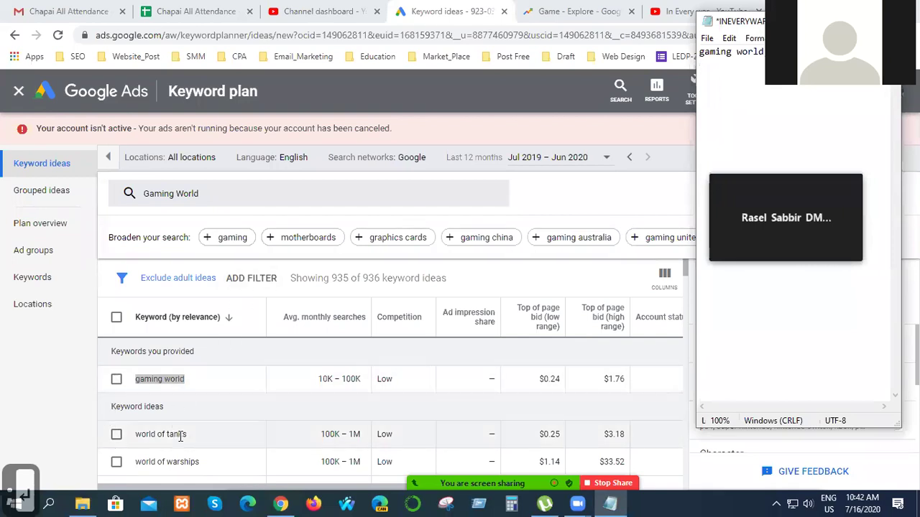
pyautogui.scroll(-1, 207, 414)
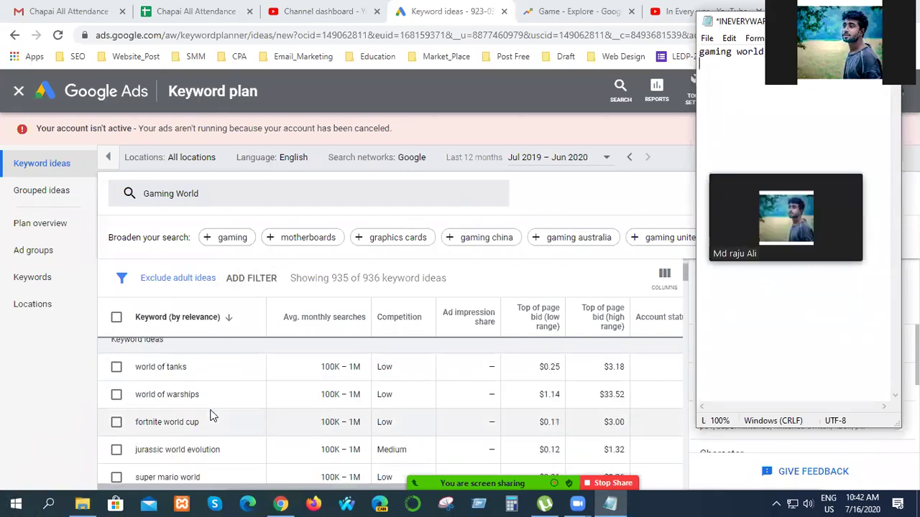
pyautogui.scroll(1, 208, 415)
pyautogui.moveTo(190, 435); pyautogui.dragTo(131, 436)
pyautogui.hotkey('ctrl', 'c')
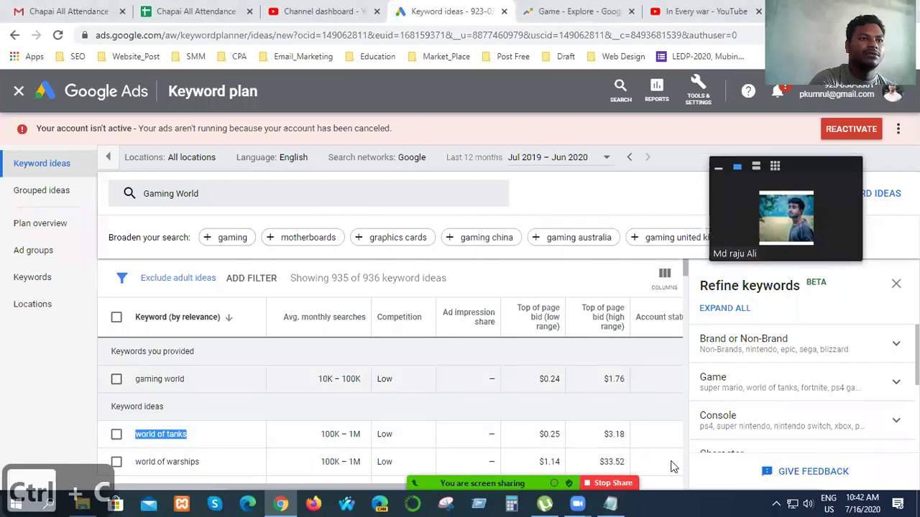
pyautogui.click(610, 503)
pyautogui.hotkey('ctrl', 'v')
pyautogui.press('Return')
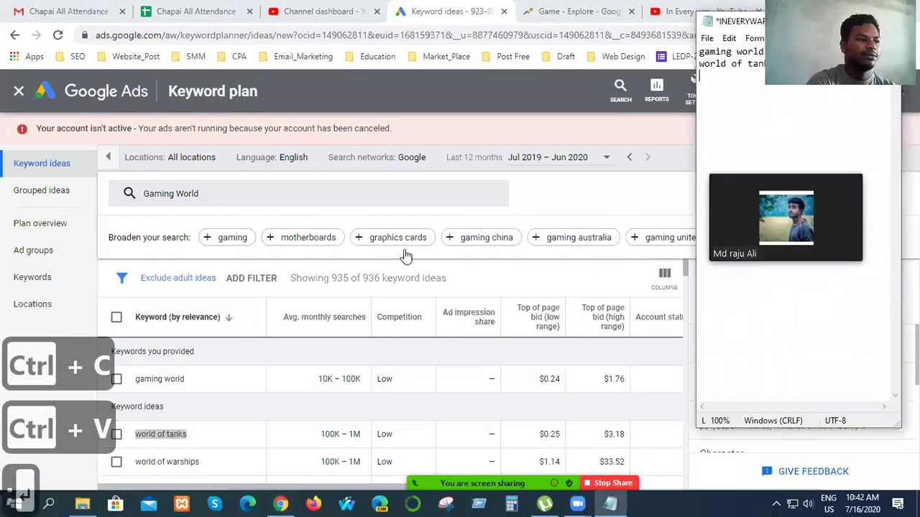
# Step: Add world of warships and fortnite world cup to the Notepad list, ending with a semicolon
pyautogui.scroll(-1, 227, 419)
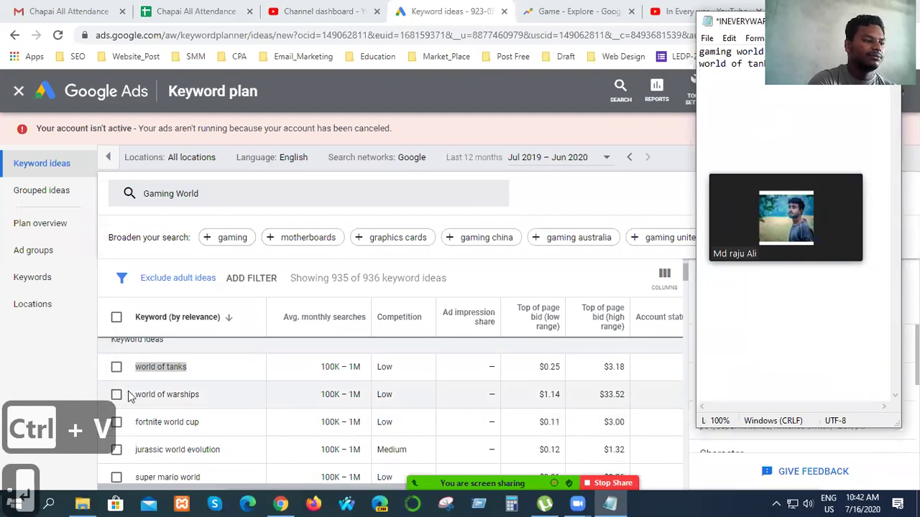
pyautogui.moveTo(130, 395); pyautogui.dragTo(200, 395)
pyautogui.hotkey('ctrl', 'c')
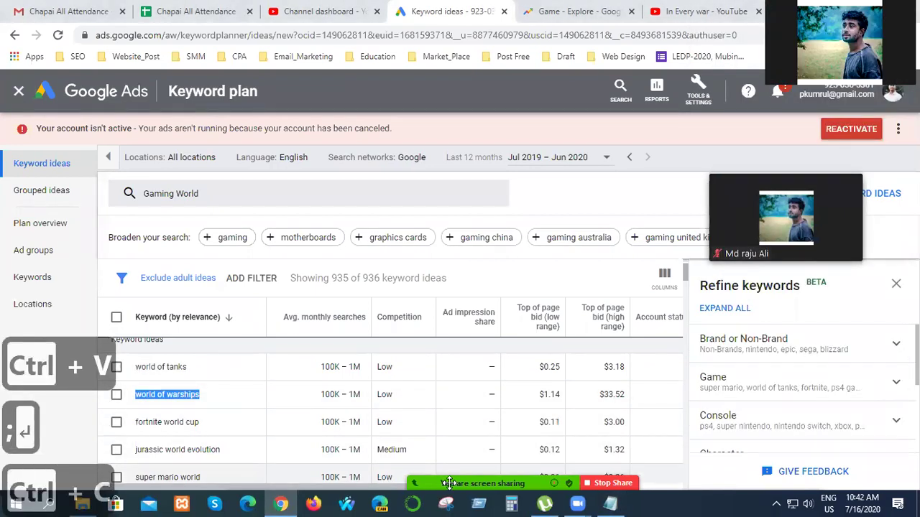
pyautogui.hotkey('alt', 'Tab')
pyautogui.hotkey('ctrl', 'v')
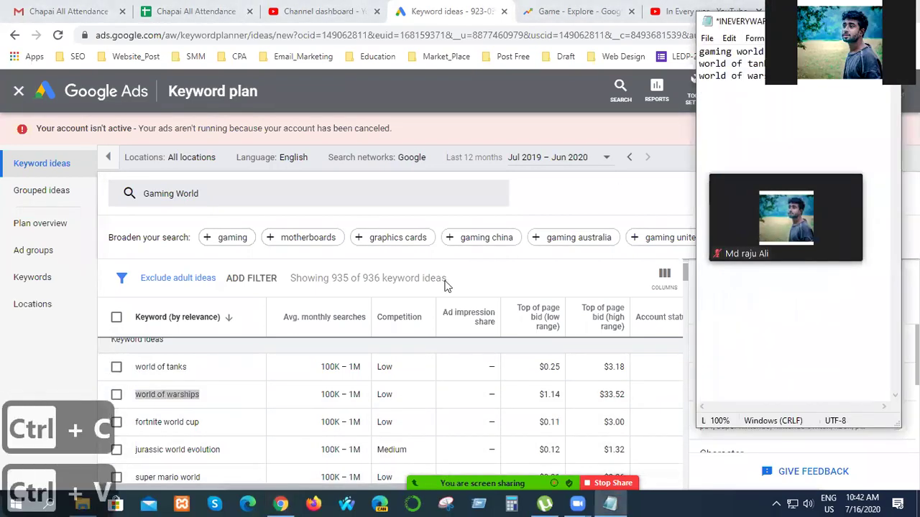
pyautogui.scroll(-1, 179, 382)
pyautogui.scroll(1, 216, 402)
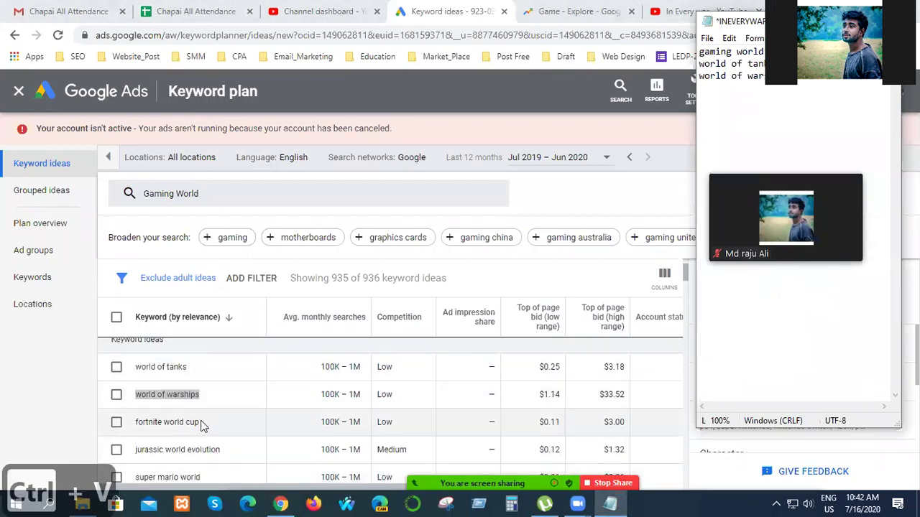
pyautogui.moveTo(201, 428); pyautogui.dragTo(127, 429)
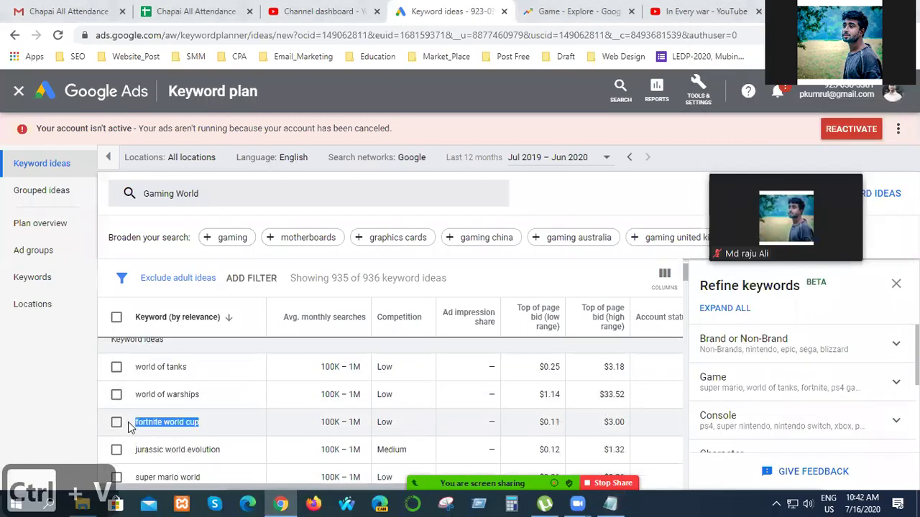
pyautogui.hotkey('ctrl', 'c')
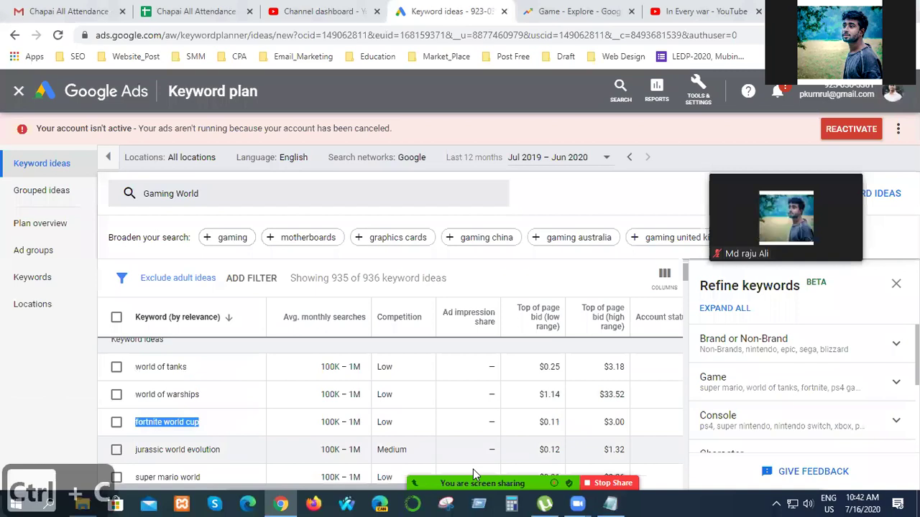
pyautogui.click(609, 503)
pyautogui.press('Return')
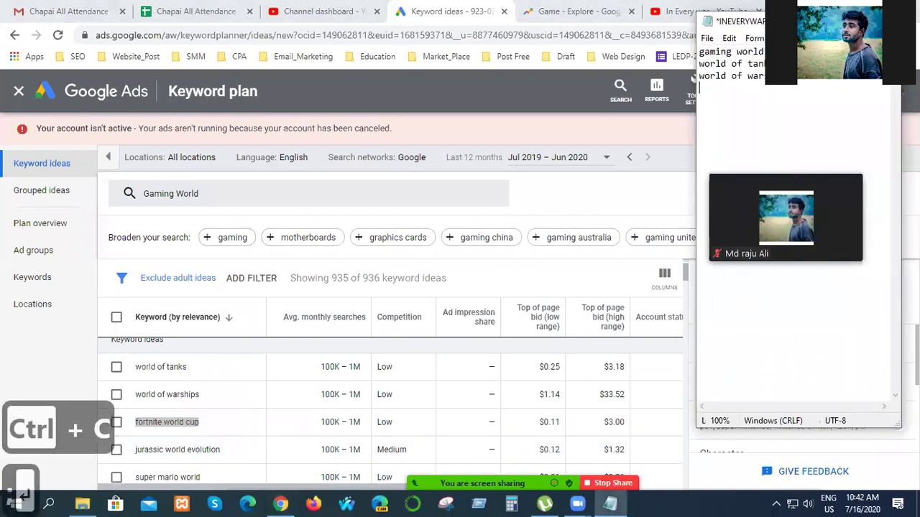
pyautogui.hotkey('ctrl', 'v')
pyautogui.write(';')
pyautogui.press('Return')
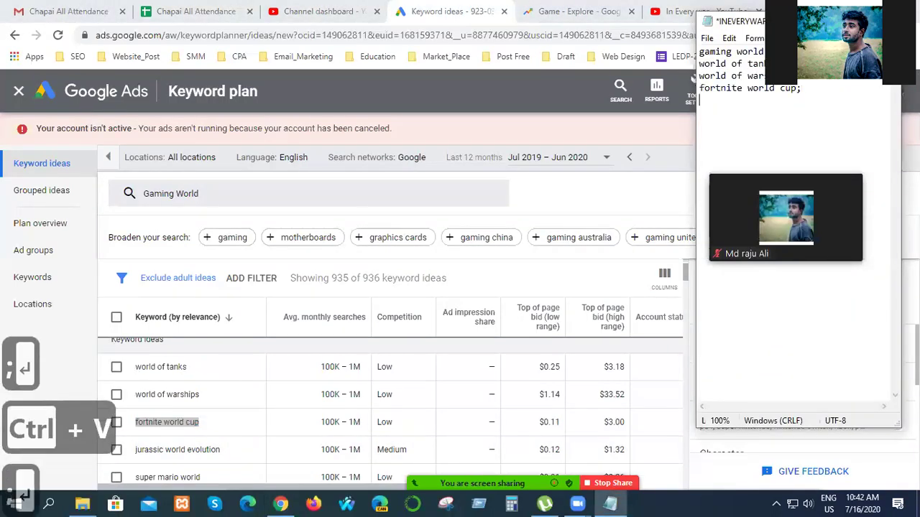
# Step: Copy jurassic world evolution and super mario world into Notepad, each followed by a semicolon
pyautogui.scroll(-1, 331, 431)
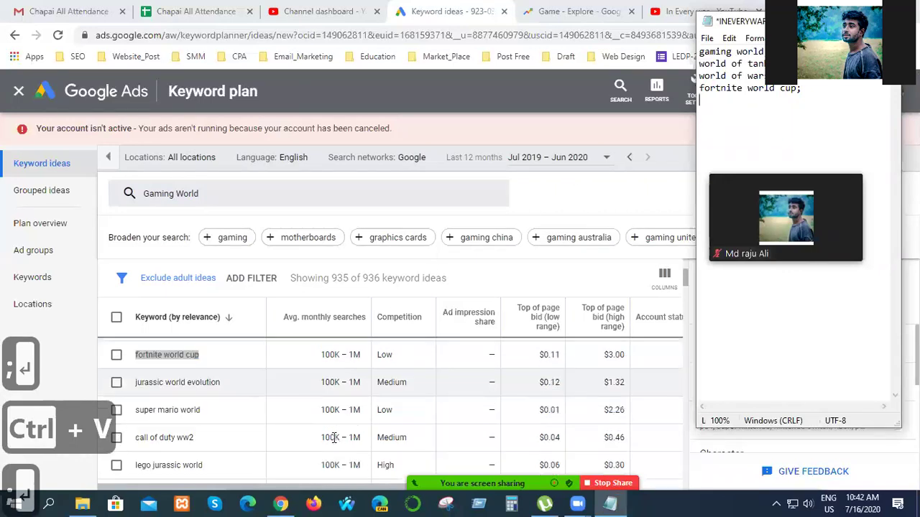
pyautogui.moveTo(225, 388); pyautogui.dragTo(126, 382)
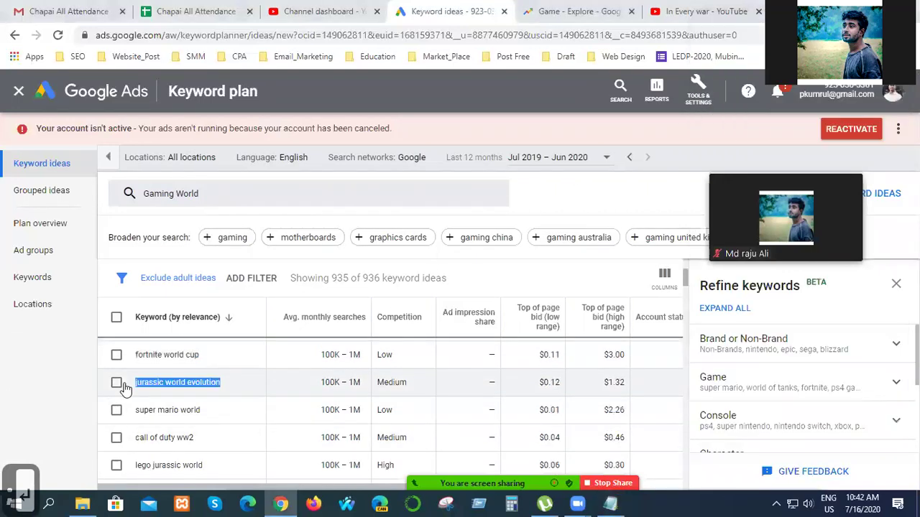
pyautogui.hotkey('ctrl', 'c')
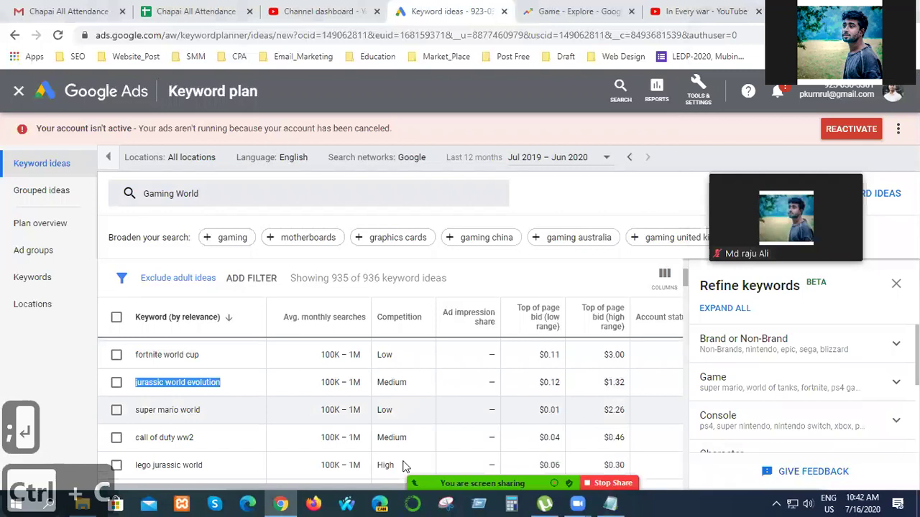
pyautogui.click(609, 504)
pyautogui.hotkey('ctrl', 'v')
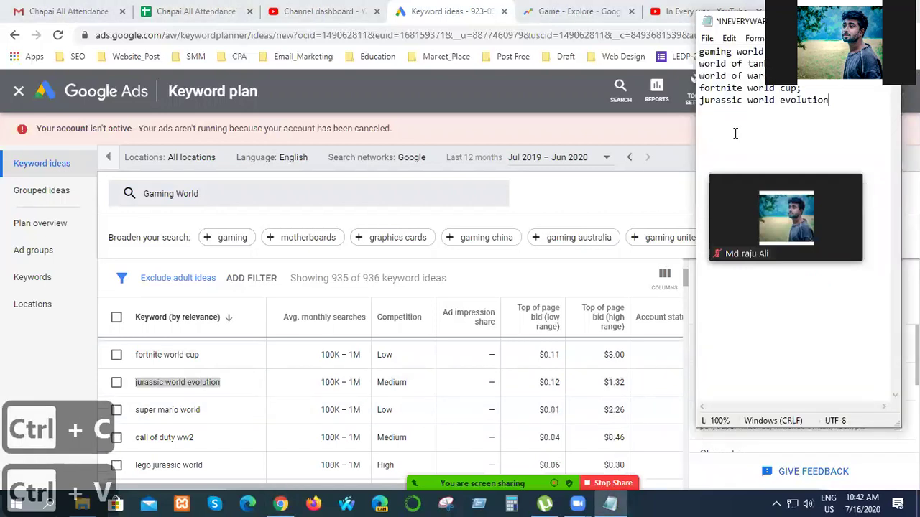
pyautogui.write(';')
pyautogui.press('Return')
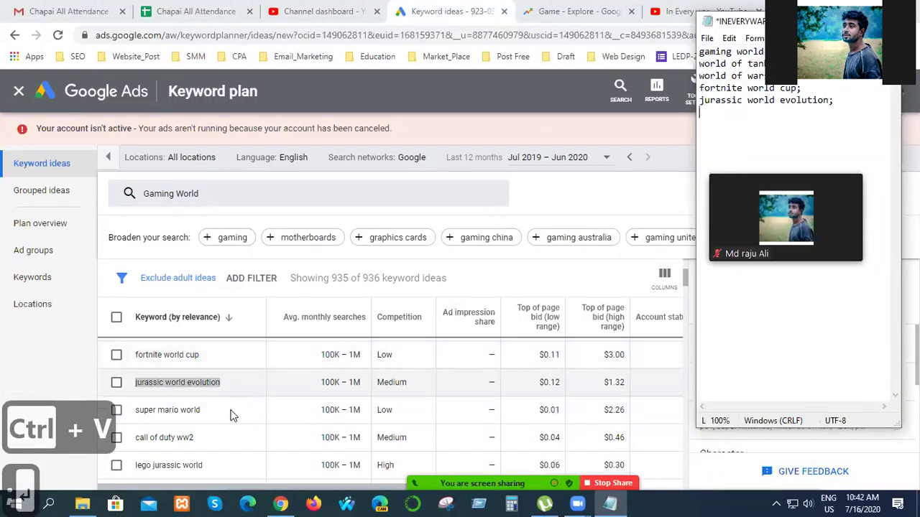
pyautogui.moveTo(136, 411); pyautogui.dragTo(208, 411)
pyautogui.hotkey('ctrl', 'c')
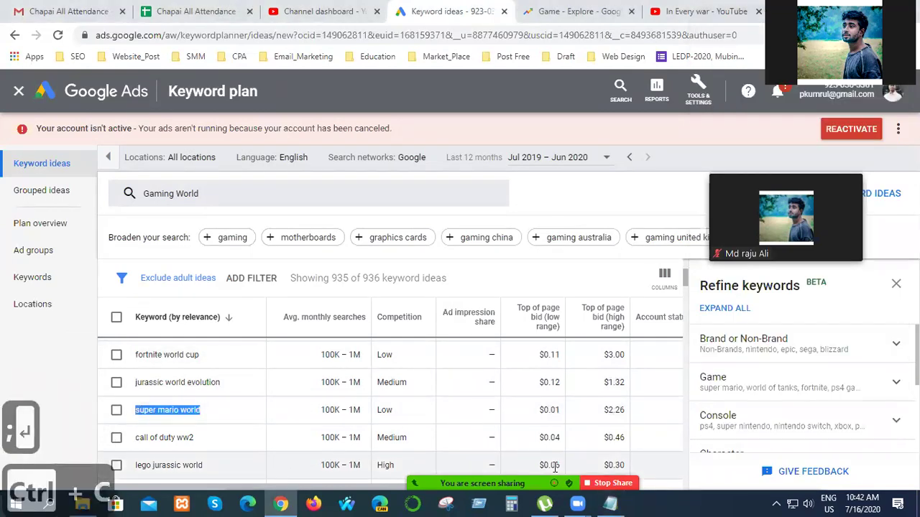
pyautogui.click(609, 503)
pyautogui.hotkey('ctrl', 'v')
pyautogui.write(';')
pyautogui.press('Return')
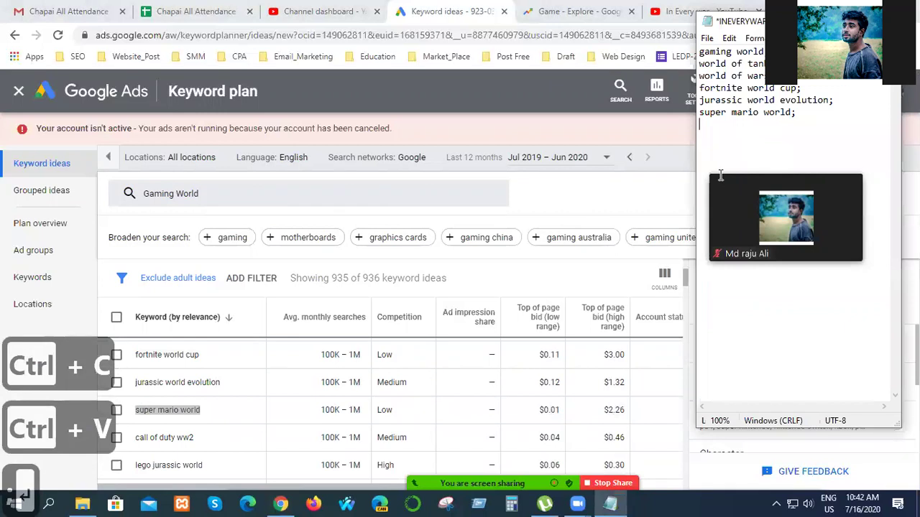
# Step: Add call of duty ww2 and lego jurassic world to the list, each with a semicolon
pyautogui.moveTo(199, 440); pyautogui.dragTo(137, 440)
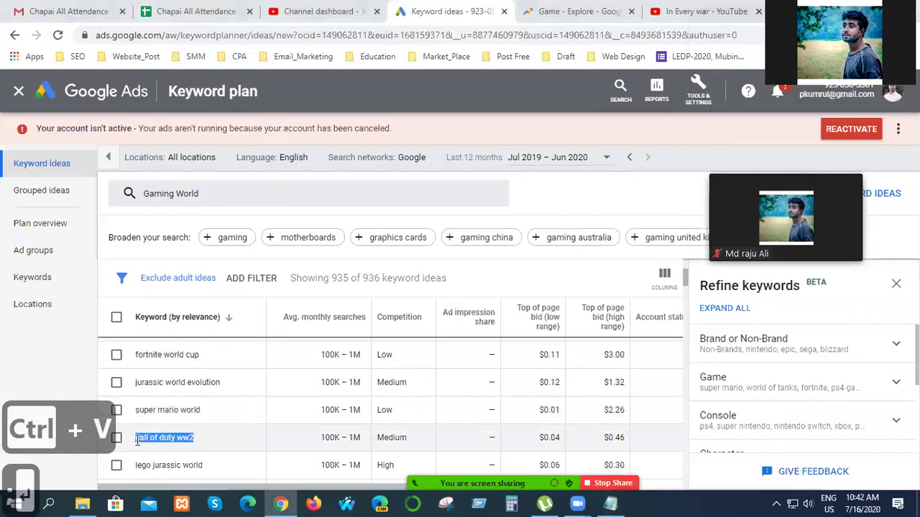
pyautogui.hotkey('ctrl', 'c')
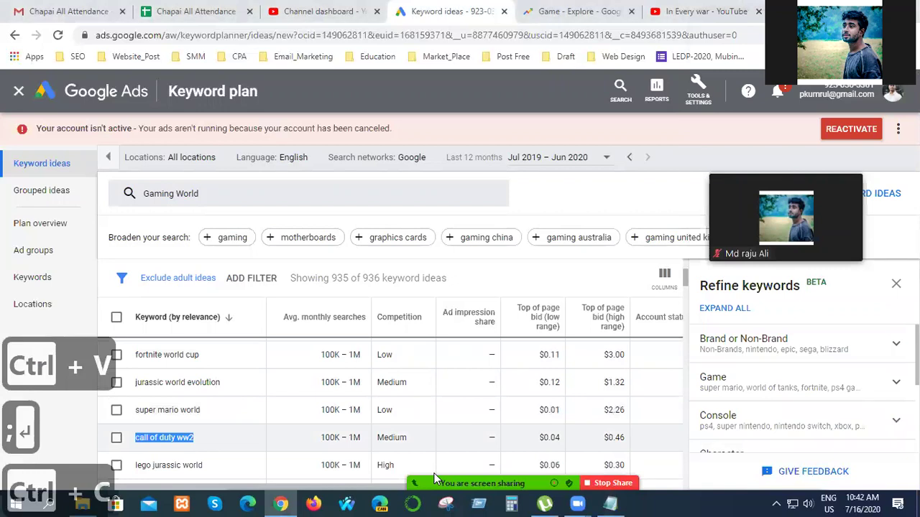
pyautogui.hotkey('alt', 'Tab')
pyautogui.hotkey('ctrl', 'v')
pyautogui.write(';')
pyautogui.press('Return')
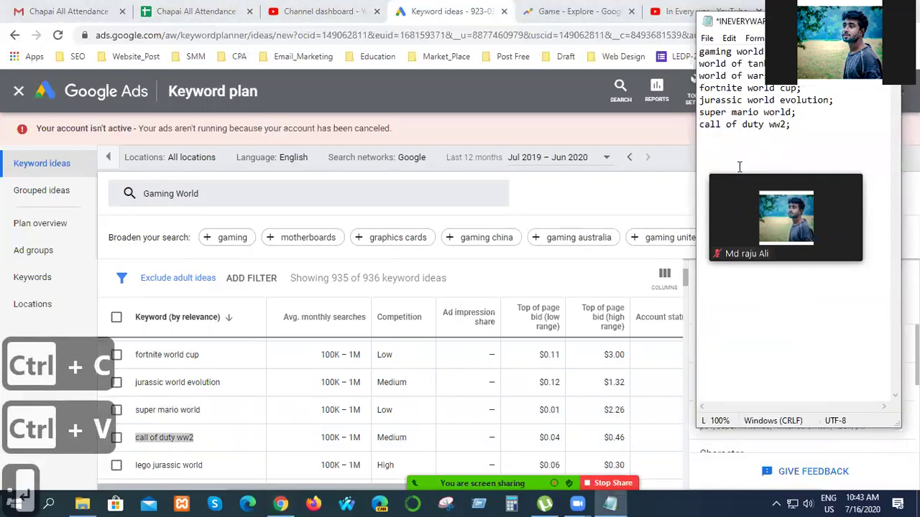
pyautogui.scroll(-2, 206, 371)
pyautogui.scroll(1, 216, 396)
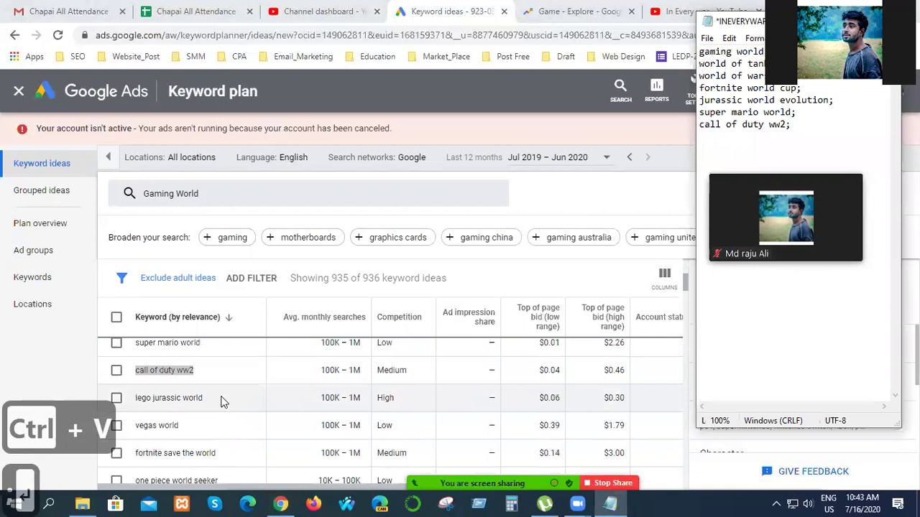
pyautogui.moveTo(216, 396); pyautogui.dragTo(133, 391)
pyautogui.hotkey('ctrl', 'c')
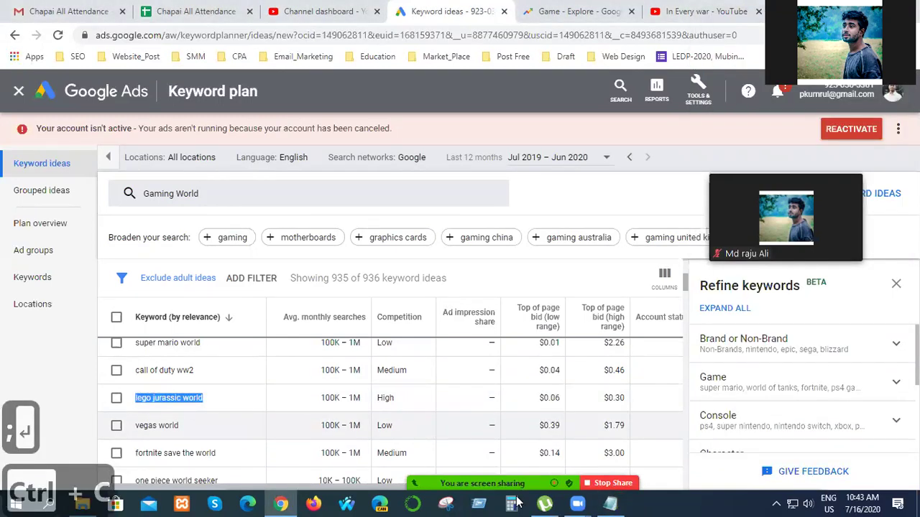
pyautogui.click(609, 503)
pyautogui.hotkey('ctrl', 'v')
pyautogui.write(';')
pyautogui.press('Return')
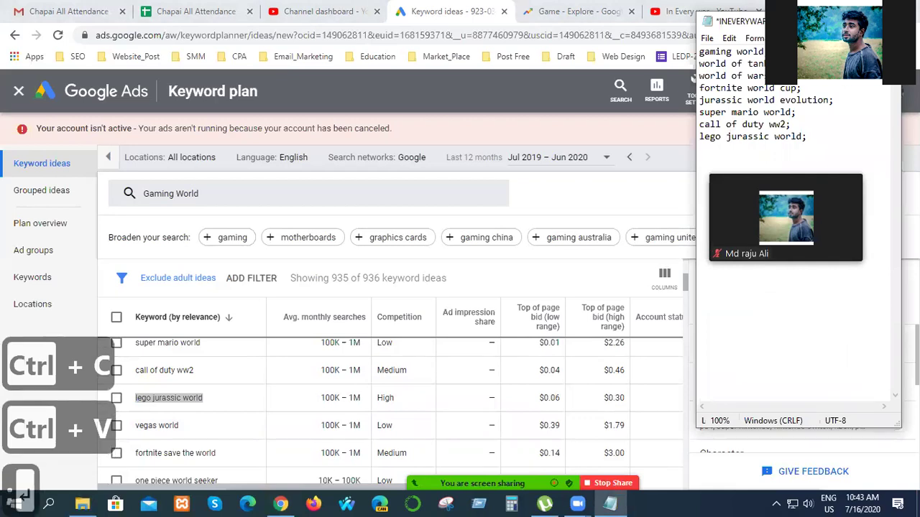
# Step: Add vegas world and fortnite save the world to the Notepad list with semicolons
pyautogui.scroll(-1, 298, 357)
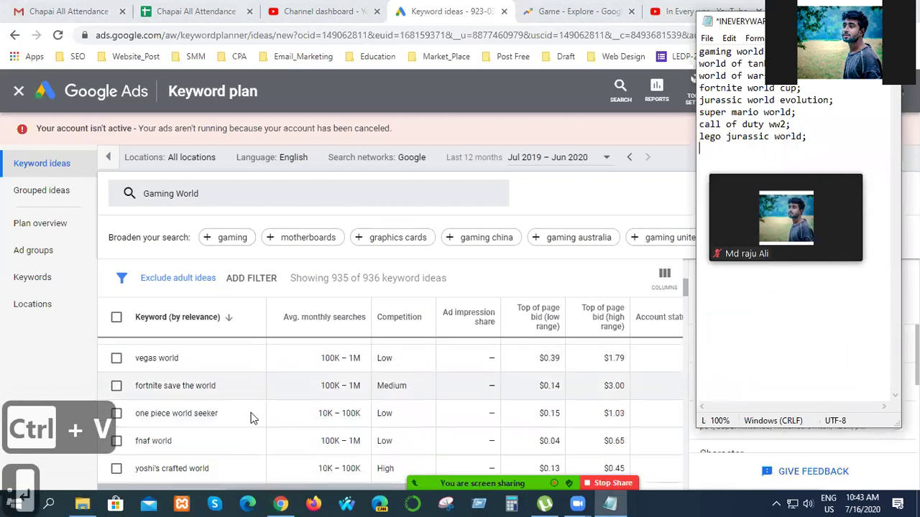
pyautogui.scroll(1, 251, 417)
pyautogui.moveTo(186, 430); pyautogui.dragTo(132, 431)
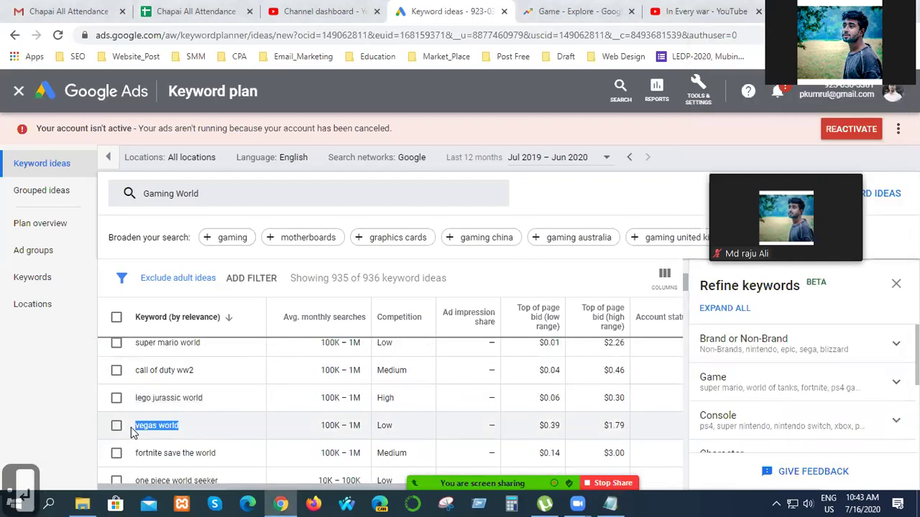
pyautogui.hotkey('ctrl', 'c')
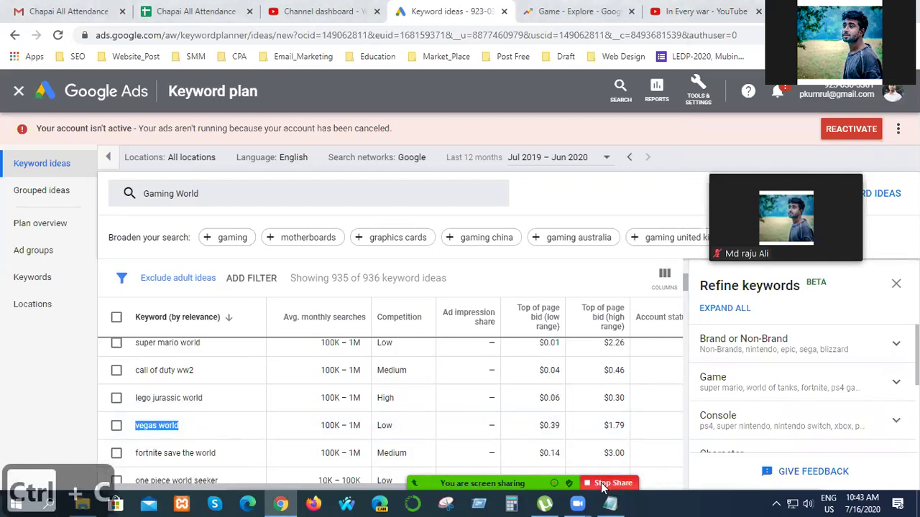
pyautogui.click(610, 503)
pyautogui.hotkey('ctrl', 'v')
pyautogui.write(';')
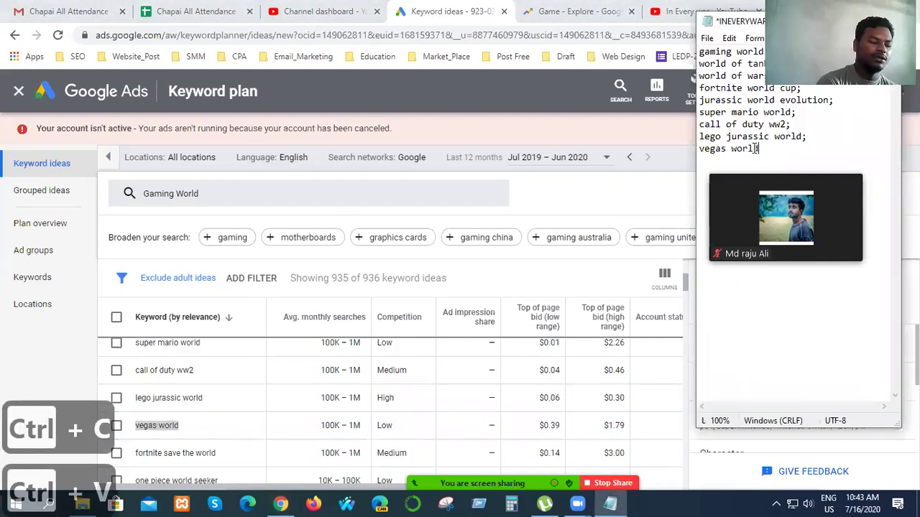
pyautogui.press('Return')
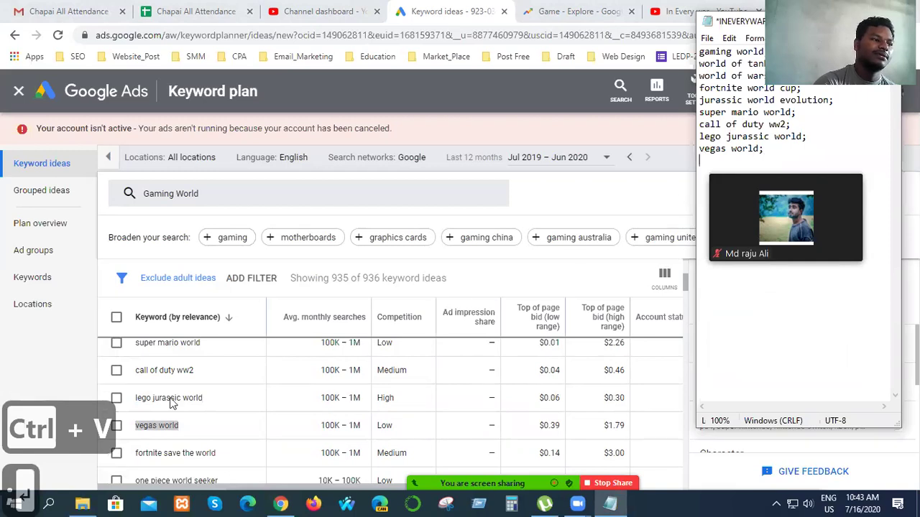
pyautogui.scroll(-1, 213, 449)
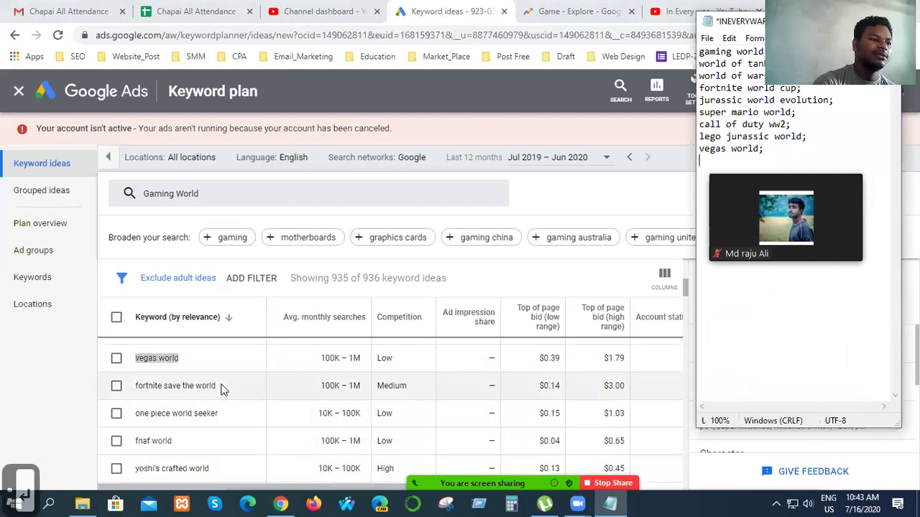
pyautogui.moveTo(222, 386); pyautogui.dragTo(131, 386)
pyautogui.hotkey('ctrl', 'c')
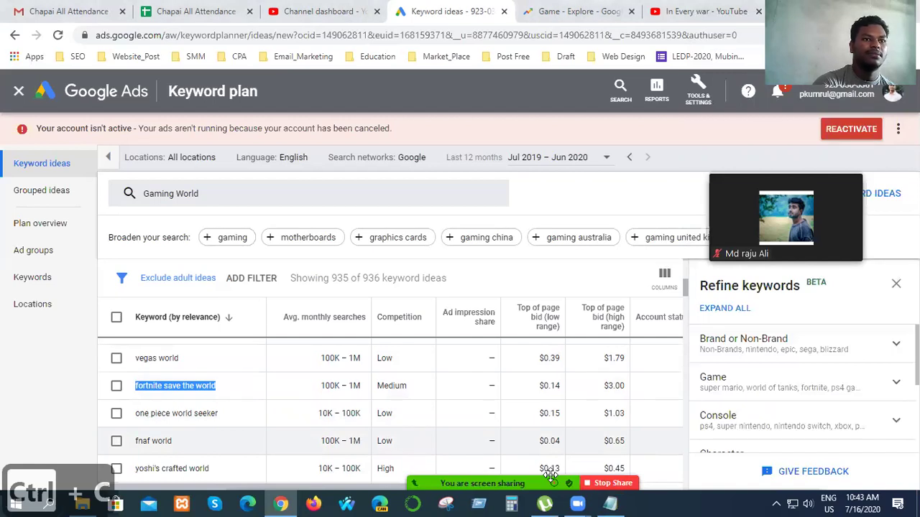
pyautogui.hotkey('alt', 'Tab')
pyautogui.hotkey('ctrl', 'v')
pyautogui.write(';')
pyautogui.press('Return')
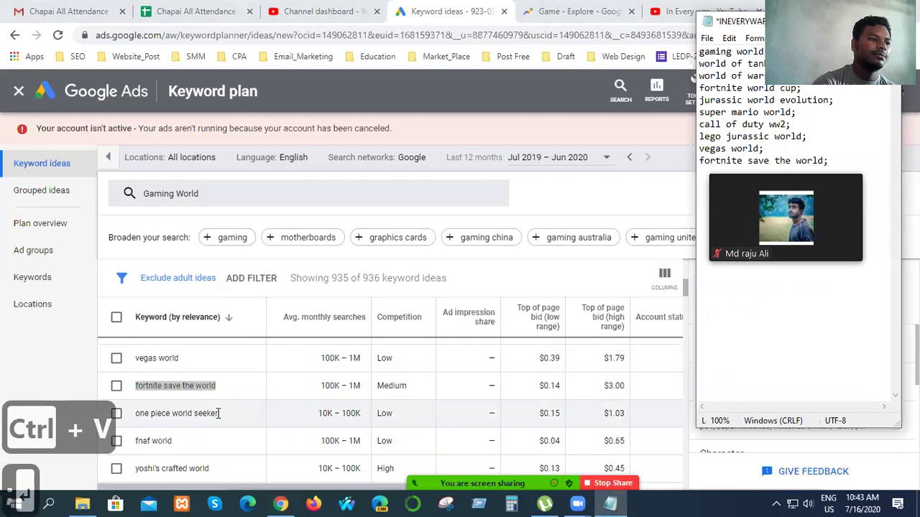
# Step: Copy one piece world seeker (with semicolon) and fnaf world into the Notepad list
pyautogui.tripleClick(137, 414)
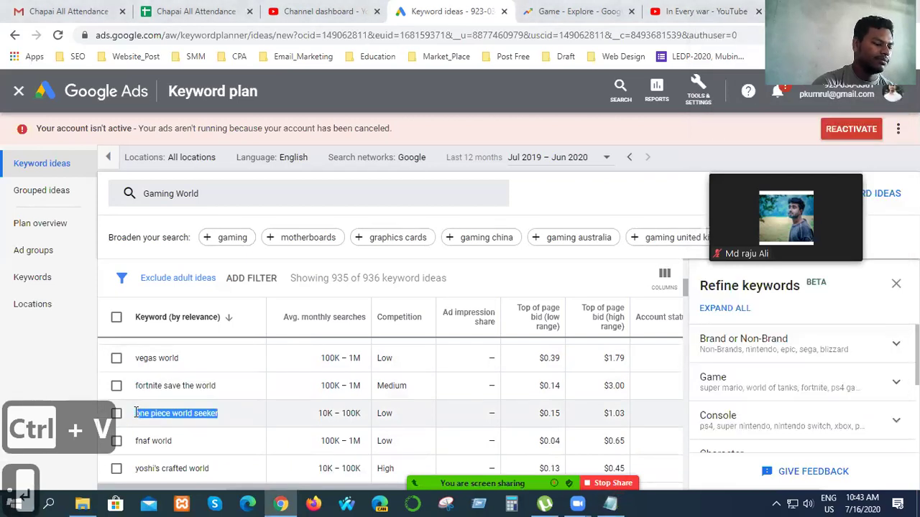
pyautogui.hotkey('ctrl', 'c')
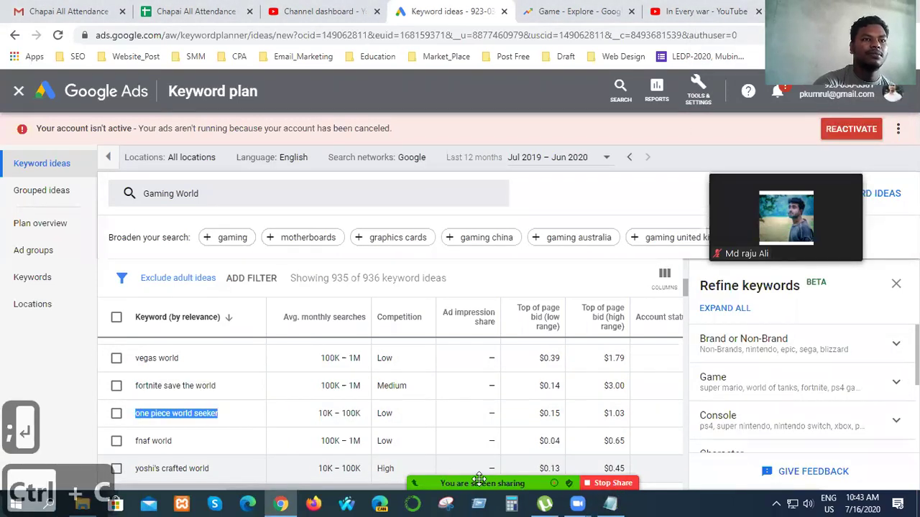
pyautogui.hotkey('alt', 'Tab')
pyautogui.hotkey('ctrl', 'v')
pyautogui.write(';')
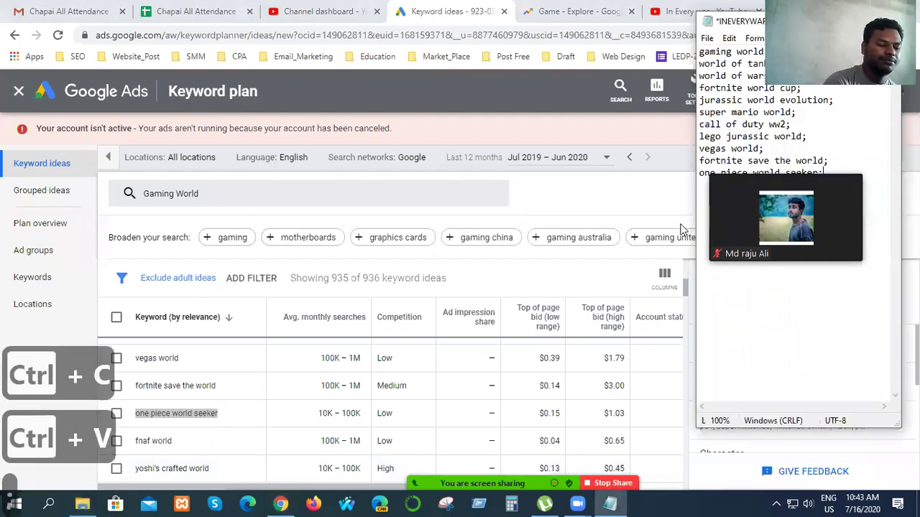
pyautogui.press('Return')
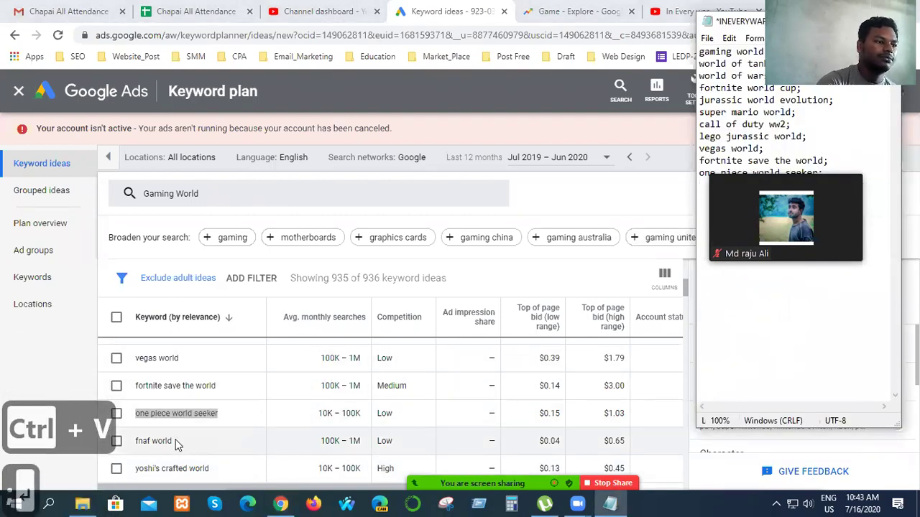
pyautogui.tripleClick(133, 441)
pyautogui.hotkey('ctrl', 'c')
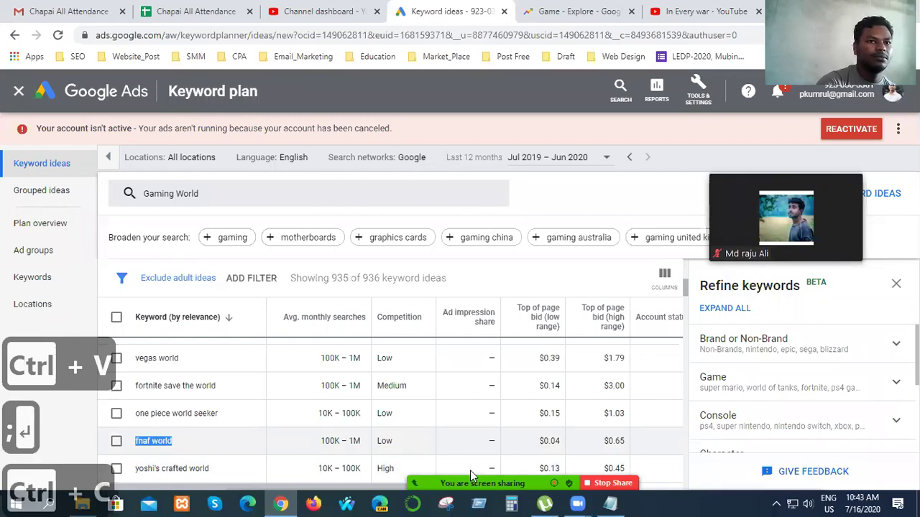
pyautogui.hotkey('alt', 'Tab')
pyautogui.hotkey('ctrl', 'v')
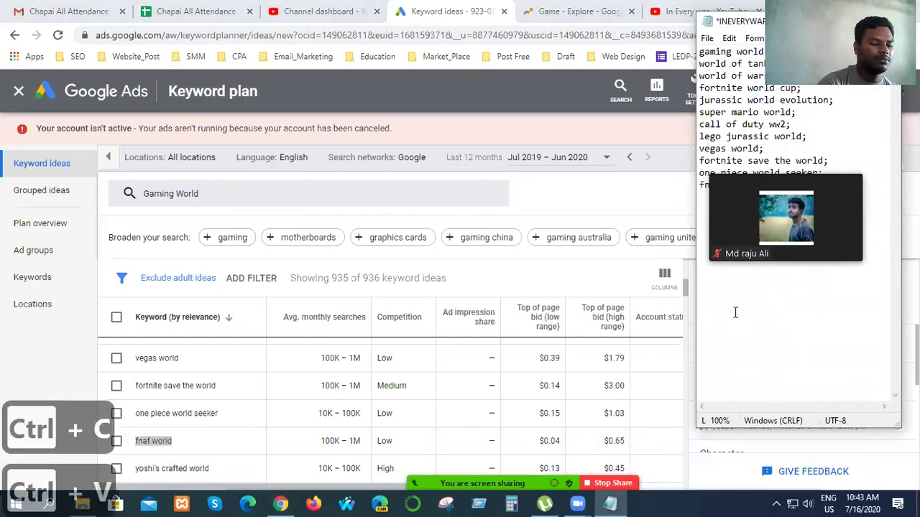
pyautogui.press('Return')
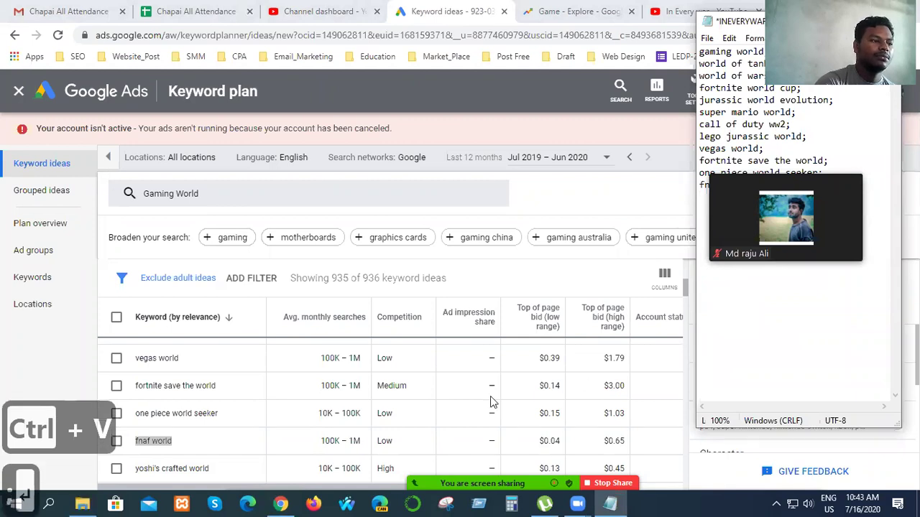
# Step: Add call of duty world at war and little big planet to the list, one per line
pyautogui.scroll(-1, 213, 446)
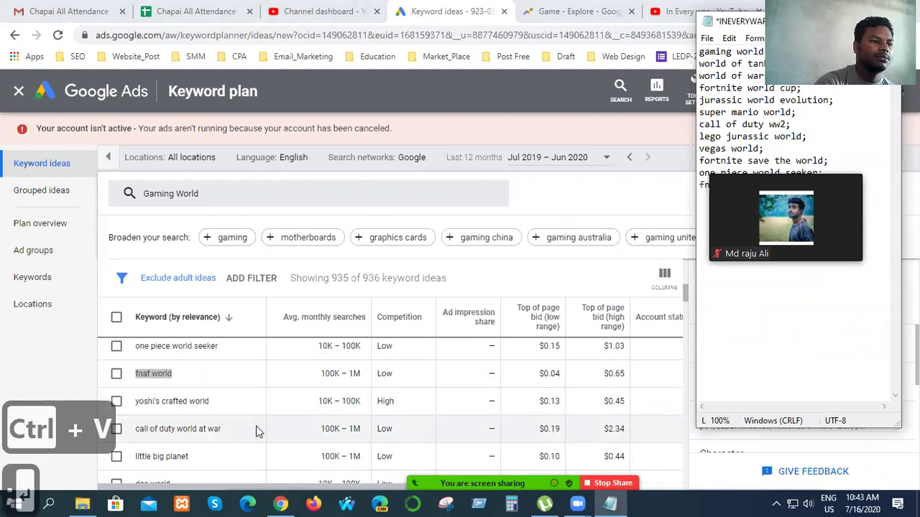
pyautogui.moveTo(225, 428); pyautogui.dragTo(137, 431)
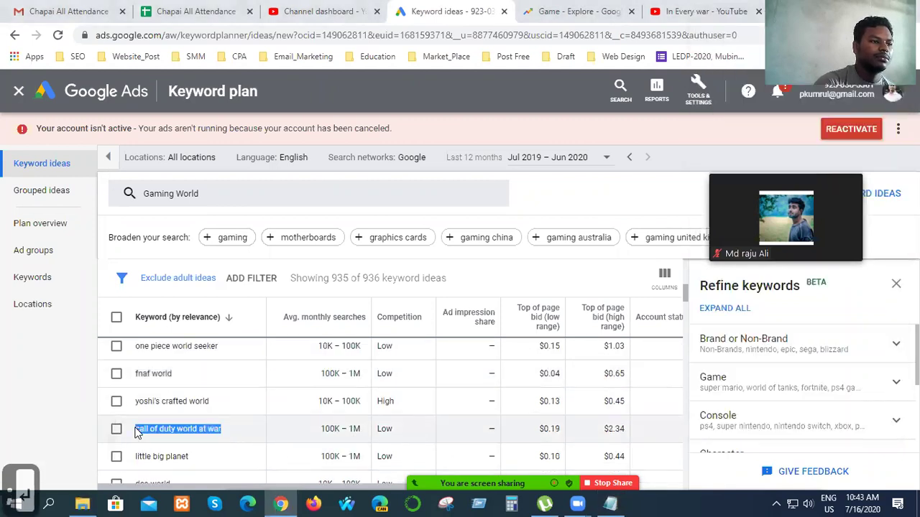
pyautogui.hotkey('ctrl', 'c')
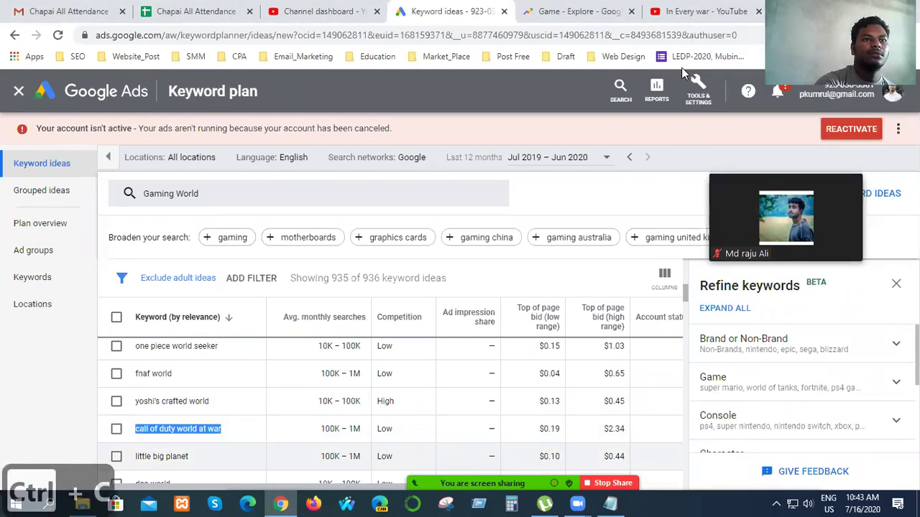
pyautogui.click(610, 504)
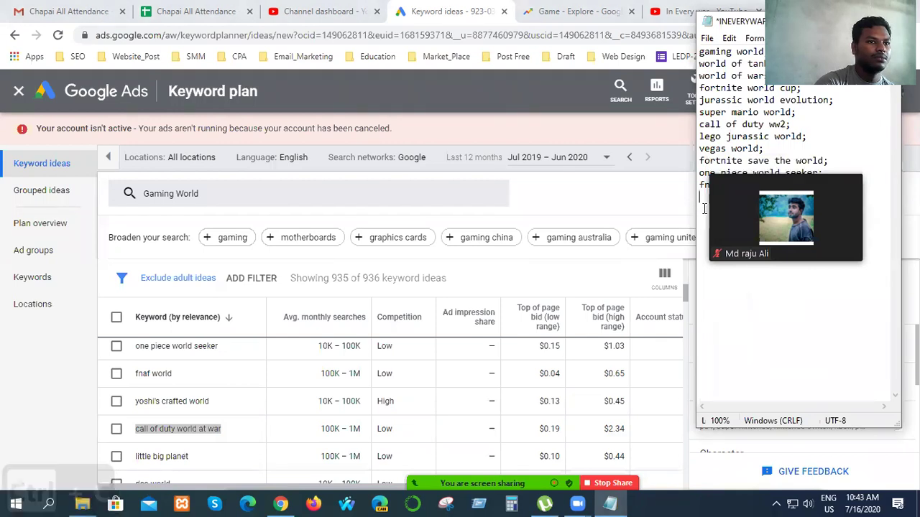
pyautogui.hotkey('ctrl', 'v')
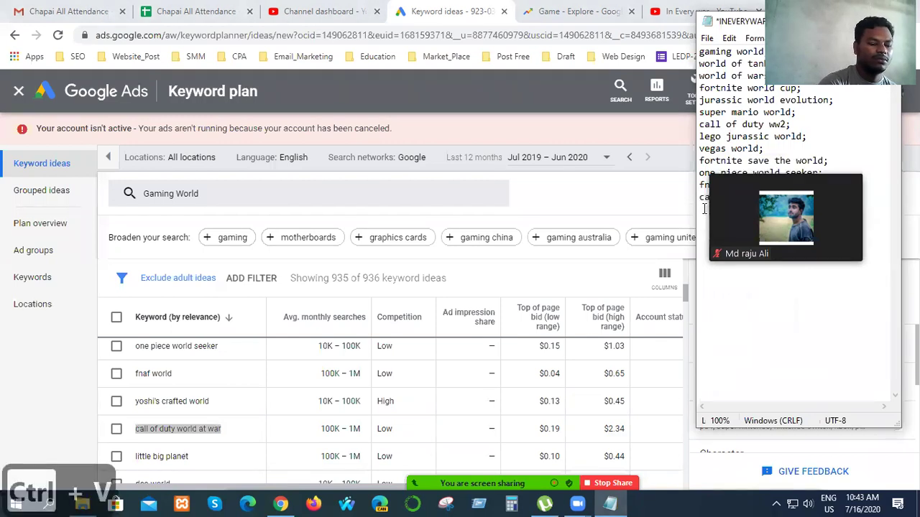
pyautogui.press('Return')
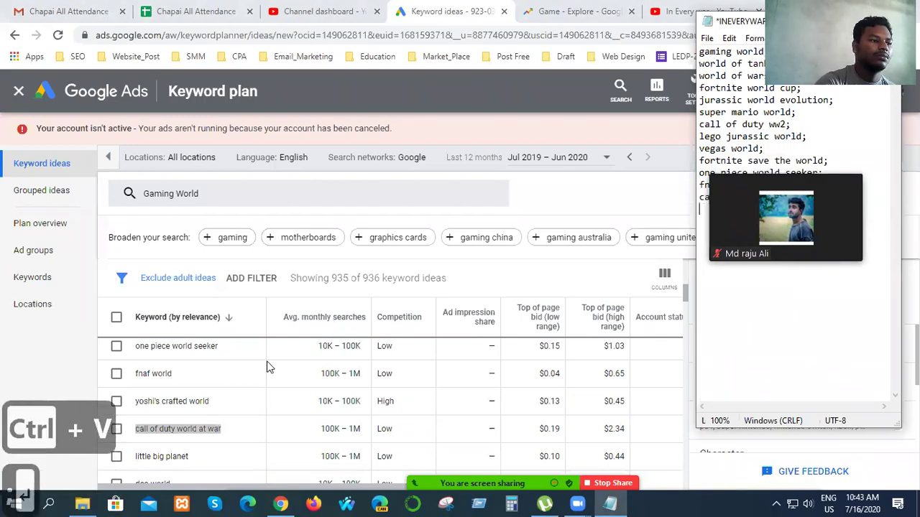
pyautogui.scroll(-1, 262, 381)
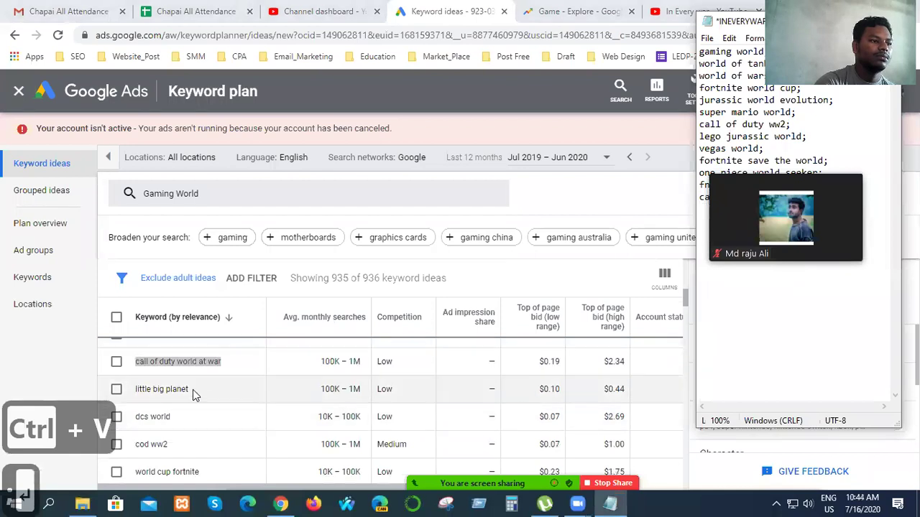
pyautogui.tripleClick(192, 389)
pyautogui.hotkey('ctrl', 'c')
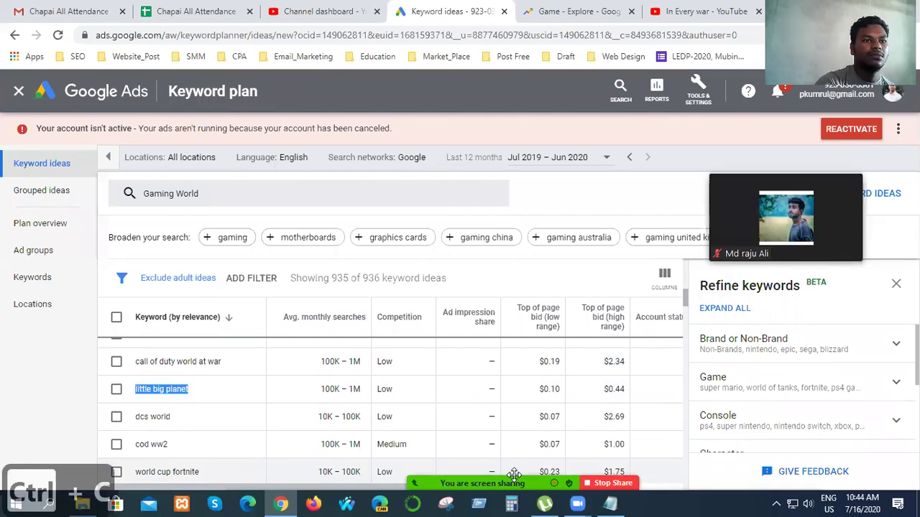
pyautogui.hotkey('alt', 'Tab')
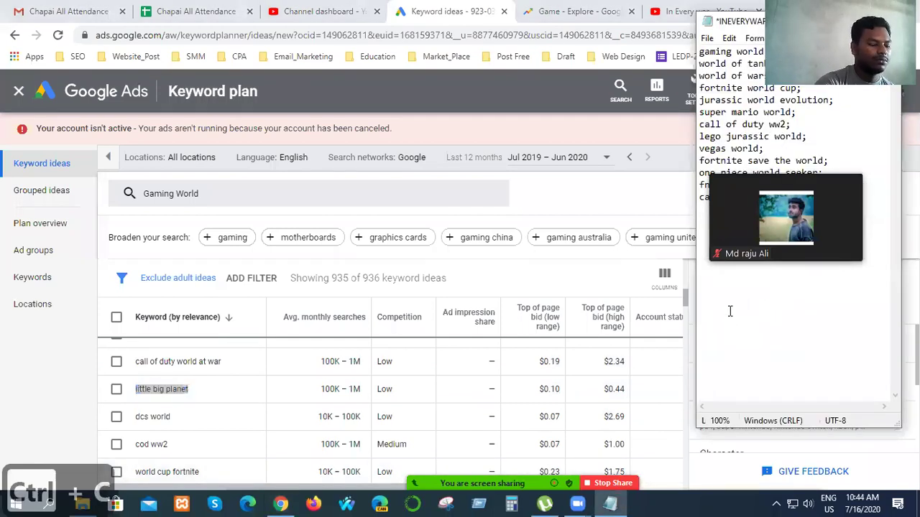
pyautogui.hotkey('ctrl', 'v')
pyautogui.press('Return')
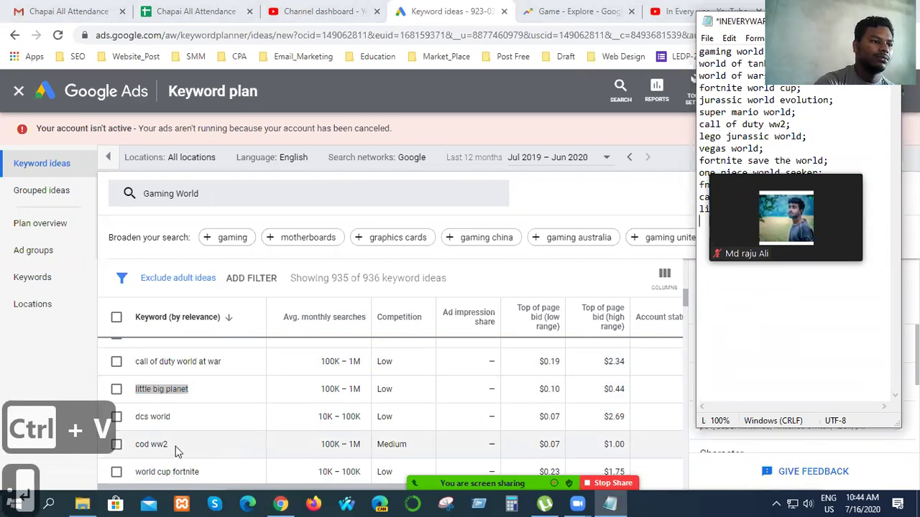
# Step: Add cod ww2 and world cup fortnite to the list, removing an extra blank line
pyautogui.moveTo(171, 418); pyautogui.dragTo(137, 423)
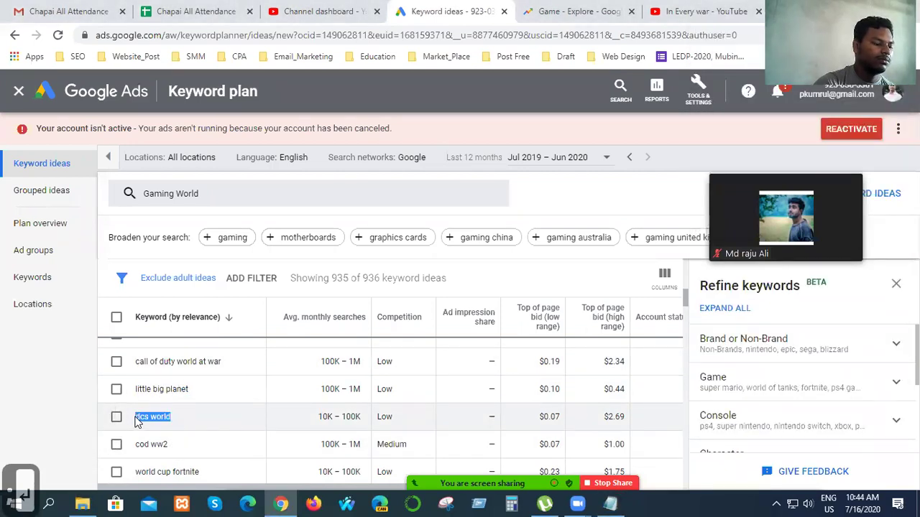
pyautogui.moveTo(176, 445); pyautogui.dragTo(135, 444)
pyautogui.hotkey('ctrl', 'c')
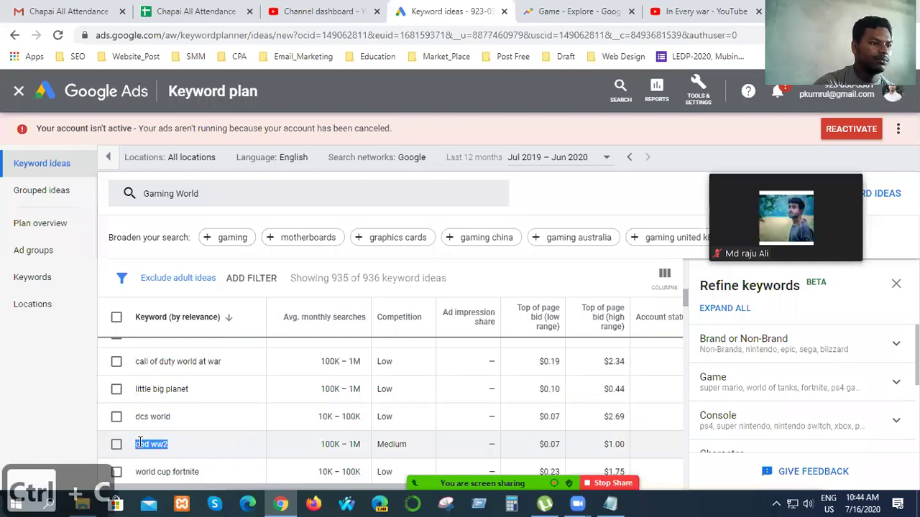
pyautogui.click(609, 503)
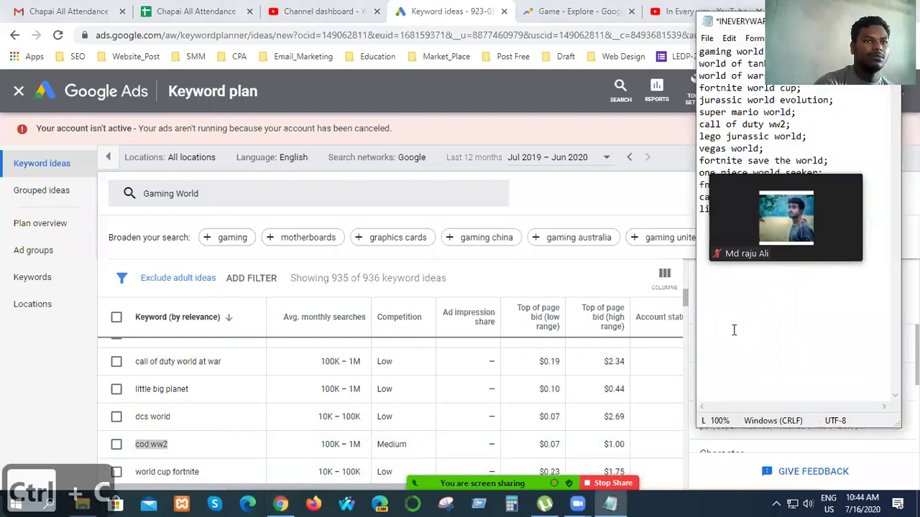
pyautogui.hotkey('ctrl', 'v')
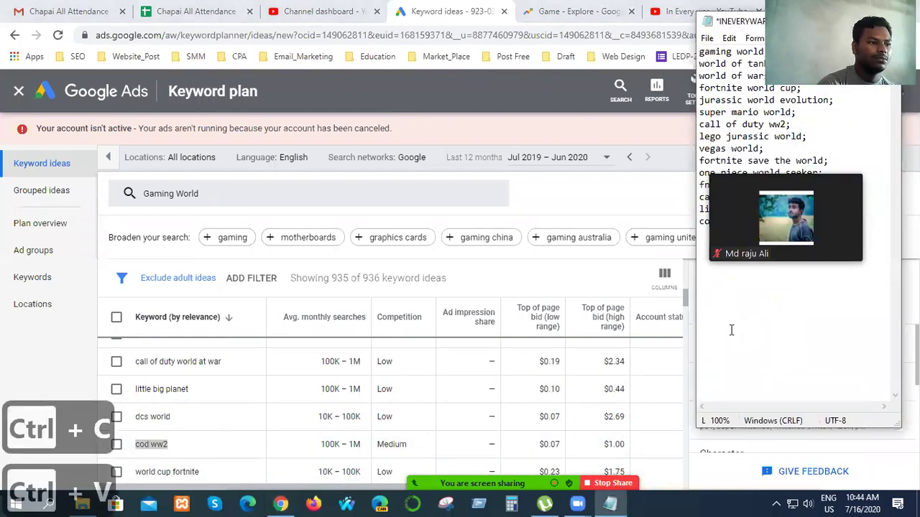
pyautogui.press('Return')
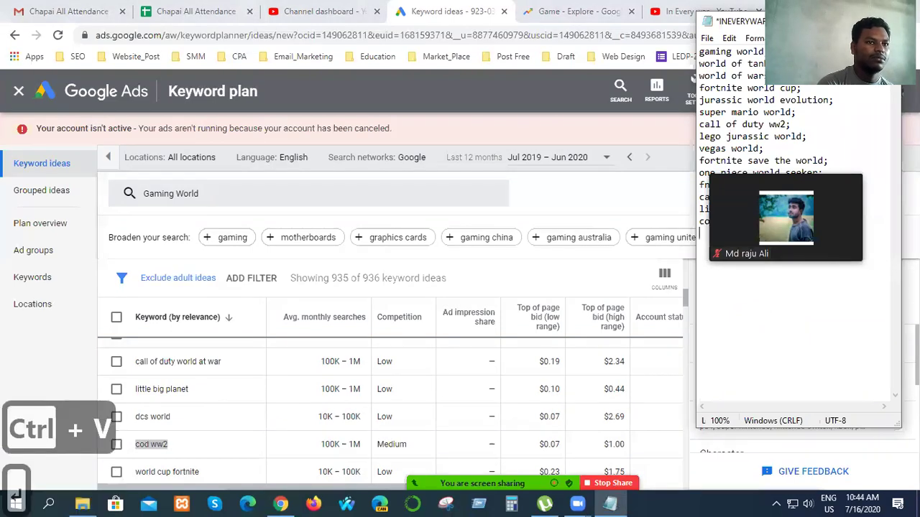
pyautogui.press('BackSpace')
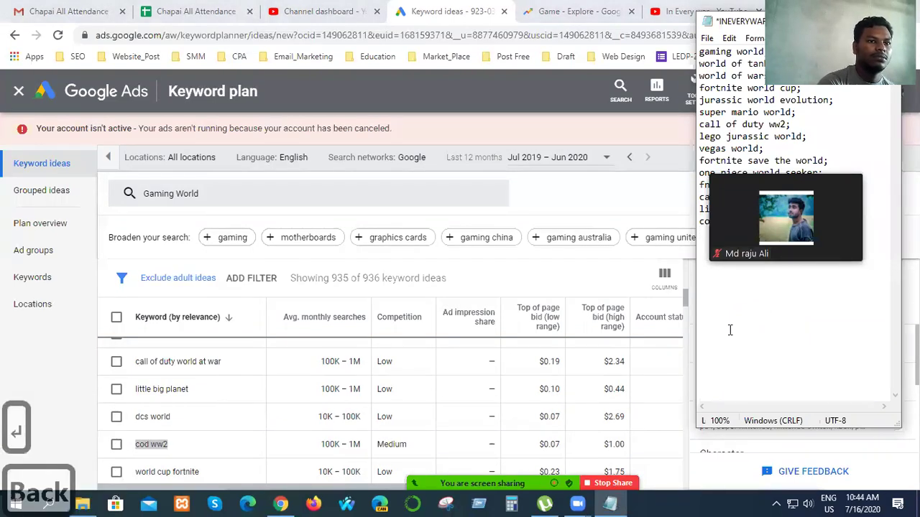
pyautogui.press('Return')
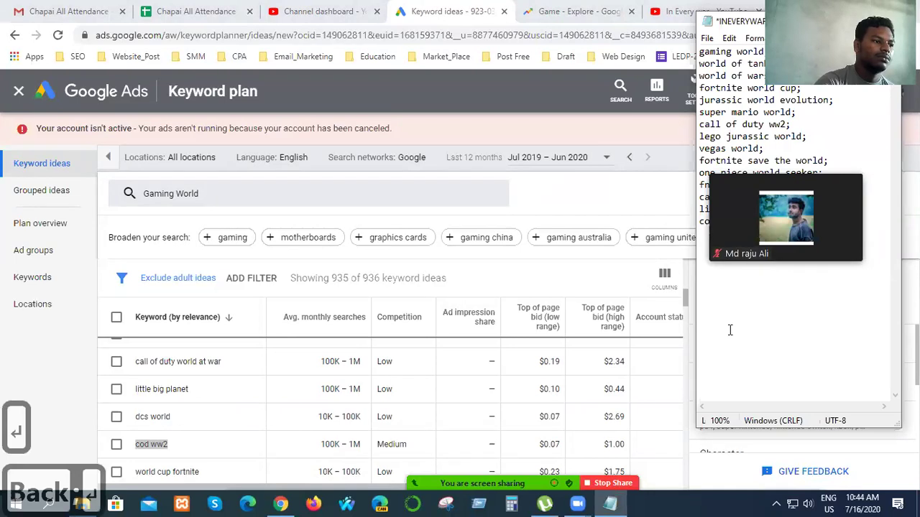
pyautogui.scroll(-1, 216, 435)
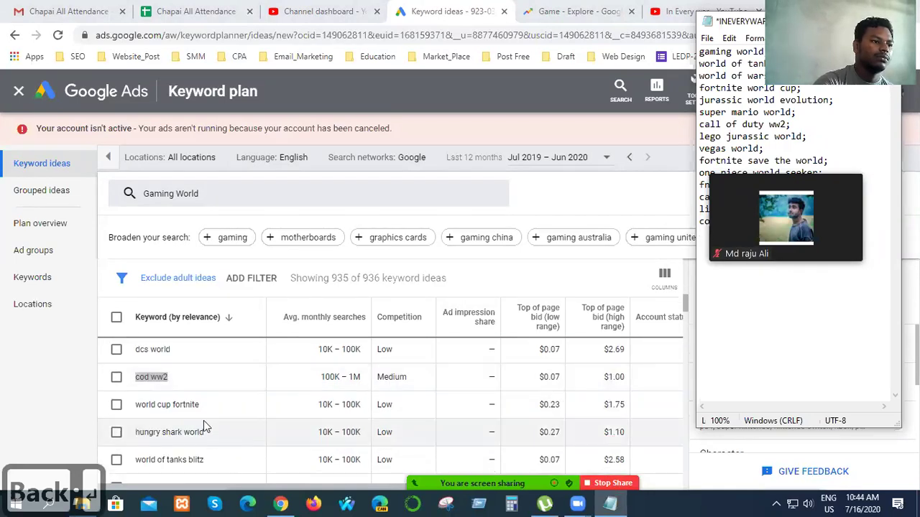
pyautogui.moveTo(203, 405); pyautogui.dragTo(135, 415)
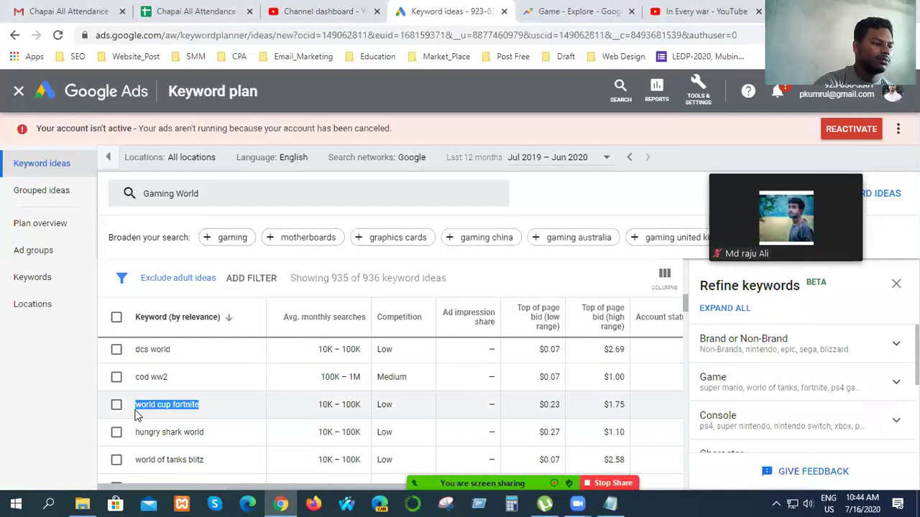
pyautogui.hotkey('ctrl', 'c')
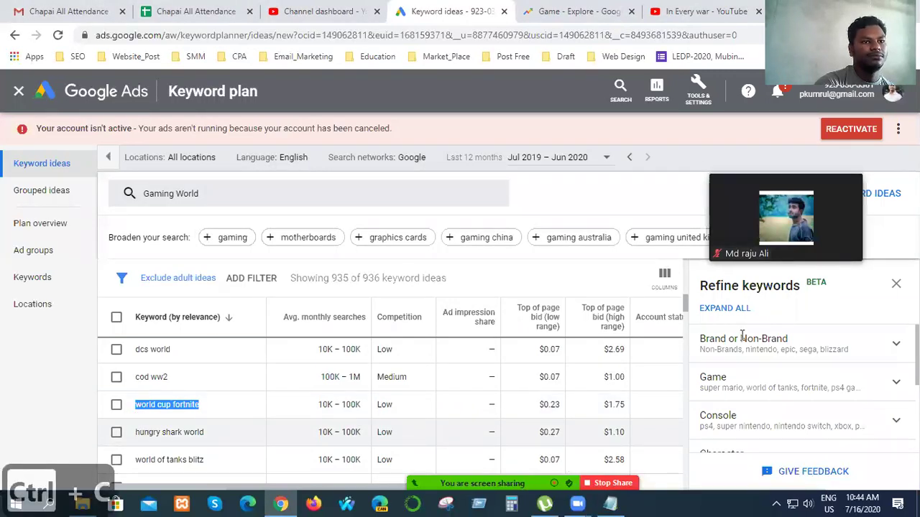
pyautogui.hotkey('alt', 'Tab')
pyautogui.hotkey('ctrl', 'v')
pyautogui.press('Return')
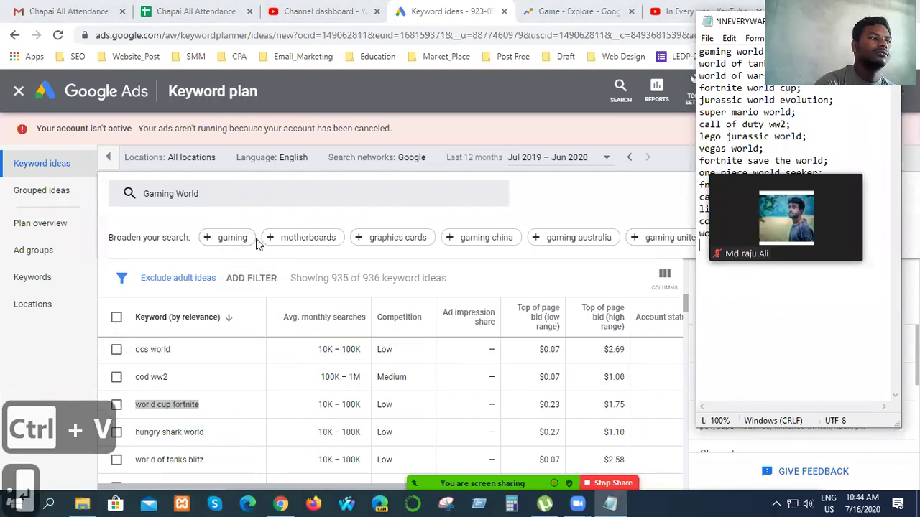
# Step: Replace the Gaming World search keyword with 'game' and search for keyword ideas
pyautogui.click(214, 199)
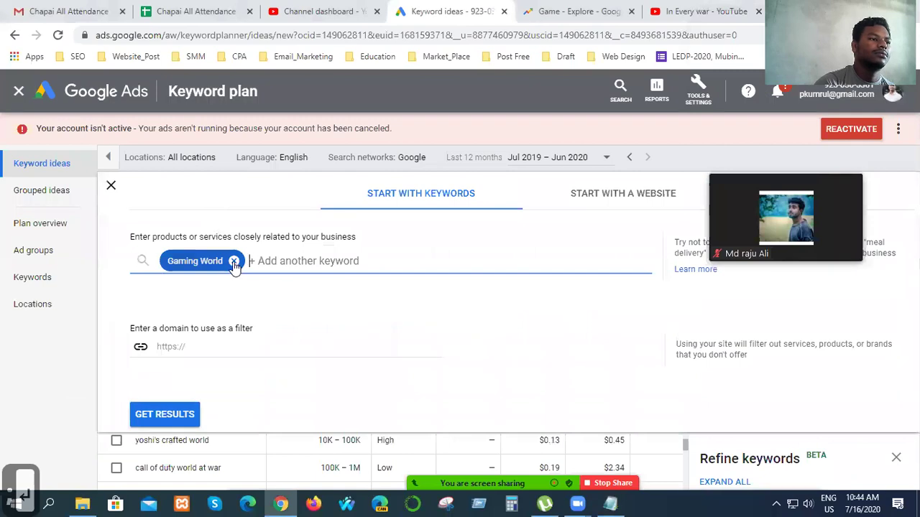
pyautogui.click(234, 260)
pyautogui.write('game')
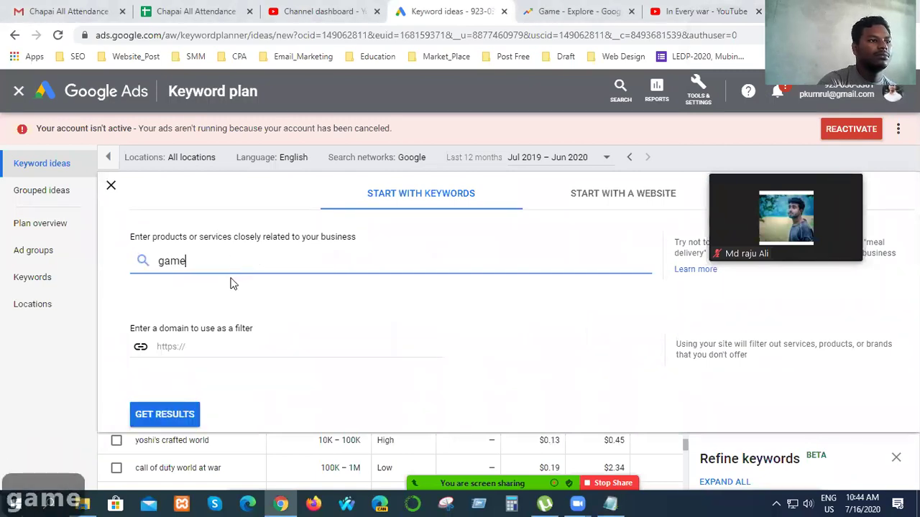
pyautogui.click(234, 283)
pyautogui.click(188, 415)
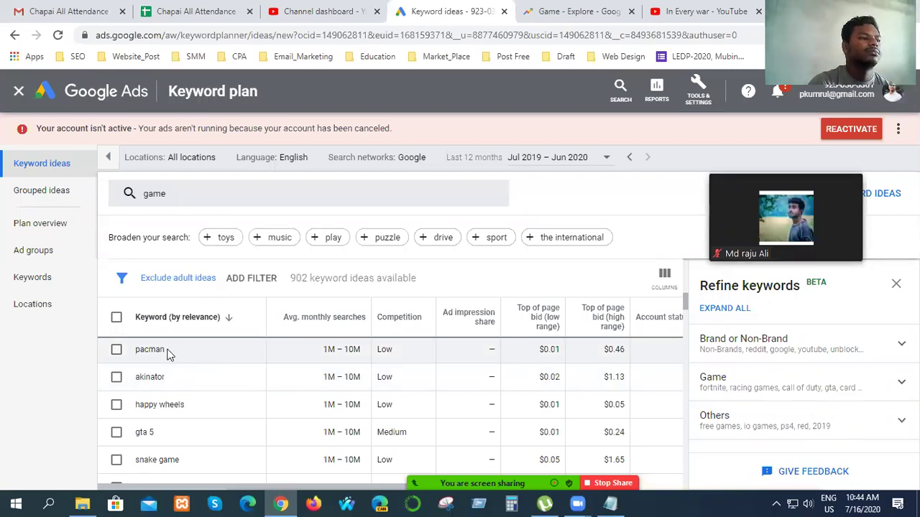
# Step: Copy pacman and akinator from the ideas table onto new lines of the Notepad list
pyautogui.moveTo(168, 355); pyautogui.dragTo(128, 354)
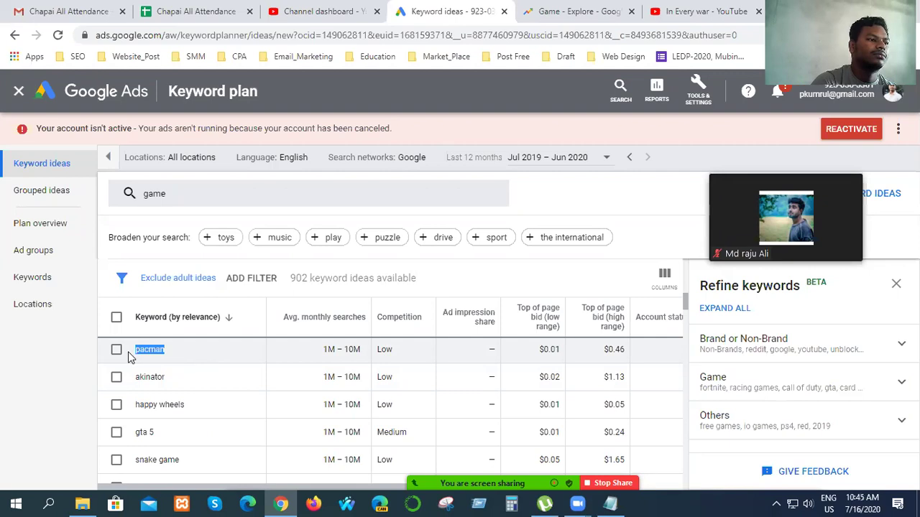
pyautogui.hotkey('ctrl', 'c')
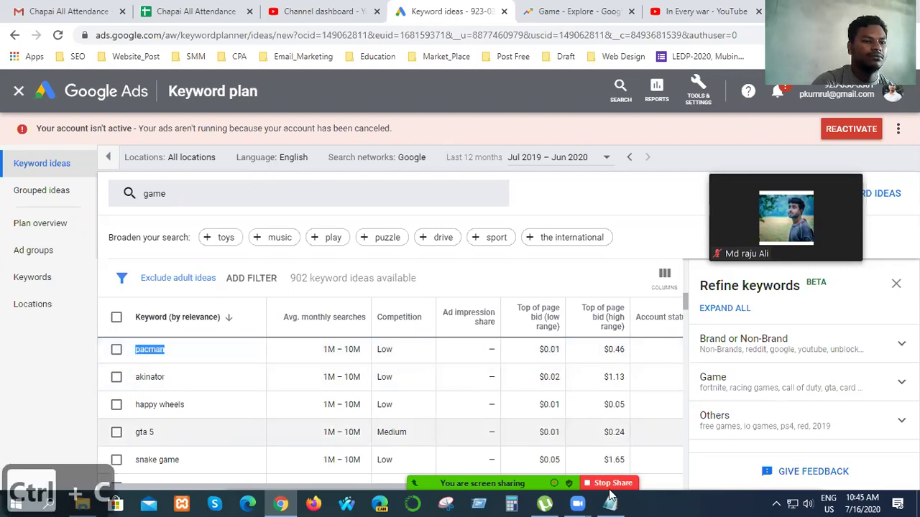
pyautogui.hotkey('alt', 'Tab')
pyautogui.hotkey('ctrl', 'v')
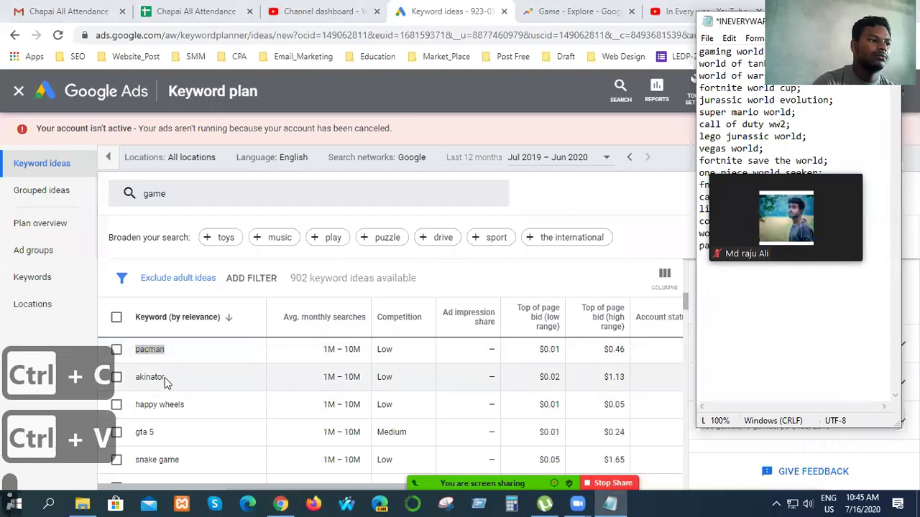
pyautogui.moveTo(165, 378); pyautogui.dragTo(137, 380)
pyautogui.hotkey('ctrl', 'c')
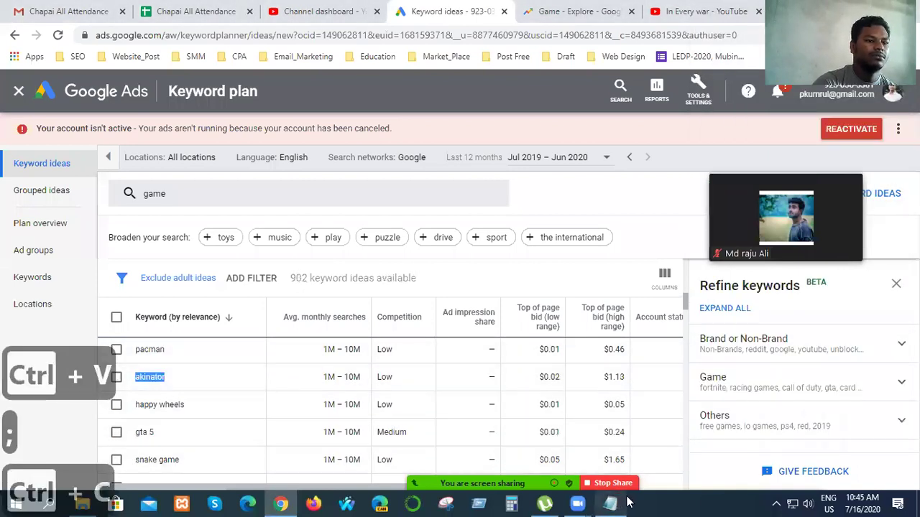
pyautogui.hotkey('alt', 'Tab')
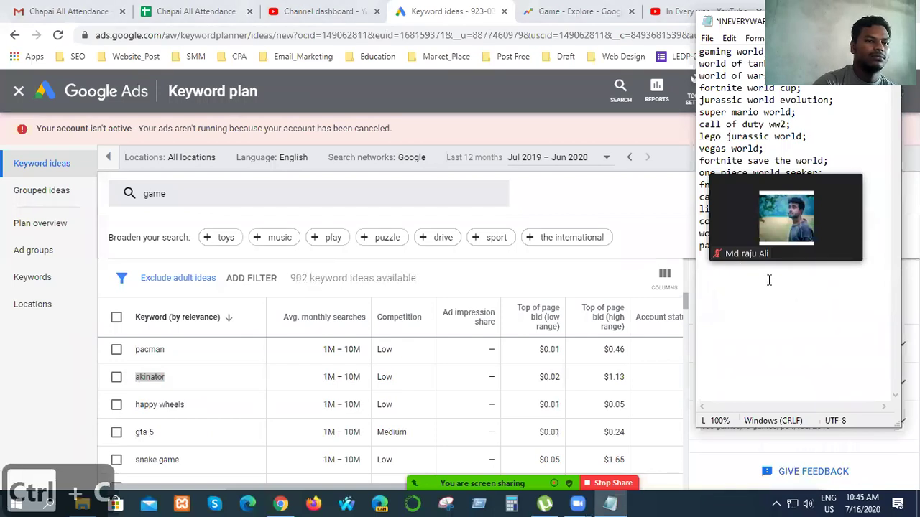
pyautogui.press('Return')
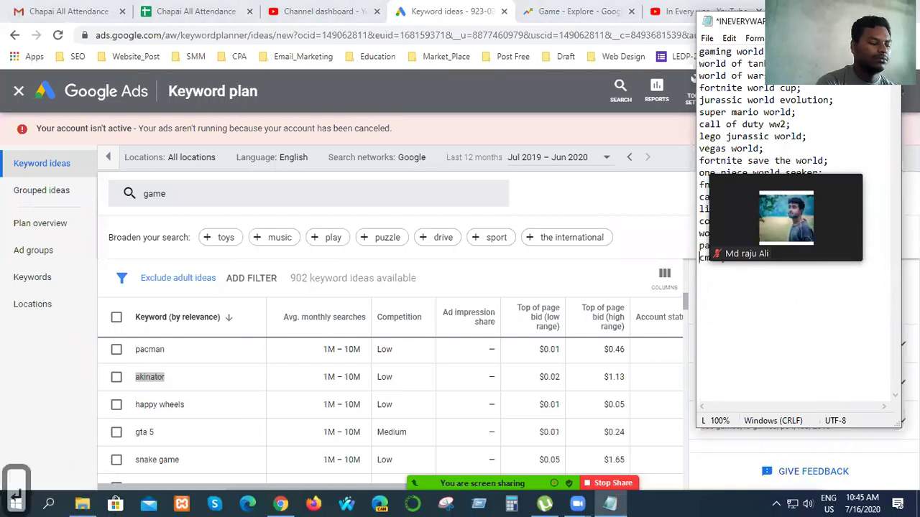
pyautogui.hotkey('ctrl', 'z')
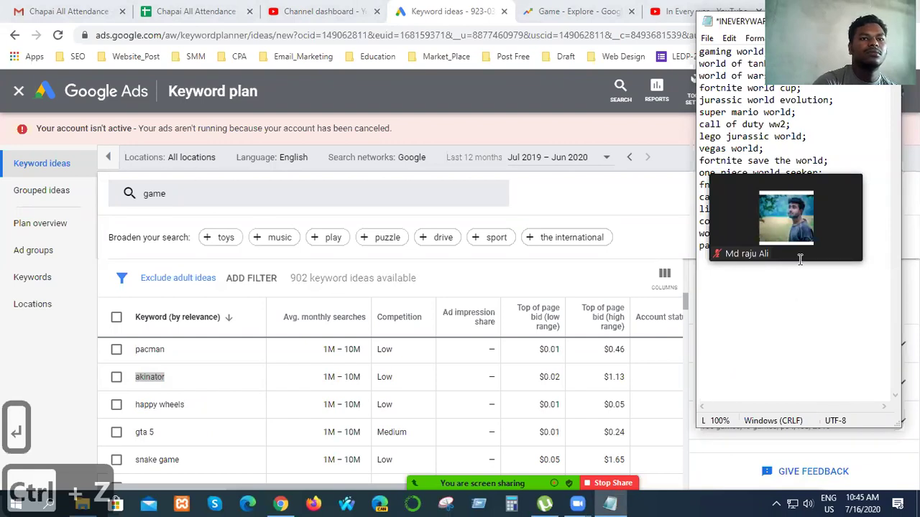
pyautogui.press('Return')
pyautogui.hotkey('ctrl', 'v')
pyautogui.write(';')
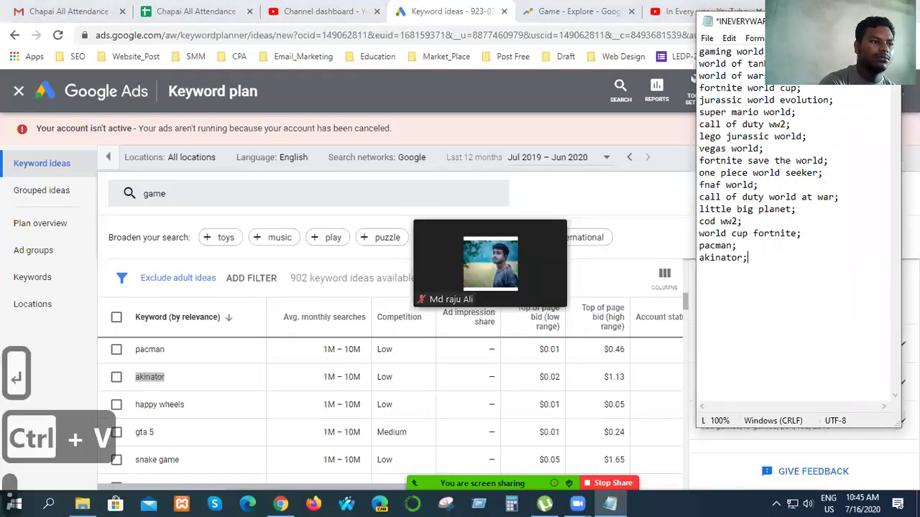
# Step: Append 'happy wheels;' to the Notepad keyword list
pyautogui.moveTo(186, 403); pyautogui.dragTo(135, 407)
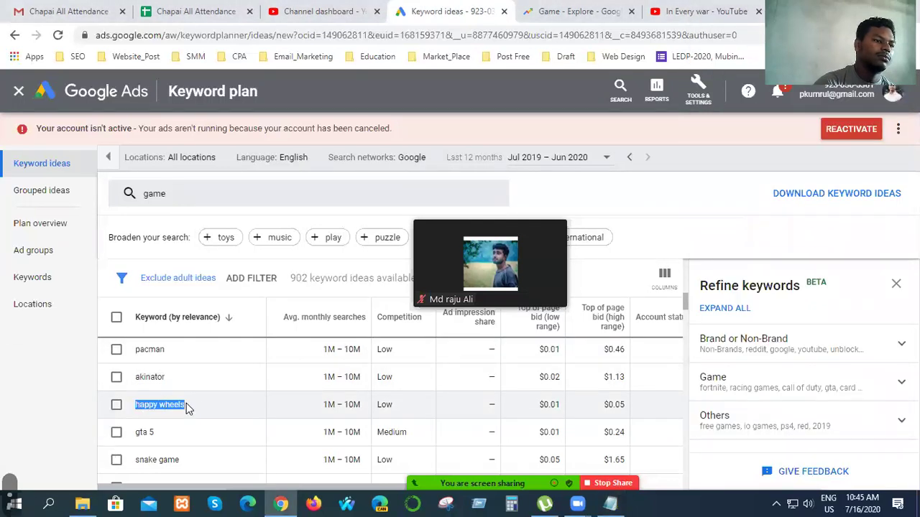
pyautogui.hotkey('ctrl', 'c')
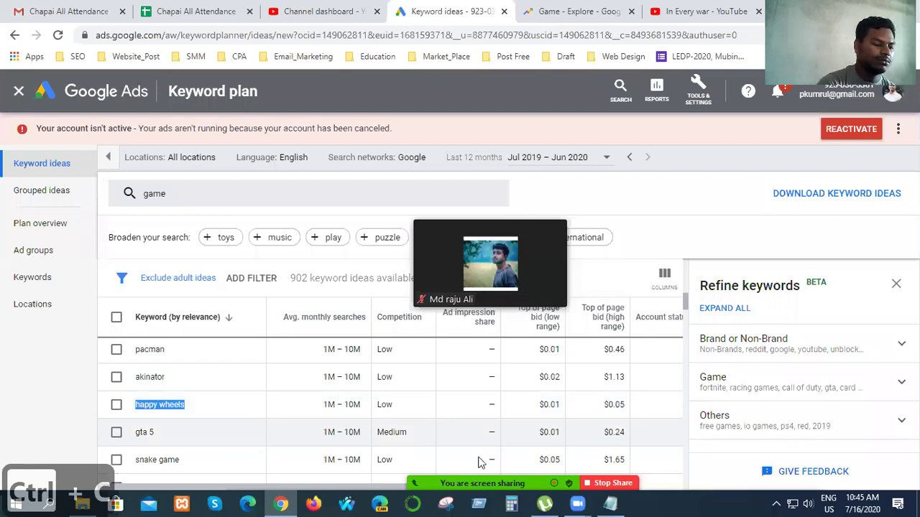
pyautogui.click(610, 503)
pyautogui.press('Return')
pyautogui.hotkey('ctrl', 'v')
pyautogui.write(';')
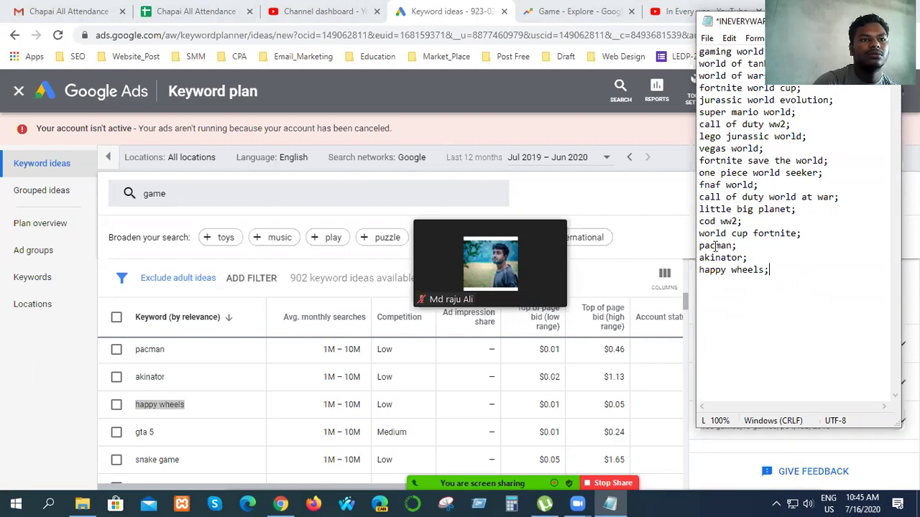
pyautogui.scroll(-3, 174, 410)
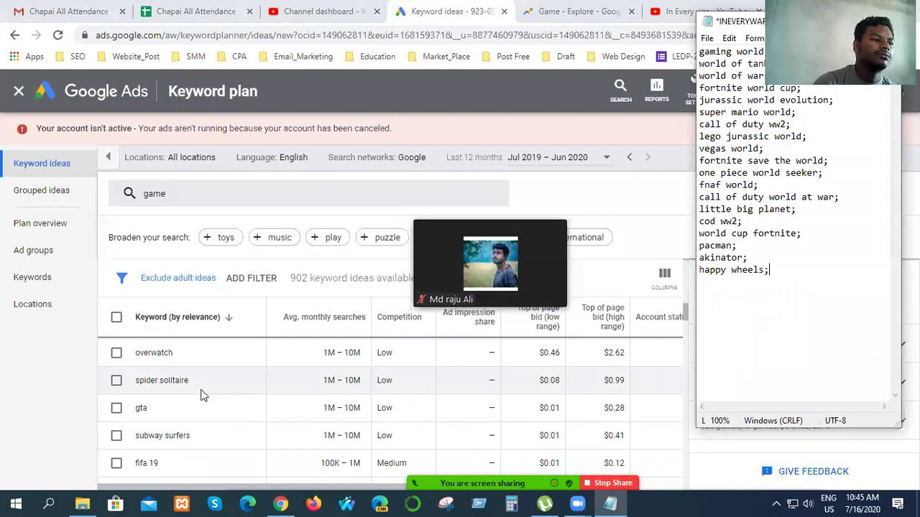
pyautogui.scroll(-3, 222, 394)
pyautogui.scroll(-10, 222, 394)
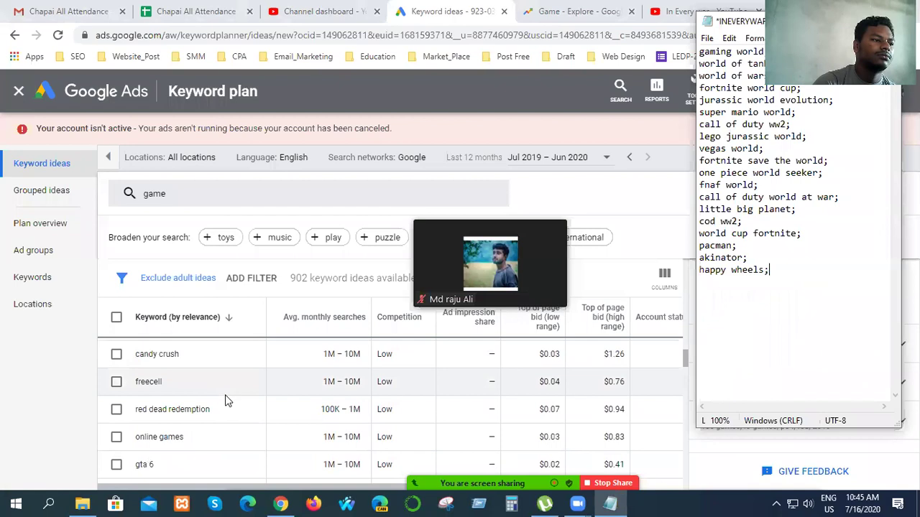
pyautogui.scroll(-3, 224, 422)
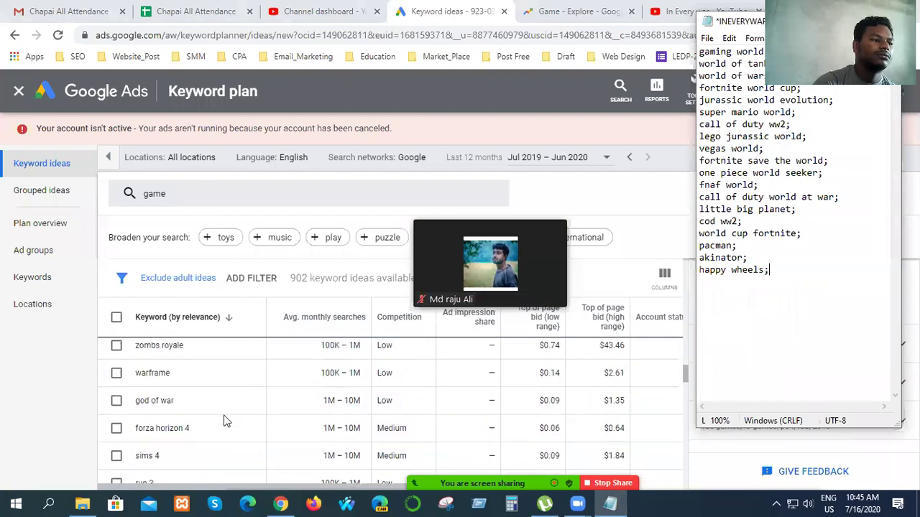
pyautogui.scroll(9, 224, 422)
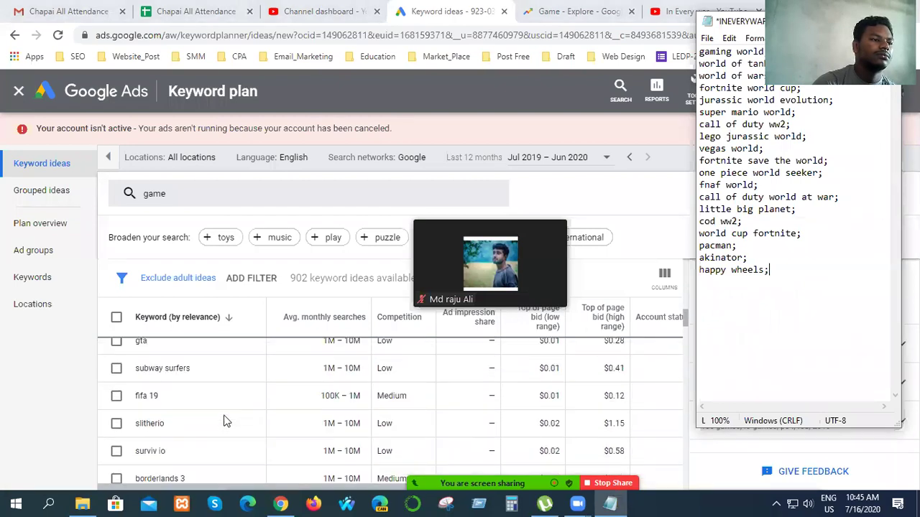
# Step: Append fifa 19 to the list and save INEVERYWAR.txt
pyautogui.moveTo(160, 396); pyautogui.dragTo(131, 392)
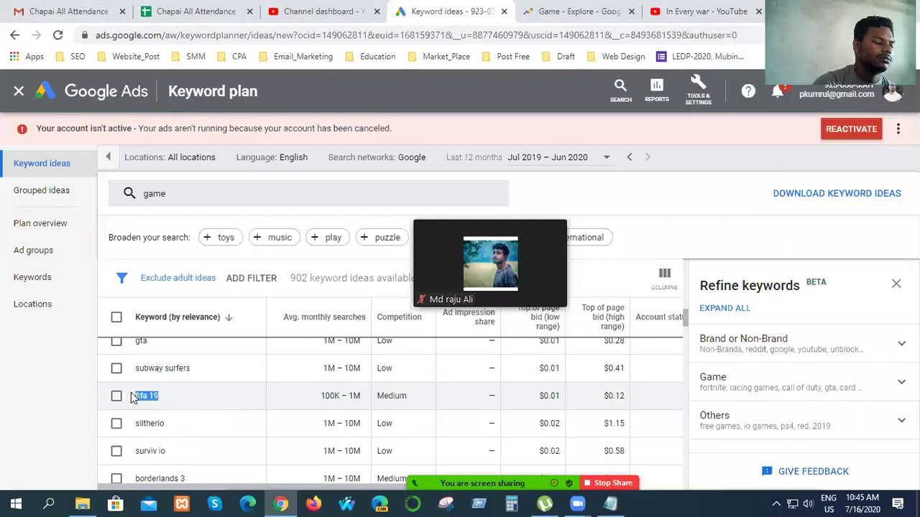
pyautogui.hotkey('ctrl', 'c')
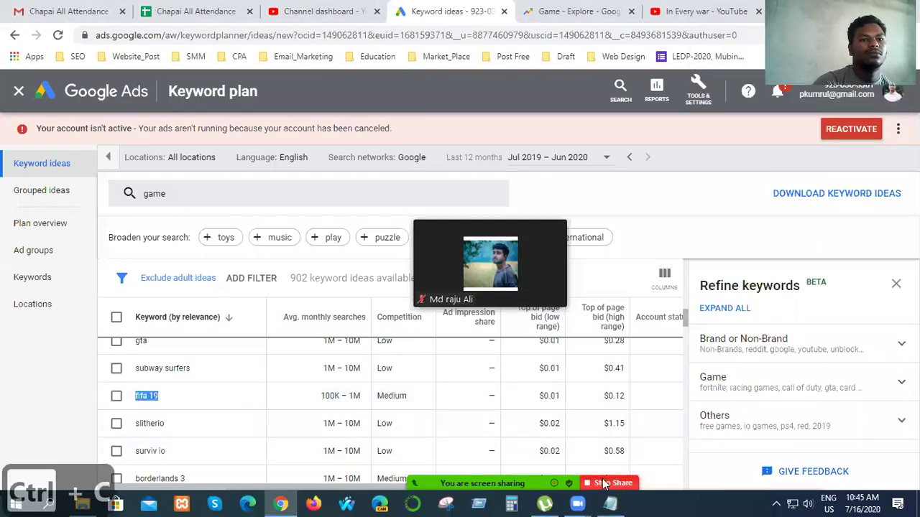
pyautogui.click(609, 503)
pyautogui.press('Return')
pyautogui.hotkey('ctrl', 'v')
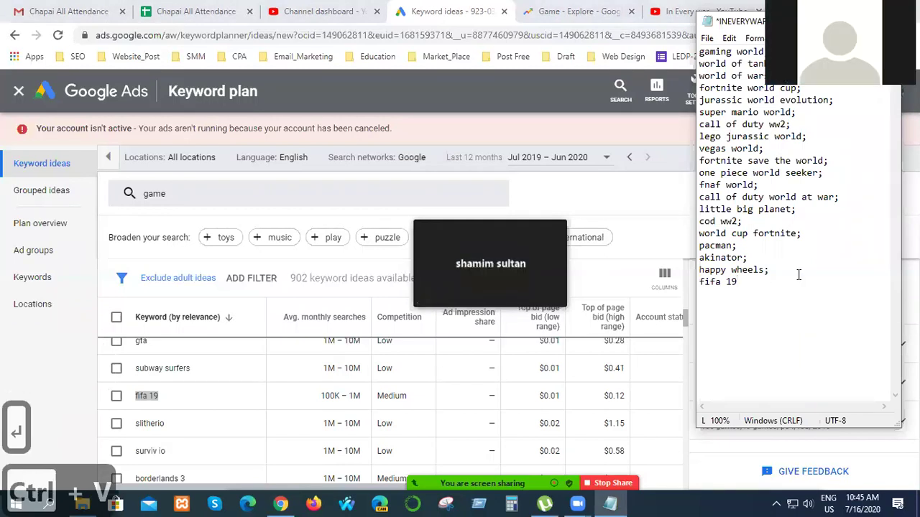
pyautogui.press('Return')
pyautogui.press('Return')
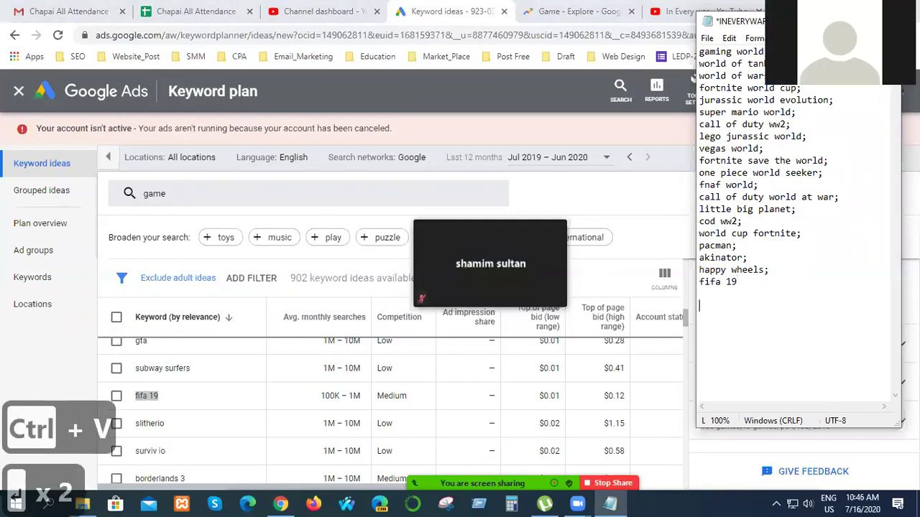
pyautogui.hotkey('ctrl', 's')
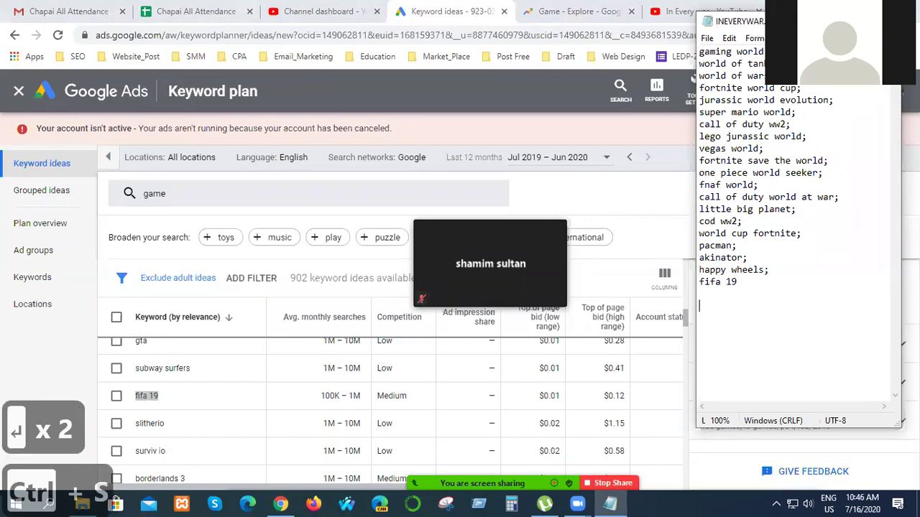
pyautogui.moveTo(740, 21); pyautogui.dragTo(654, 74)
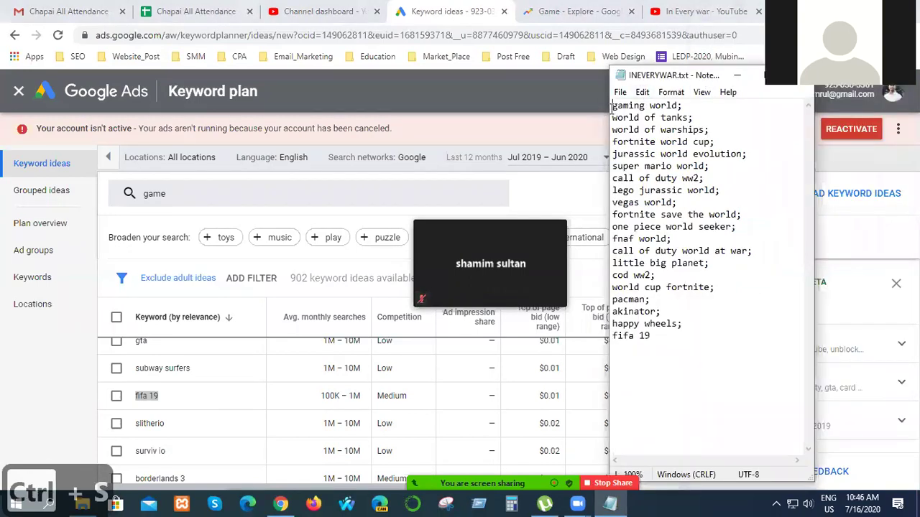
pyautogui.click(610, 106)
# Step: Insert 'in everywar ;' as a new first line above gaming world, with blank lines after fifa 19
pyautogui.press('Return')
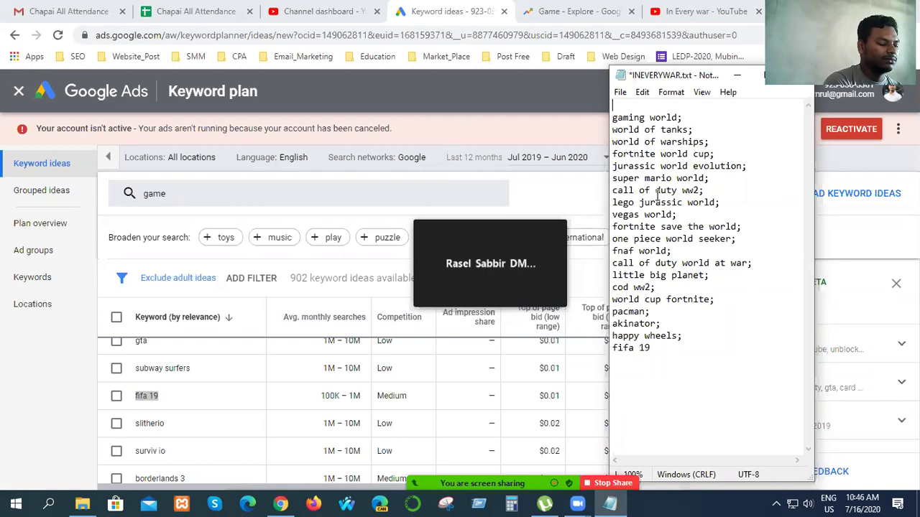
pyautogui.write('i')
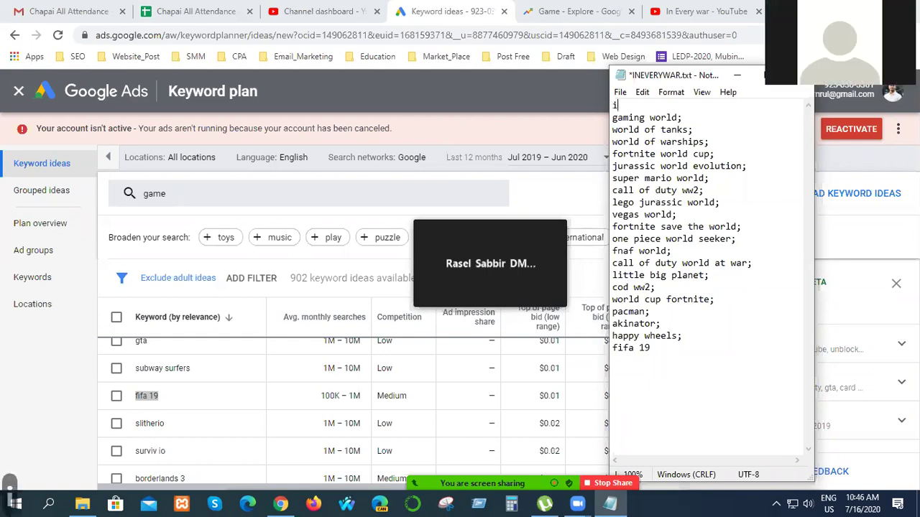
pyautogui.write('n ev')
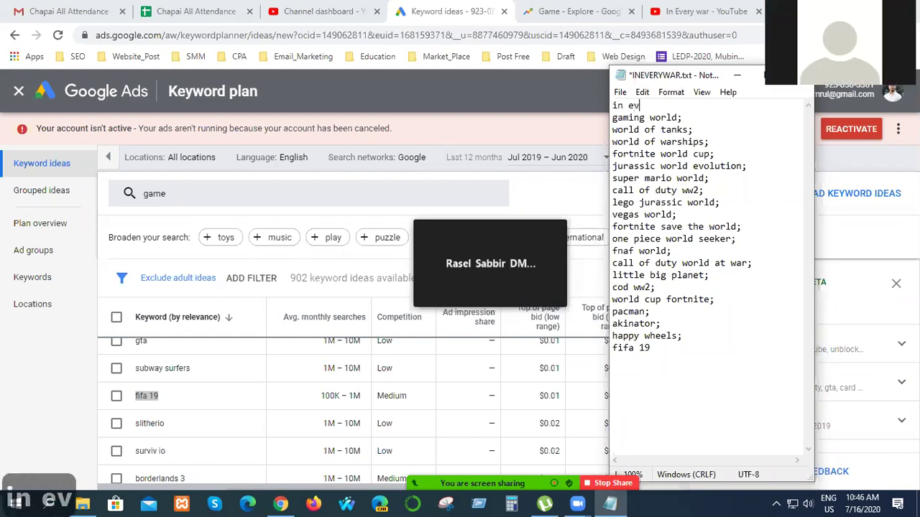
pyautogui.write('erywar')
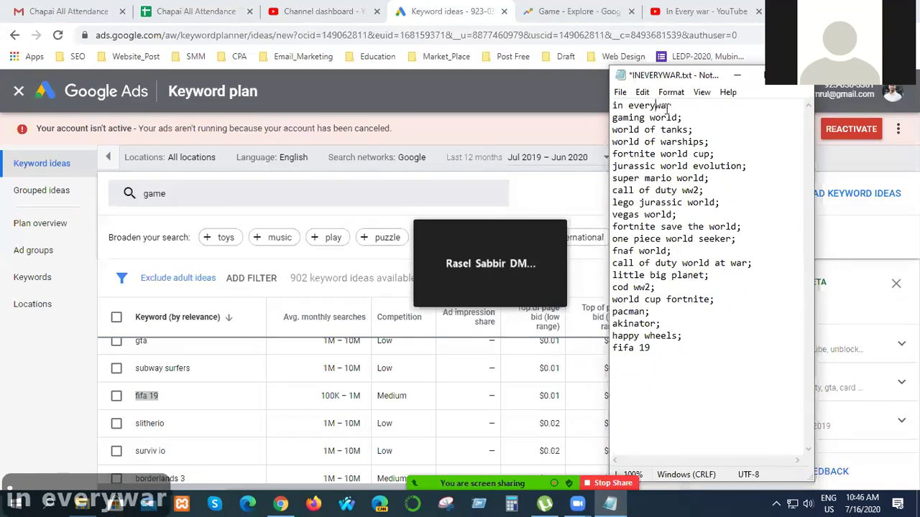
pyautogui.write(' ;')
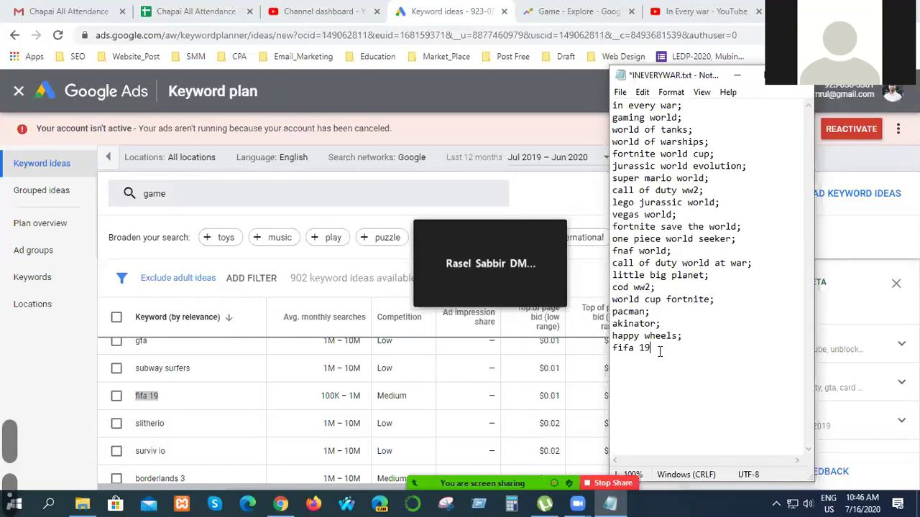
pyautogui.press('Return')
pyautogui.press('Return')
pyautogui.press('Return')
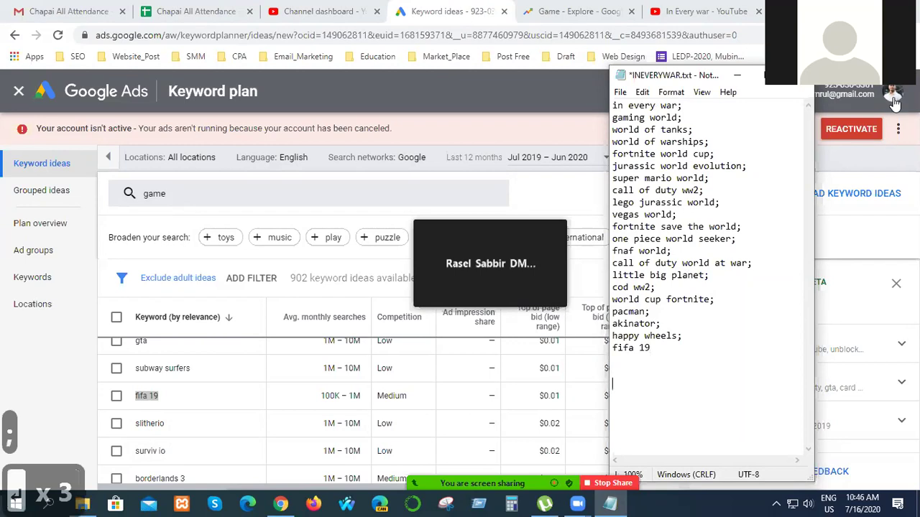
pyautogui.click(704, 11)
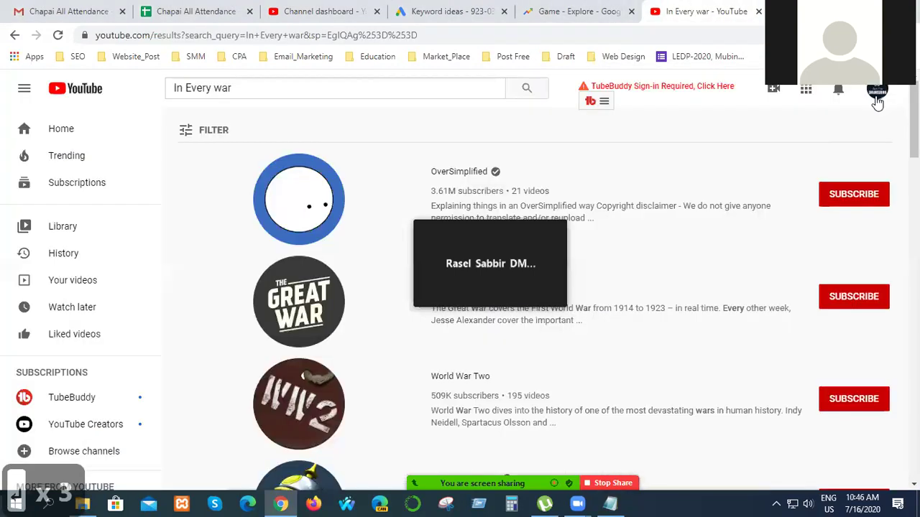
pyautogui.click(758, 10)
pyautogui.click(363, 11)
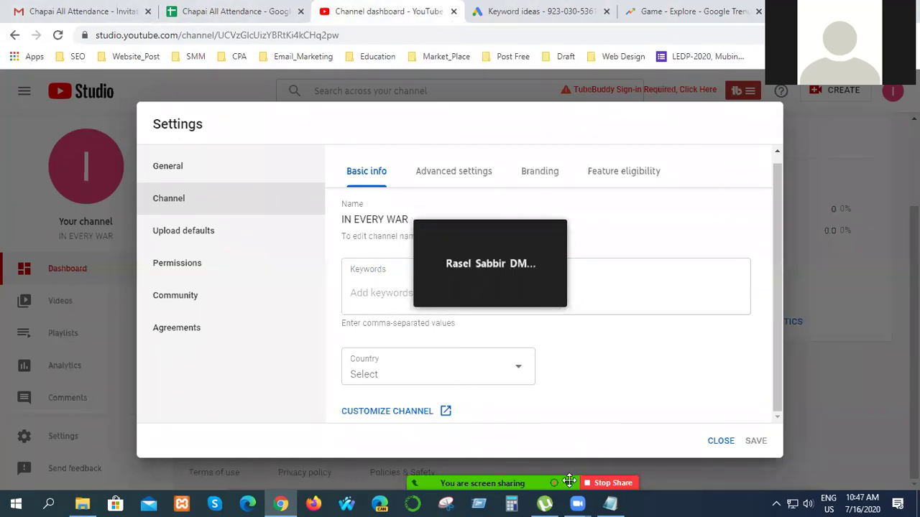
pyautogui.hotkey('alt', 'Tab')
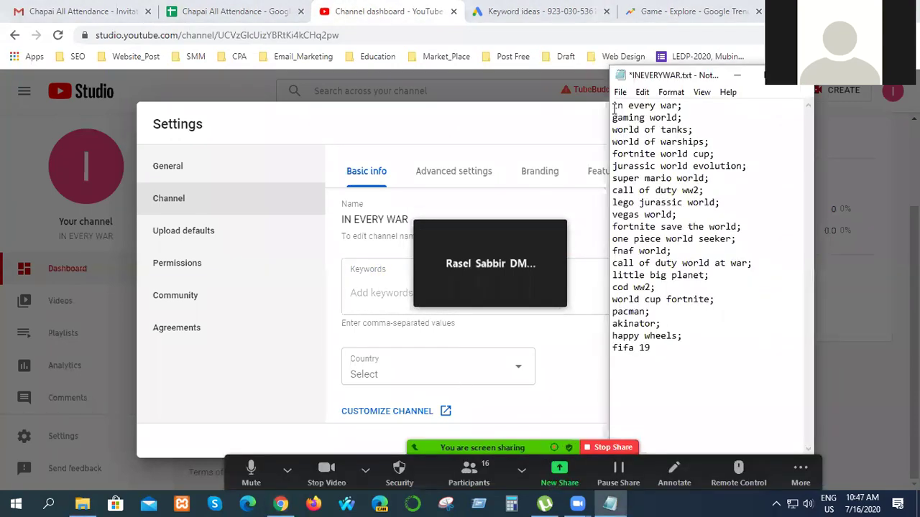
pyautogui.moveTo(613, 107); pyautogui.dragTo(672, 347)
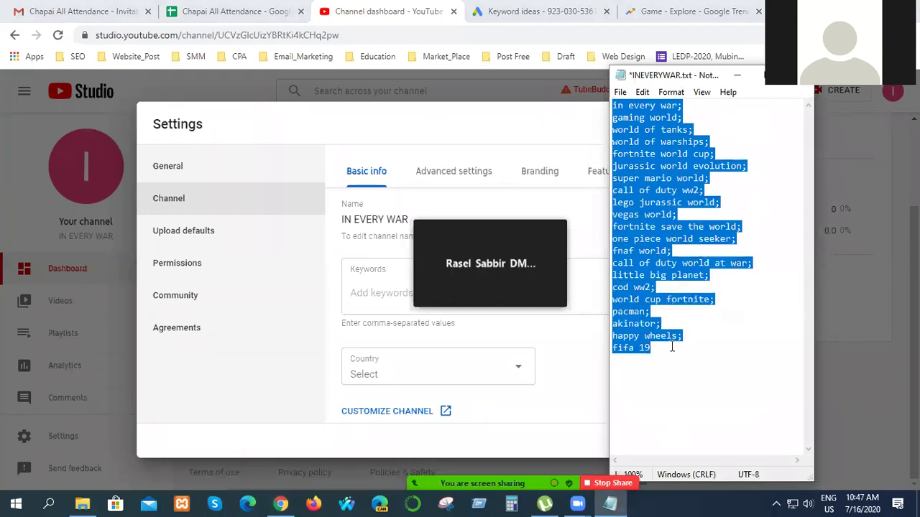
pyautogui.hotkey('ctrl', 'c')
pyautogui.click(367, 294)
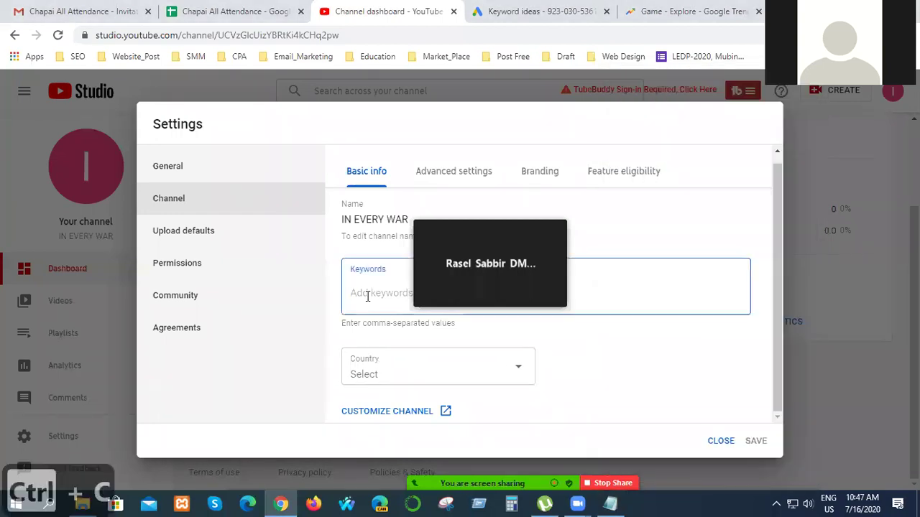
pyautogui.hotkey('ctrl', 'v')
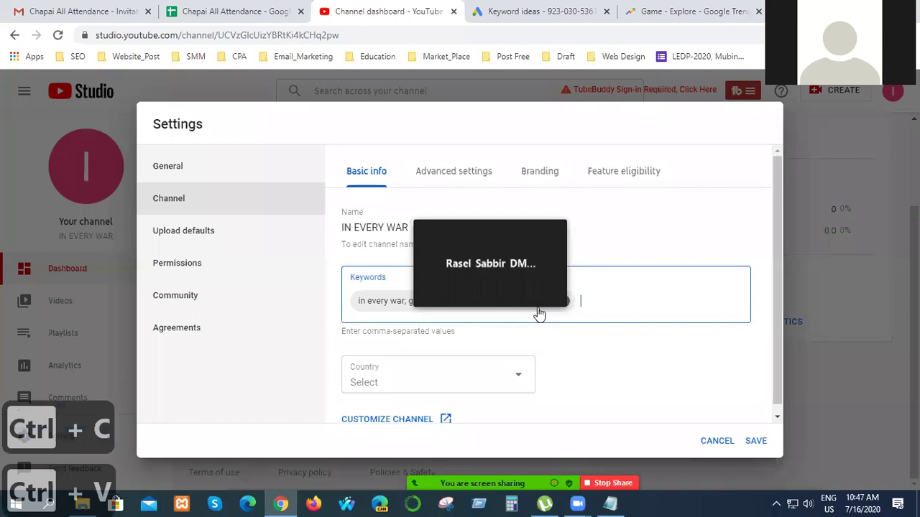
pyautogui.click(565, 300)
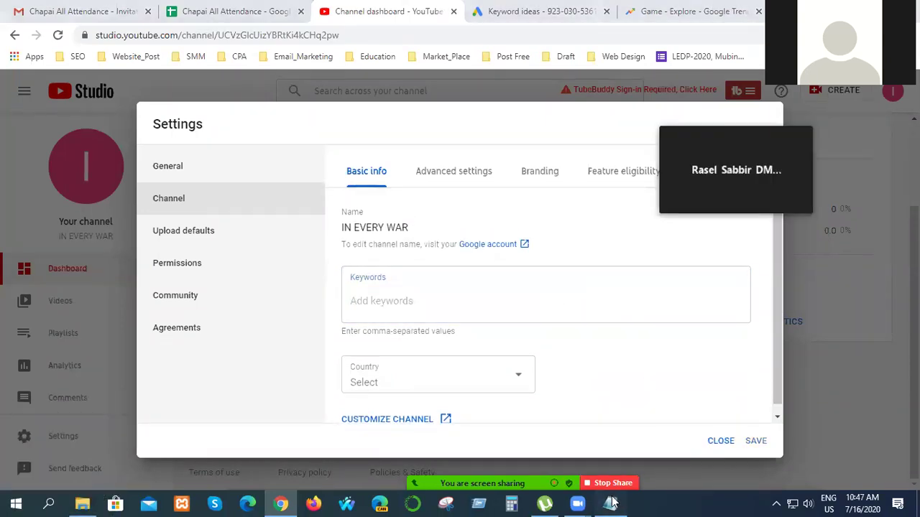
pyautogui.click(610, 504)
pyautogui.click(692, 344)
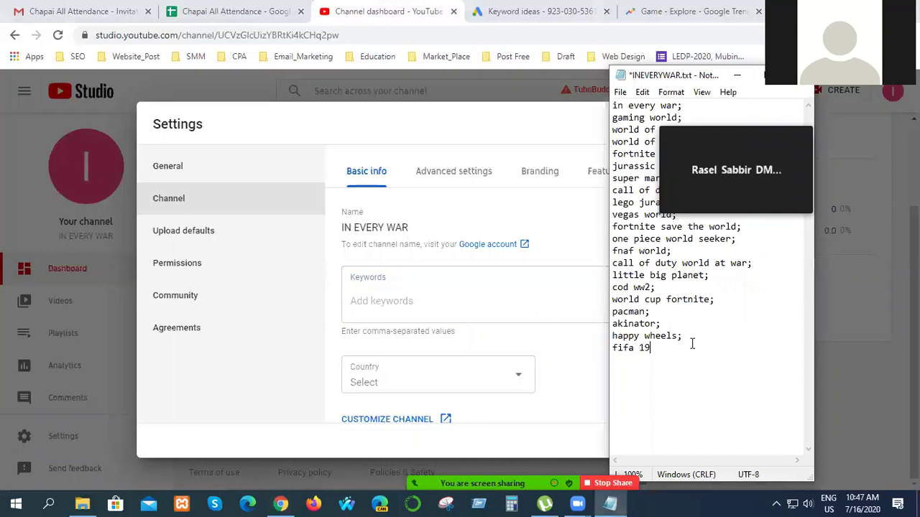
# Step: Paste in every war and gaming world from Notepad into the channel Keywords field
pyautogui.doubleClick(654, 105)
pyautogui.click(654, 105)
pyautogui.doubleClick(657, 105)
pyautogui.click(678, 105)
pyautogui.moveTo(677, 105); pyautogui.dragTo(602, 105)
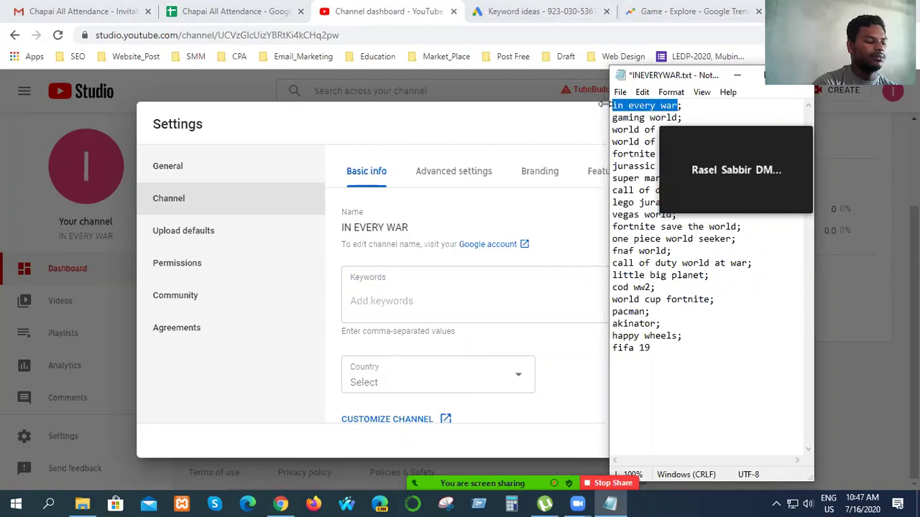
pyautogui.hotkey('ctrl', 'c')
pyautogui.click(366, 302)
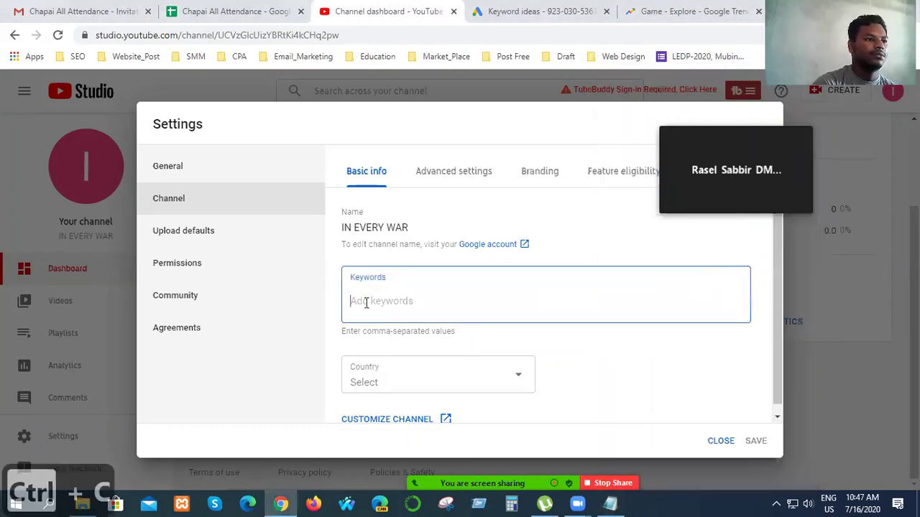
pyautogui.hotkey('ctrl', 'v')
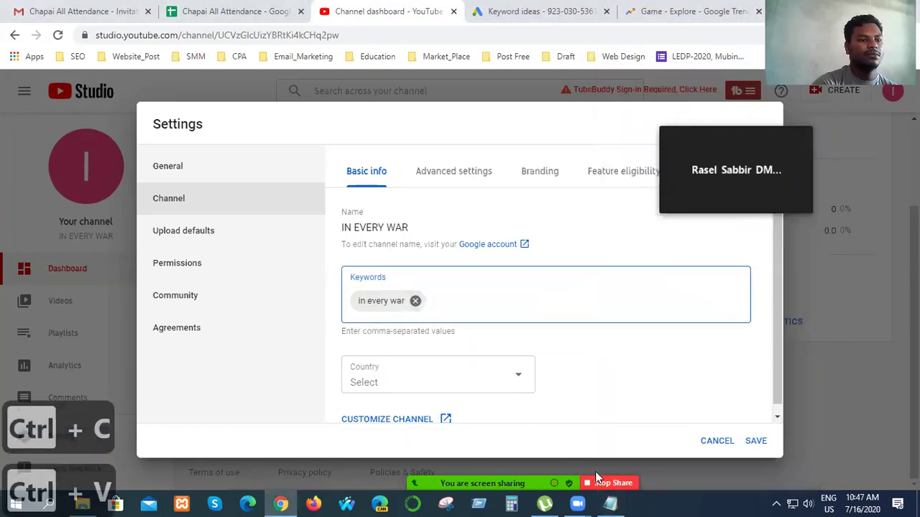
pyautogui.click(609, 503)
pyautogui.moveTo(676, 118); pyautogui.dragTo(610, 118)
pyautogui.hotkey('ctrl', 'c')
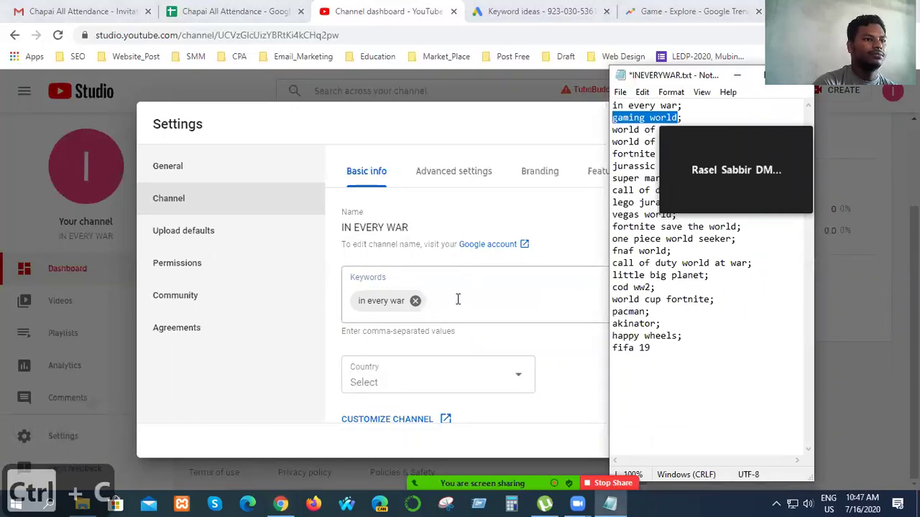
pyautogui.click(460, 296)
pyautogui.hotkey('ctrl', 'v')
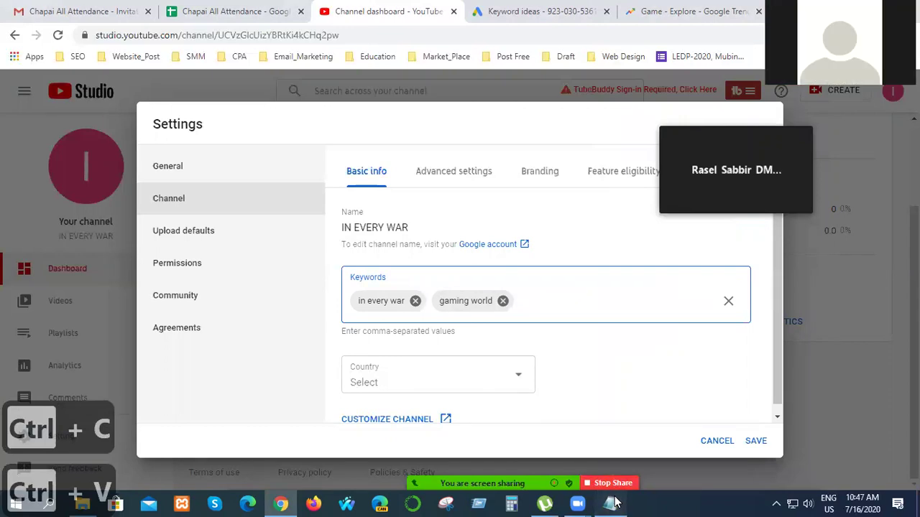
# Step: Add world of tanks and world of warships as channel keywords
pyautogui.hotkey('alt', 'Tab')
pyautogui.moveTo(689, 130); pyautogui.dragTo(605, 127)
pyautogui.hotkey('ctrl', 'c')
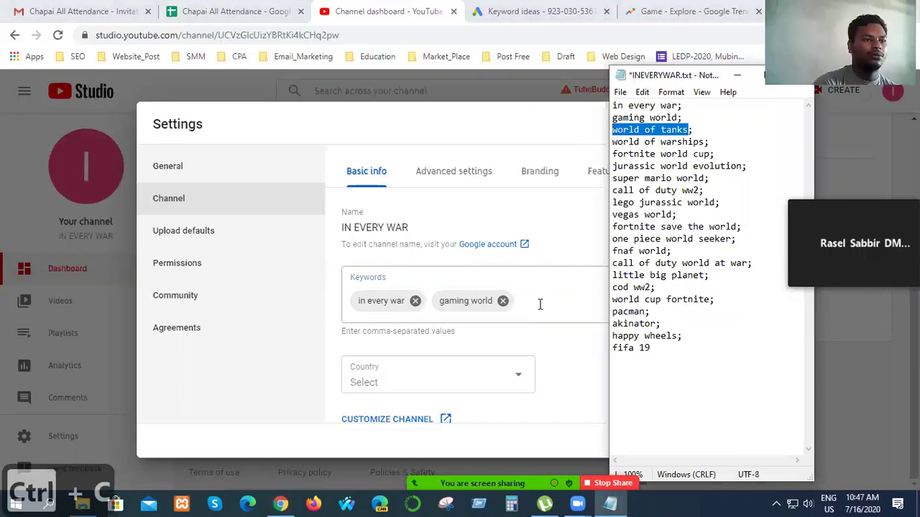
pyautogui.click(540, 302)
pyautogui.hotkey('ctrl', 'v')
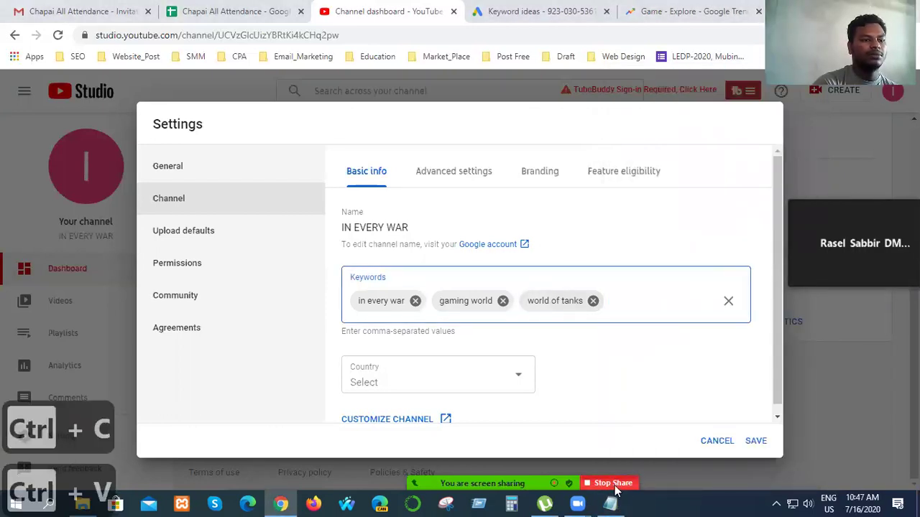
pyautogui.click(610, 504)
pyautogui.moveTo(704, 142); pyautogui.dragTo(612, 141)
pyautogui.hotkey('ctrl', 'c')
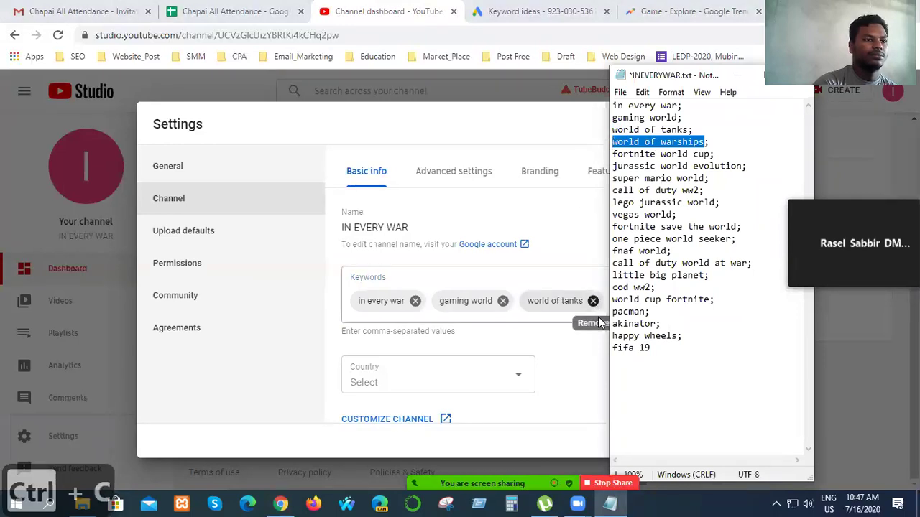
pyautogui.click(610, 299)
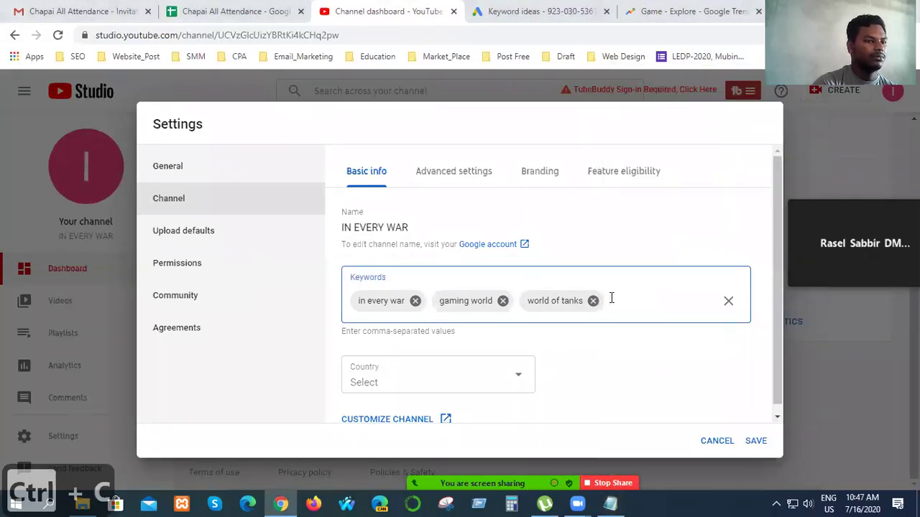
pyautogui.hotkey('ctrl', 'v')
# Step: Add fortnite world cup and jurassic world evolution as channel keywords
pyautogui.click(610, 504)
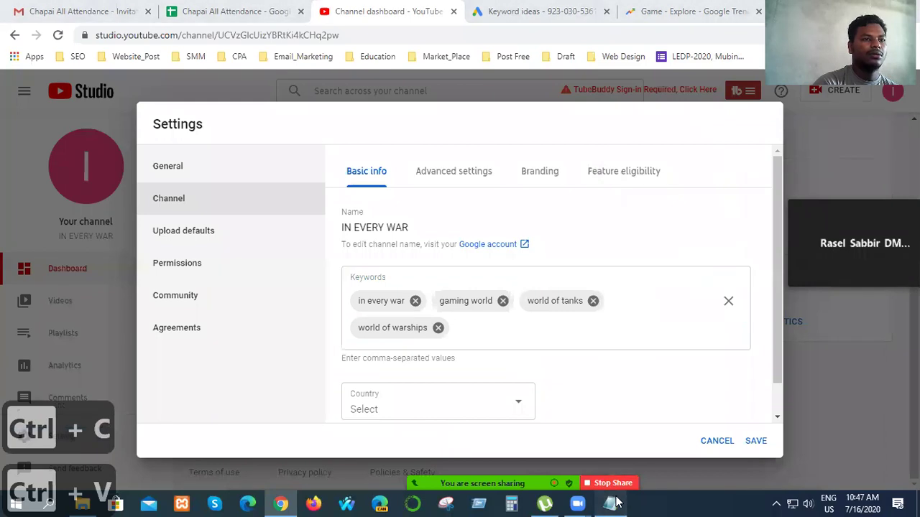
pyautogui.moveTo(710, 154); pyautogui.dragTo(612, 153)
pyautogui.hotkey('ctrl', 'c')
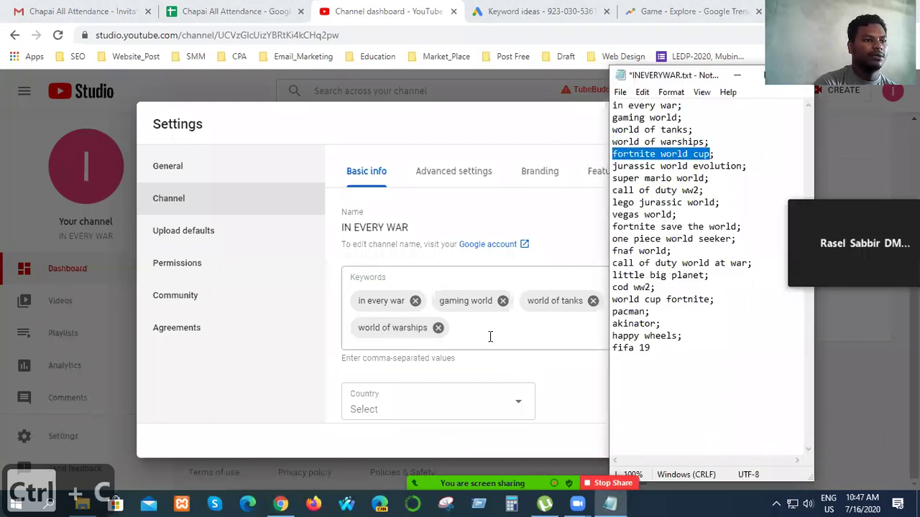
pyautogui.click(490, 337)
pyautogui.hotkey('ctrl', 'v')
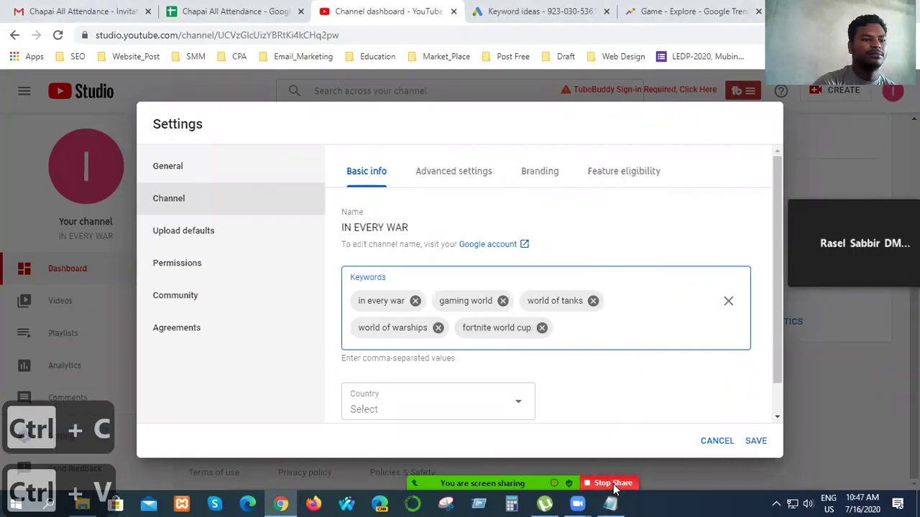
pyautogui.click(610, 503)
pyautogui.moveTo(740, 166); pyautogui.dragTo(601, 169)
pyautogui.hotkey('ctrl', 'c')
pyautogui.click(578, 325)
pyautogui.hotkey('ctrl', 'v')
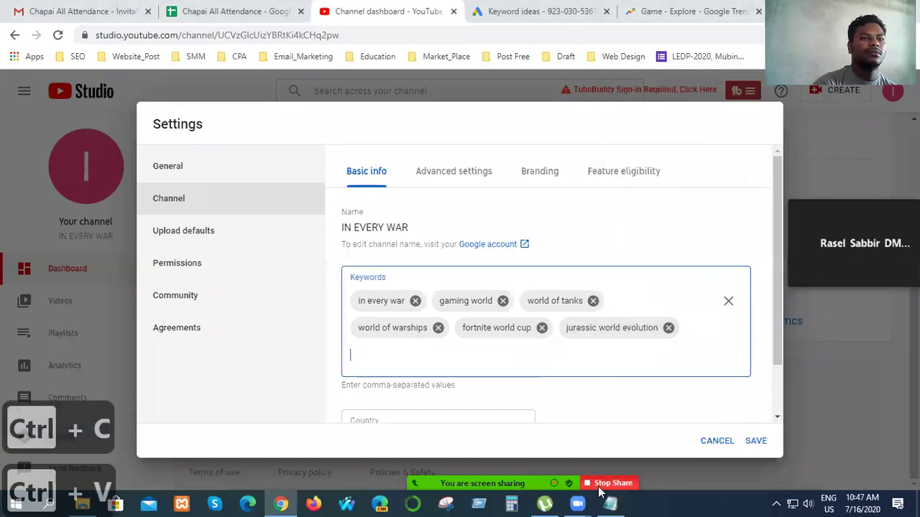
# Step: Add super mario world and call of duty ww2 as channel keywords
pyautogui.hotkey('alt', 'Tab')
pyautogui.moveTo(709, 179); pyautogui.dragTo(629, 178)
pyautogui.click(715, 179)
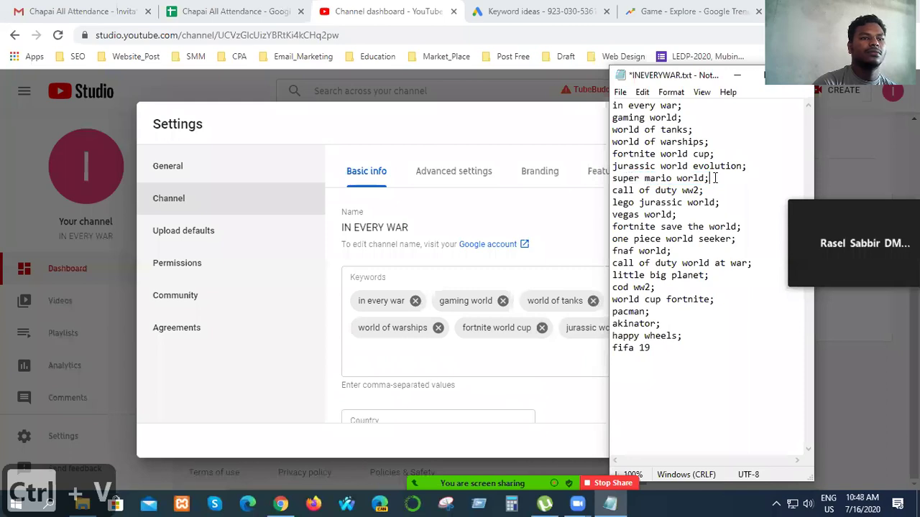
pyautogui.moveTo(706, 178); pyautogui.dragTo(609, 179)
pyautogui.hotkey('ctrl', 'c')
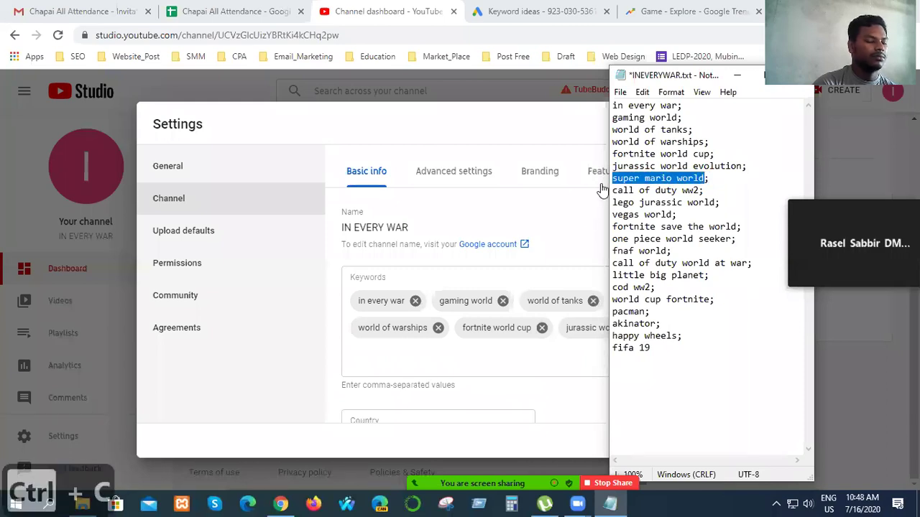
pyautogui.click(396, 360)
pyautogui.hotkey('ctrl', 'v')
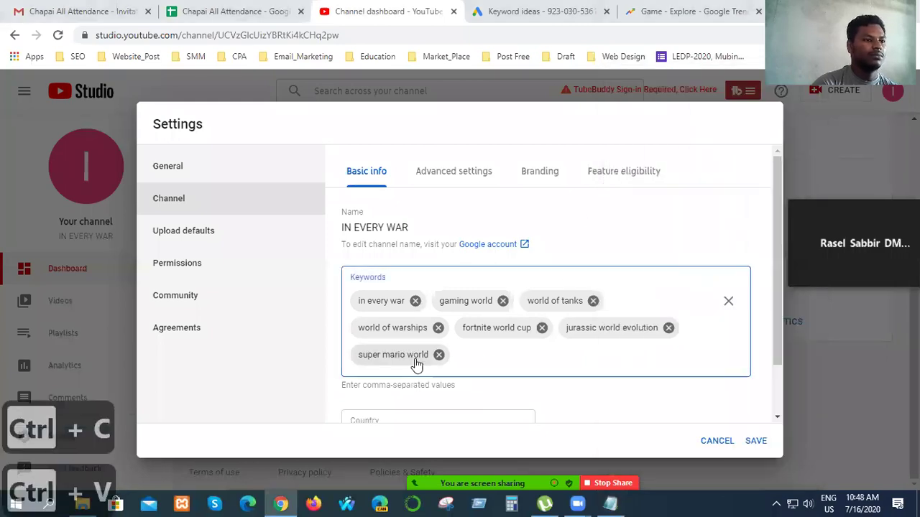
pyautogui.click(610, 503)
pyautogui.moveTo(699, 191); pyautogui.dragTo(604, 191)
pyautogui.hotkey('ctrl', 'c')
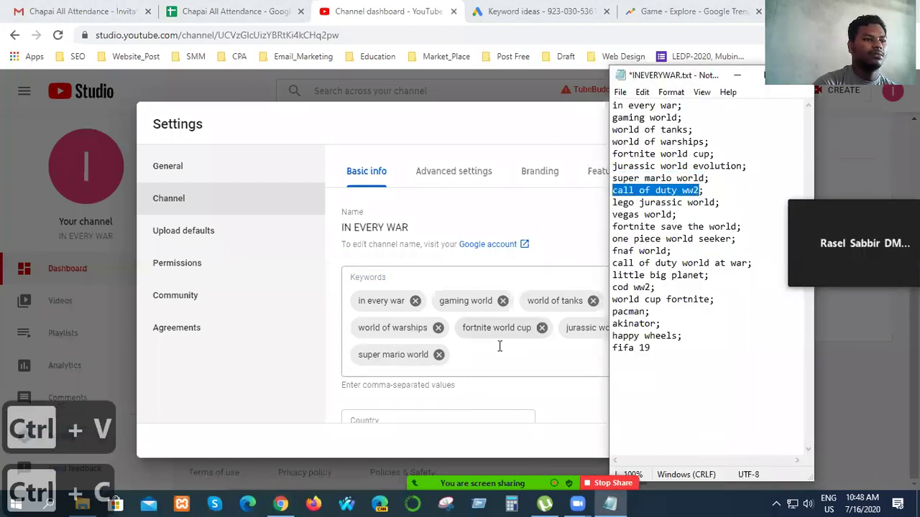
pyautogui.click(480, 357)
pyautogui.hotkey('ctrl', 'v')
# Step: Add lego jurassic world and vegas world as channel keywords
pyautogui.click(609, 503)
pyautogui.click(716, 202)
pyautogui.moveTo(716, 202); pyautogui.dragTo(613, 203)
pyautogui.hotkey('ctrl', 'c')
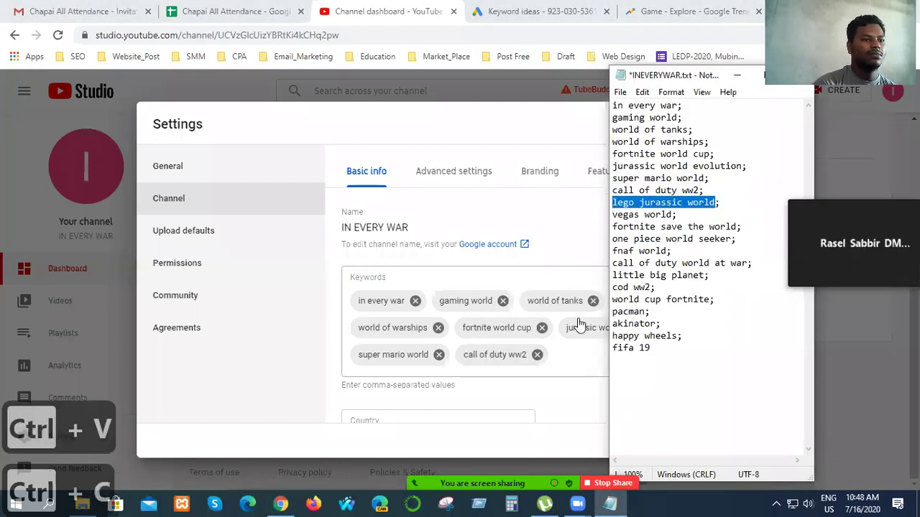
pyautogui.click(579, 351)
pyautogui.hotkey('ctrl', 'v')
pyautogui.press('Return')
pyautogui.click(609, 503)
pyautogui.moveTo(673, 214); pyautogui.dragTo(614, 215)
pyautogui.moveTo(673, 214); pyautogui.dragTo(604, 221)
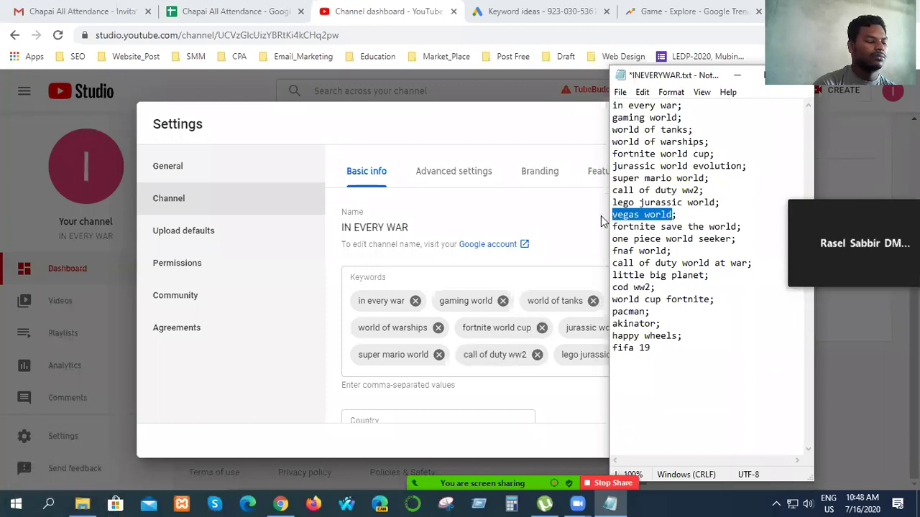
pyautogui.hotkey('ctrl', 'c')
pyautogui.hotkey('alt', 'Tab')
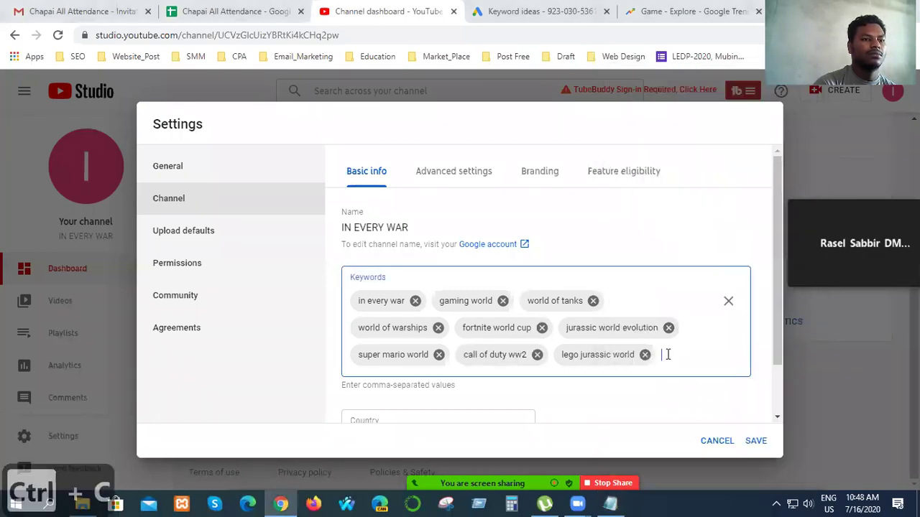
pyautogui.hotkey('ctrl', 'v')
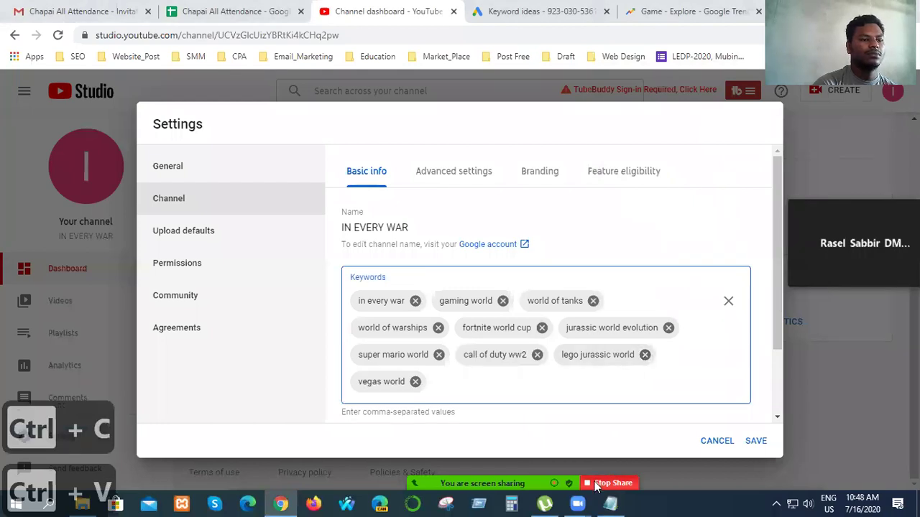
# Step: Add fortnite save the world and one piece world seeker as channel keywords
pyautogui.click(610, 503)
pyautogui.moveTo(736, 227); pyautogui.dragTo(606, 225)
pyautogui.hotkey('ctrl', 'c')
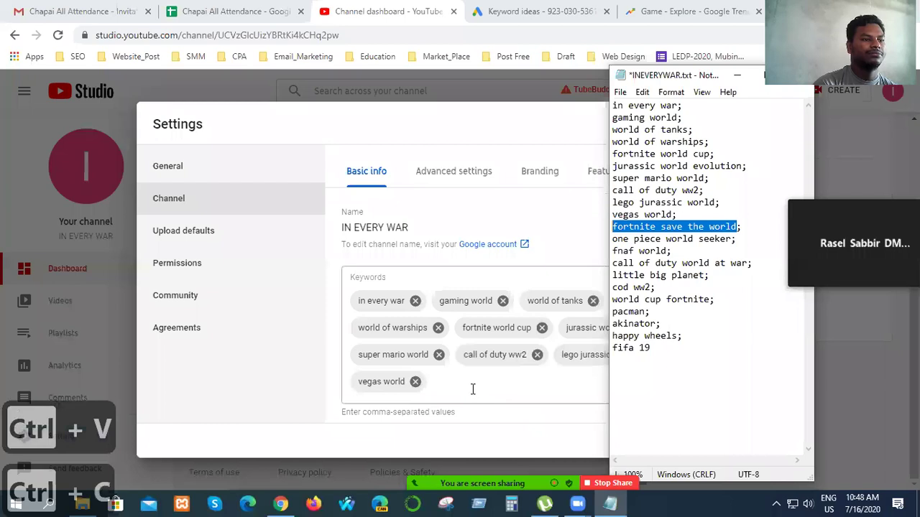
pyautogui.click(473, 389)
pyautogui.hotkey('ctrl', 'v')
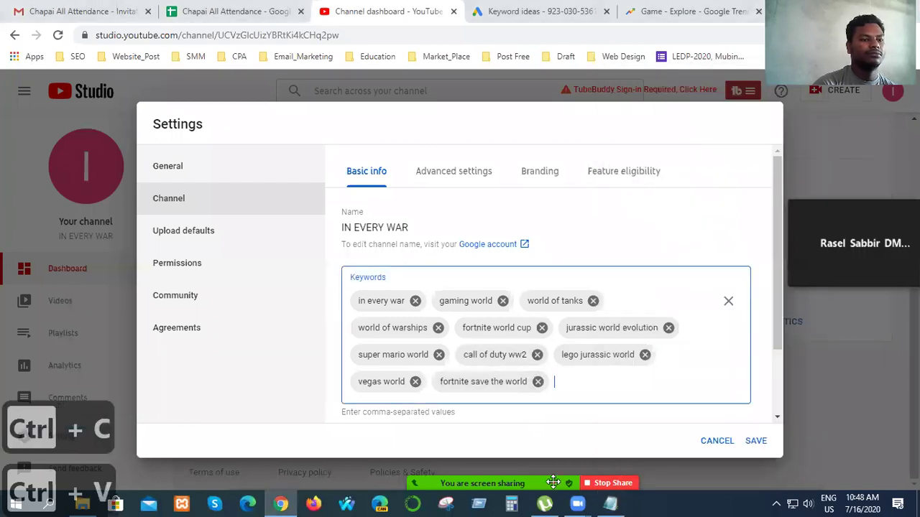
pyautogui.hotkey('alt', 'Tab')
pyautogui.moveTo(732, 239); pyautogui.dragTo(604, 243)
pyautogui.hotkey('ctrl', 'c')
pyautogui.click(576, 382)
pyautogui.hotkey('ctrl', 'v')
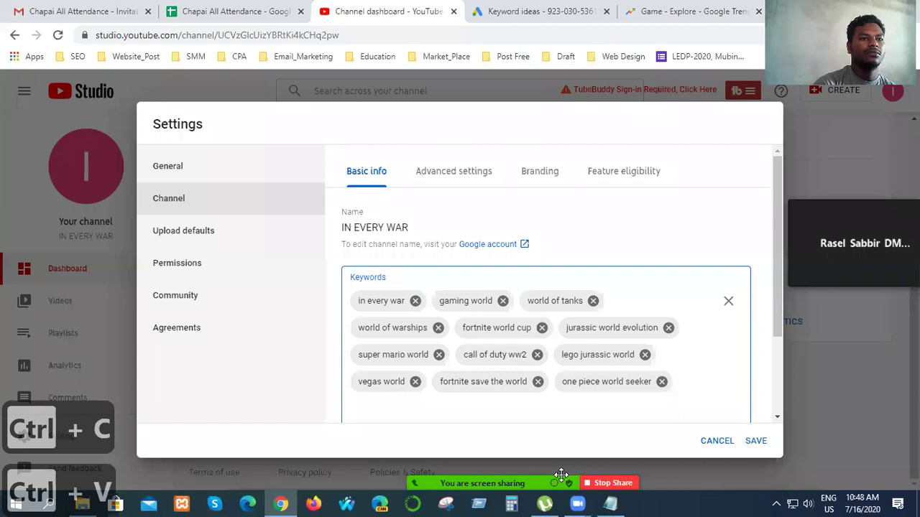
# Step: Add fnaf world and call of duty world at war as channel keywords
pyautogui.hotkey('alt', 'Tab')
pyautogui.moveTo(609, 253); pyautogui.dragTo(668, 251)
pyautogui.hotkey('ctrl', 'c')
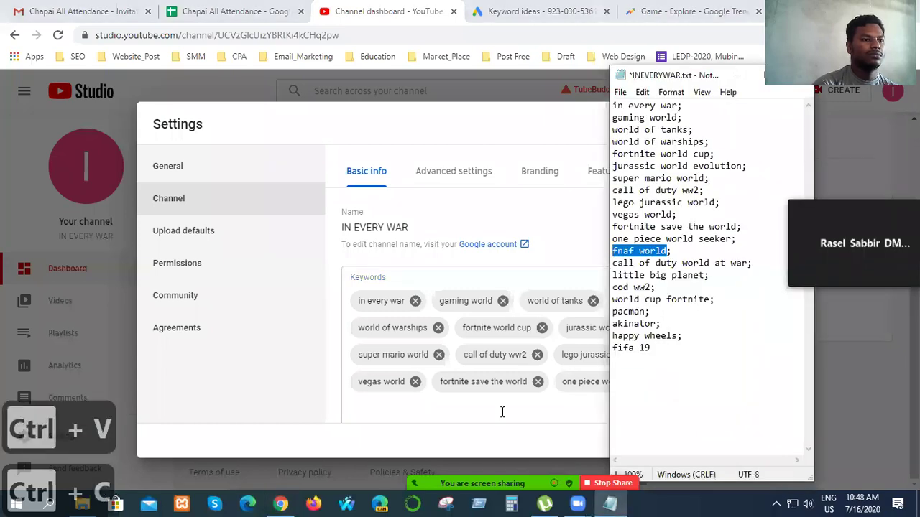
pyautogui.click(485, 419)
pyautogui.hotkey('ctrl', 'v')
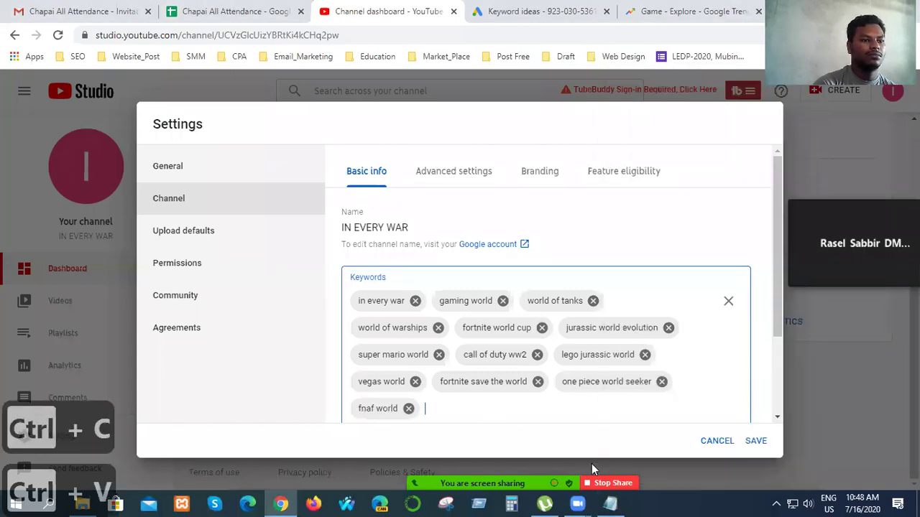
pyautogui.click(610, 503)
pyautogui.moveTo(747, 264); pyautogui.dragTo(610, 263)
pyautogui.hotkey('ctrl', 'c')
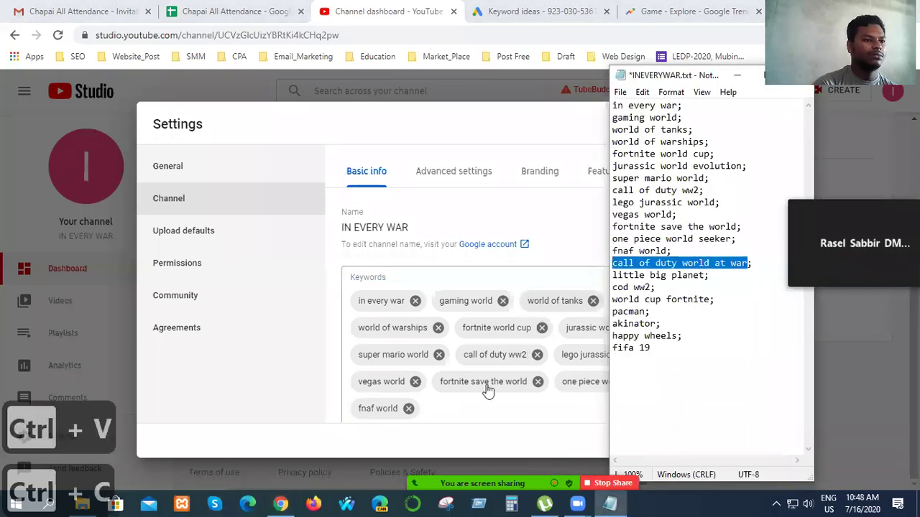
pyautogui.click(452, 409)
pyautogui.hotkey('ctrl', 'v')
pyautogui.press('Return')
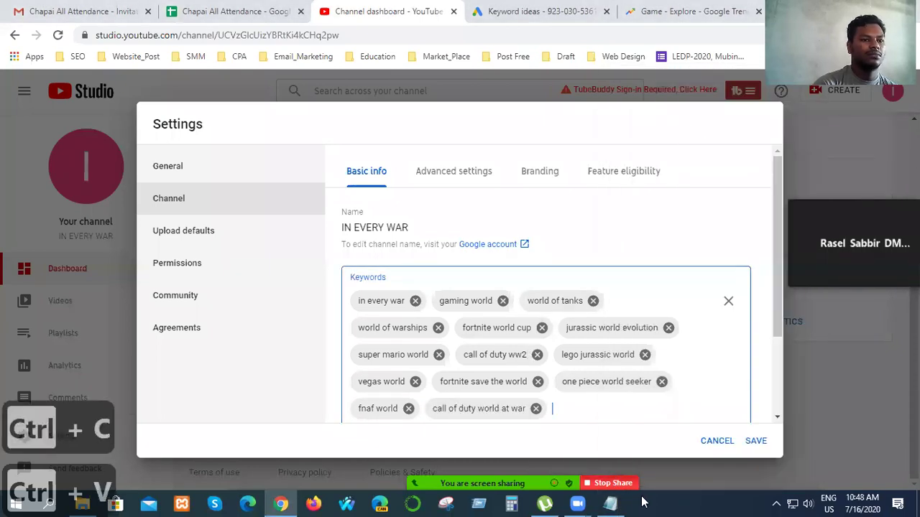
# Step: Add little big planet and cod ww2 as channel keywords
pyautogui.click(612, 503)
pyautogui.moveTo(707, 275); pyautogui.dragTo(602, 276)
pyautogui.hotkey('ctrl', 'c')
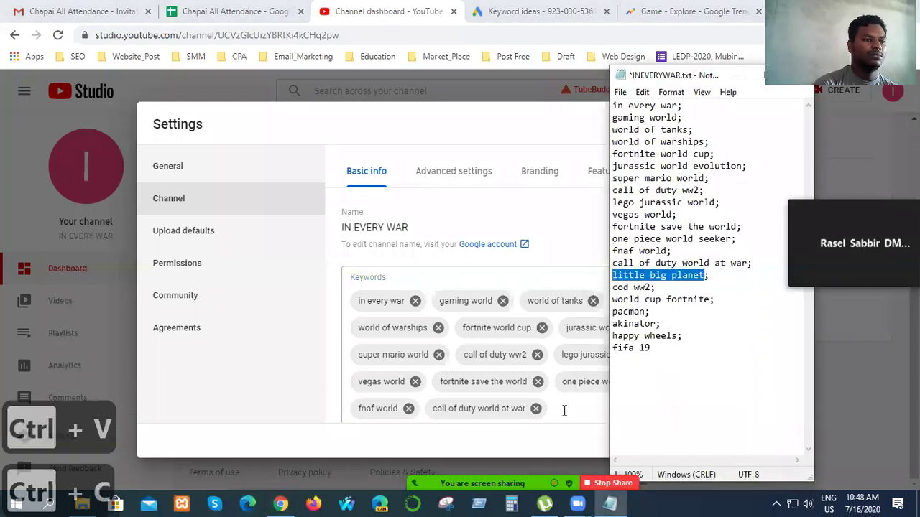
pyautogui.click(564, 410)
pyautogui.hotkey('ctrl', 'v')
pyautogui.press('Return')
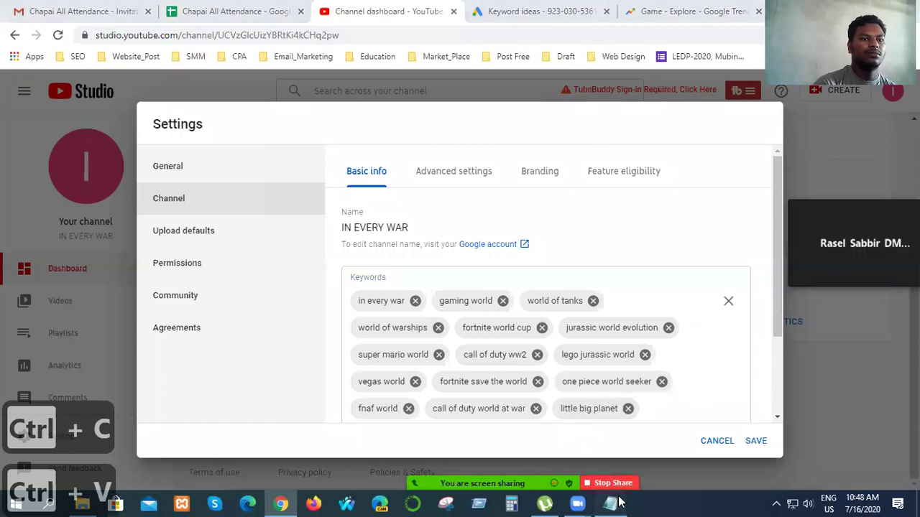
pyautogui.click(610, 503)
pyautogui.moveTo(651, 287); pyautogui.dragTo(604, 290)
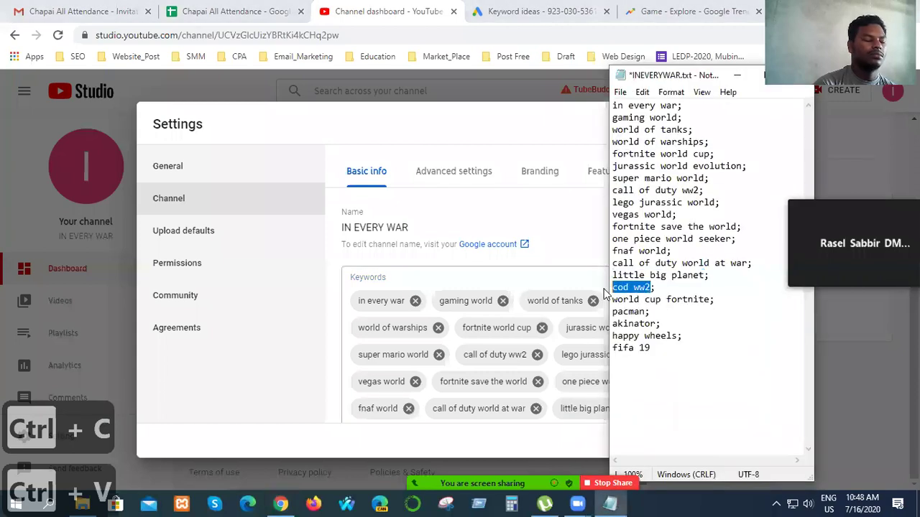
pyautogui.hotkey('ctrl', 'c')
pyautogui.click(653, 410)
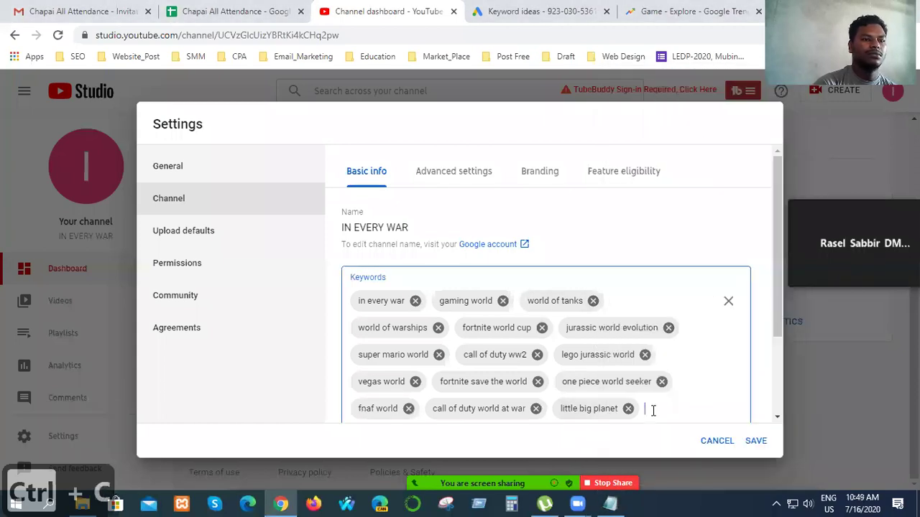
pyautogui.hotkey('ctrl', 'v')
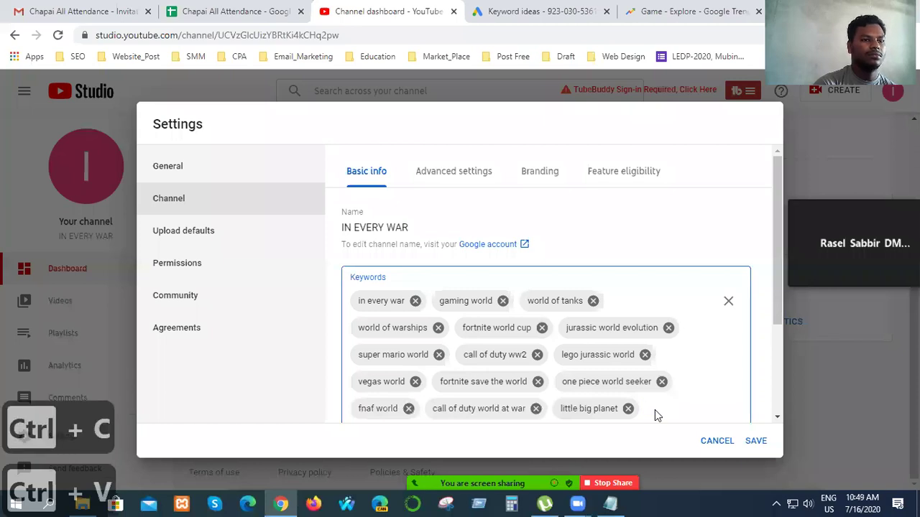
# Step: Copy 'world cup fortnite' from the Notepad list into the channel Keywords box
pyautogui.scroll(-2, 655, 409)
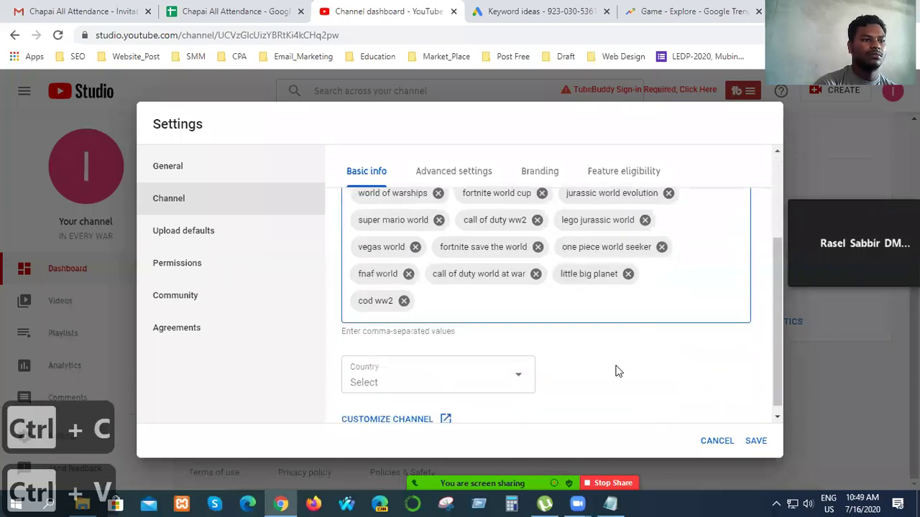
pyautogui.click(610, 504)
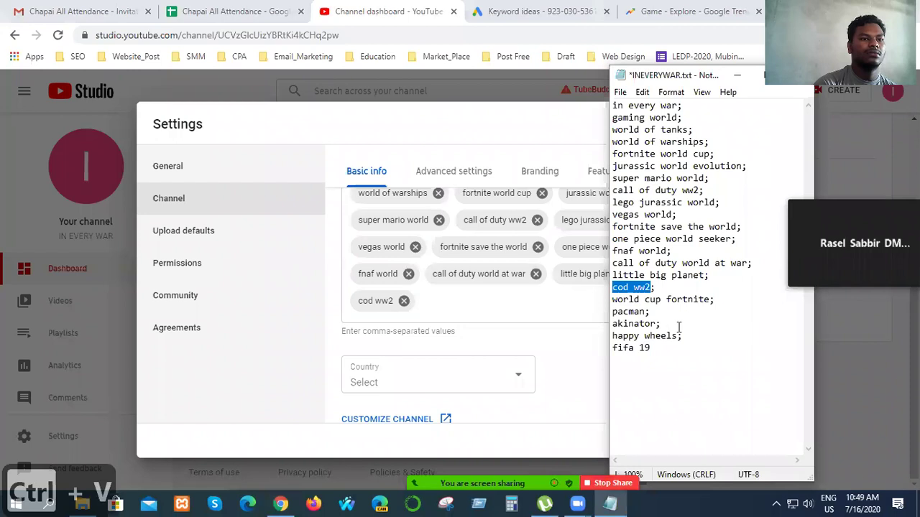
pyautogui.moveTo(716, 74); pyautogui.dragTo(703, 99)
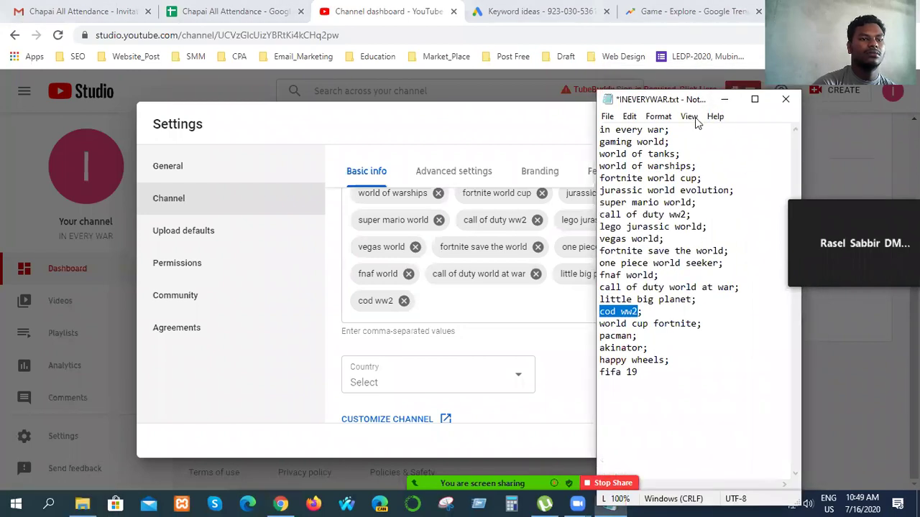
pyautogui.moveTo(697, 324); pyautogui.dragTo(600, 324)
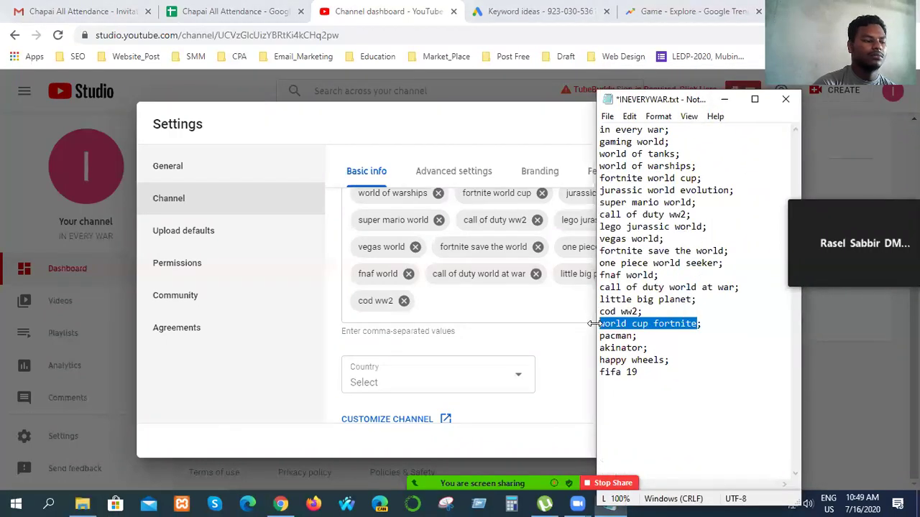
pyautogui.hotkey('ctrl', 'c')
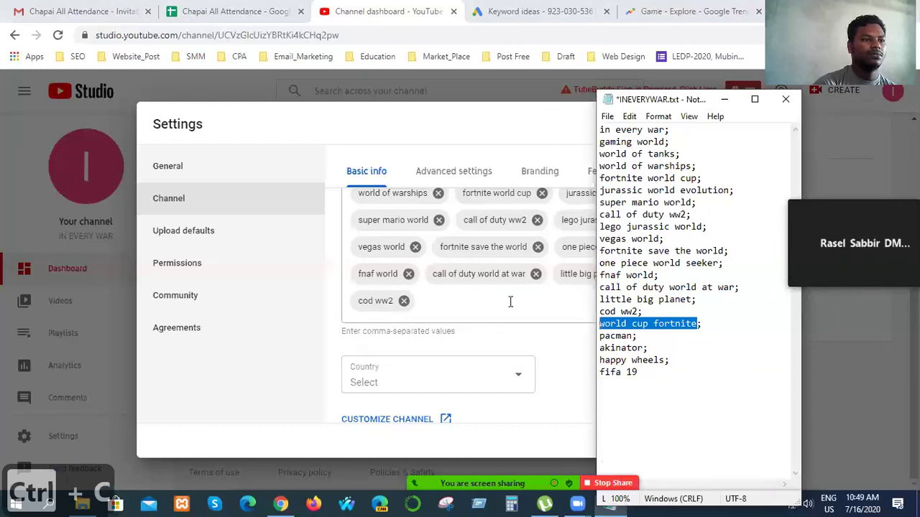
pyautogui.click(510, 302)
pyautogui.hotkey('ctrl', 'v')
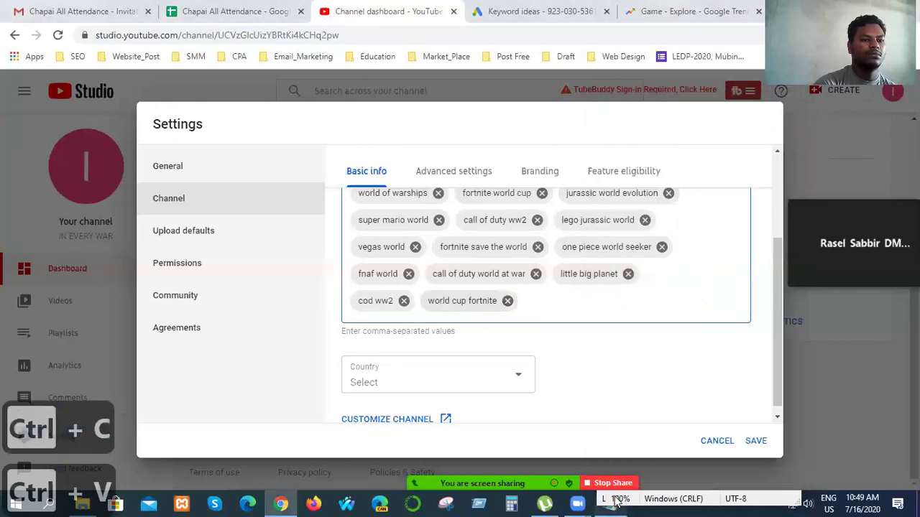
# Step: Add 'pacman' and 'akinator' from Notepad as channel keywords
pyautogui.click(616, 500)
pyautogui.moveTo(632, 337); pyautogui.dragTo(600, 336)
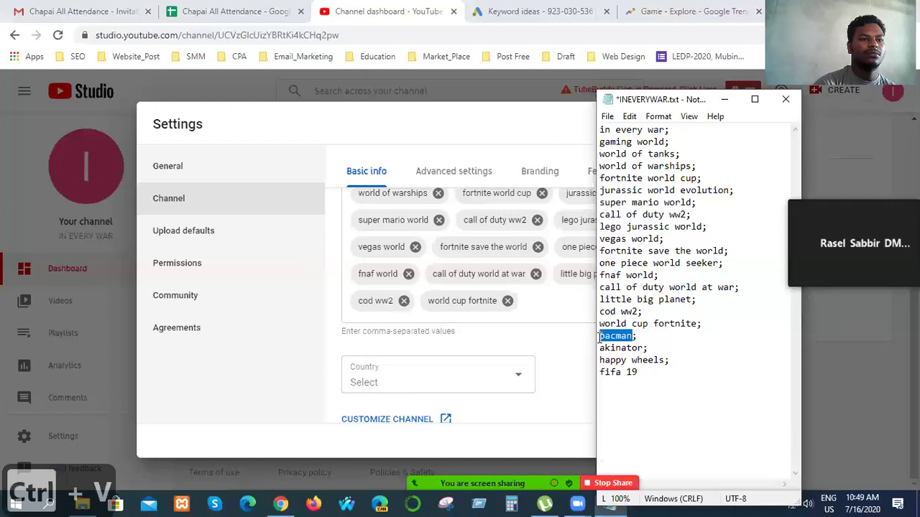
pyautogui.hotkey('ctrl', 'c')
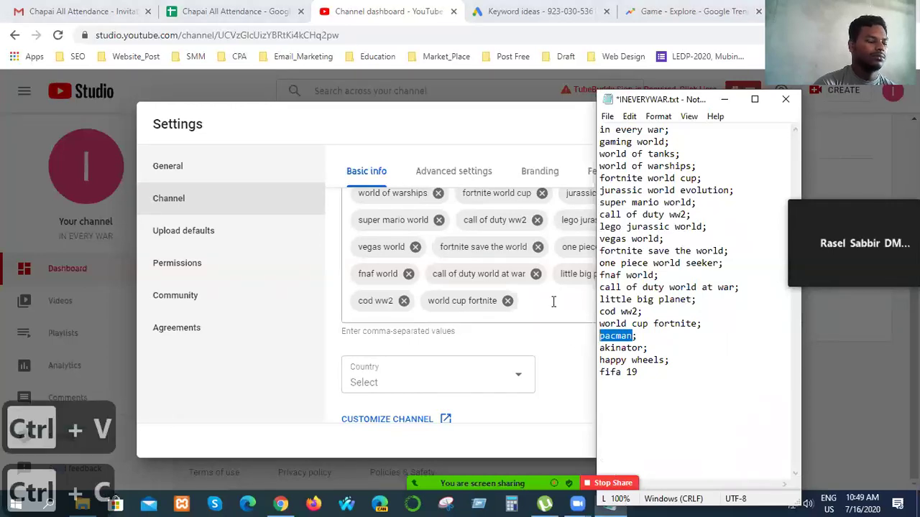
pyautogui.click(553, 302)
pyautogui.hotkey('ctrl', 'v')
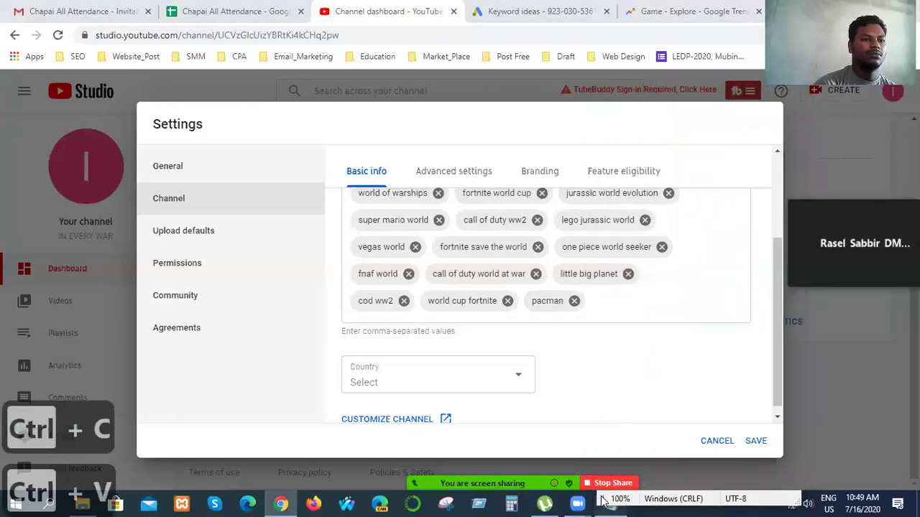
pyautogui.click(607, 502)
pyautogui.moveTo(646, 348); pyautogui.dragTo(600, 348)
pyautogui.hotkey('ctrl', 'c')
pyautogui.click(610, 302)
pyautogui.hotkey('ctrl', 'v')
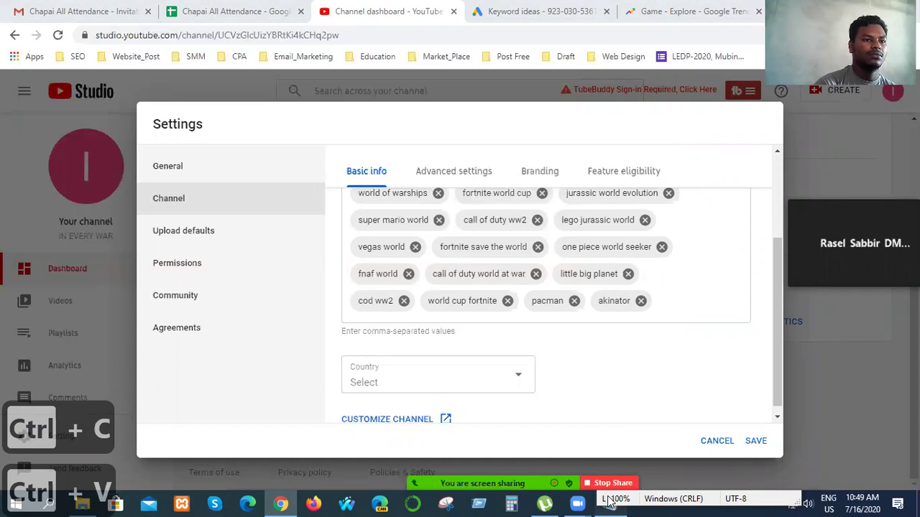
# Step: Add 'happy wheels' and finally 'fifa 19' from Notepad as channel keywords
pyautogui.click(608, 502)
pyautogui.moveTo(665, 360); pyautogui.dragTo(601, 360)
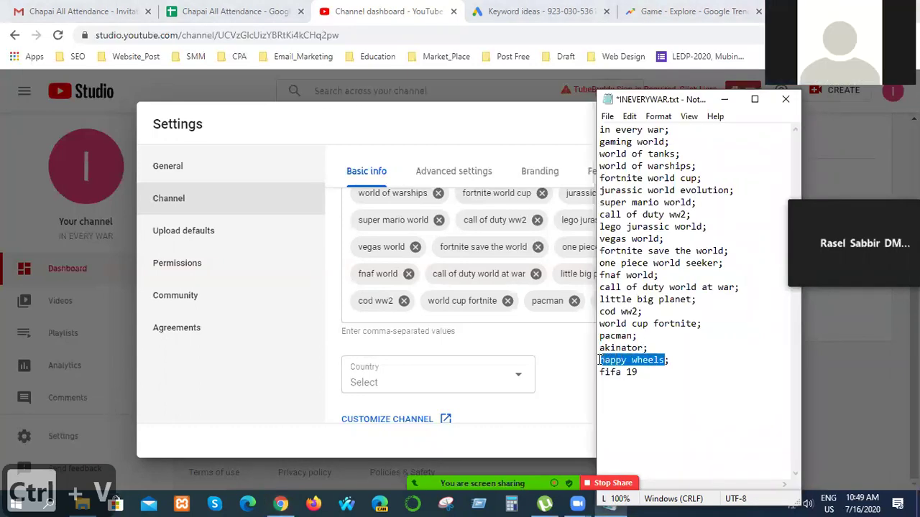
pyautogui.hotkey('ctrl', 'c')
pyautogui.click(571, 347)
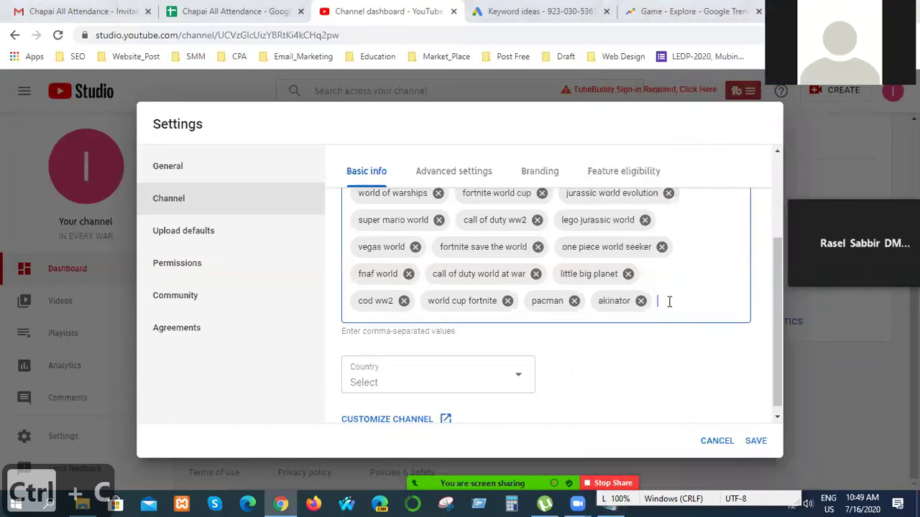
pyautogui.hotkey('ctrl', 'v')
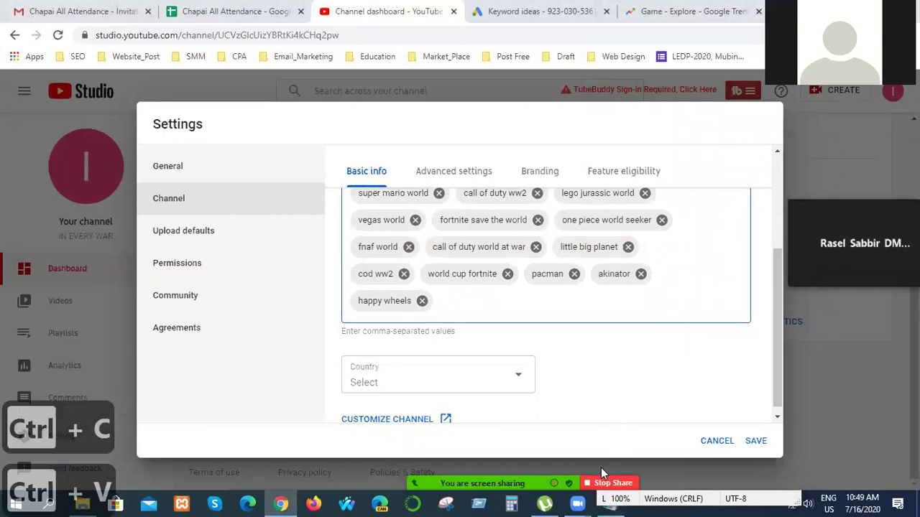
pyautogui.click(611, 503)
pyautogui.moveTo(643, 371); pyautogui.dragTo(574, 378)
pyautogui.hotkey('ctrl', 'c')
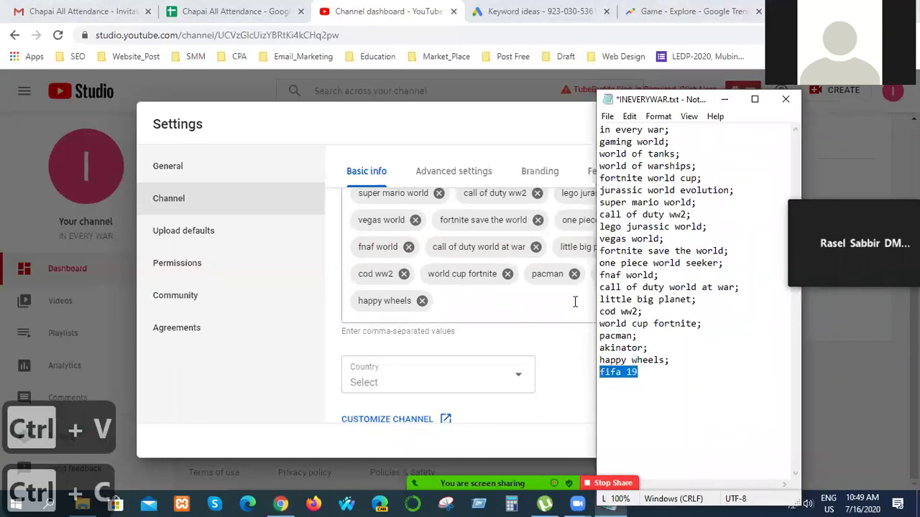
pyautogui.click(575, 302)
pyautogui.hotkey('ctrl', 'v')
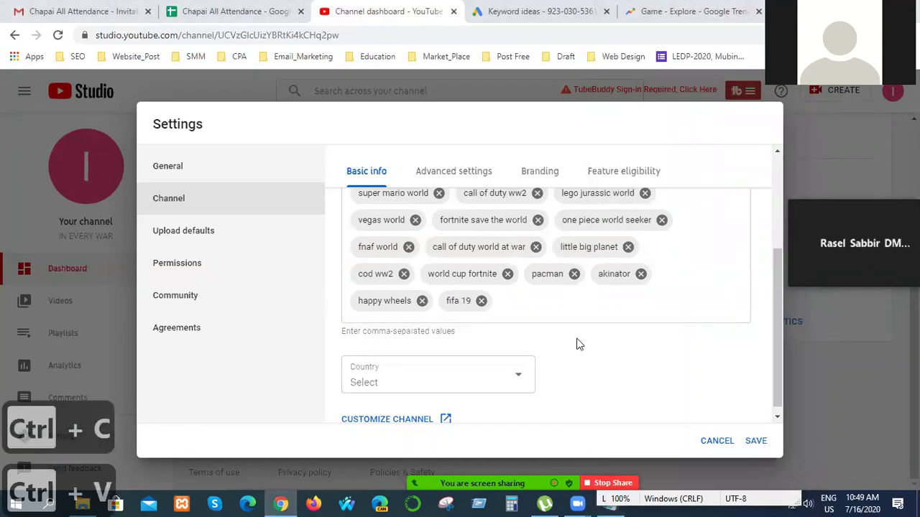
pyautogui.scroll(-1, 578, 342)
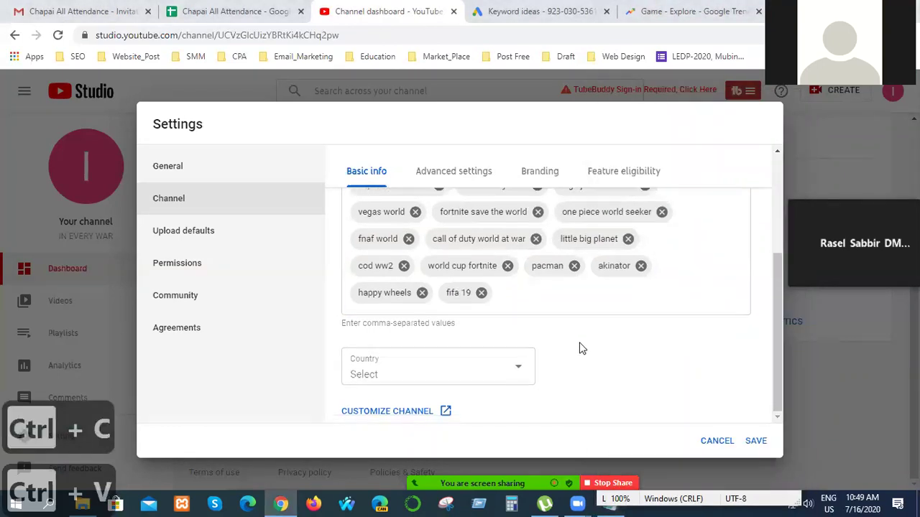
pyautogui.click(462, 381)
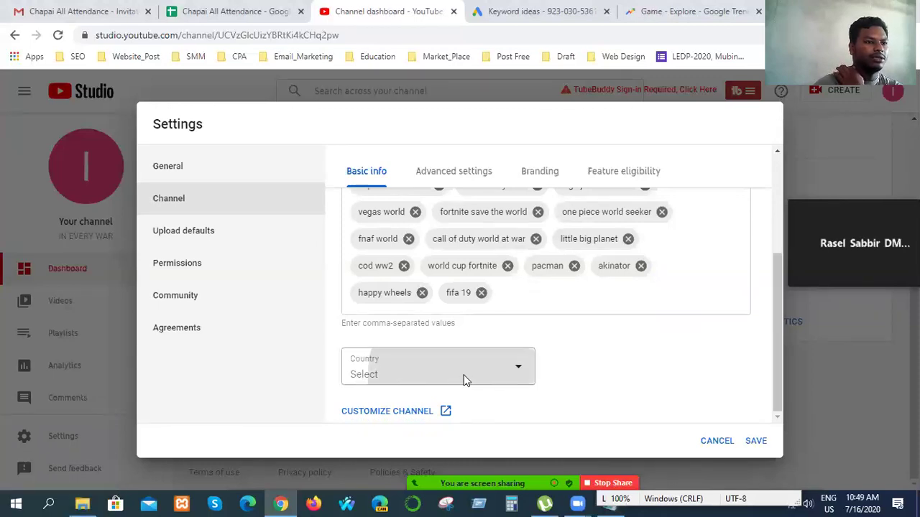
pyautogui.click(464, 381)
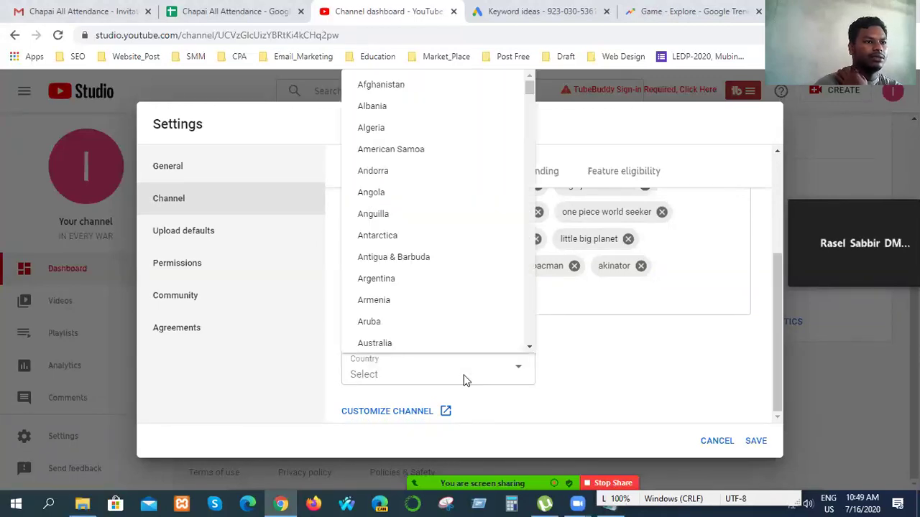
pyautogui.click(669, 360)
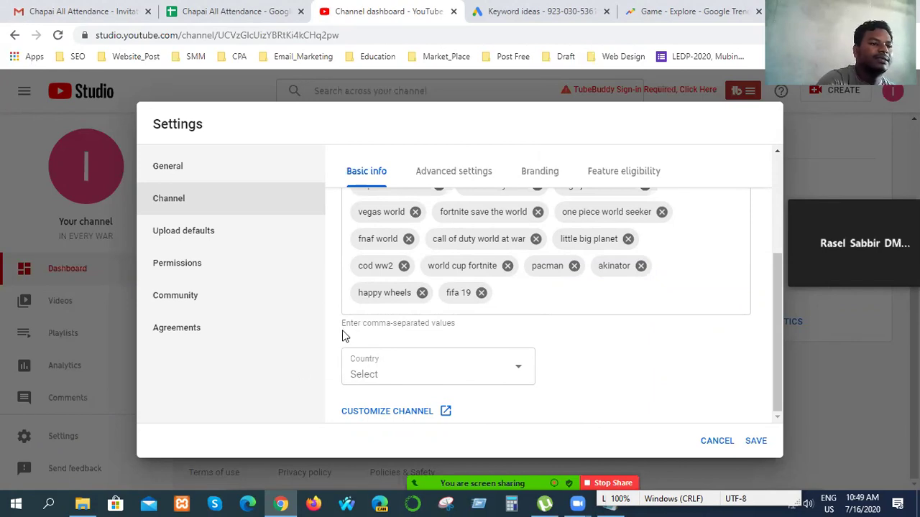
# Step: Switch the channel Settings dialog to Advanced settings and look over the made-for-kids options
pyautogui.click(435, 172)
pyautogui.scroll(2, 409, 306)
pyautogui.scroll(-1, 407, 309)
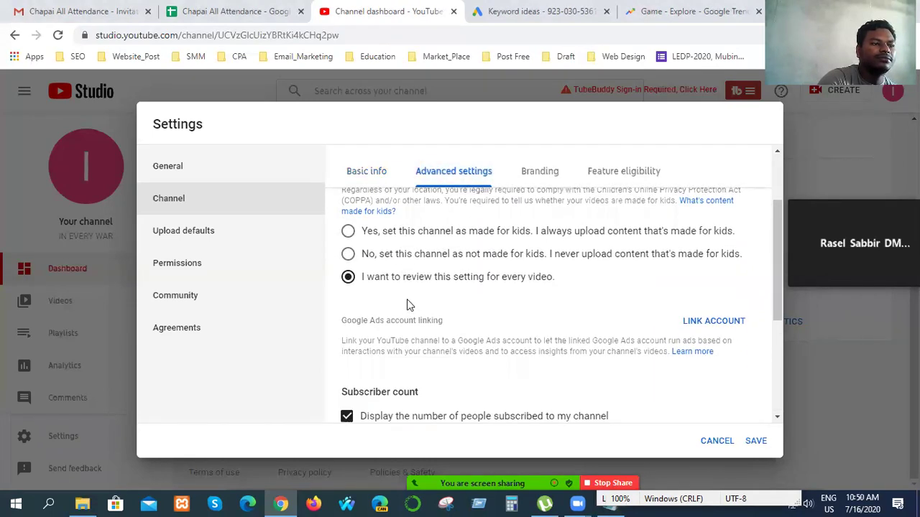
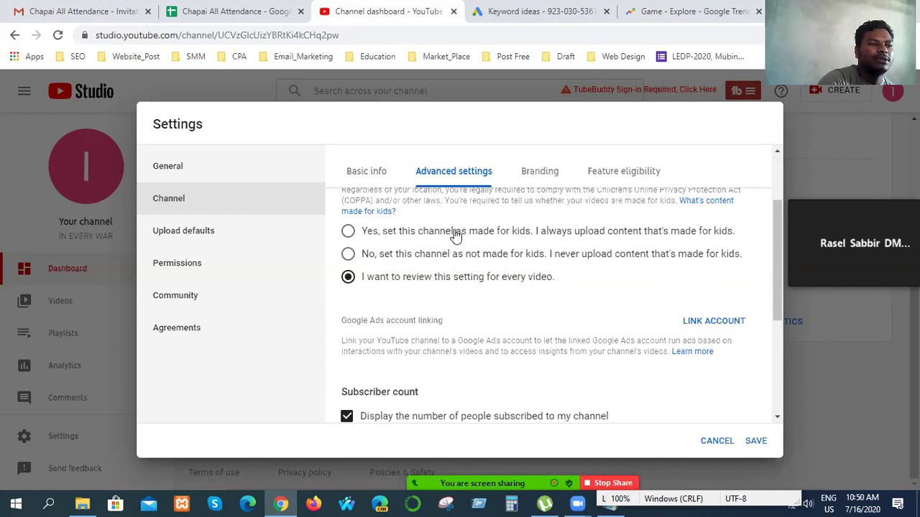
# Step: Set the channel as not made for kids, then switch to the Branding settings
pyautogui.click(350, 255)
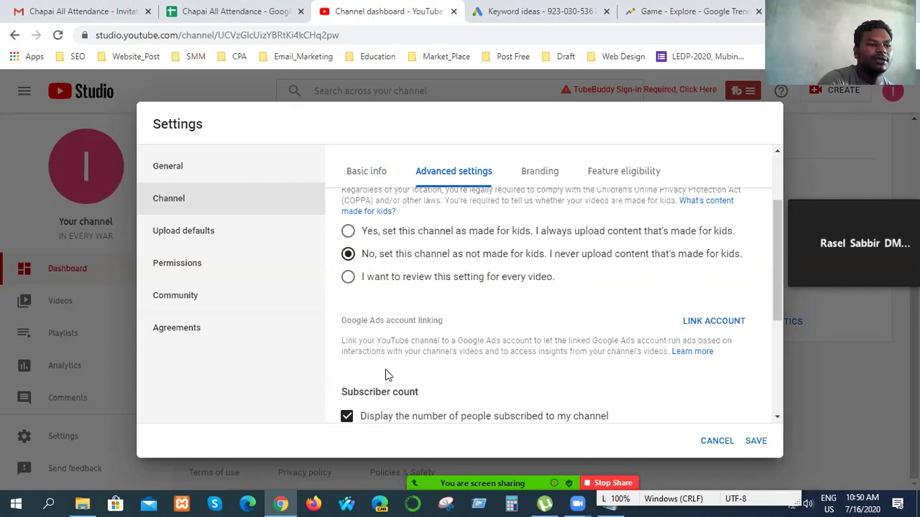
pyautogui.scroll(-2, 386, 374)
pyautogui.scroll(2, 642, 345)
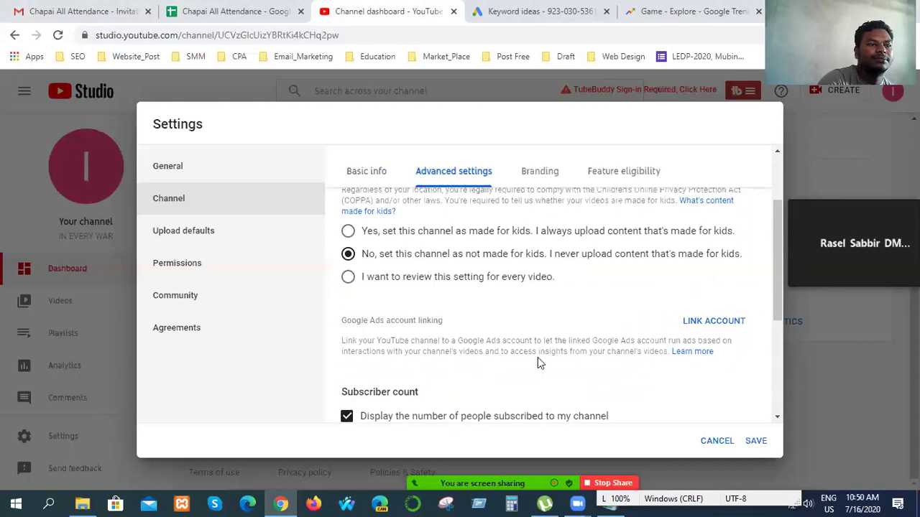
pyautogui.scroll(-3, 528, 363)
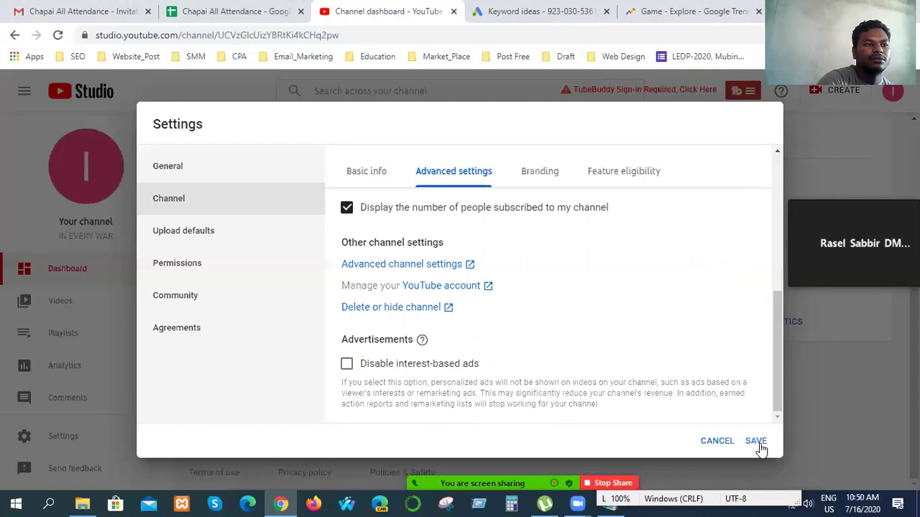
pyautogui.click(539, 184)
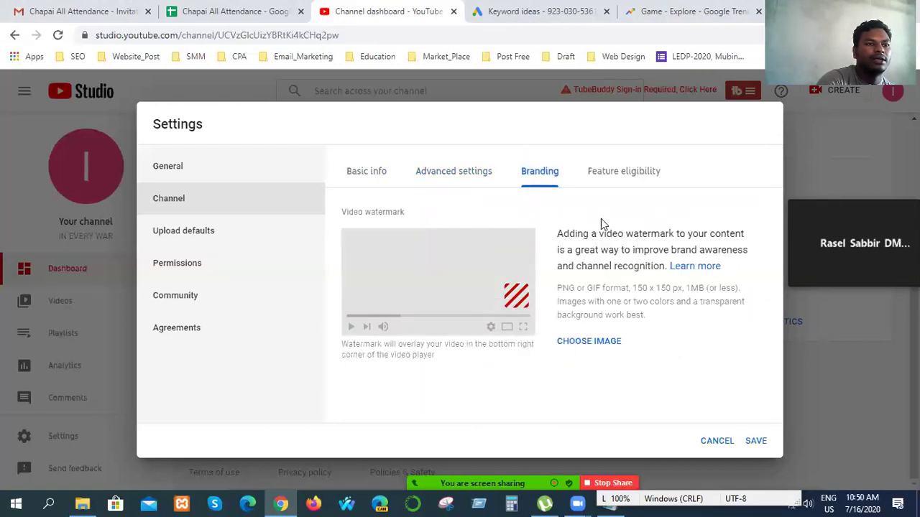
# Step: Expand the phone-verification features under Feature eligibility and launch Verify Phone Number in a new tab
pyautogui.click(623, 174)
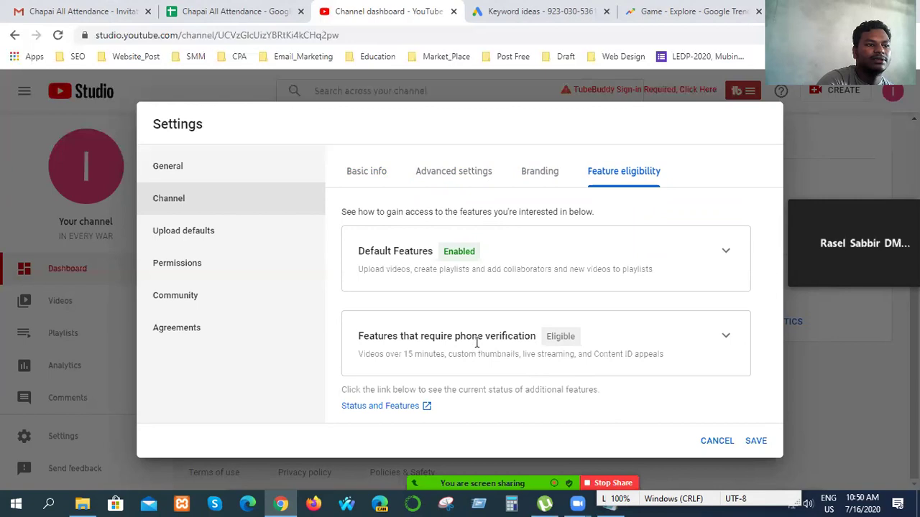
pyautogui.click(725, 336)
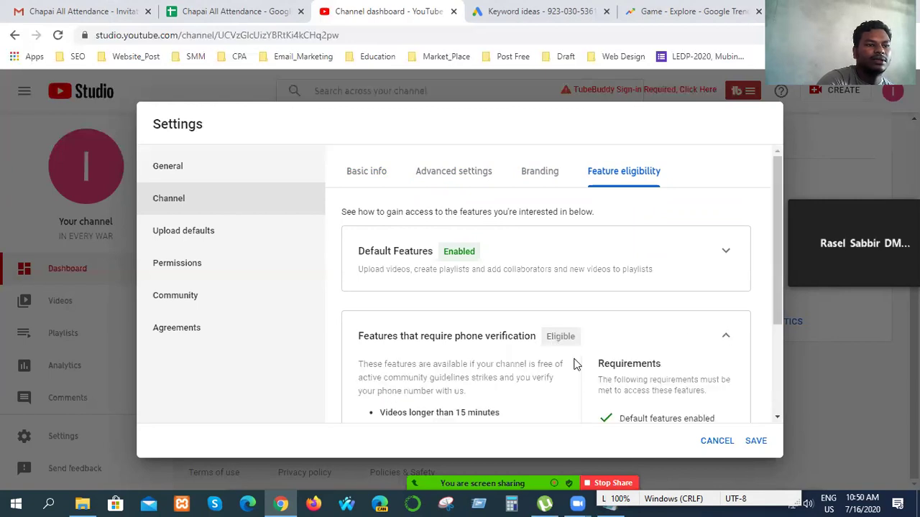
pyautogui.scroll(-2, 571, 364)
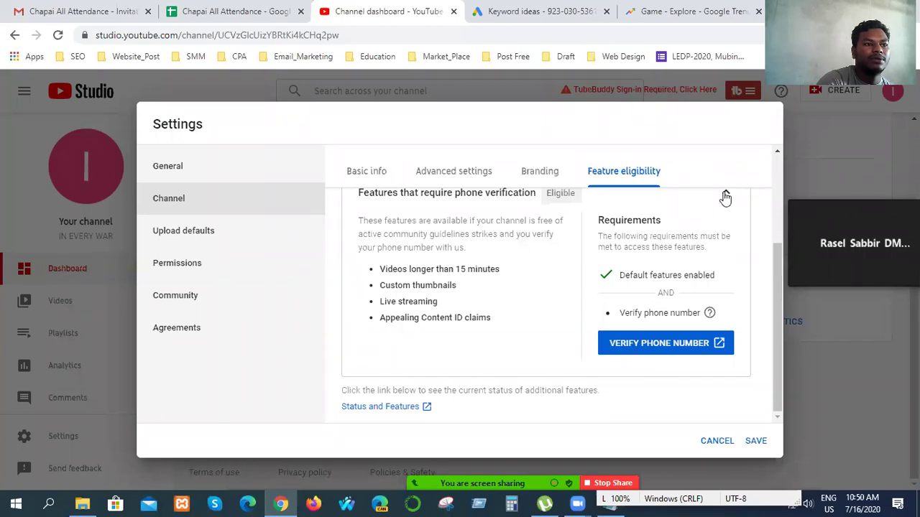
pyautogui.click(639, 347)
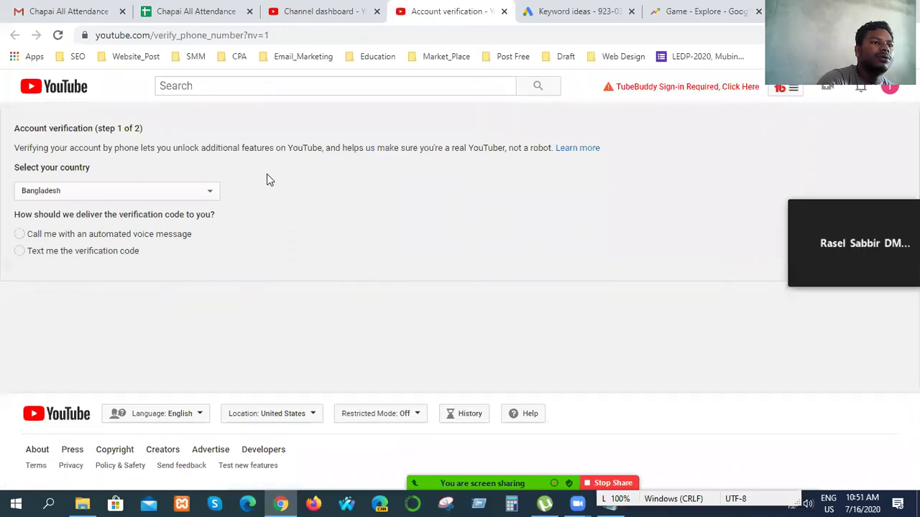
pyautogui.click(346, 20)
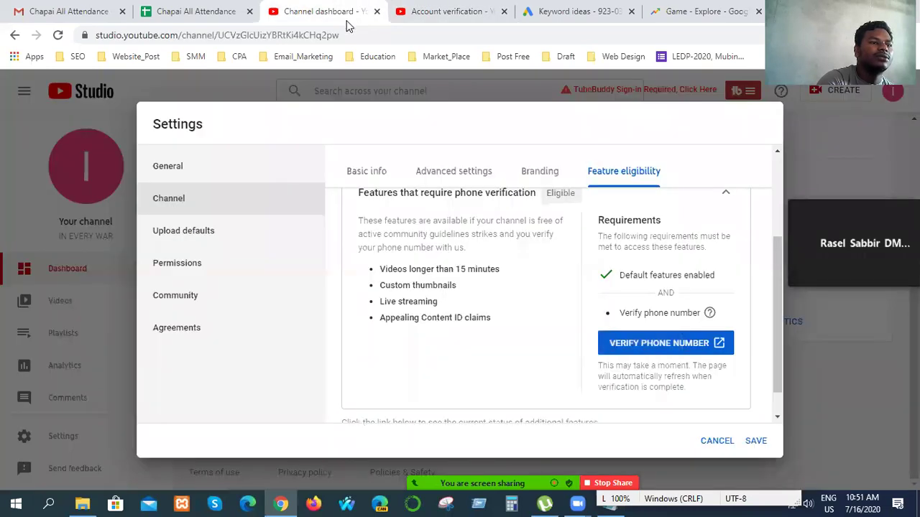
pyautogui.scroll(-1, 548, 395)
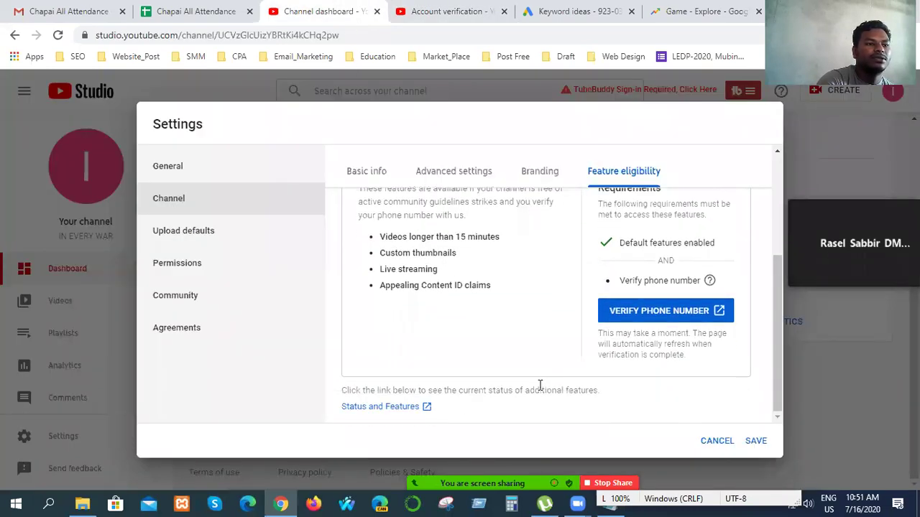
# Step: Open the Status and Features page and review its feature cards from top to bottom
pyautogui.click(390, 407)
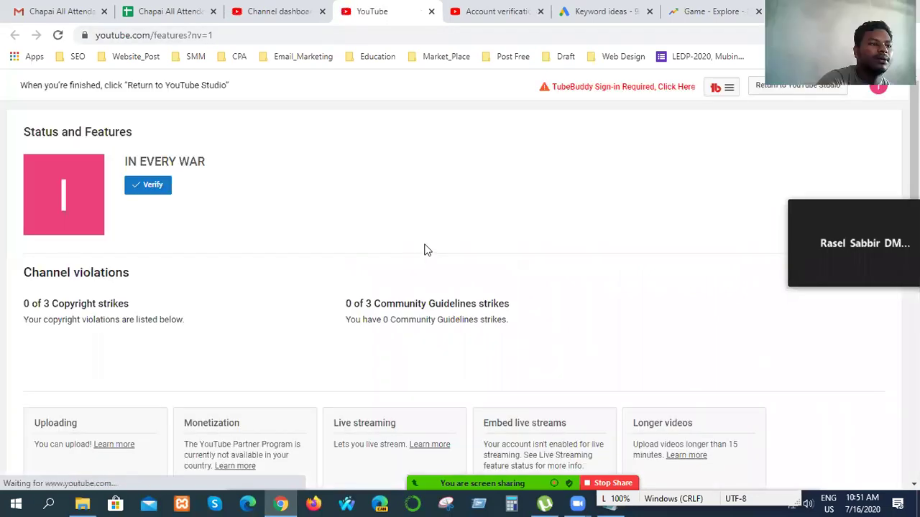
pyautogui.scroll(-1, 424, 251)
pyautogui.scroll(-3, 424, 252)
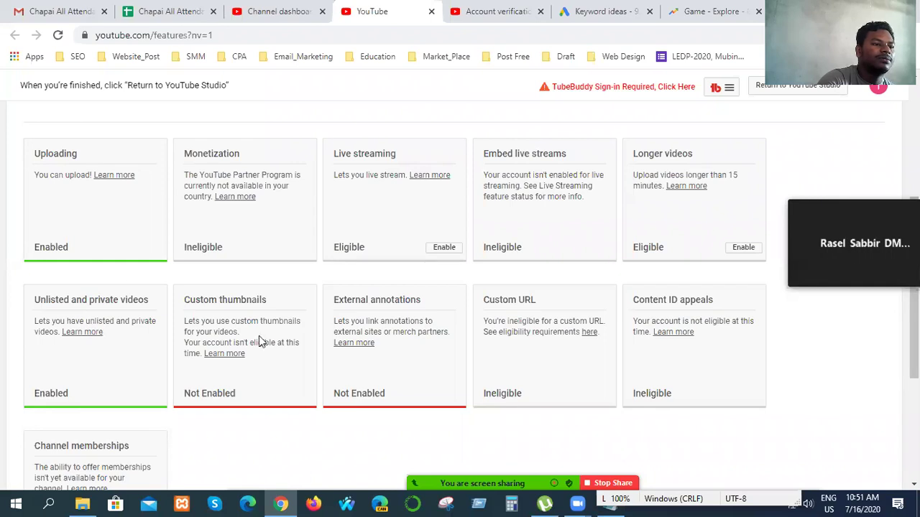
pyautogui.scroll(-2, 165, 369)
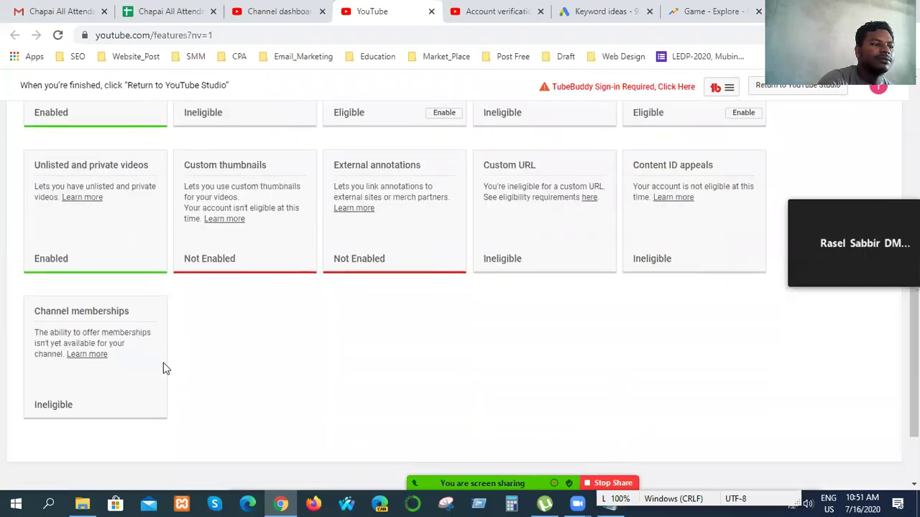
pyautogui.scroll(2, 514, 240)
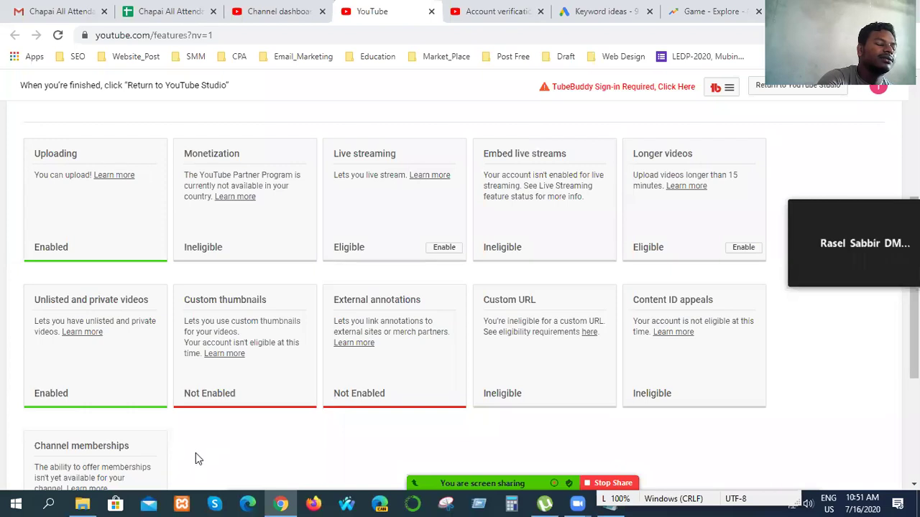
pyautogui.scroll(-1, 196, 454)
pyautogui.scroll(5, 225, 416)
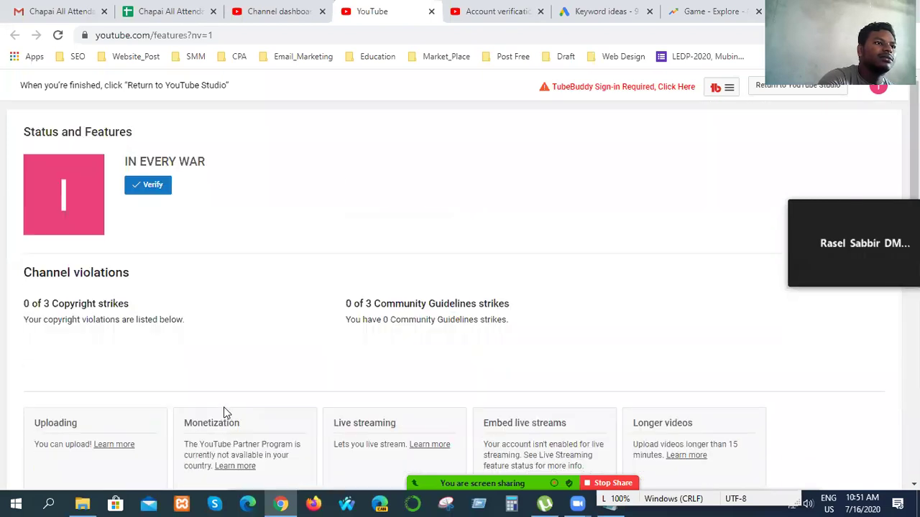
# Step: Request a texted verification code for the account's phone number, keeping Bangladesh as the country
pyautogui.click(490, 11)
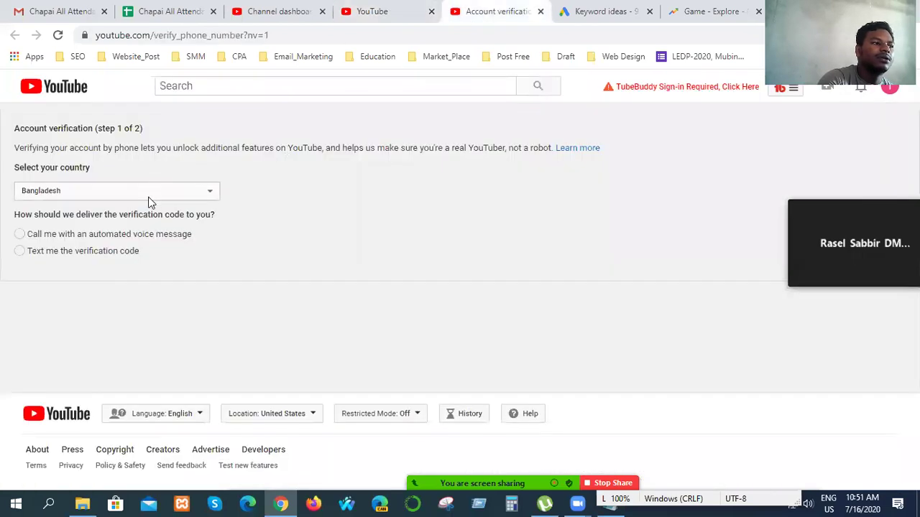
pyautogui.click(148, 191)
pyautogui.click(148, 191)
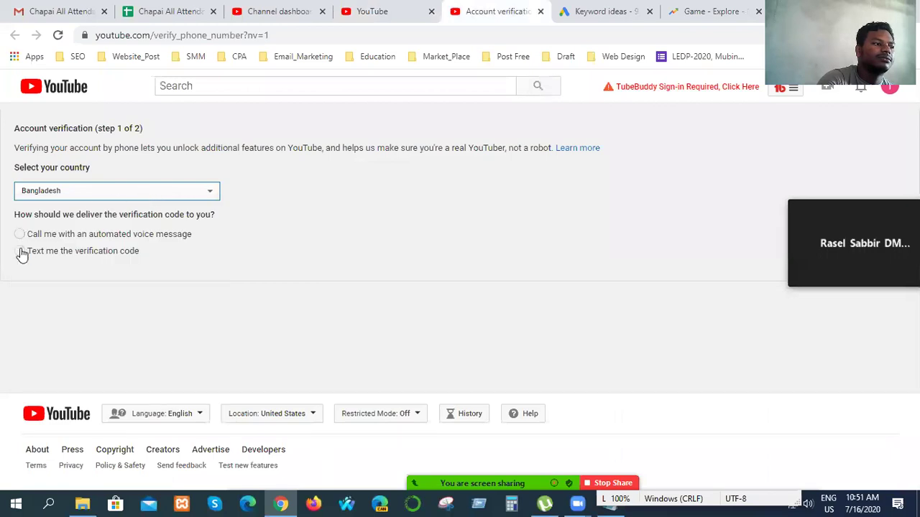
pyautogui.click(20, 251)
pyautogui.click(79, 338)
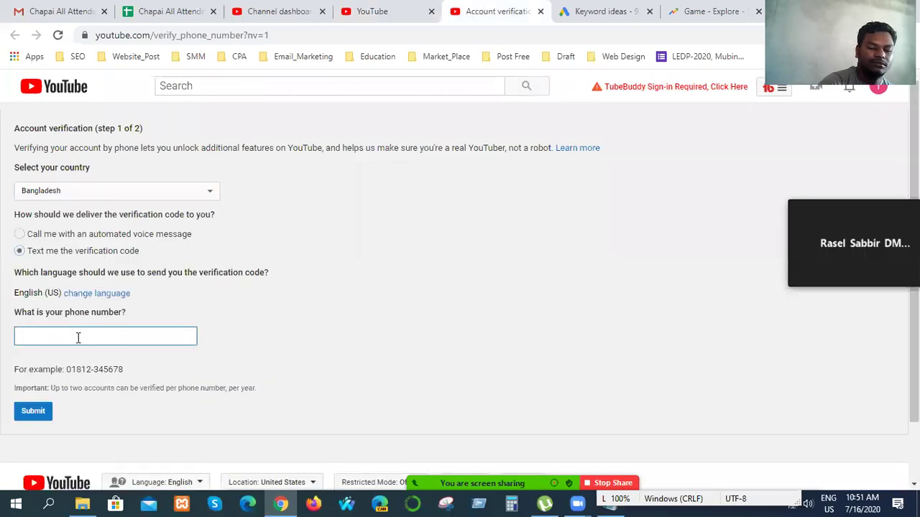
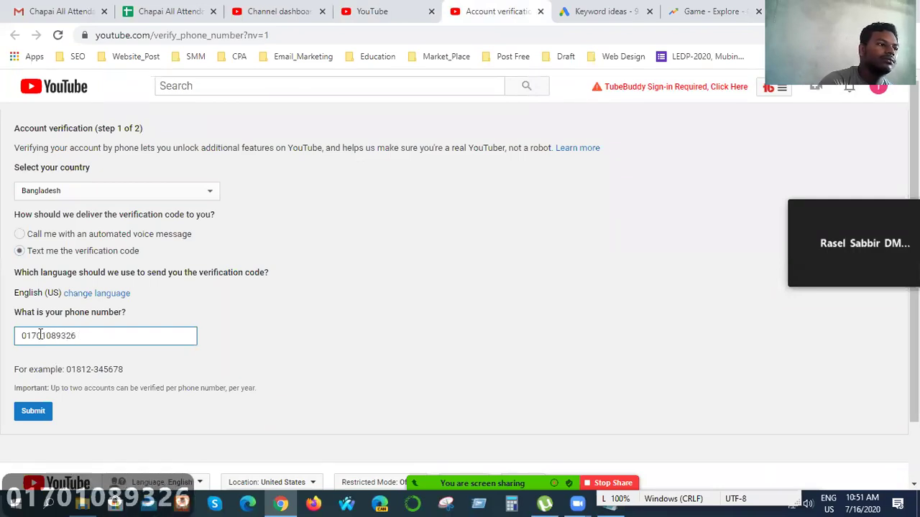
pyautogui.click(33, 412)
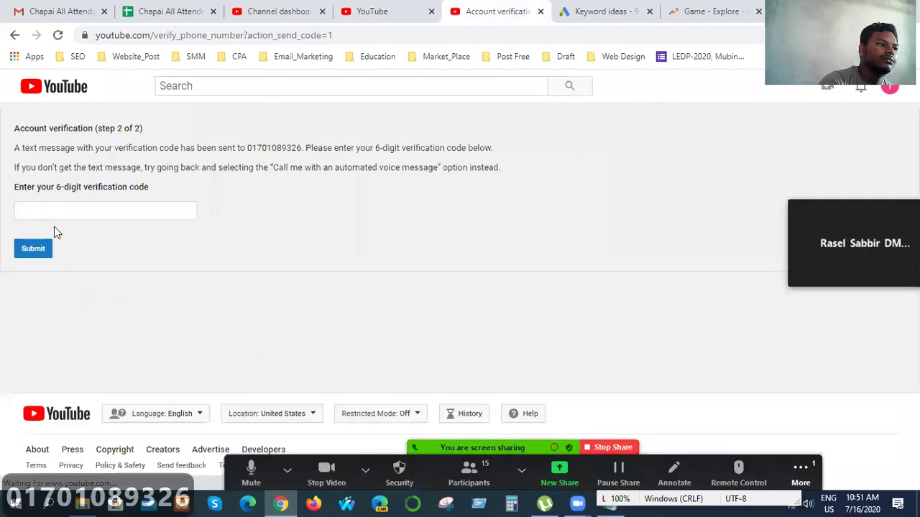
# Step: Enter the texted 6-digit verification code and submit it
pyautogui.click(56, 210)
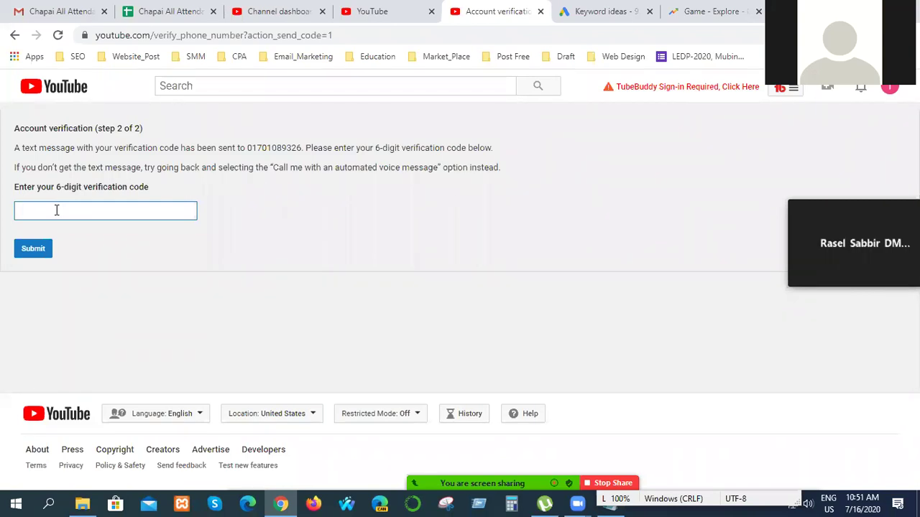
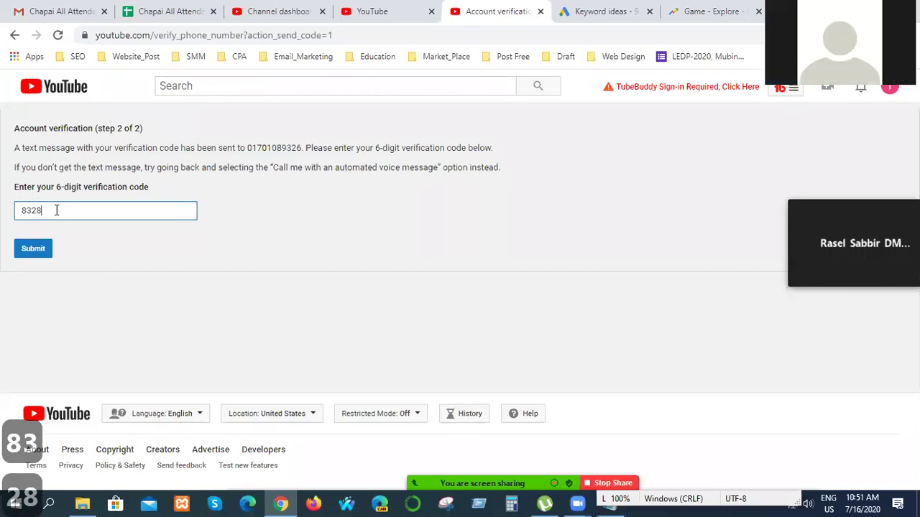
pyautogui.click(36, 248)
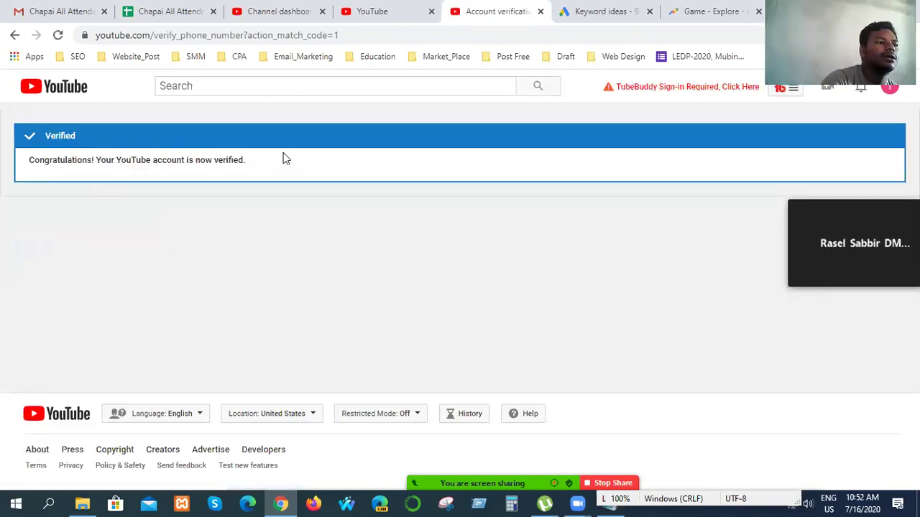
pyautogui.click(541, 11)
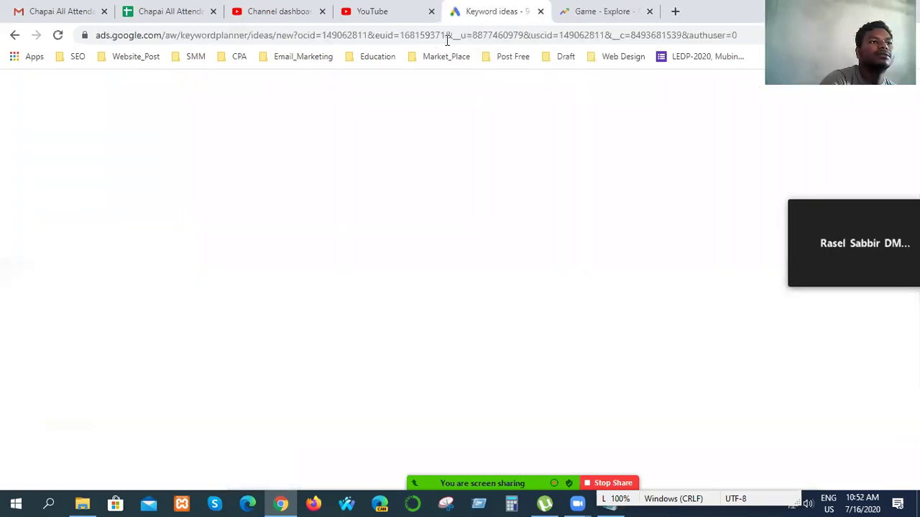
pyautogui.click(363, 10)
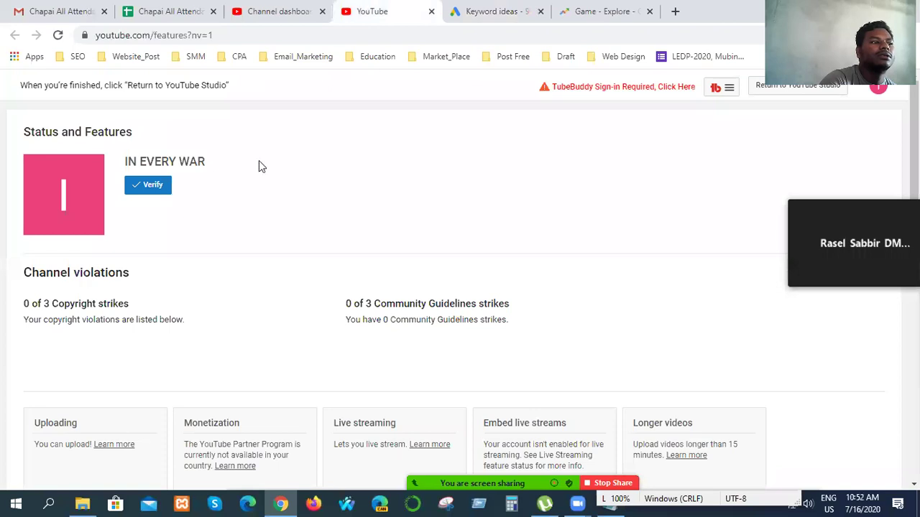
pyautogui.click(58, 34)
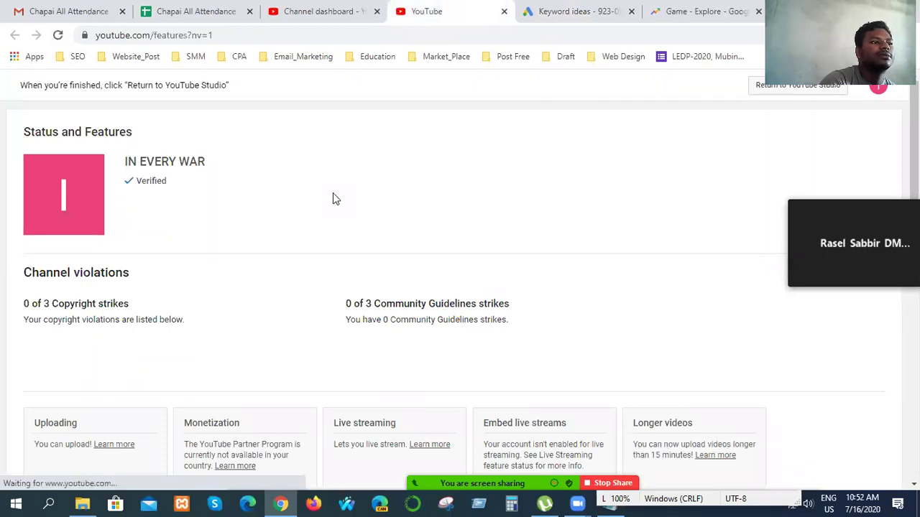
pyautogui.scroll(-3, 350, 251)
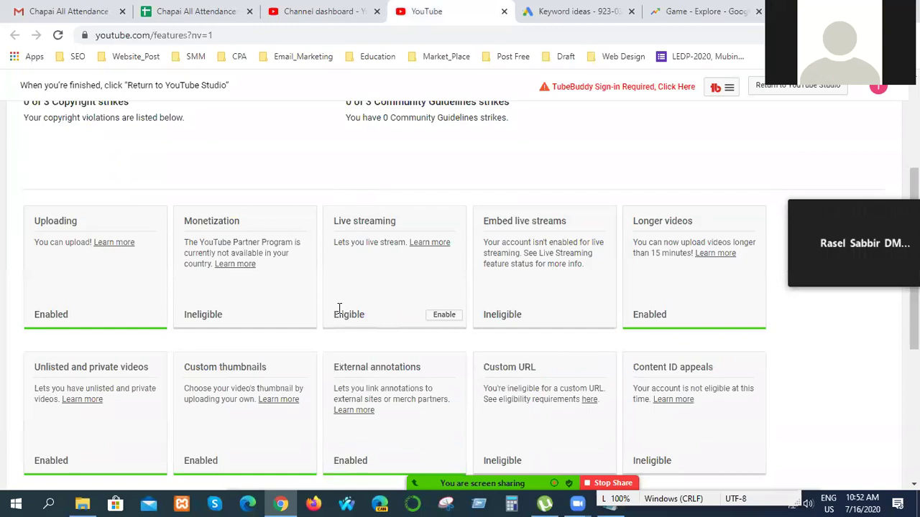
pyautogui.scroll(-2, 338, 308)
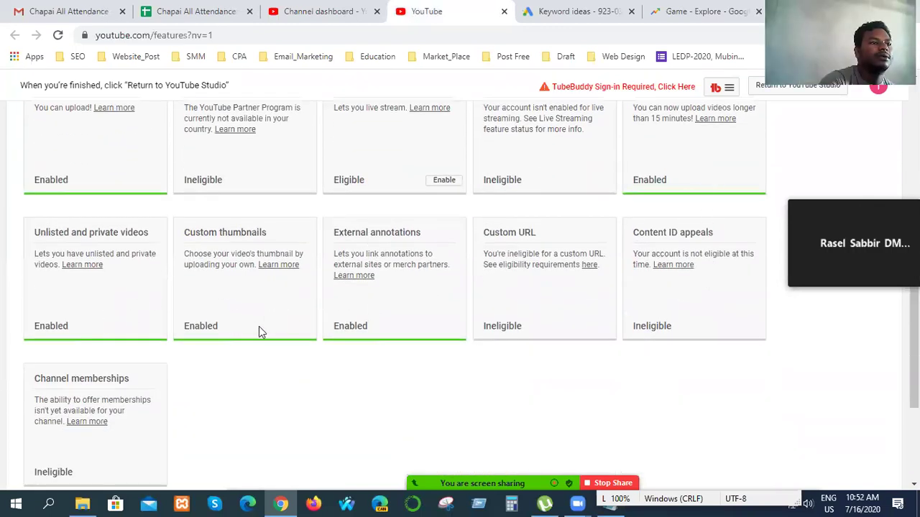
pyautogui.scroll(1, 268, 325)
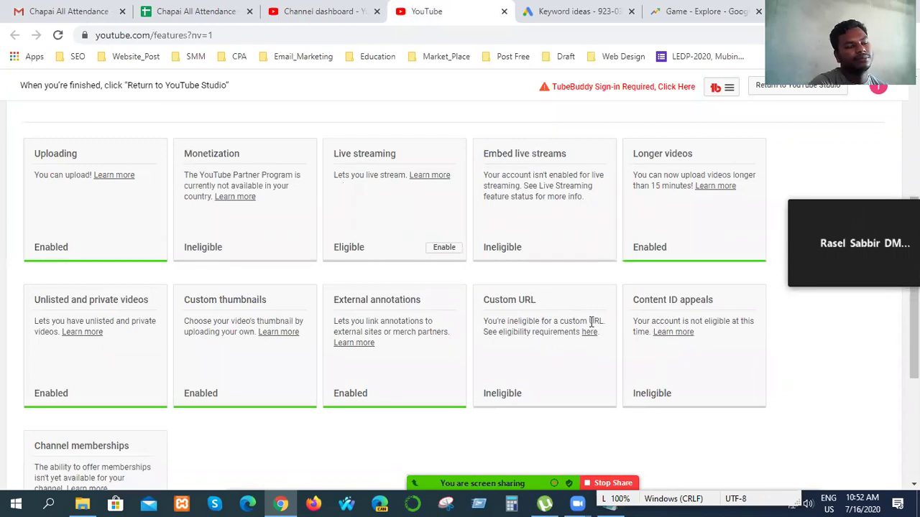
pyautogui.scroll(-3, 546, 372)
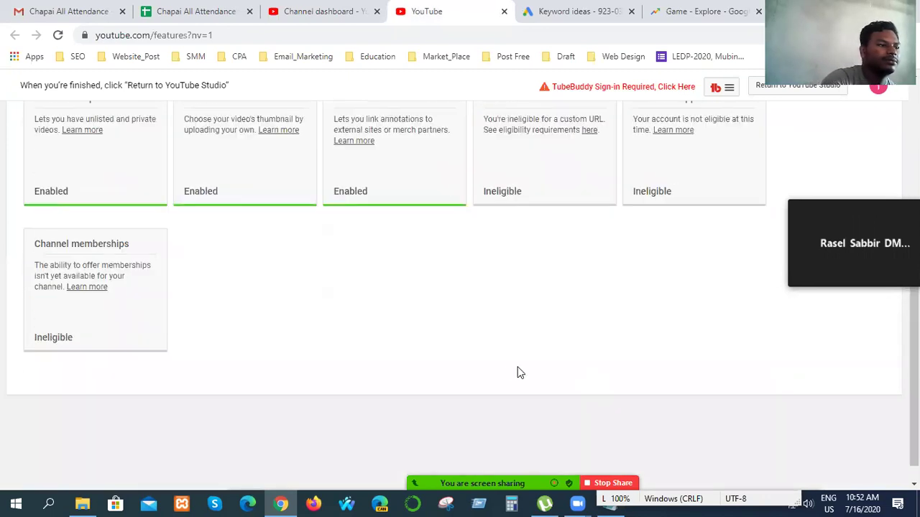
pyautogui.scroll(7, 495, 369)
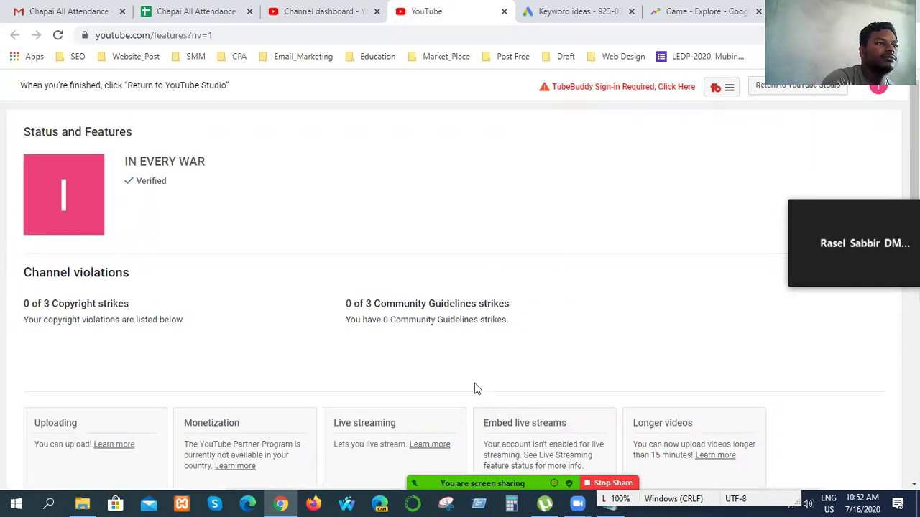
pyautogui.scroll(-2, 249, 320)
pyautogui.scroll(2, 248, 315)
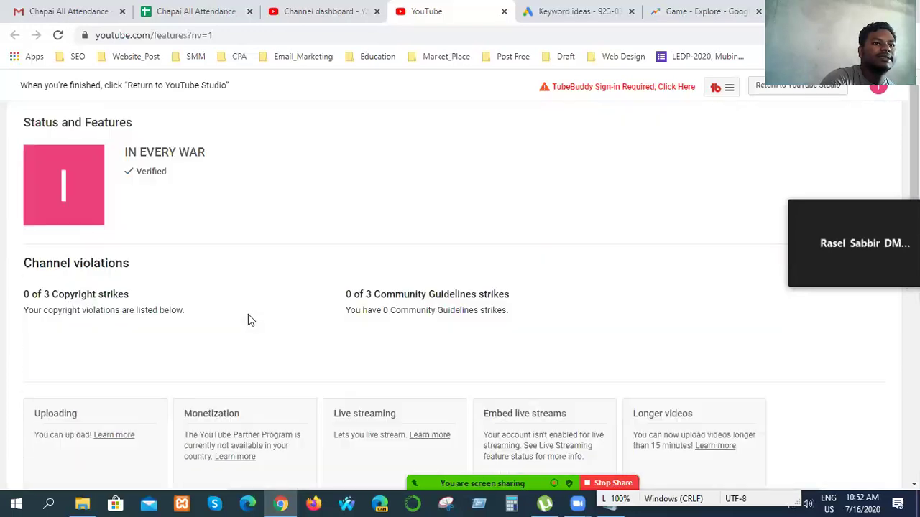
# Step: Close the features tab, review the Branding, Advanced and Basic info settings, and save them
pyautogui.click(504, 11)
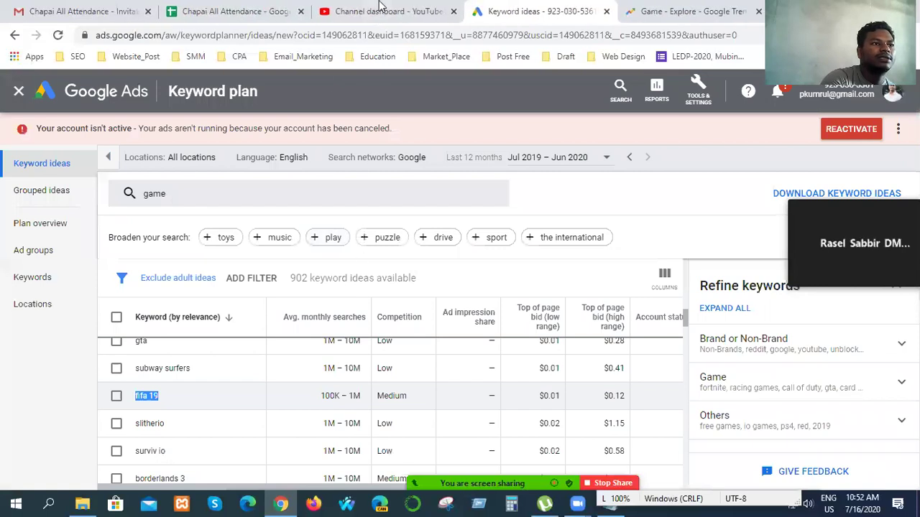
pyautogui.click(381, 9)
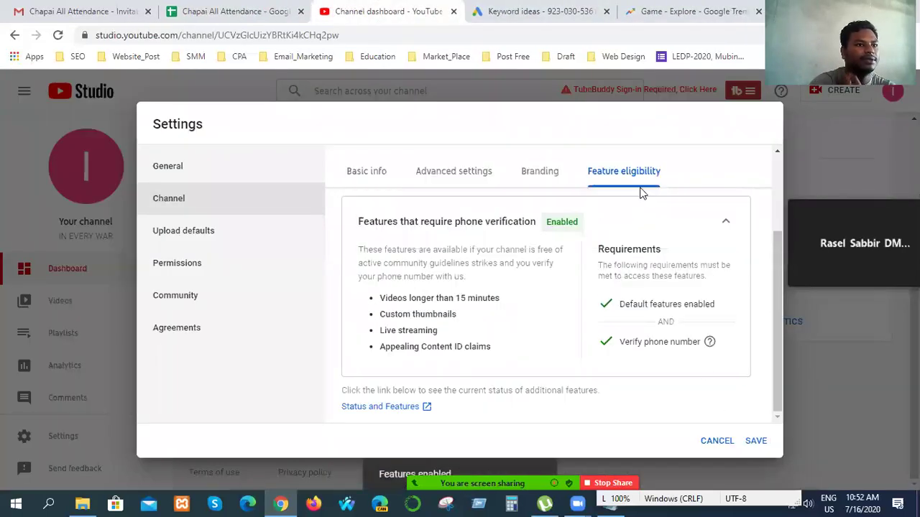
pyautogui.click(533, 178)
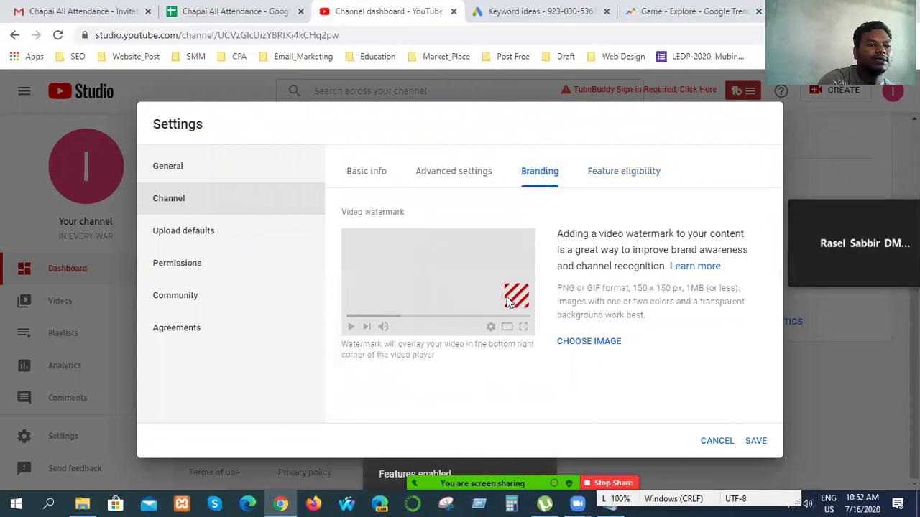
pyautogui.click(460, 179)
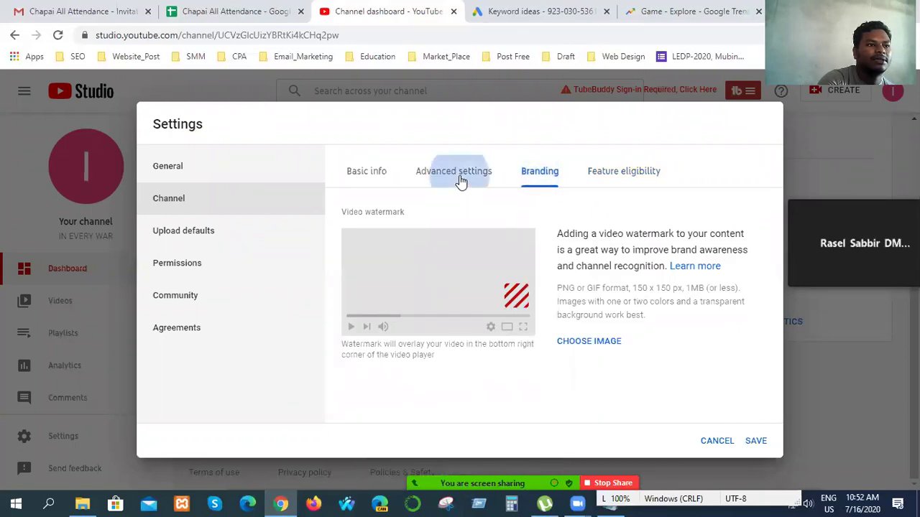
pyautogui.click(370, 176)
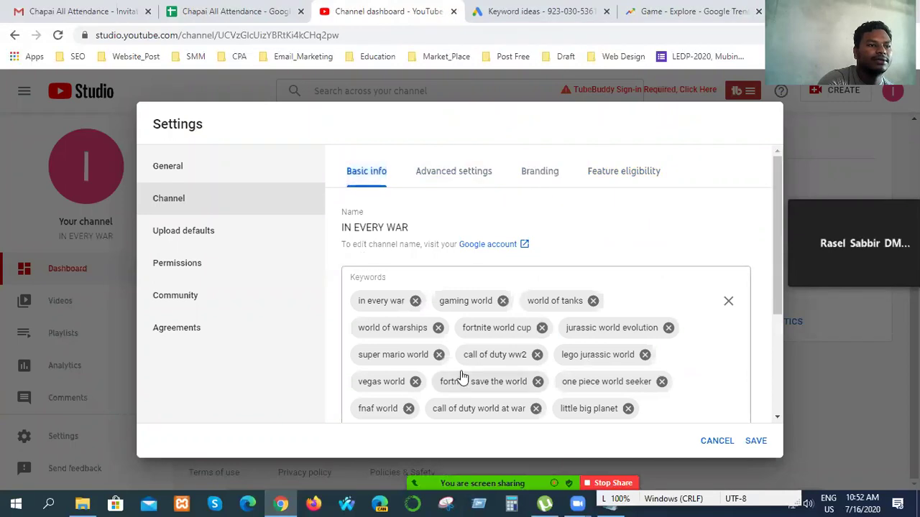
pyautogui.scroll(-3, 463, 378)
pyautogui.scroll(3, 599, 375)
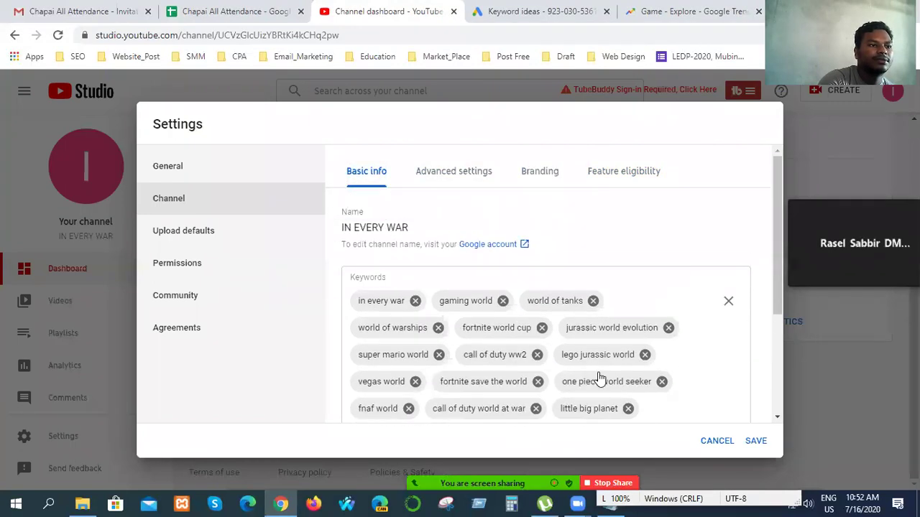
pyautogui.scroll(-5, 526, 325)
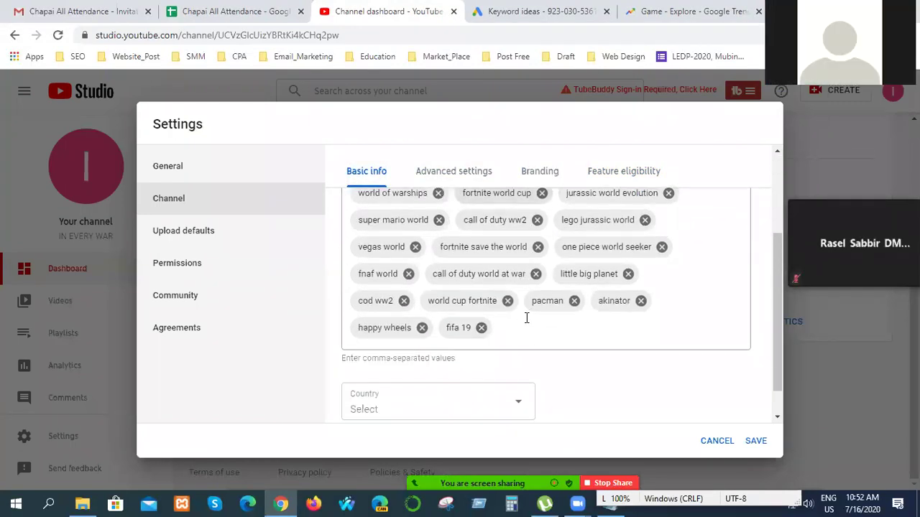
pyautogui.click(756, 442)
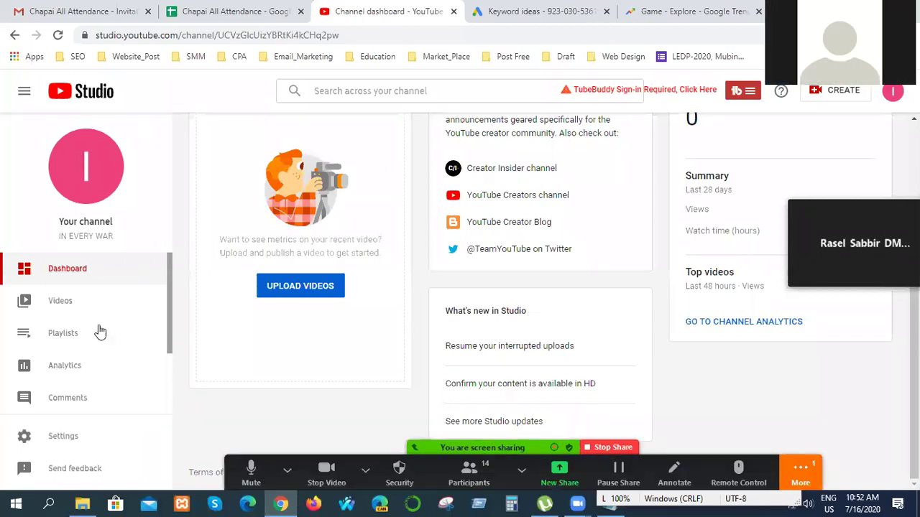
# Step: Reopen Settings and go from Channel to the Upload defaults section
pyautogui.click(72, 434)
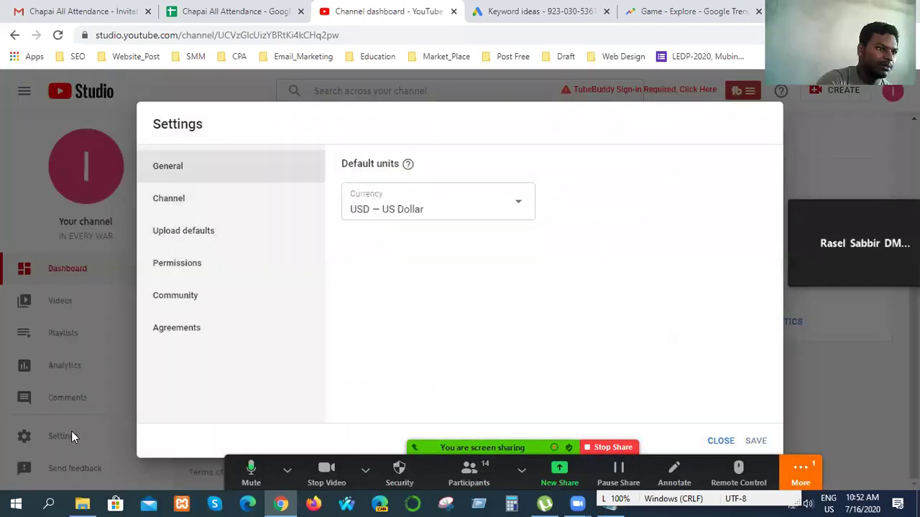
pyautogui.click(188, 215)
pyautogui.scroll(-1, 467, 273)
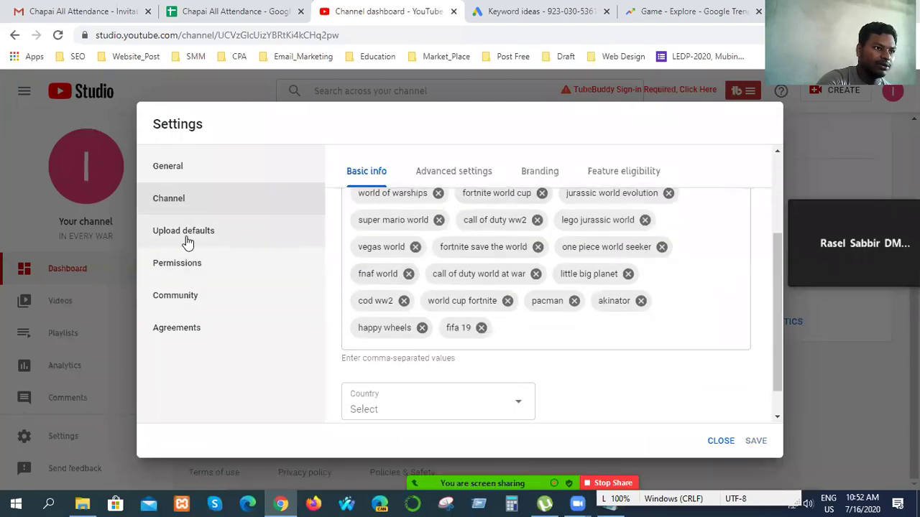
pyautogui.click(186, 240)
# Step: Enter 'Welcome to My Gaming Channel' as the default upload title
pyautogui.click(457, 227)
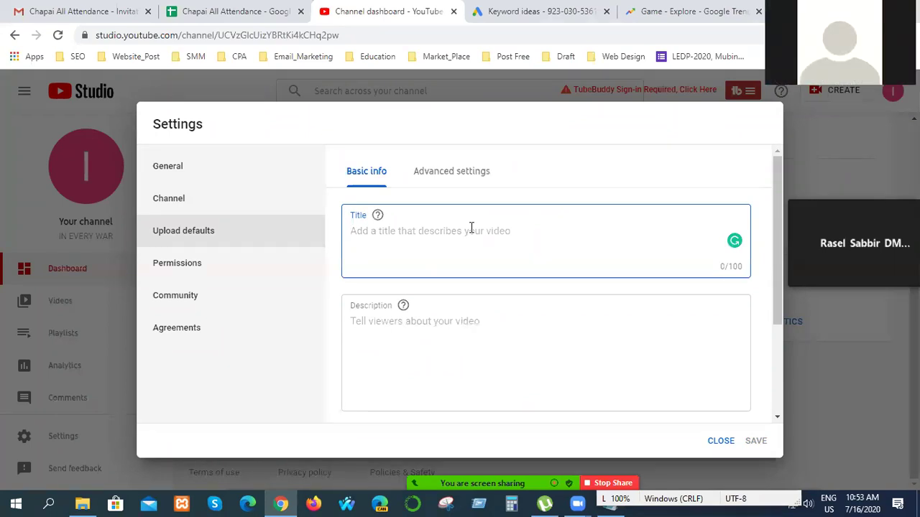
pyautogui.write('Wel')
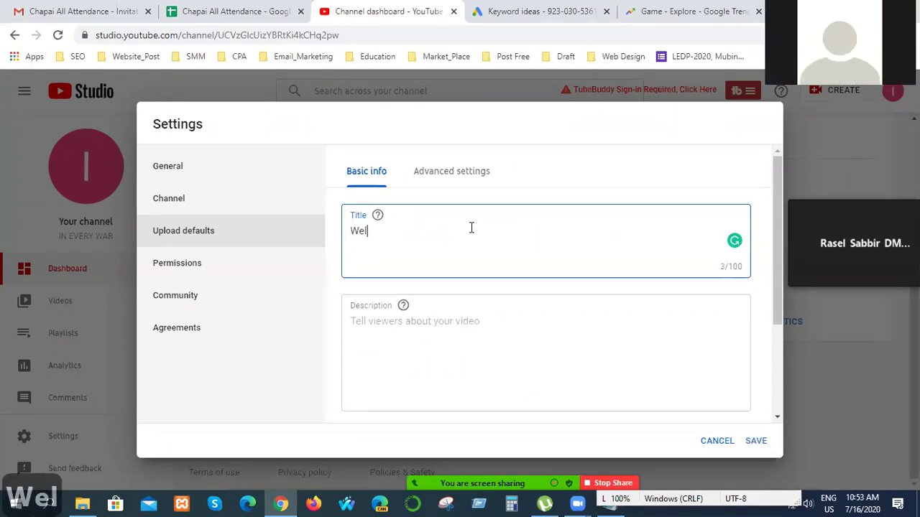
pyautogui.write('come ')
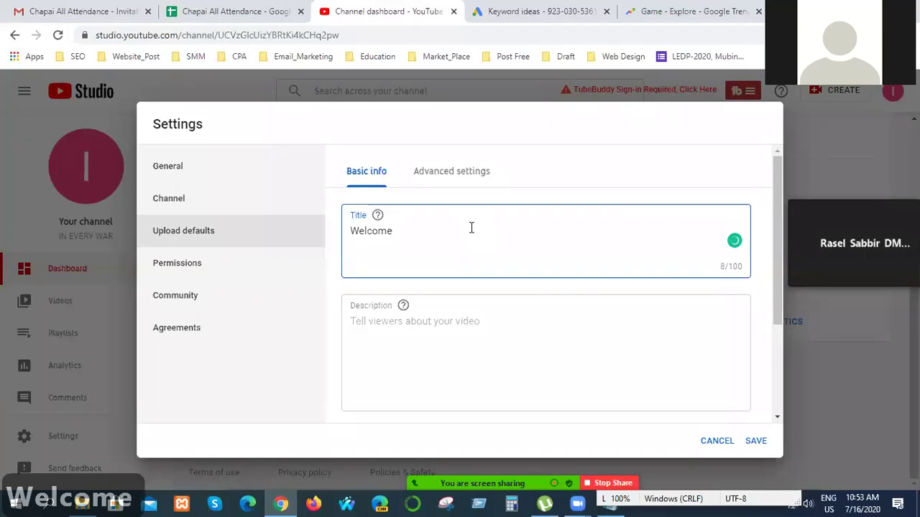
pyautogui.write('T')
pyautogui.press('BackSpace')
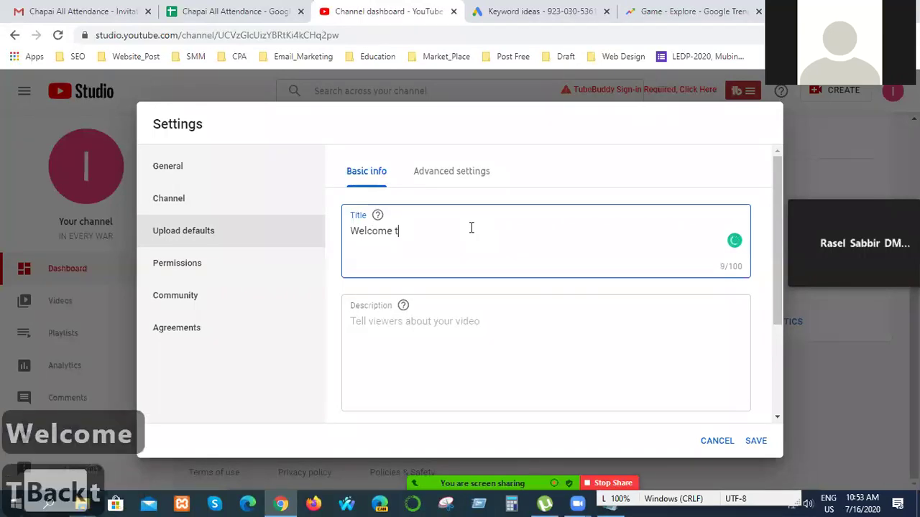
pyautogui.write('to My ')
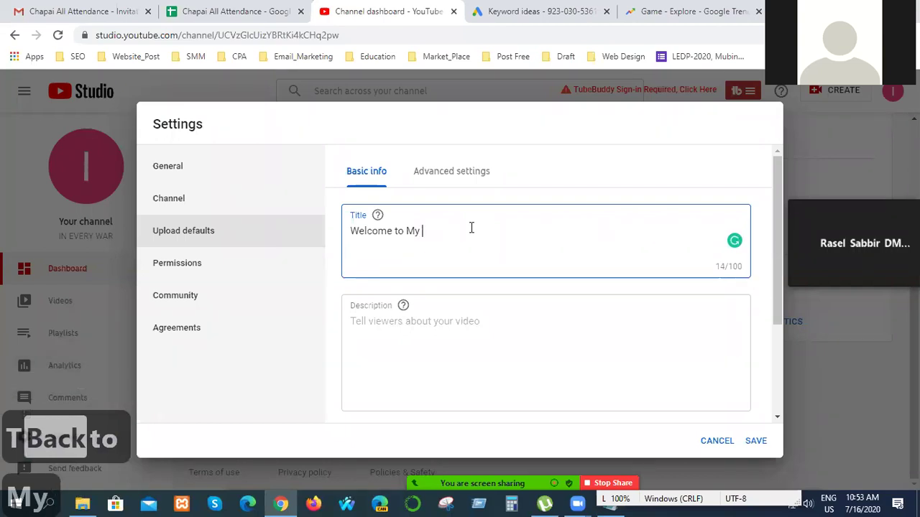
pyautogui.write('Gami')
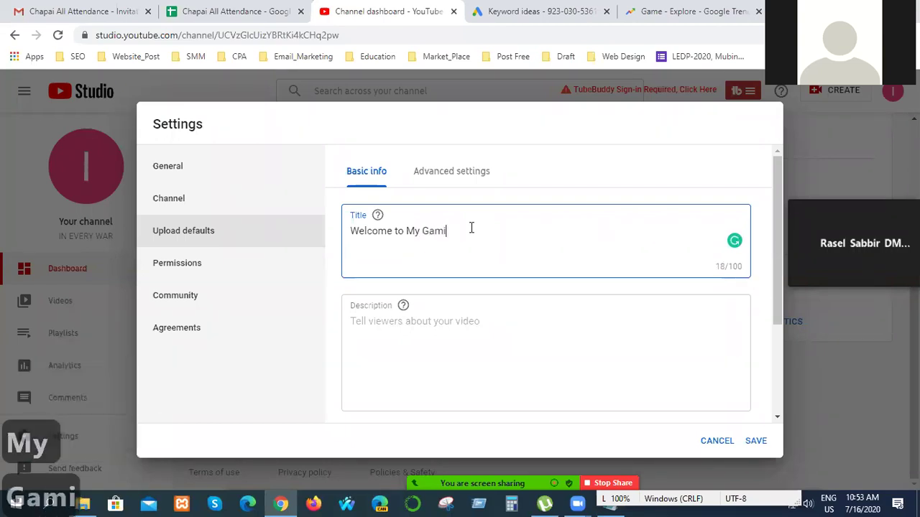
pyautogui.write('ng')
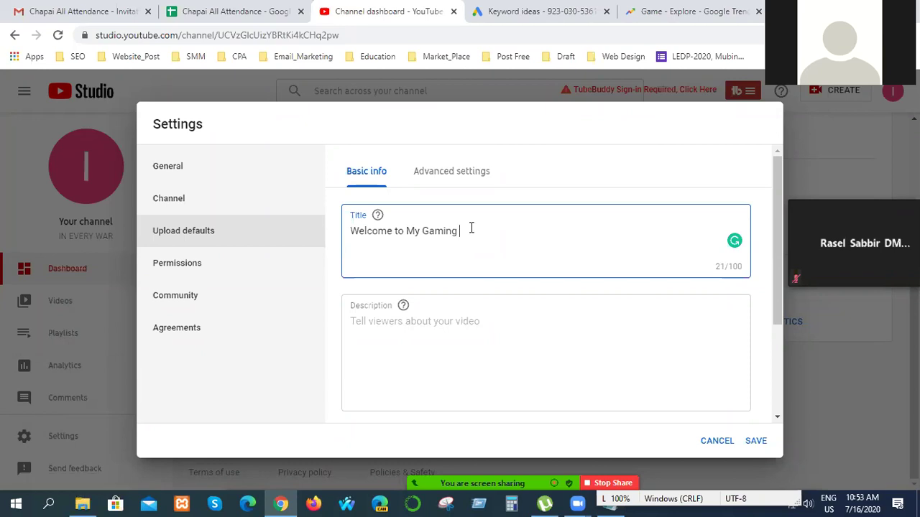
pyautogui.write('Cha')
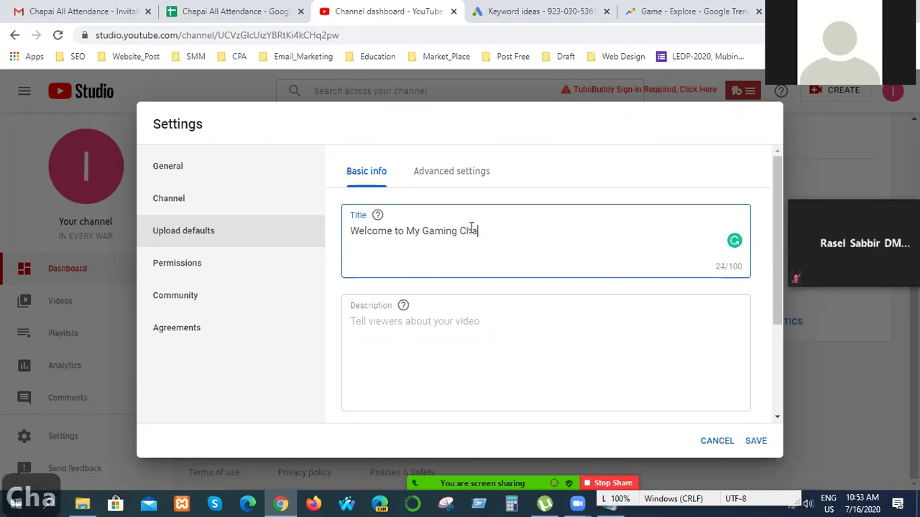
pyautogui.write('nnel')
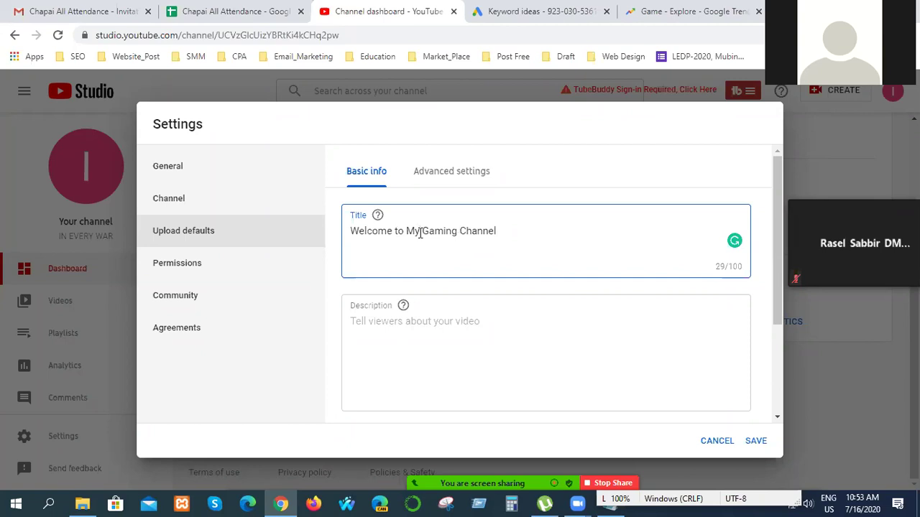
# Step: Replace 'My' with 'Latest Video Uploading' in the title, fixing the misspelling via spelling suggestions
pyautogui.click(420, 232)
pyautogui.press('BackSpace')
pyautogui.press('BackSpace')
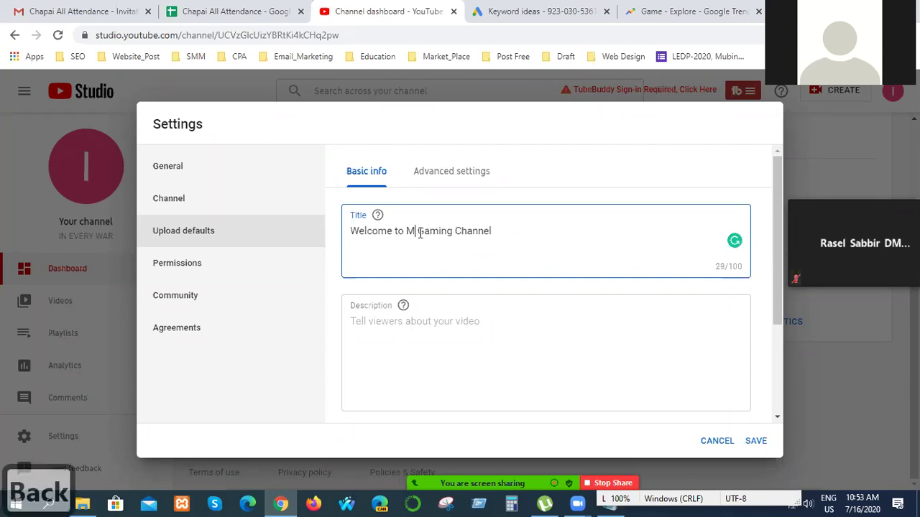
pyautogui.write('Latest')
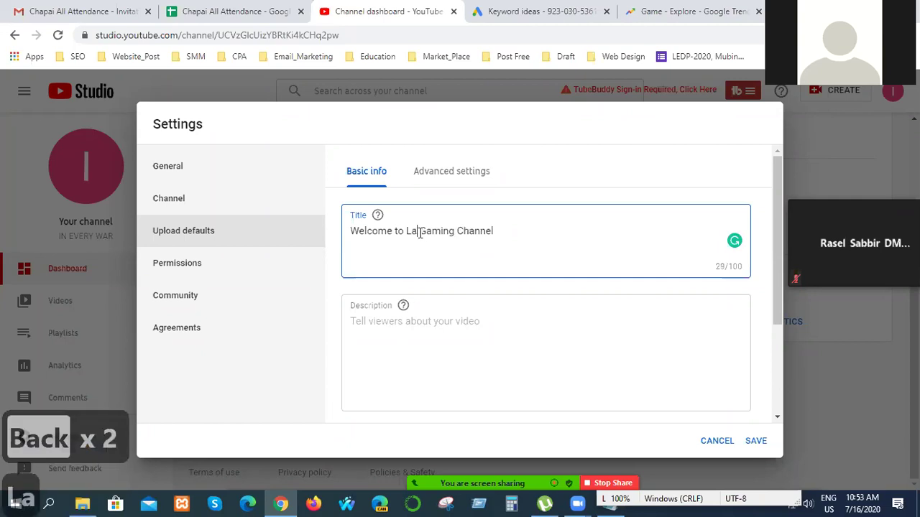
pyautogui.write(' V')
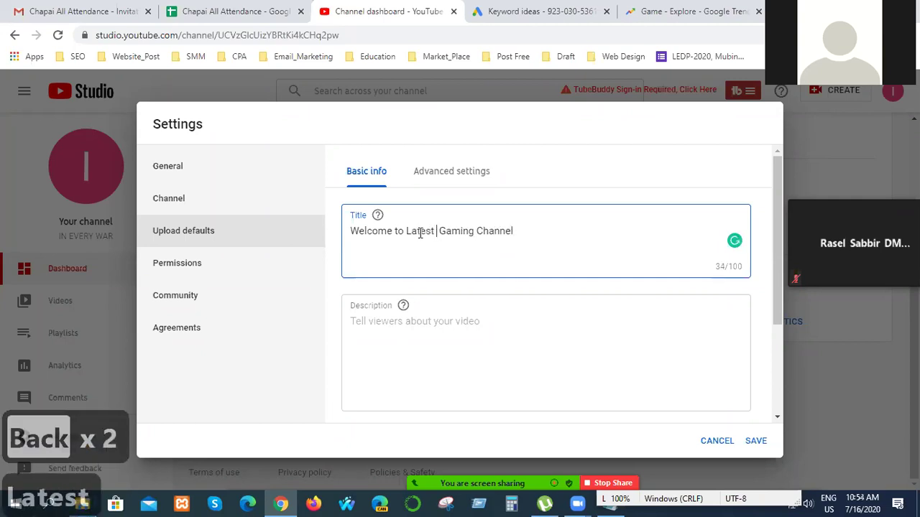
pyautogui.write('ideo')
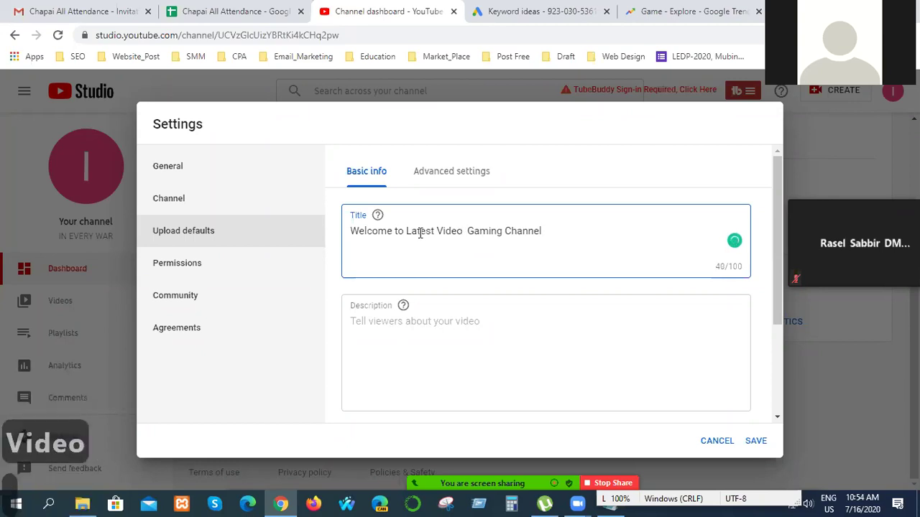
pyautogui.write(' U')
pyautogui.write('plodin')
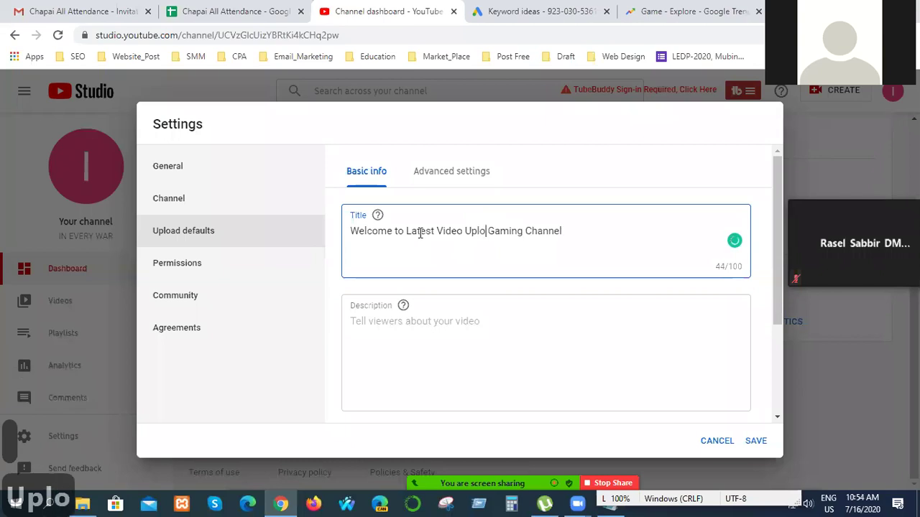
pyautogui.write('g')
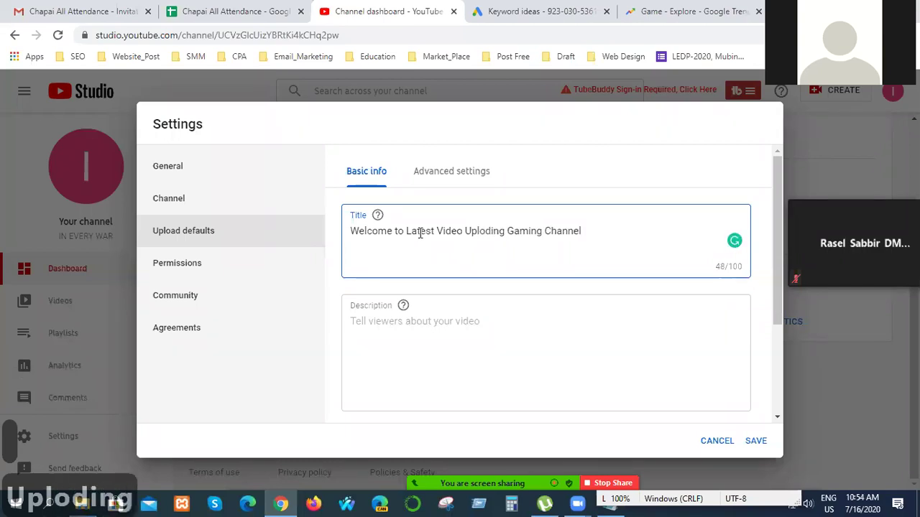
pyautogui.click(602, 237)
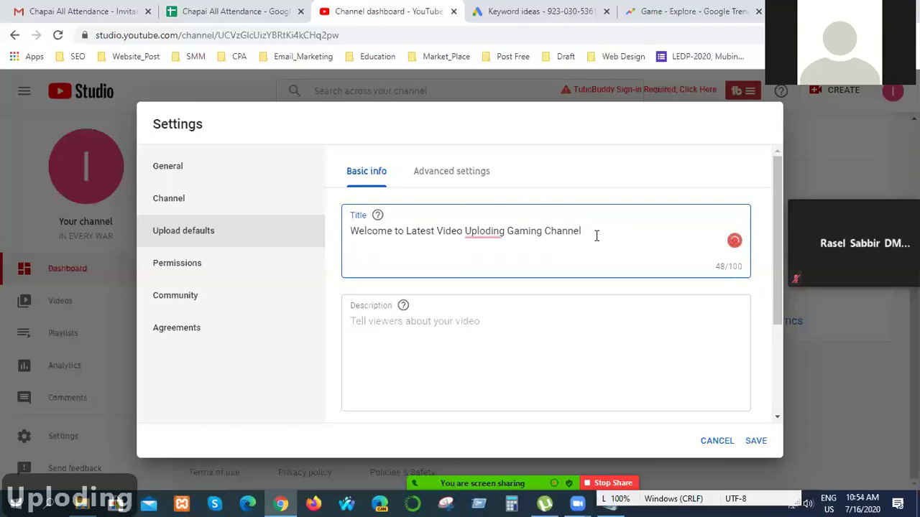
pyautogui.click(482, 243)
pyautogui.rightClick(481, 237)
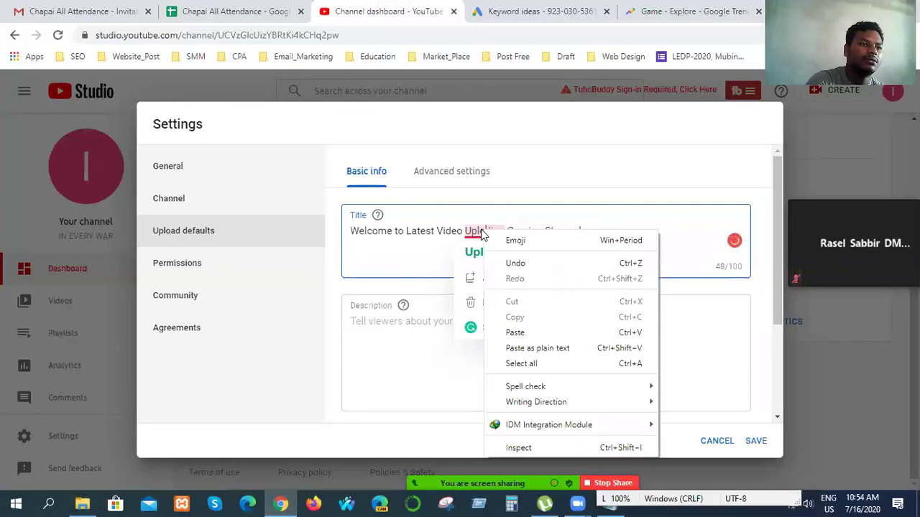
pyautogui.click(475, 252)
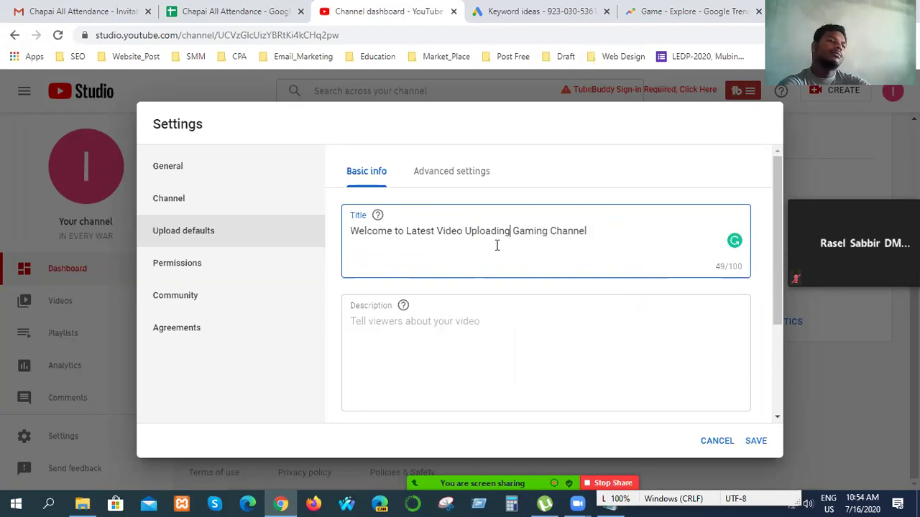
# Step: Place the cursor in the default upload Description box
pyautogui.click(398, 322)
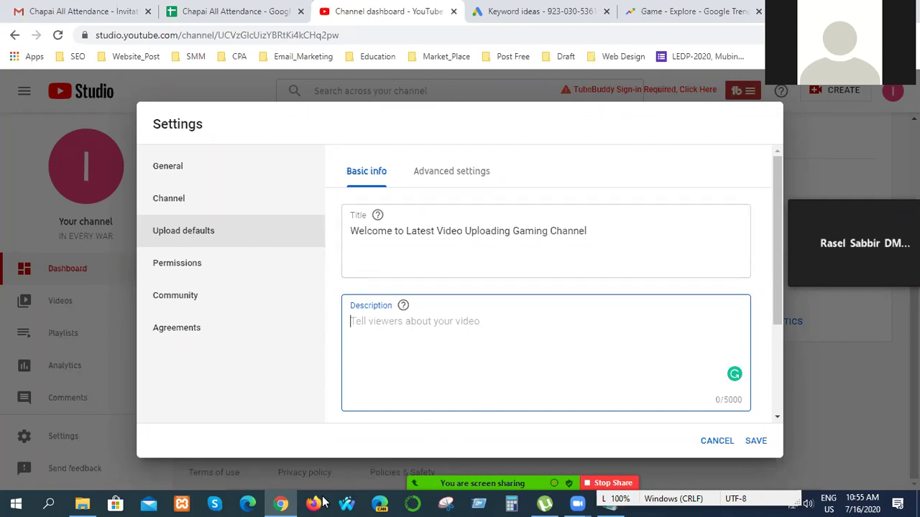
# Step: Bring up Firefox, dismiss the default-browser prompt, and go to YouTube
pyautogui.moveTo(281, 503)
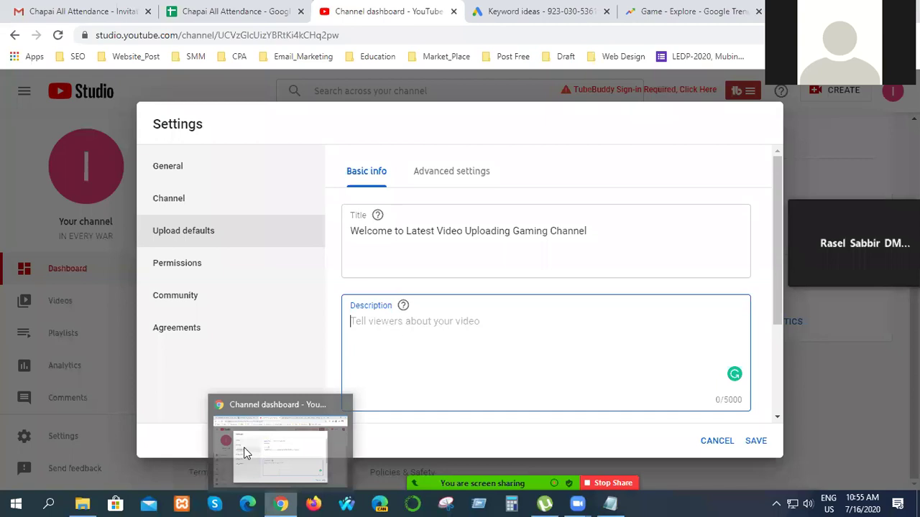
pyautogui.click(314, 503)
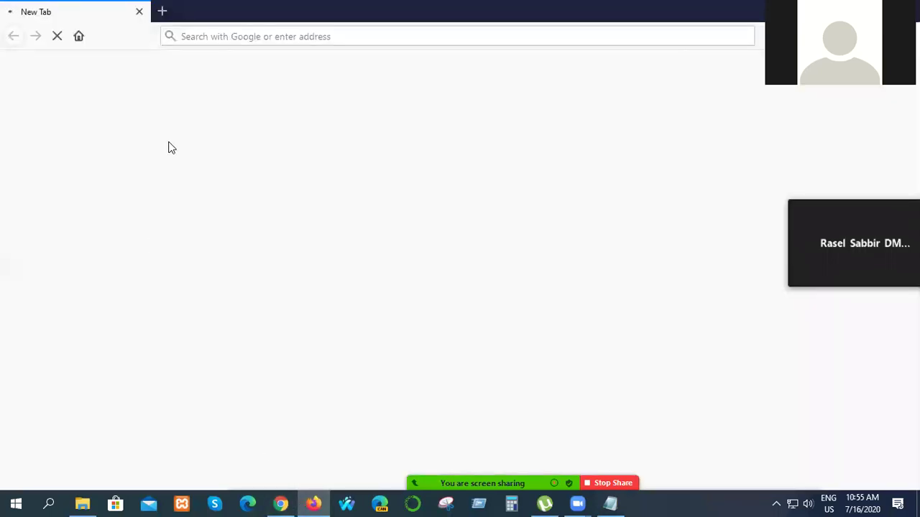
pyautogui.click(535, 273)
pyautogui.click(164, 12)
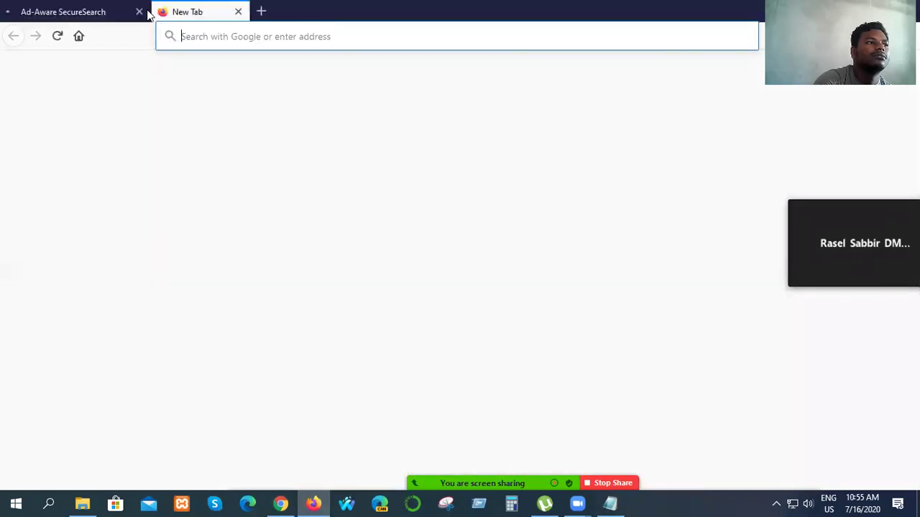
pyautogui.click(139, 12)
pyautogui.click(499, 207)
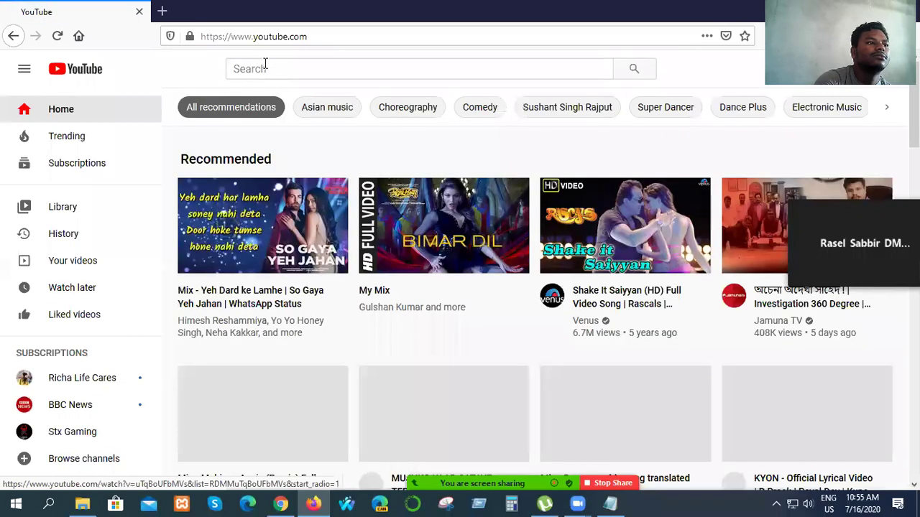
# Step: Search YouTube for 'pubg game'
pyautogui.click(266, 64)
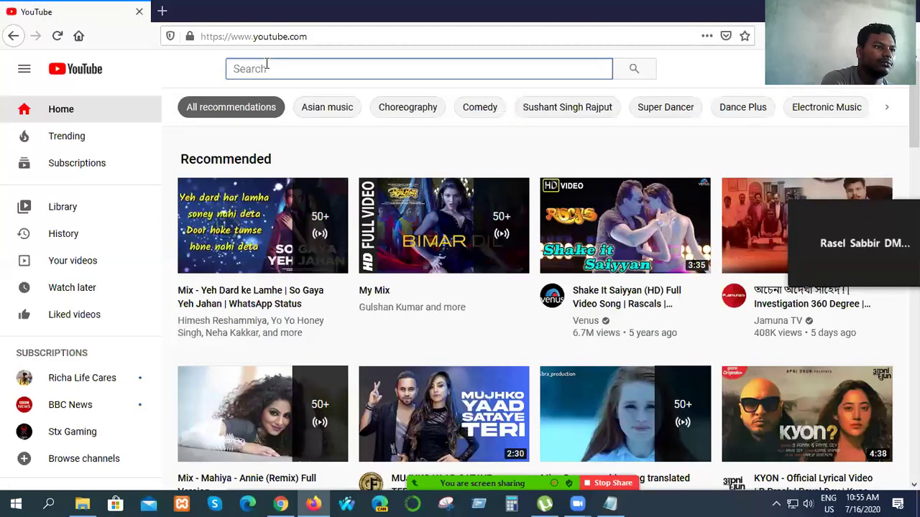
pyautogui.write('pub')
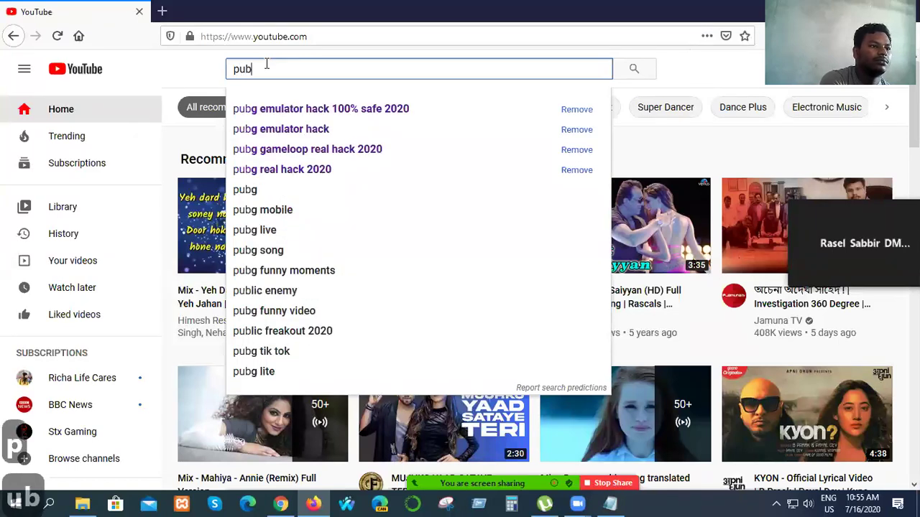
pyautogui.write('g ')
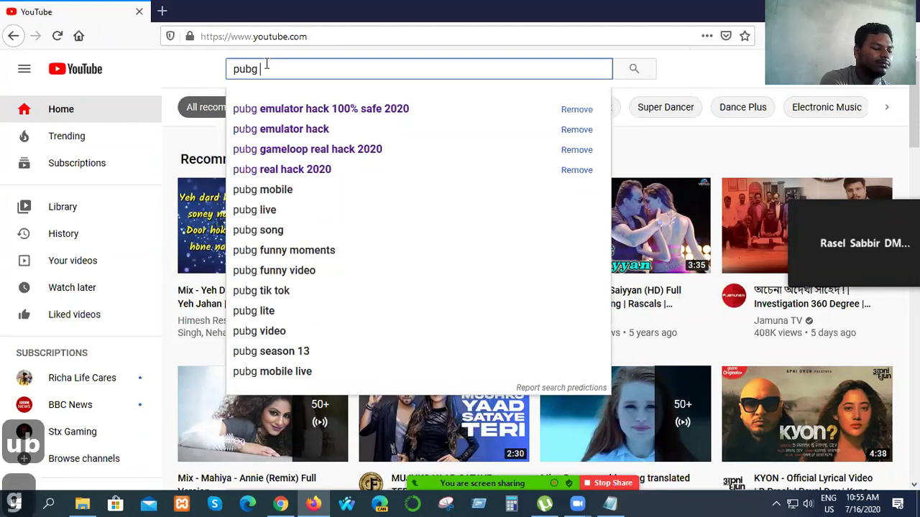
pyautogui.write('game')
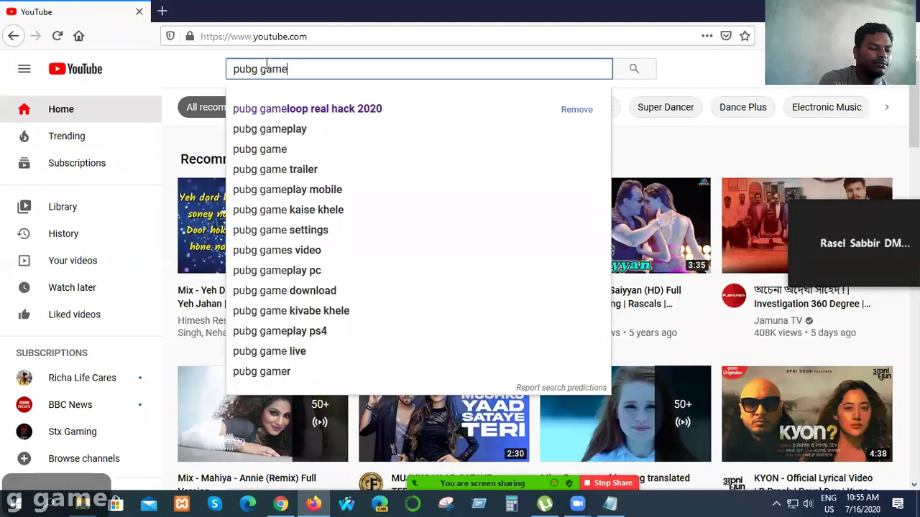
pyautogui.press('Return')
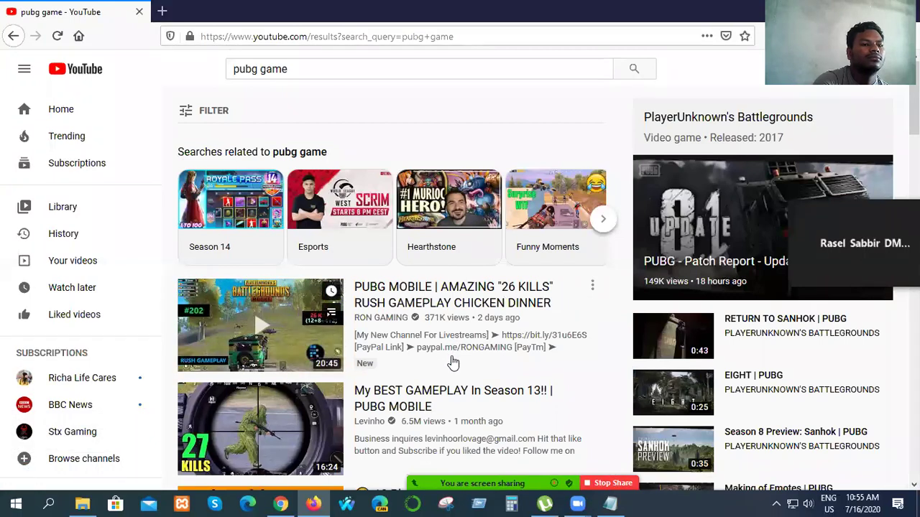
pyautogui.scroll(-1, 452, 363)
# Step: Open the top PUBG MOBILE 26 KILLS video, then the RON GAMING channel's About tab
pyautogui.click(391, 224)
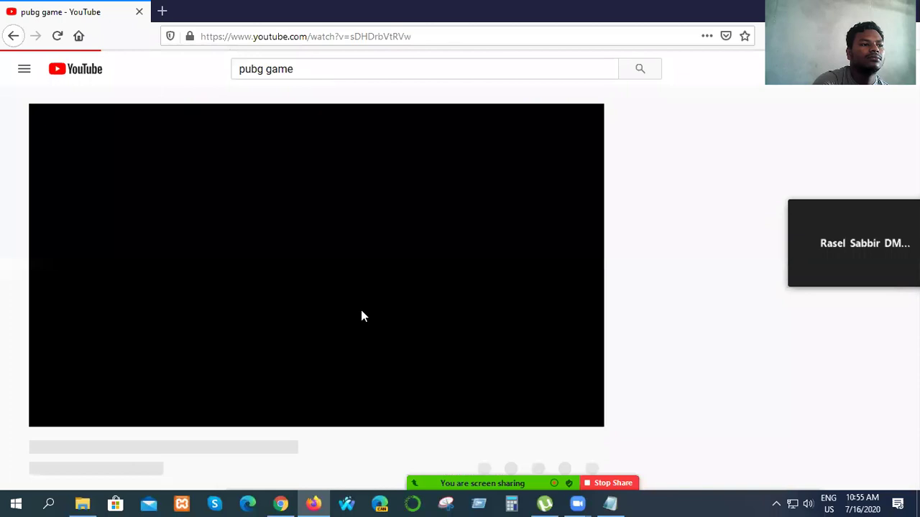
pyautogui.scroll(-2, 318, 410)
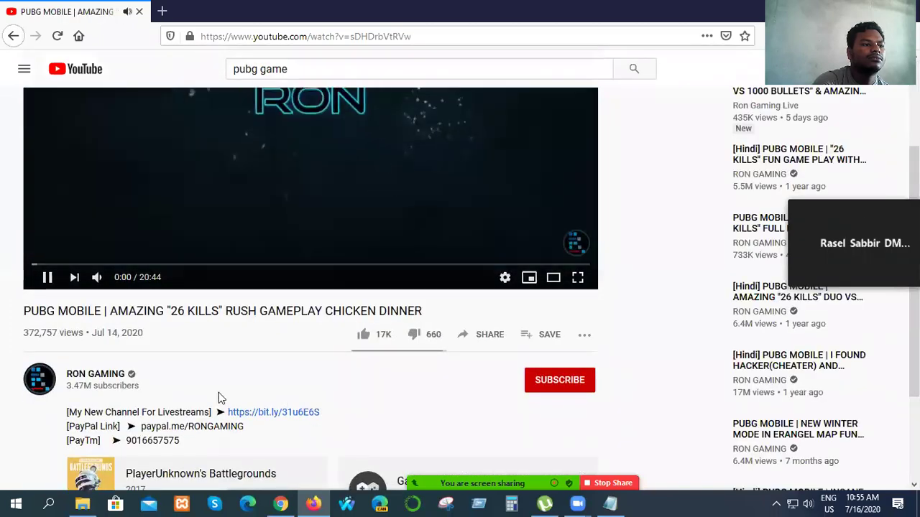
pyautogui.scroll(-2, 219, 392)
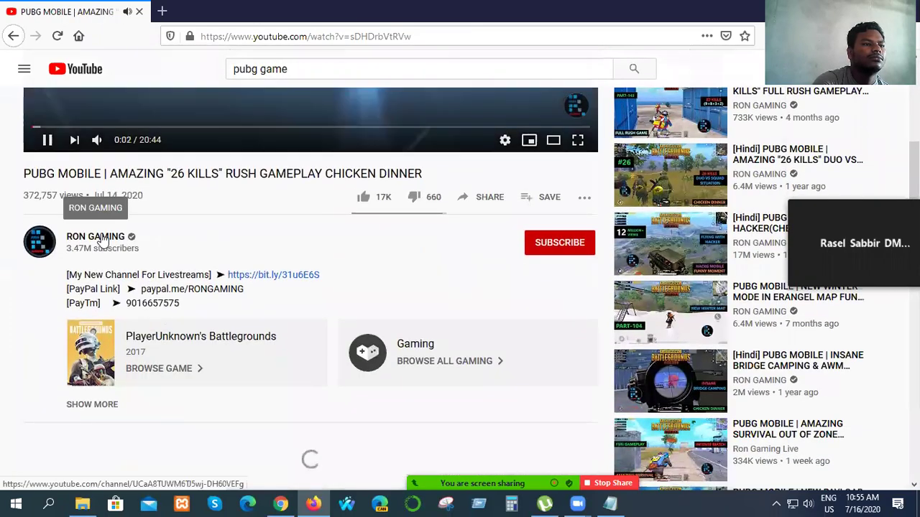
pyautogui.click(101, 239)
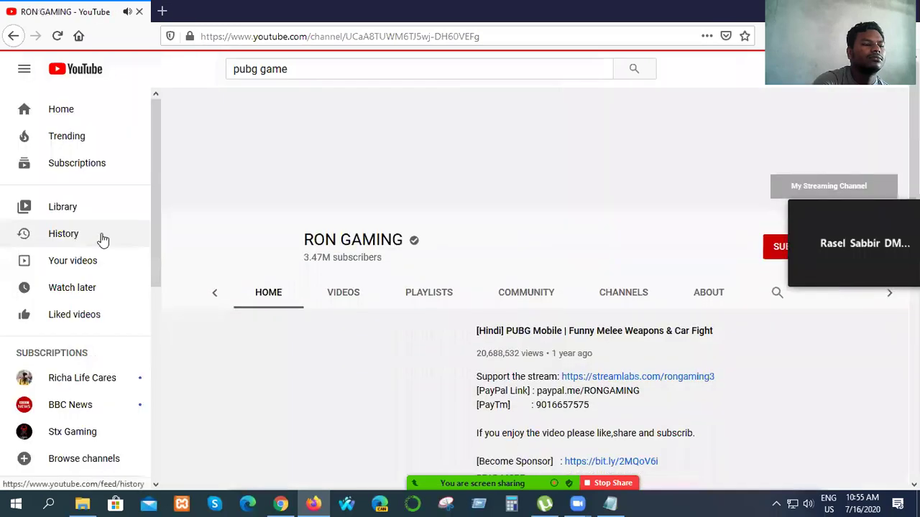
pyautogui.scroll(-2, 645, 311)
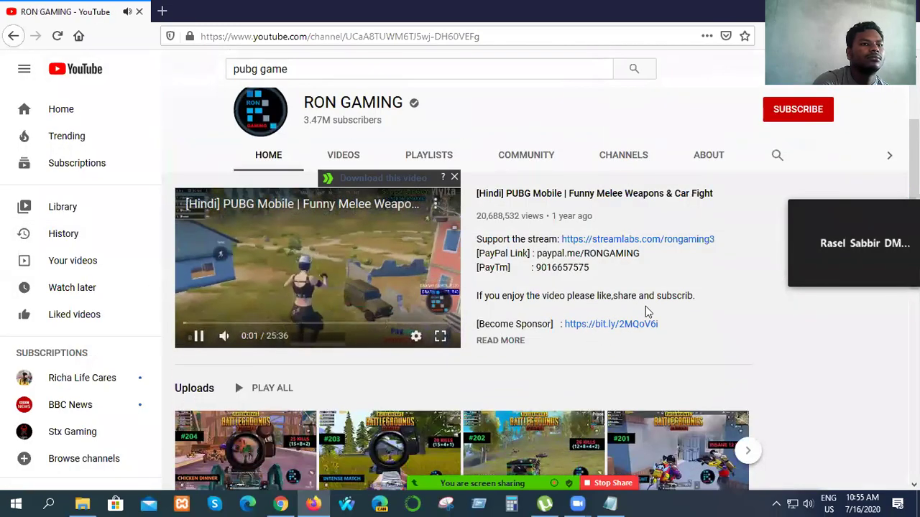
pyautogui.click(712, 161)
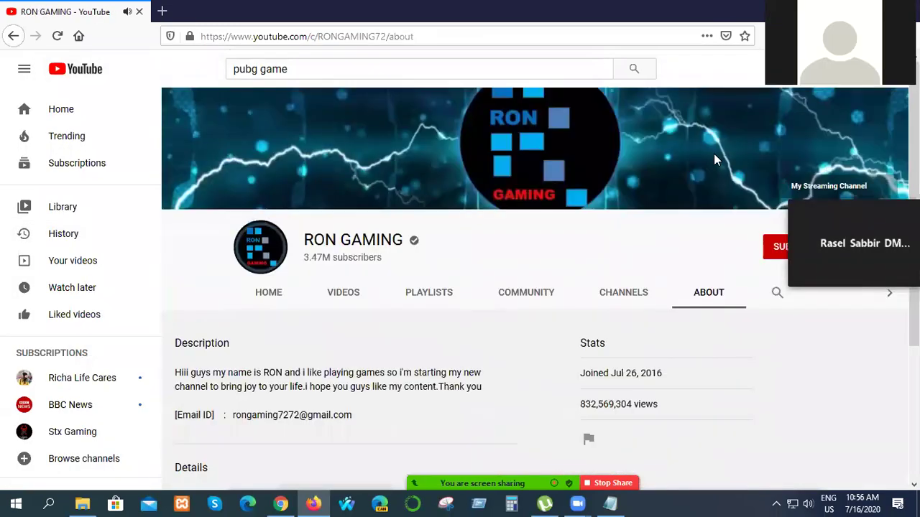
pyautogui.scroll(-2, 376, 381)
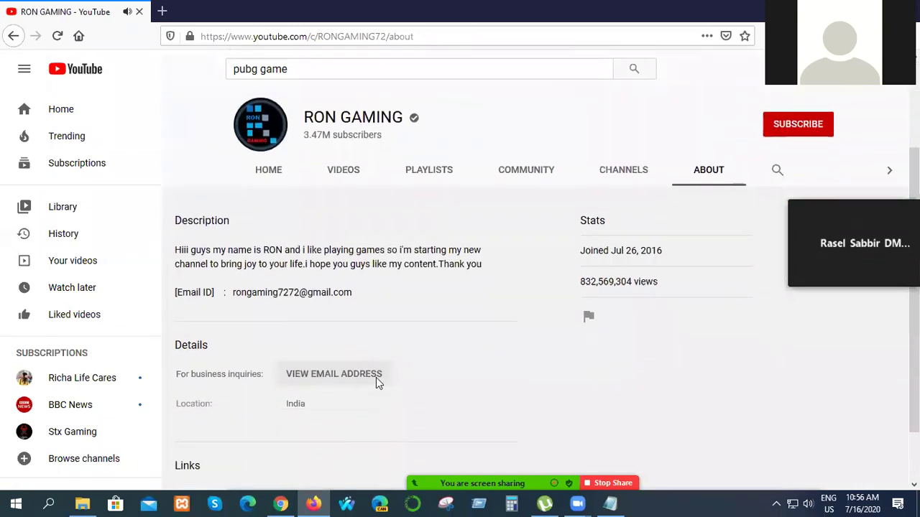
pyautogui.scroll(-1, 376, 378)
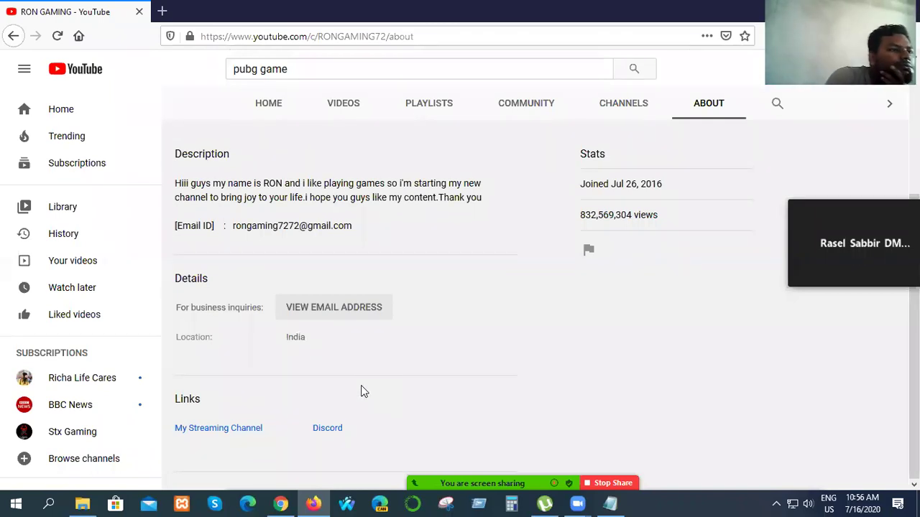
pyautogui.scroll(2, 363, 401)
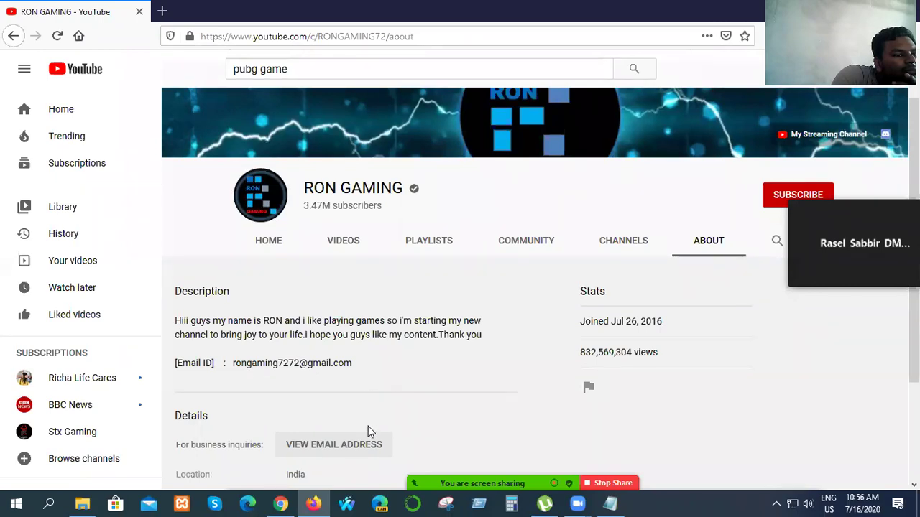
# Step: Back in Studio, type 'Thank you for visiting my channel. We are uploding' as the default description
pyautogui.click(280, 504)
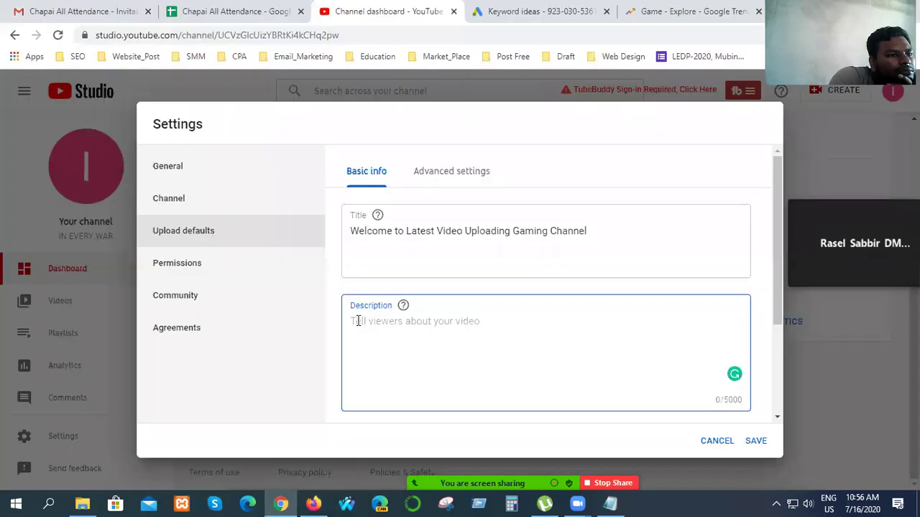
pyautogui.write('Thank')
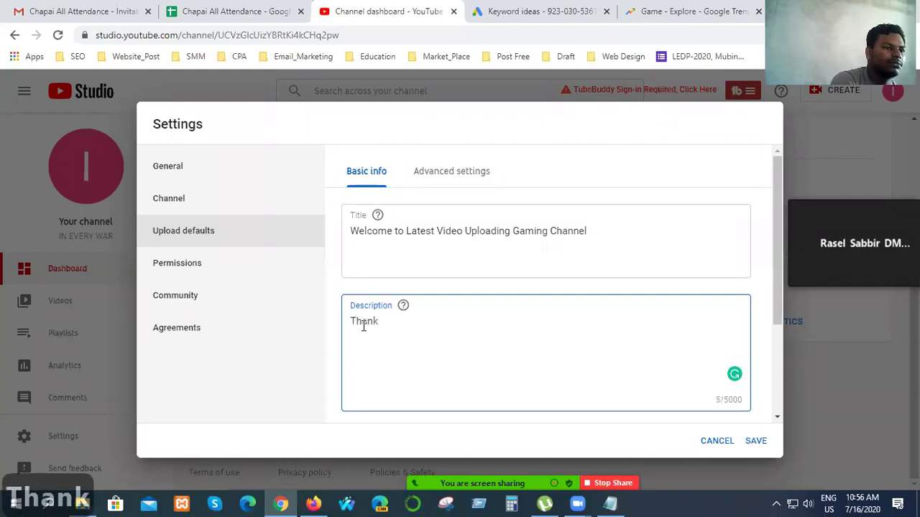
pyautogui.write(' you ')
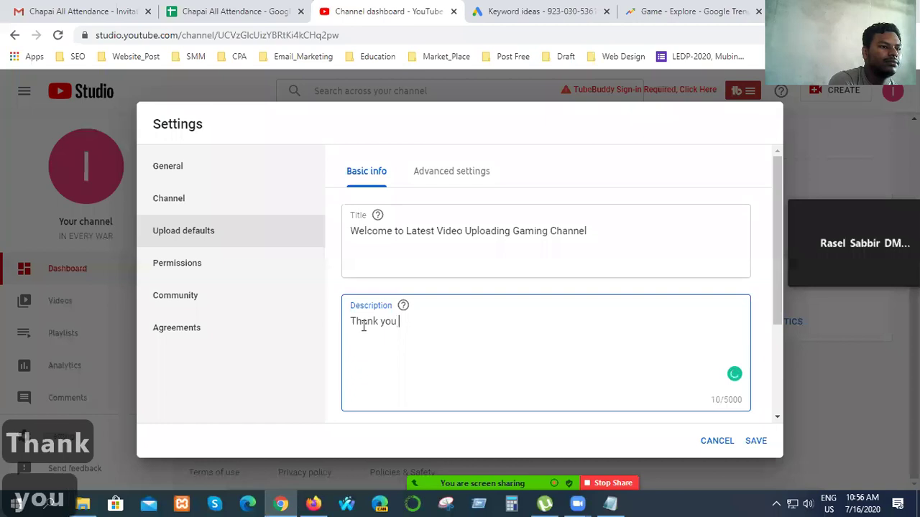
pyautogui.write('for ')
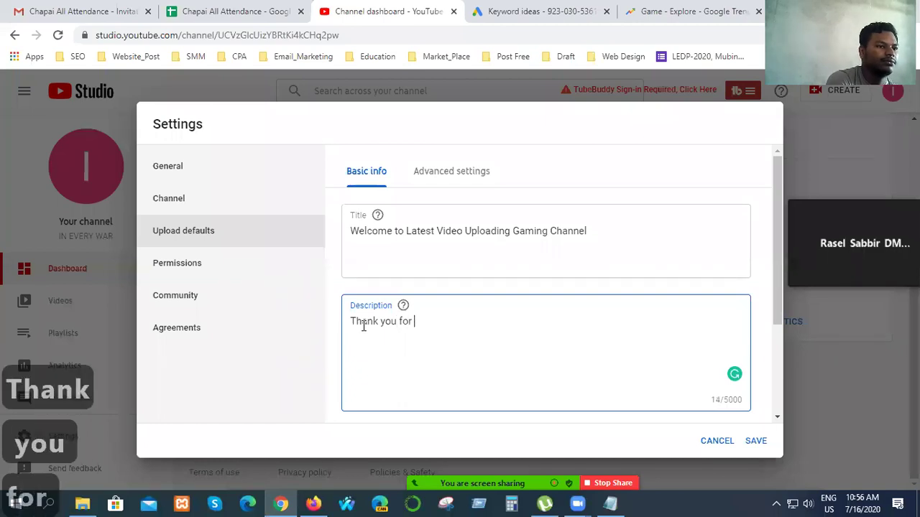
pyautogui.write('vid')
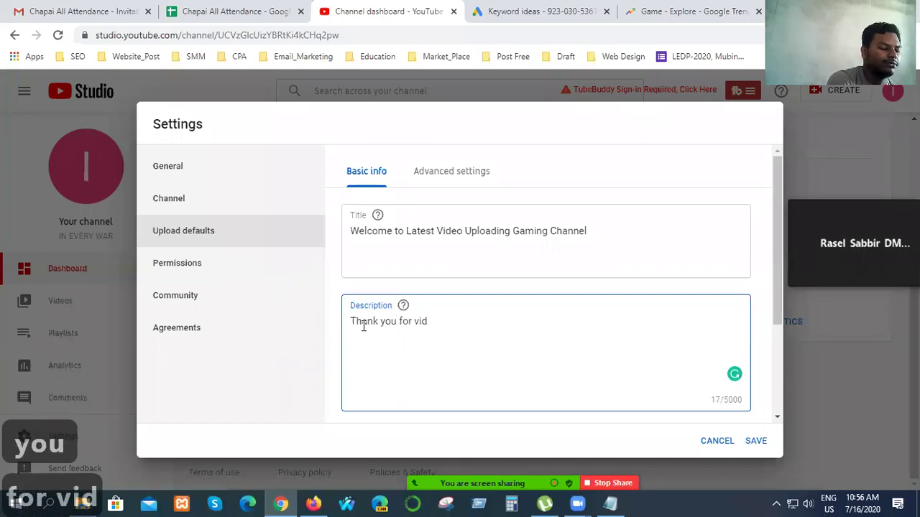
pyautogui.press('BackSpace')
pyautogui.write('siting')
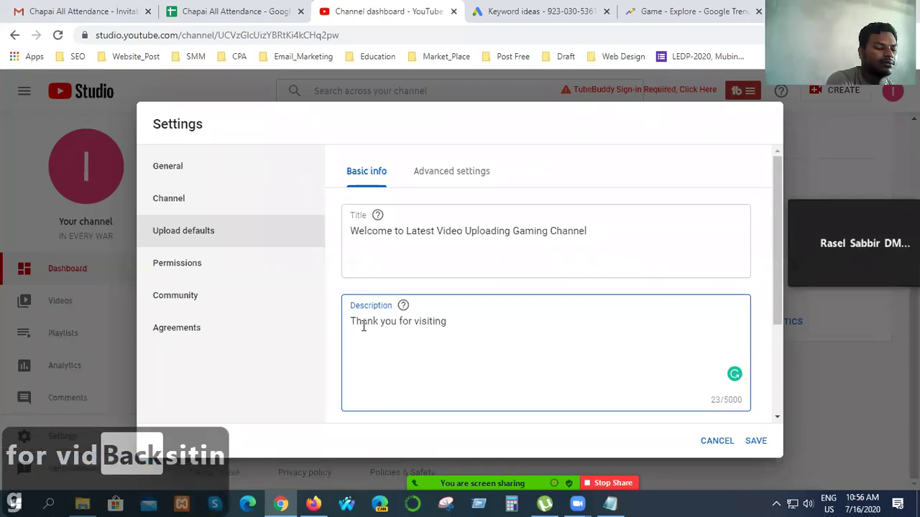
pyautogui.write(' my c')
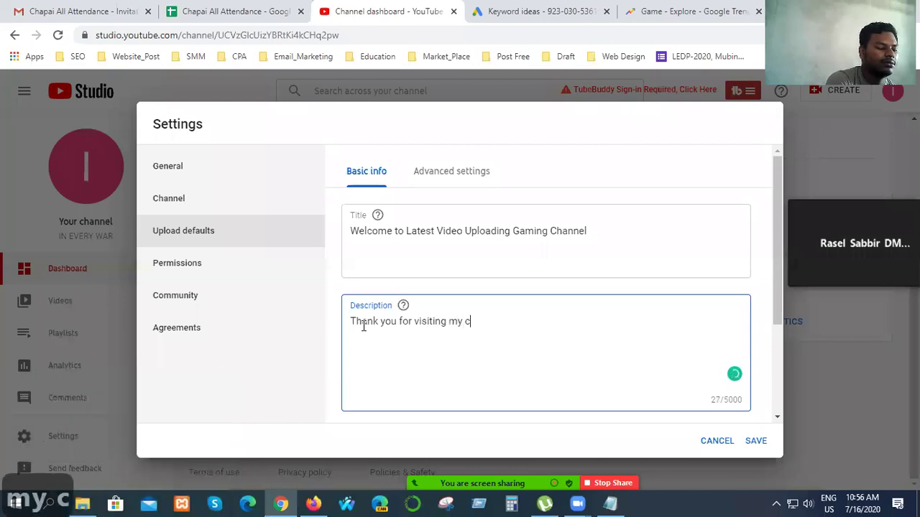
pyautogui.write('hannel')
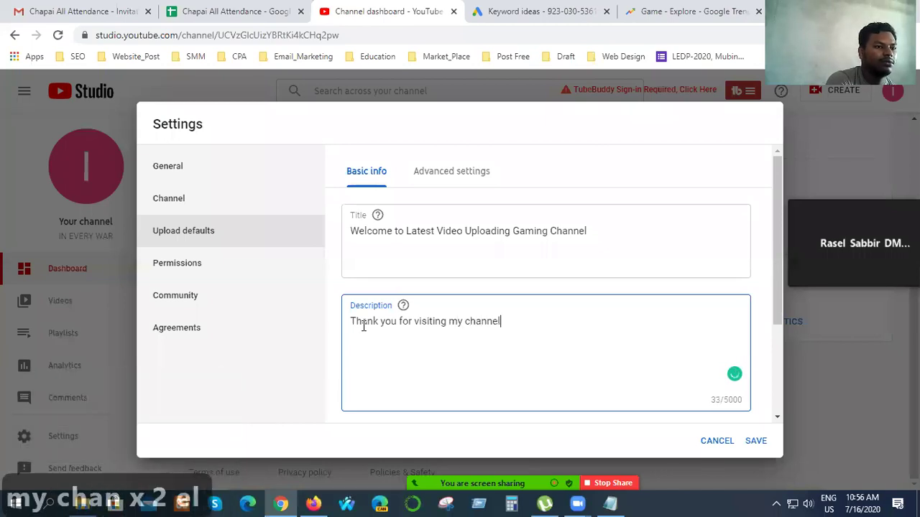
pyautogui.press('BackSpace')
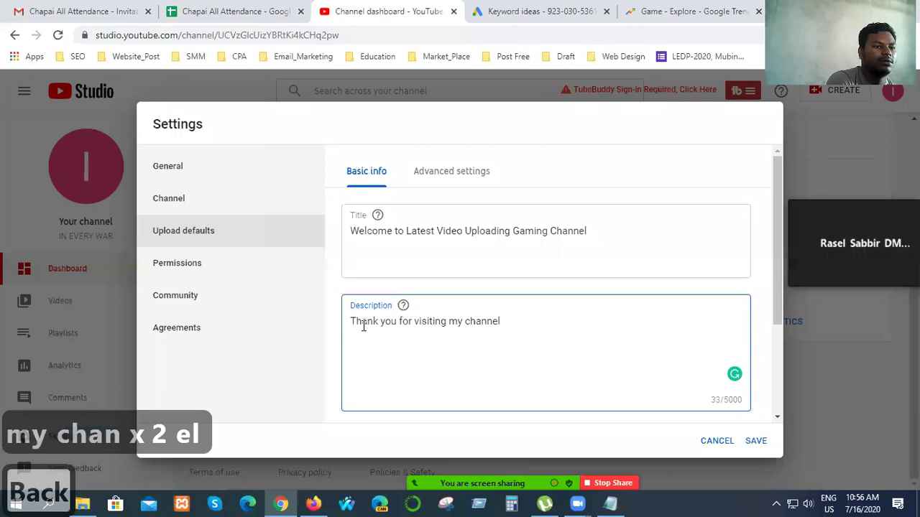
pyautogui.write('.')
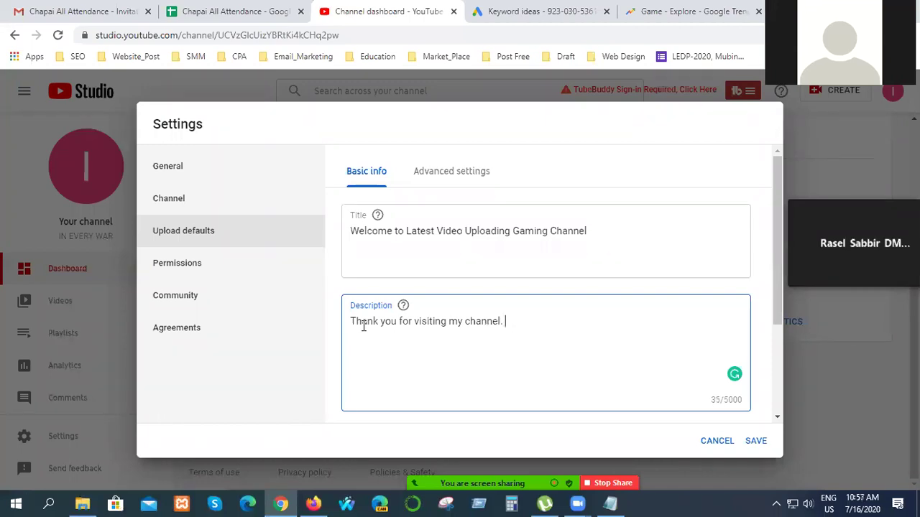
pyautogui.write('W')
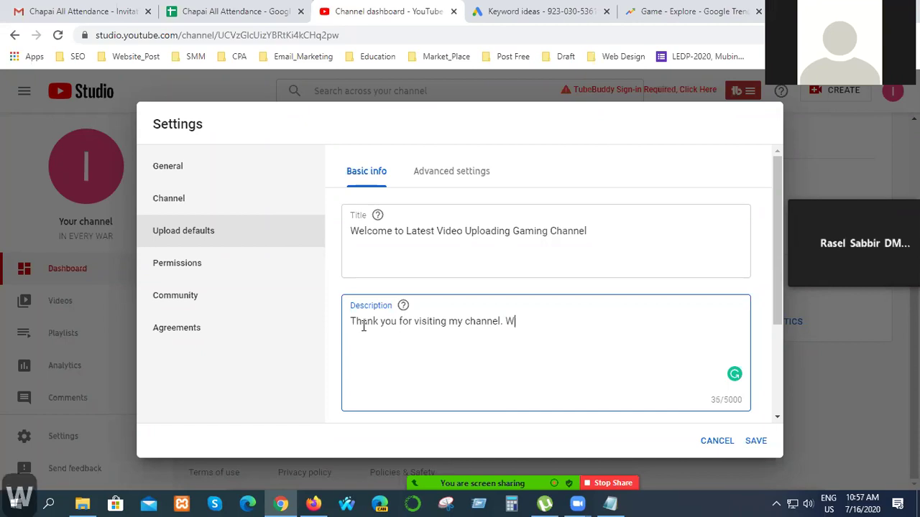
pyautogui.write('elco')
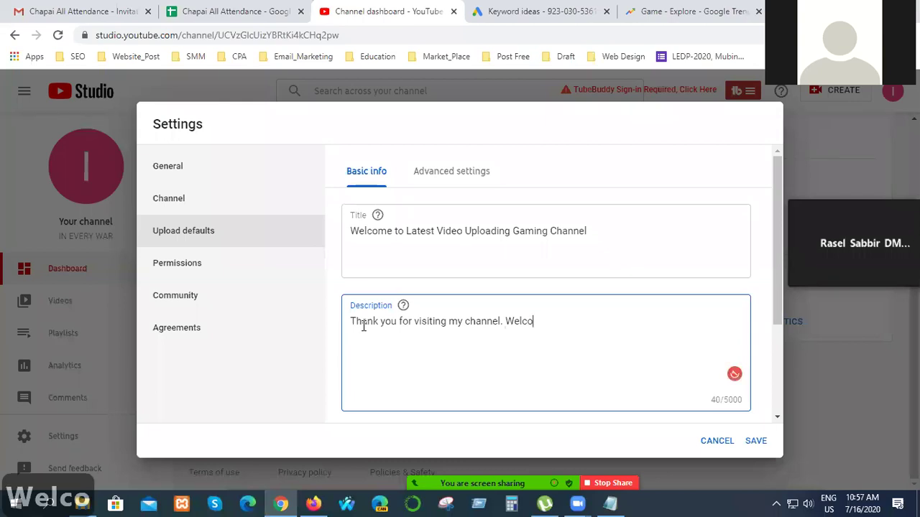
pyautogui.press('BackSpace')
pyautogui.press('BackSpace')
pyautogui.press('BackSpace')
pyautogui.press('BackSpace')
pyautogui.press('BackSpace')
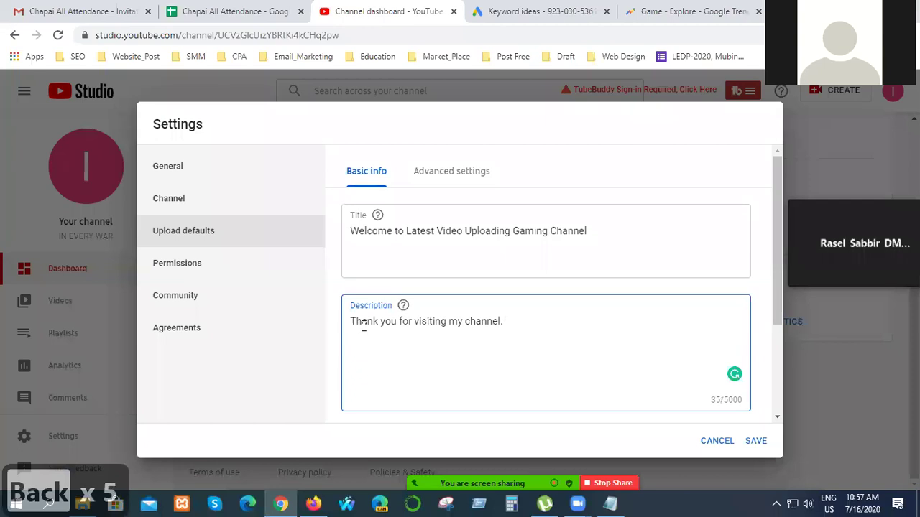
pyautogui.write('We')
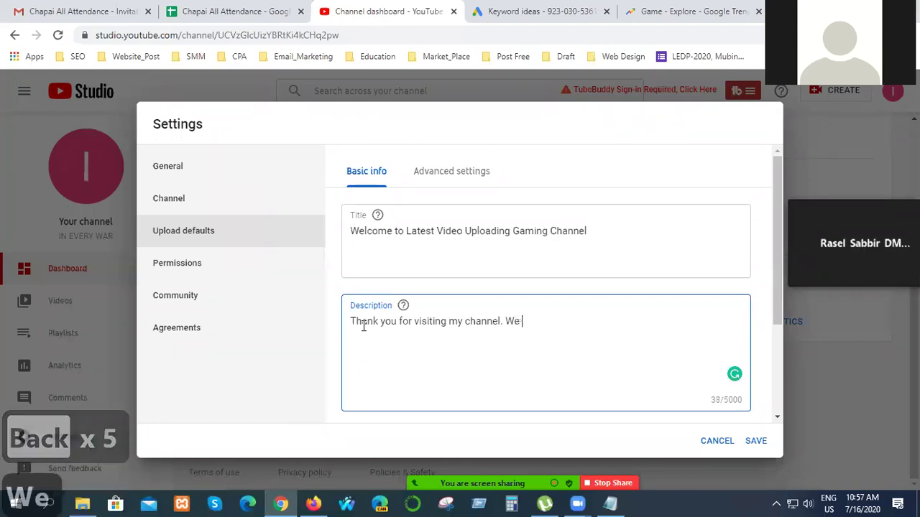
pyautogui.write(' are ')
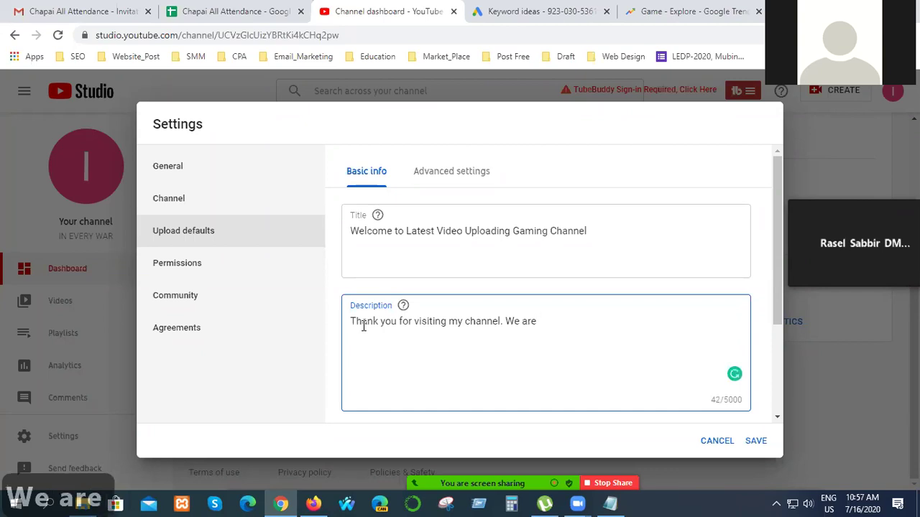
pyautogui.write('uploding')
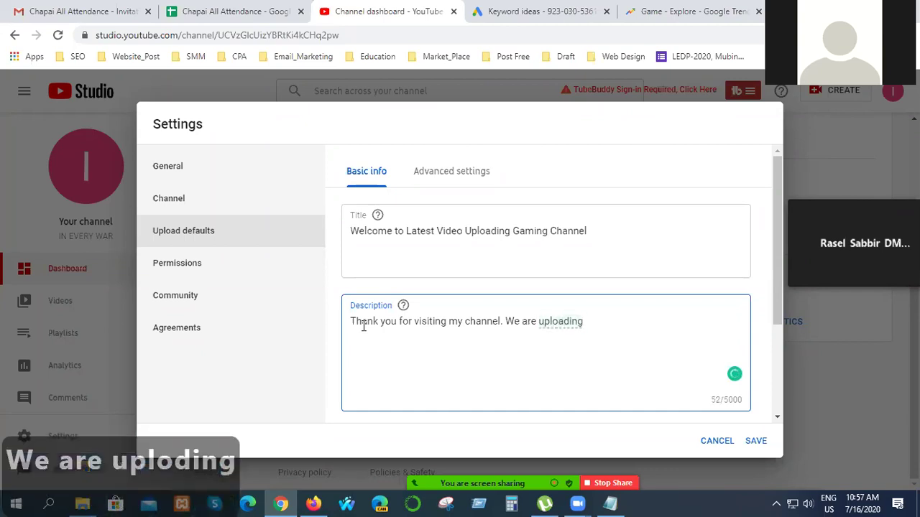
# Step: Correct the misspelled 'uploding' to 'uploading' using the spelling suggestions
pyautogui.rightClick(564, 323)
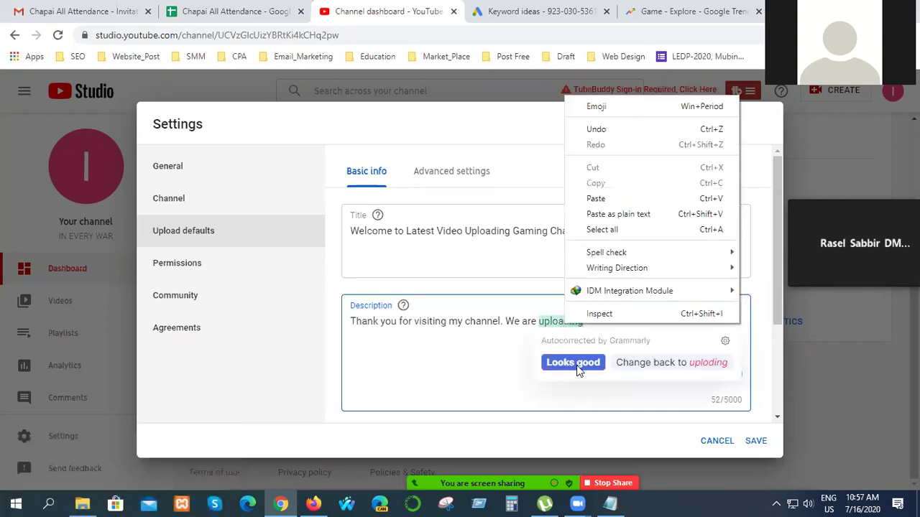
pyautogui.click(704, 362)
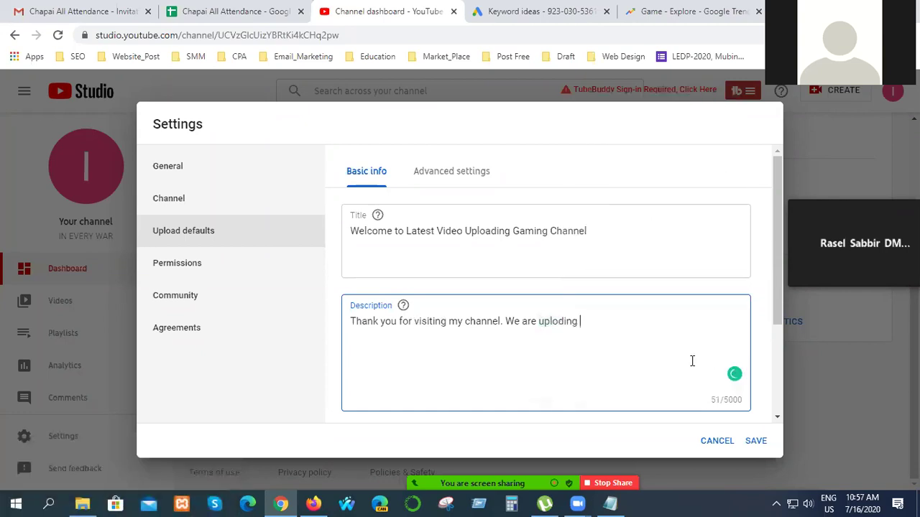
pyautogui.rightClick(553, 323)
pyautogui.click(565, 342)
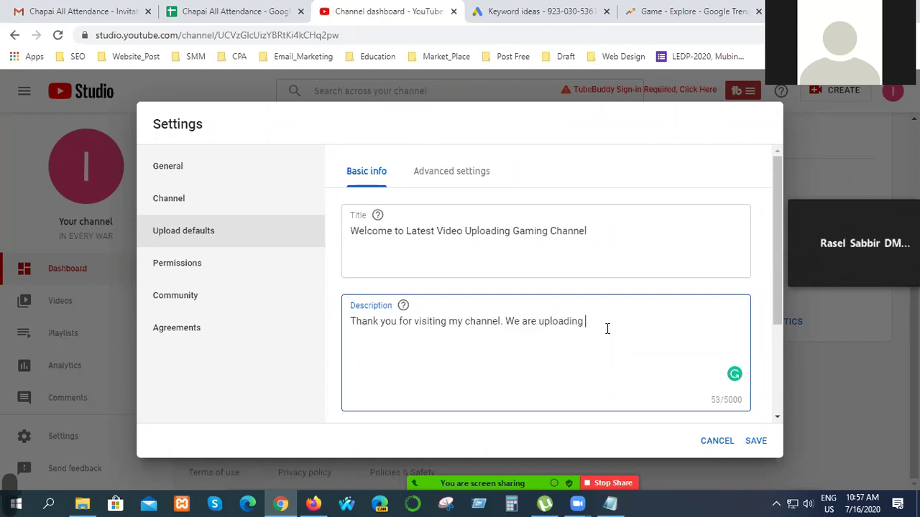
# Step: Add 'new videos every day.', splitting 'everyday', and begin 'You can Enjoi'
pyautogui.write('new')
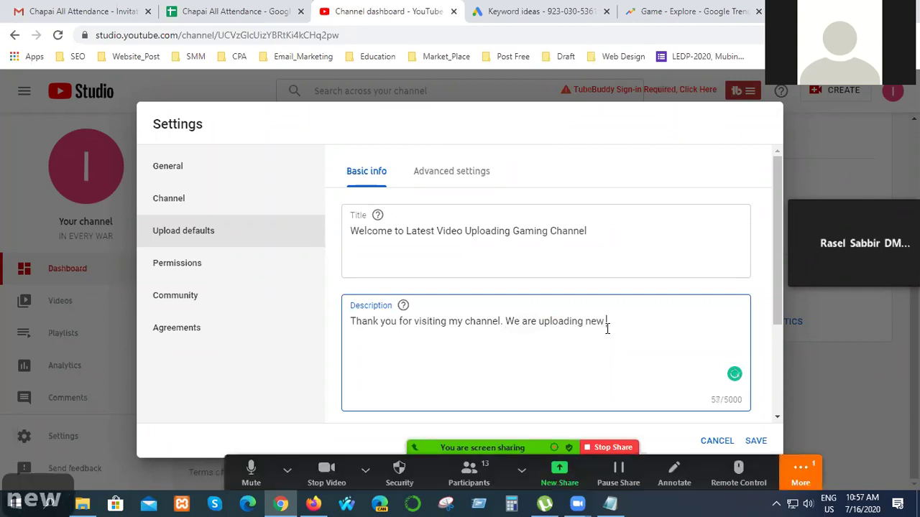
pyautogui.write(' videos ')
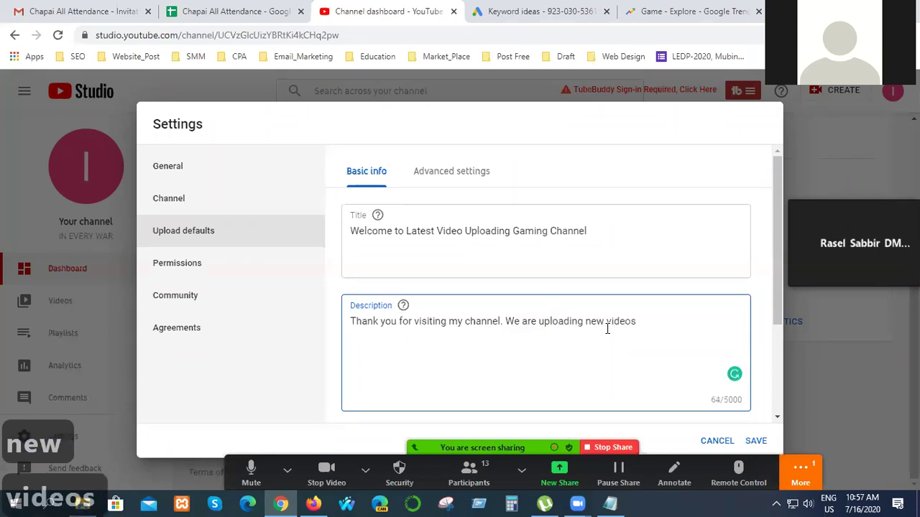
pyautogui.write('every')
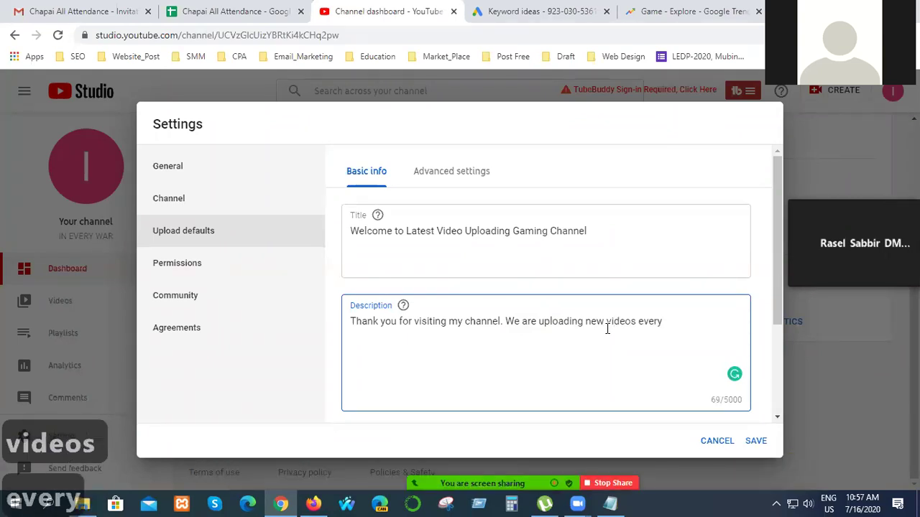
pyautogui.write('day')
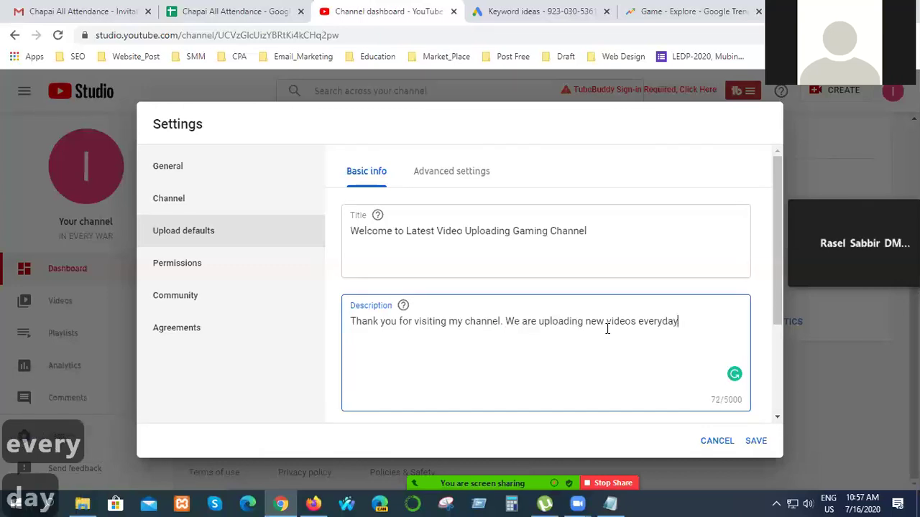
pyautogui.press('BackSpace')
pyautogui.write('.')
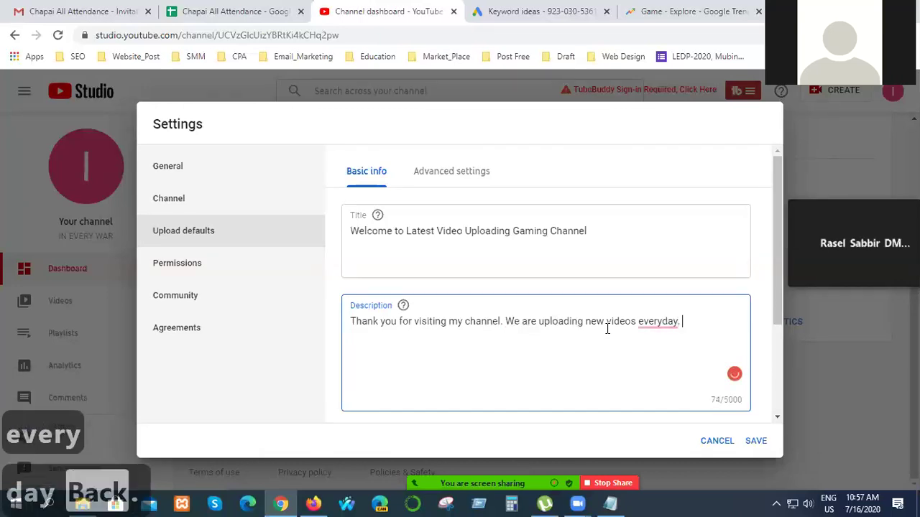
pyautogui.rightClick(662, 324)
pyautogui.click(668, 362)
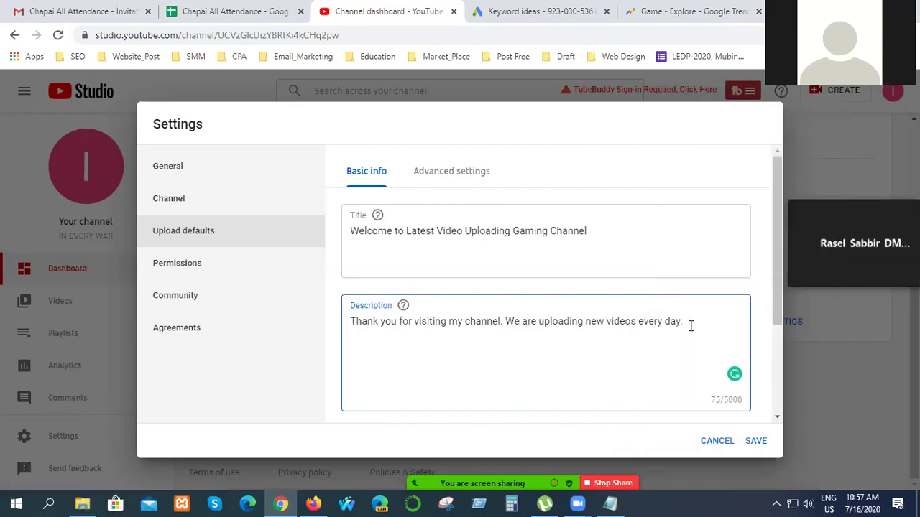
pyautogui.press('BackSpace')
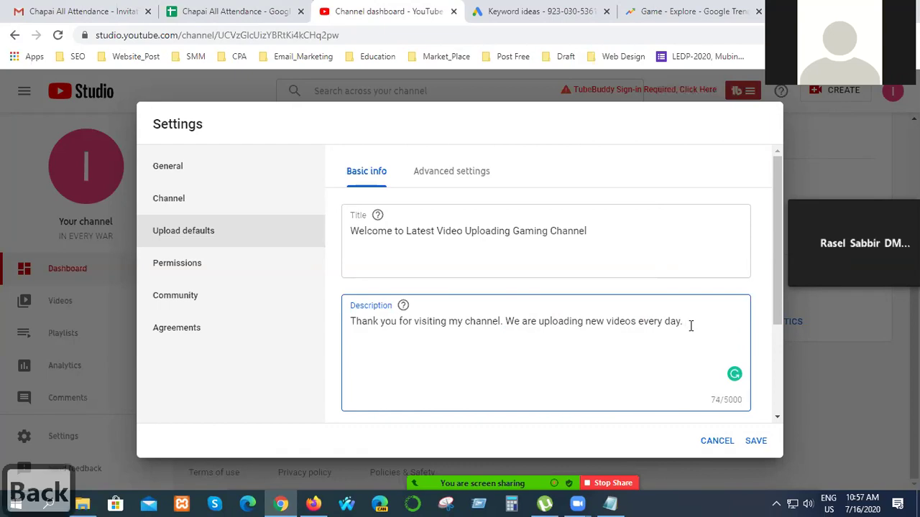
pyautogui.write('Yo')
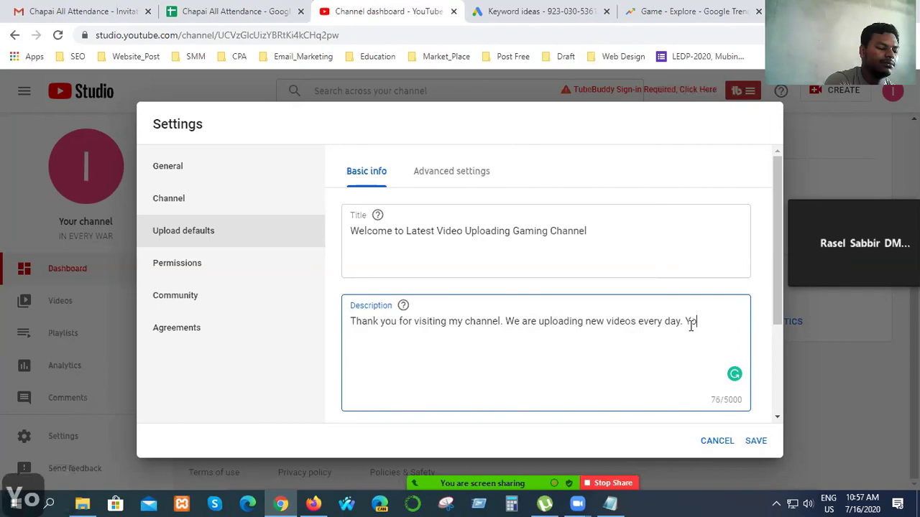
pyautogui.write('u can ')
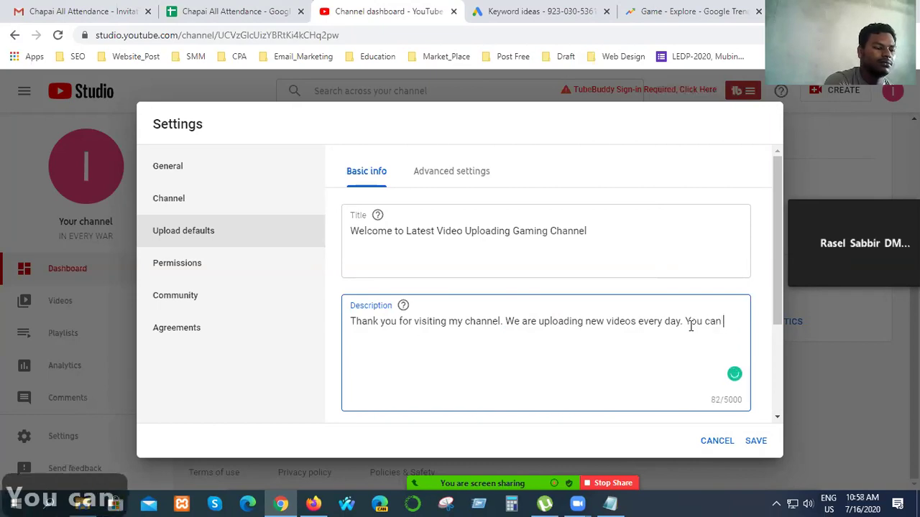
pyautogui.write('E')
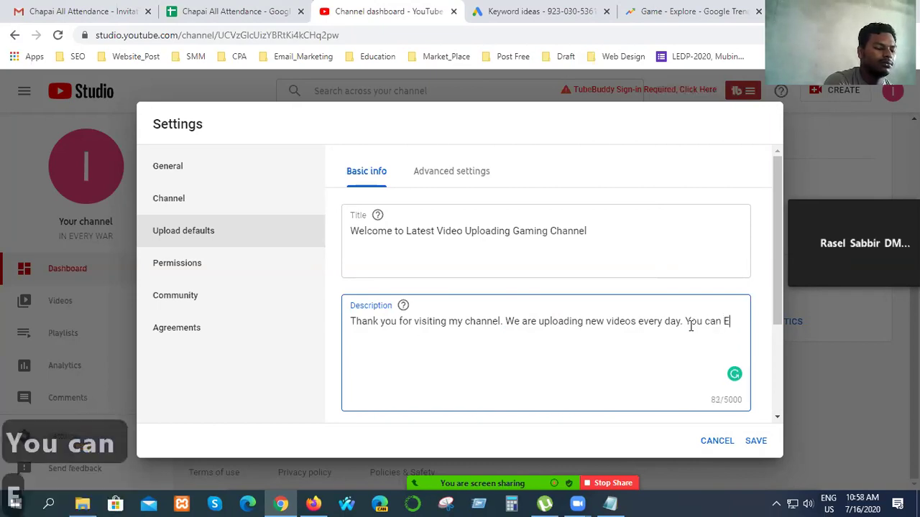
pyautogui.write('njoi')
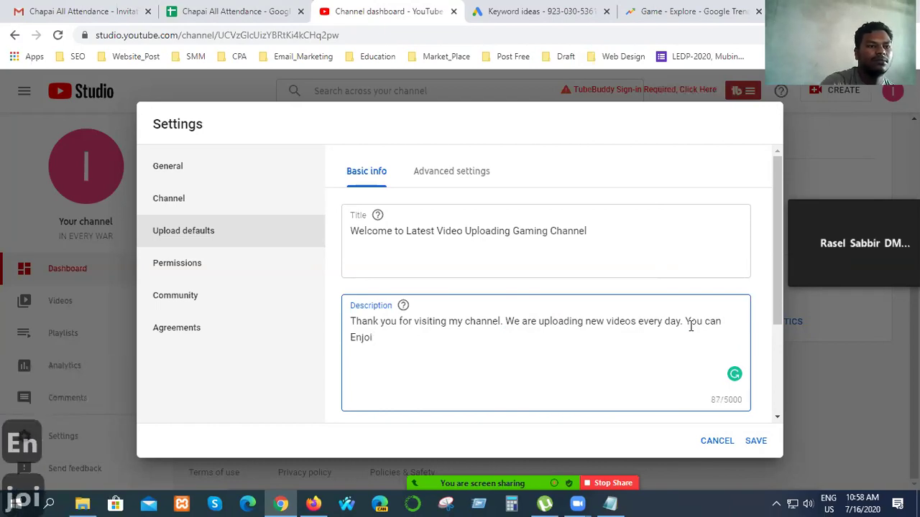
# Step: Continue the description as 'You can enjoy those video and can learn new trick'
pyautogui.press('BackSpace')
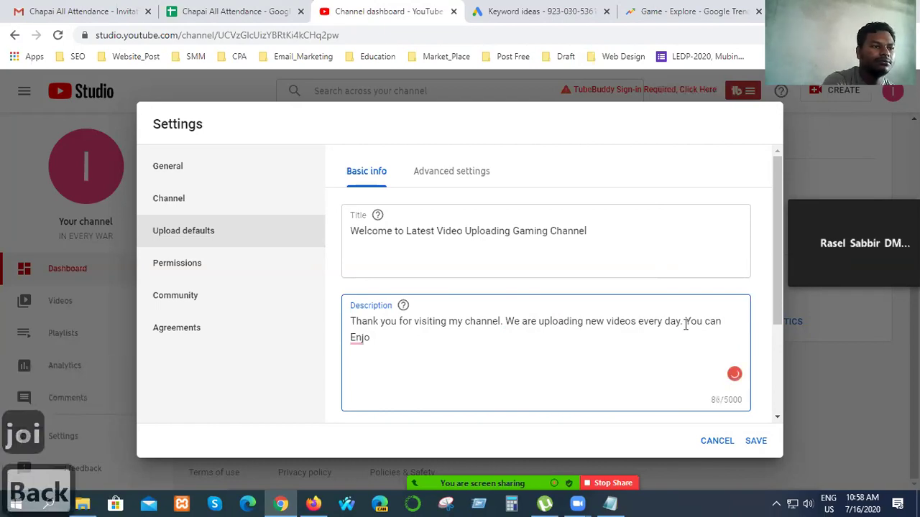
pyautogui.press('BackSpace')
pyautogui.press('BackSpace')
pyautogui.press('BackSpace')
pyautogui.press('BackSpace')
pyautogui.write('e')
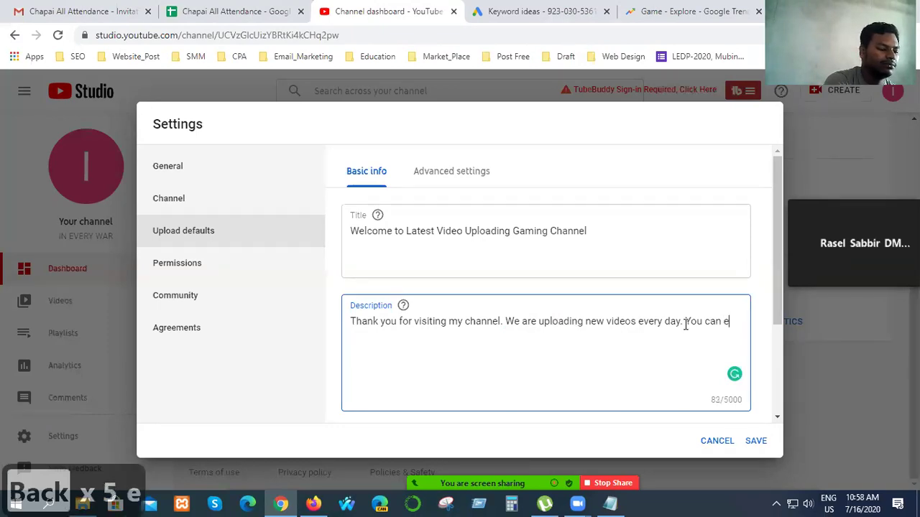
pyautogui.write('njoy ')
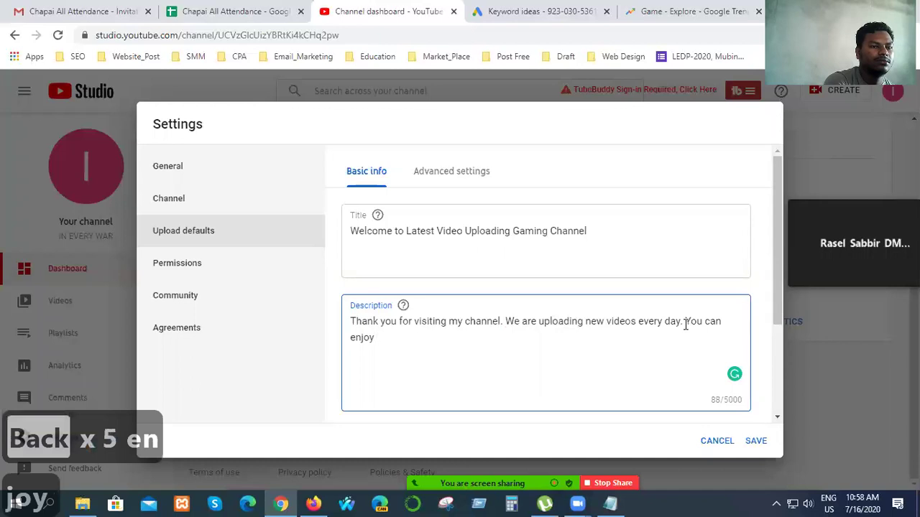
pyautogui.write('and')
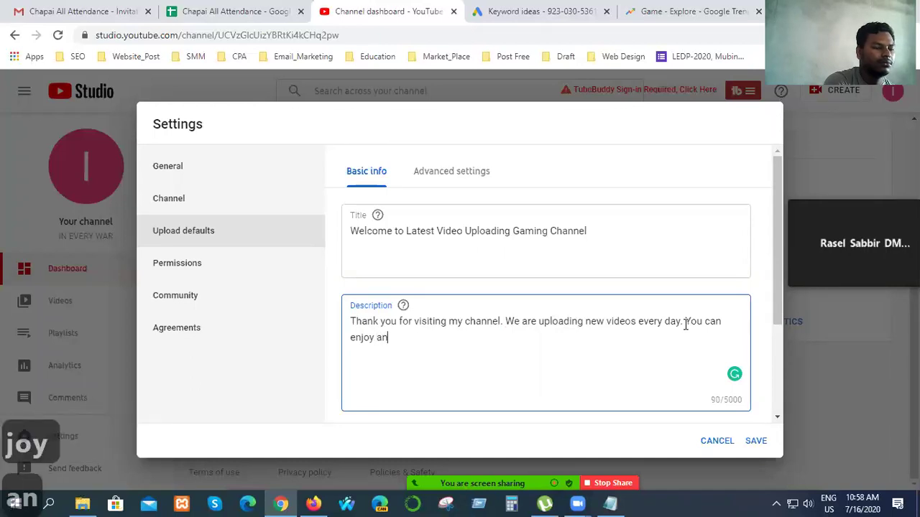
pyautogui.press('BackSpace')
pyautogui.press('BackSpace')
pyautogui.press('BackSpace')
pyautogui.press('BackSpace')
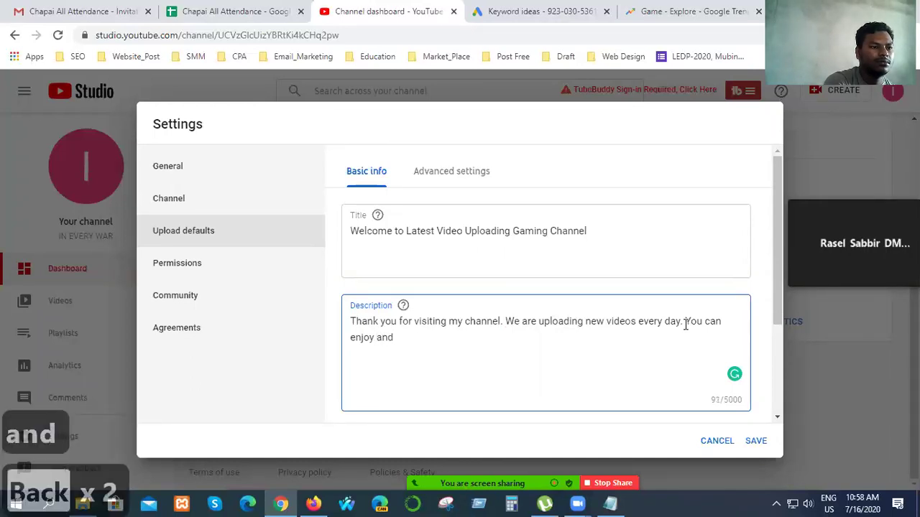
pyautogui.write('th')
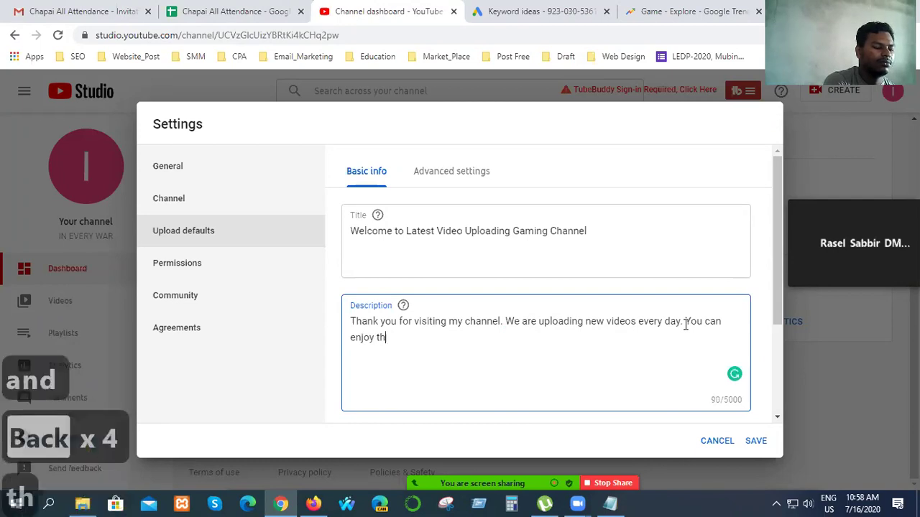
pyautogui.write('ose ')
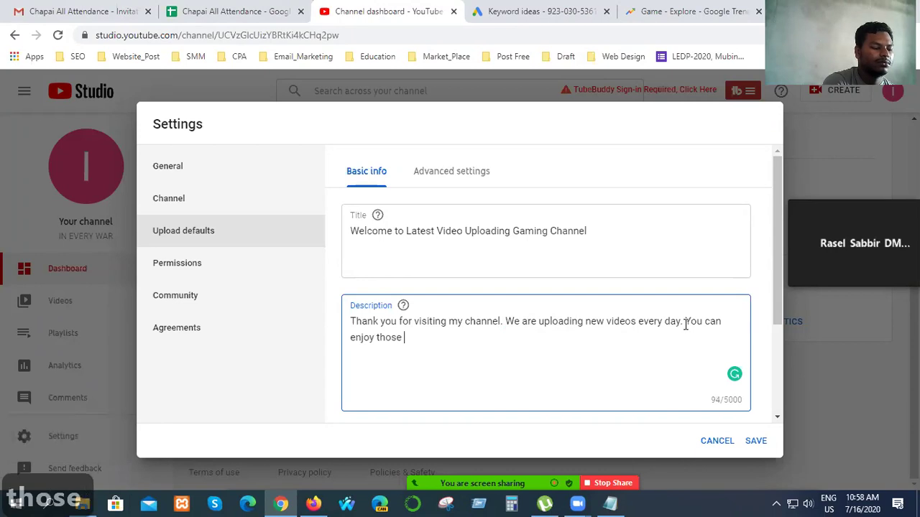
pyautogui.write('vide')
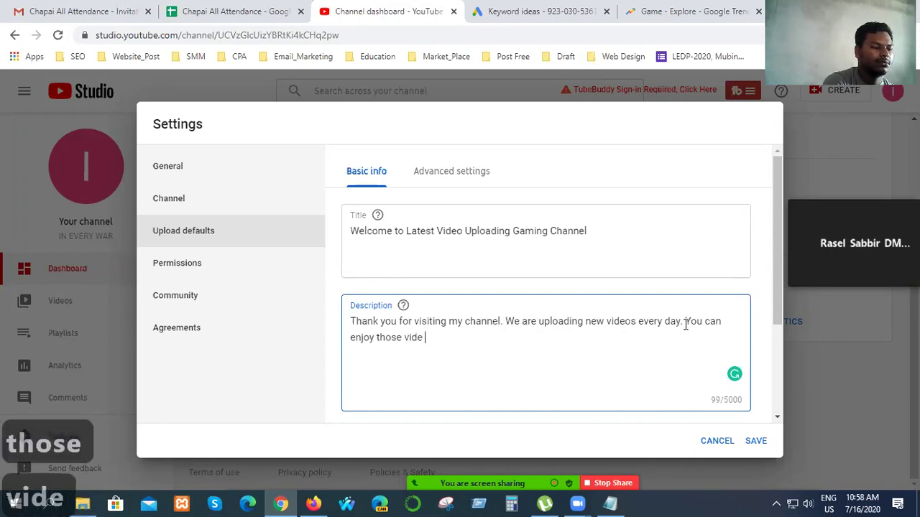
pyautogui.press('BackSpace')
pyautogui.press('BackSpace')
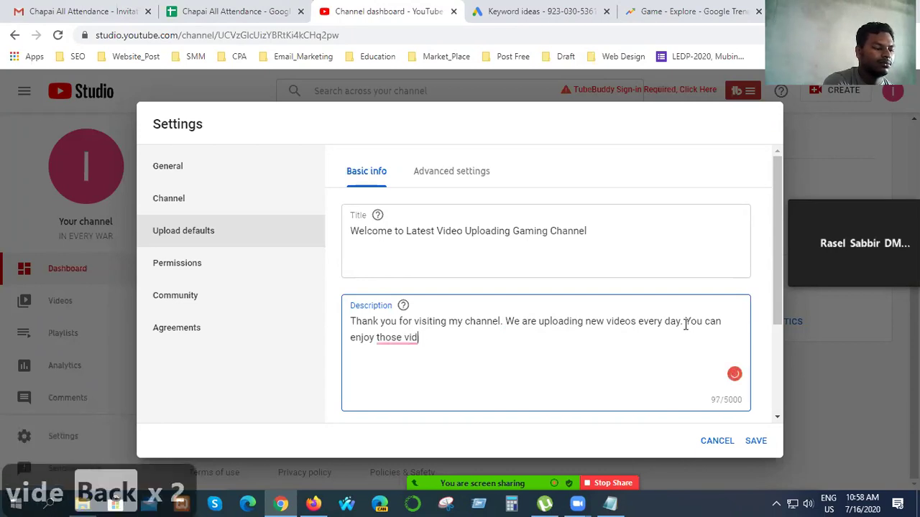
pyautogui.write('o and')
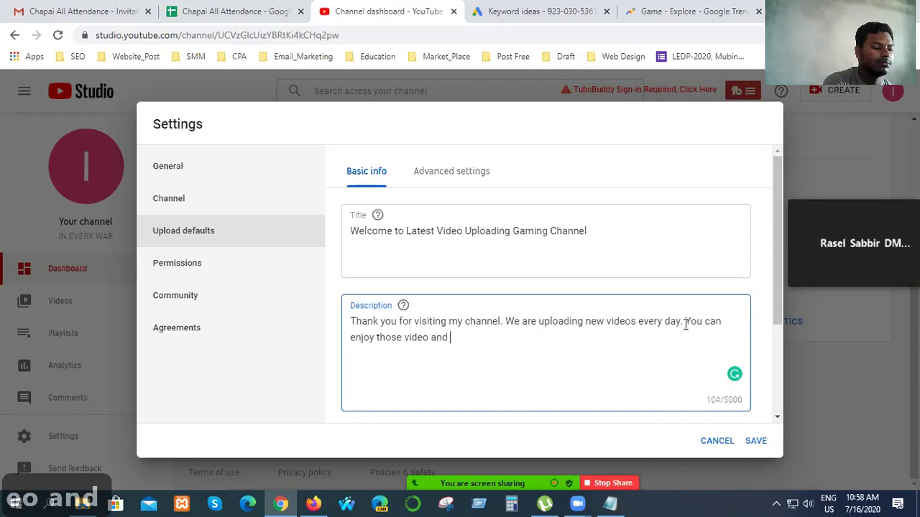
pyautogui.write(' can learn ')
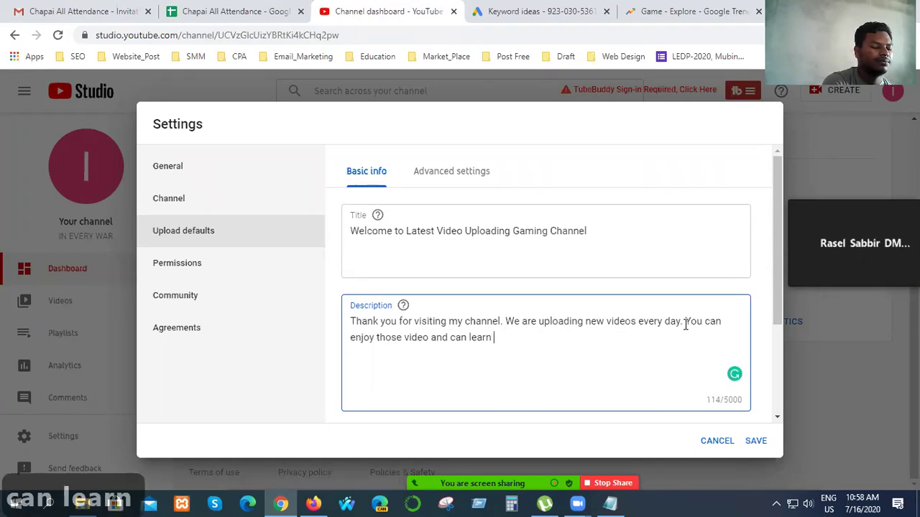
pyautogui.write('new ')
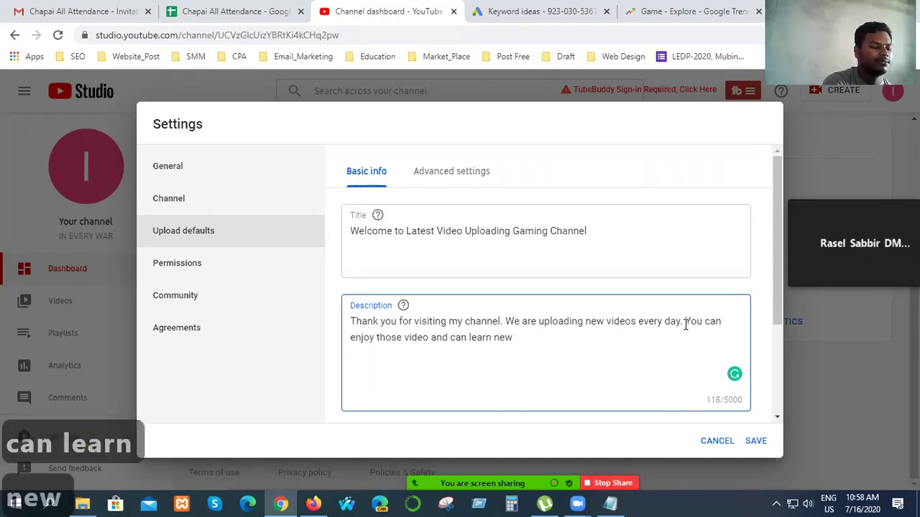
pyautogui.write('trick')
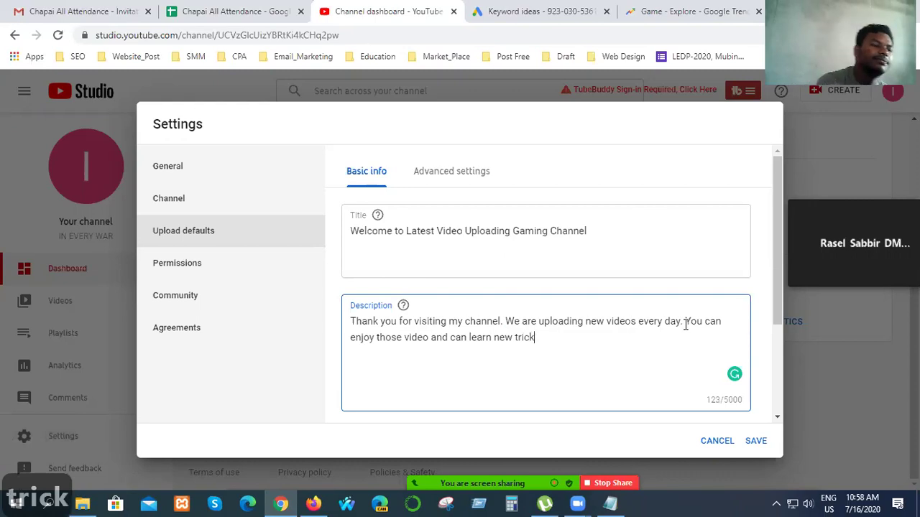
pyautogui.press('BackSpace')
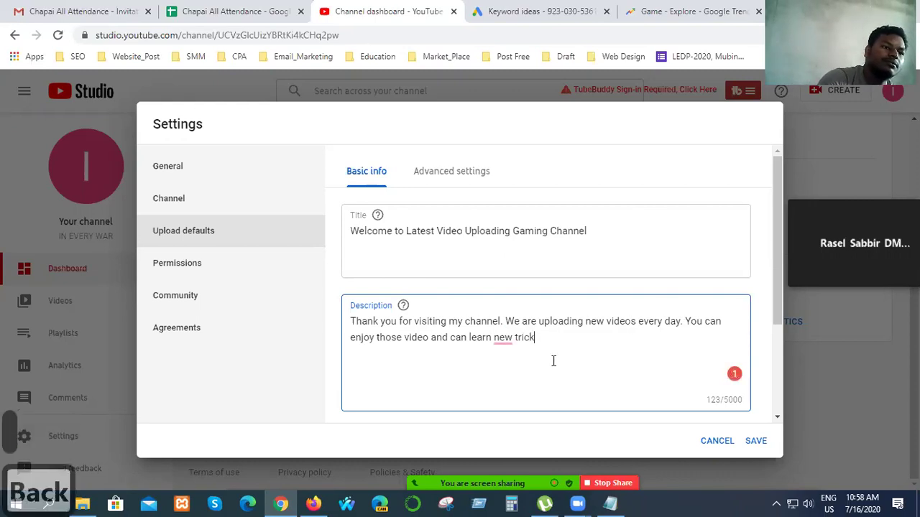
# Step: Insert 'a' before 'new', end the sentence with a period, and correct 'video' to 'videos'
pyautogui.moveTo(503, 339)
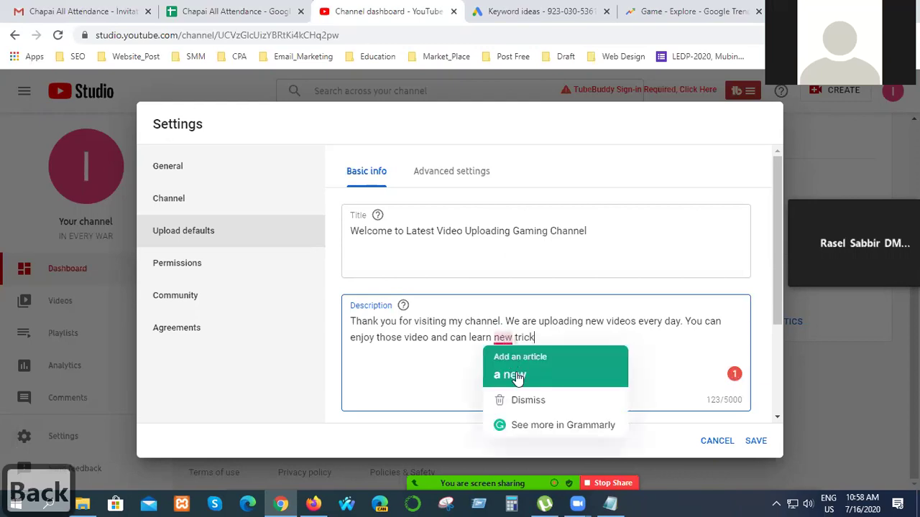
pyautogui.click(512, 373)
pyautogui.click(543, 344)
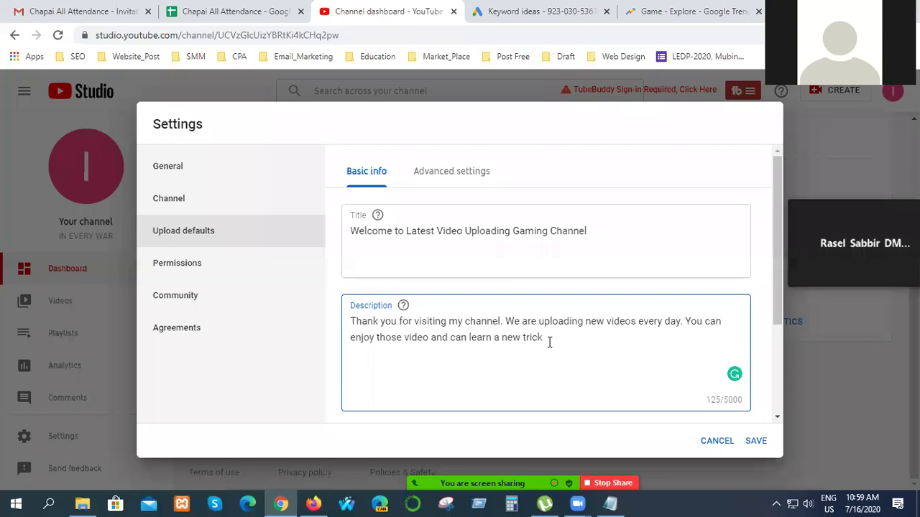
pyautogui.write('.')
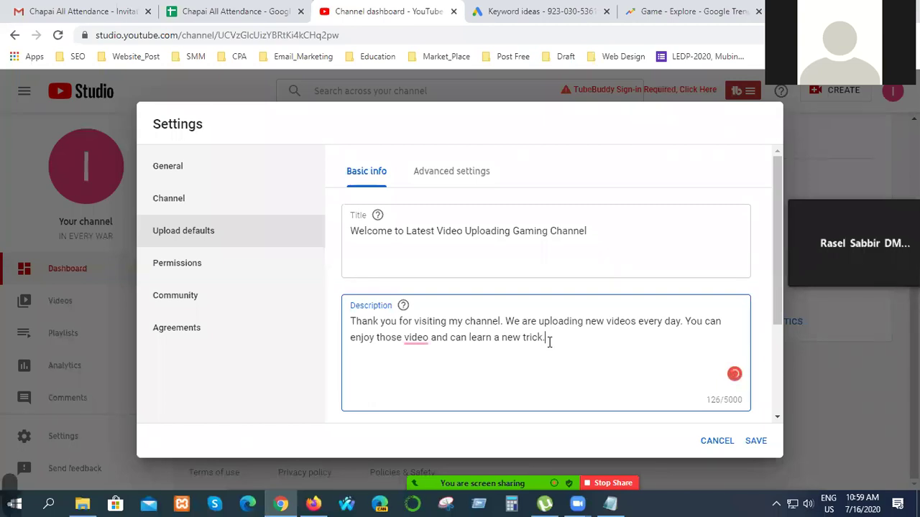
pyautogui.moveTo(417, 339)
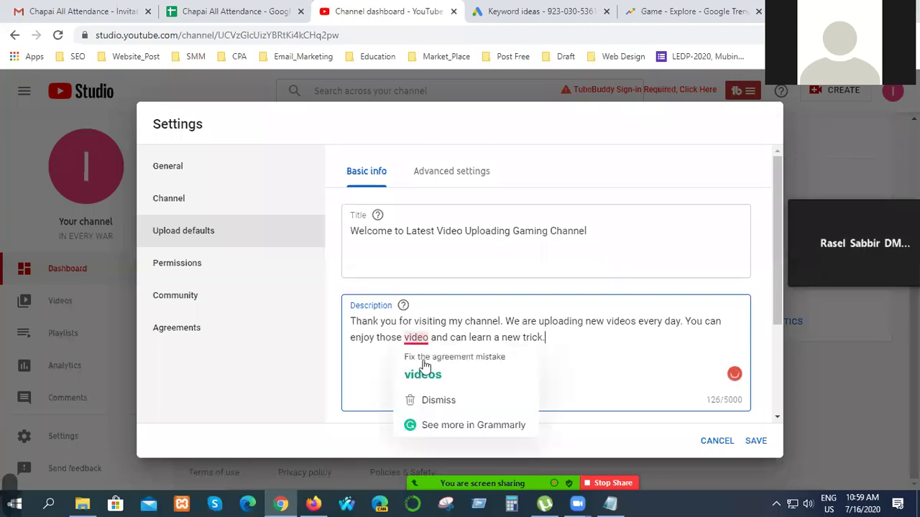
pyautogui.click(425, 374)
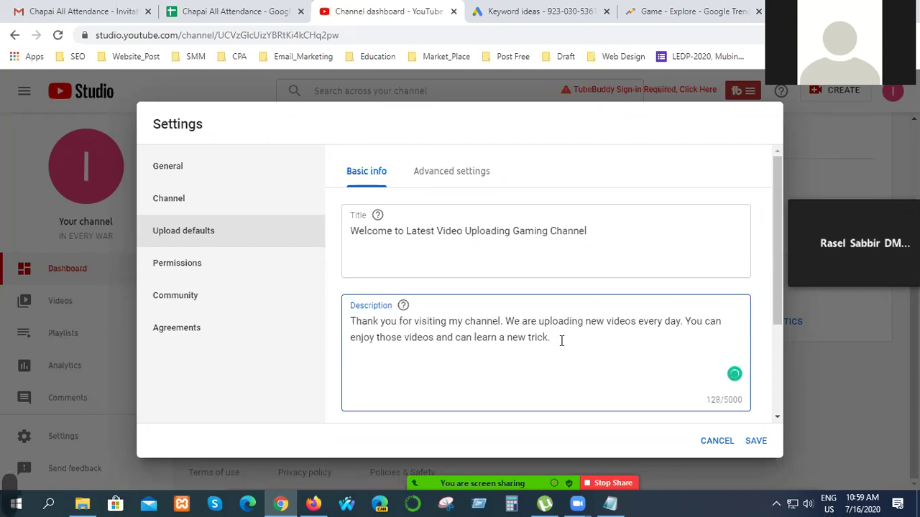
# Step: Append 'Welcome to my Channel !!' to the default description
pyautogui.write('Well')
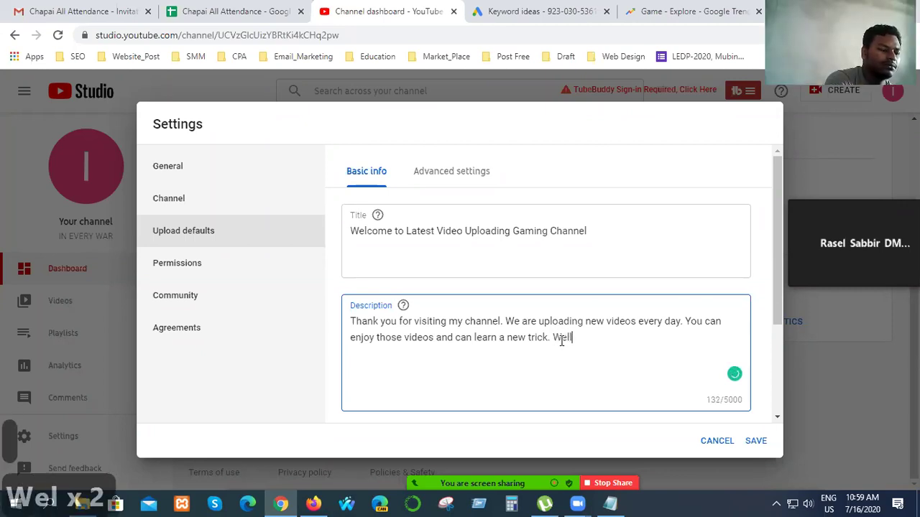
pyautogui.press('BackSpace')
pyautogui.write('com')
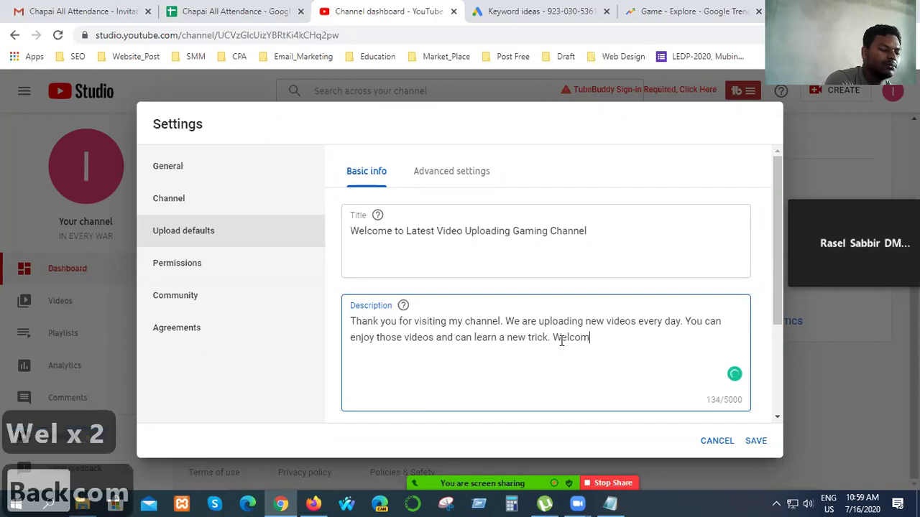
pyautogui.write('e to my')
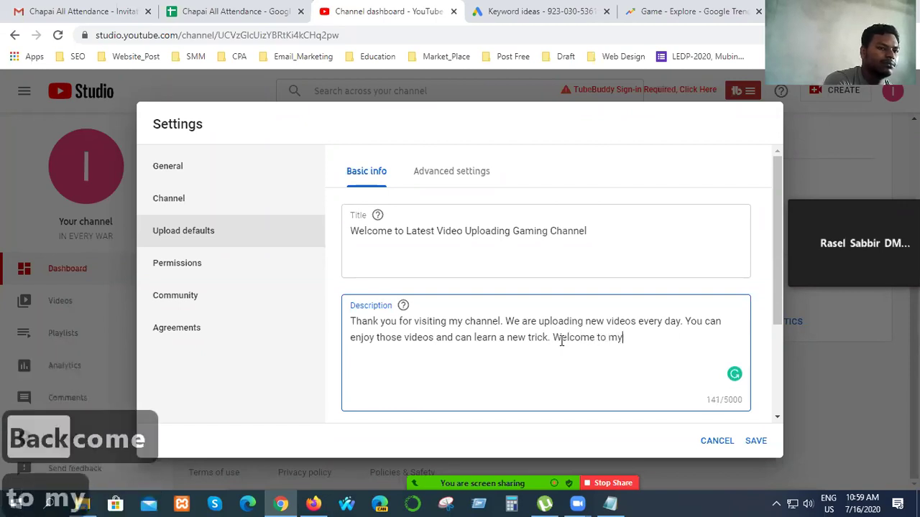
pyautogui.write(' Cha')
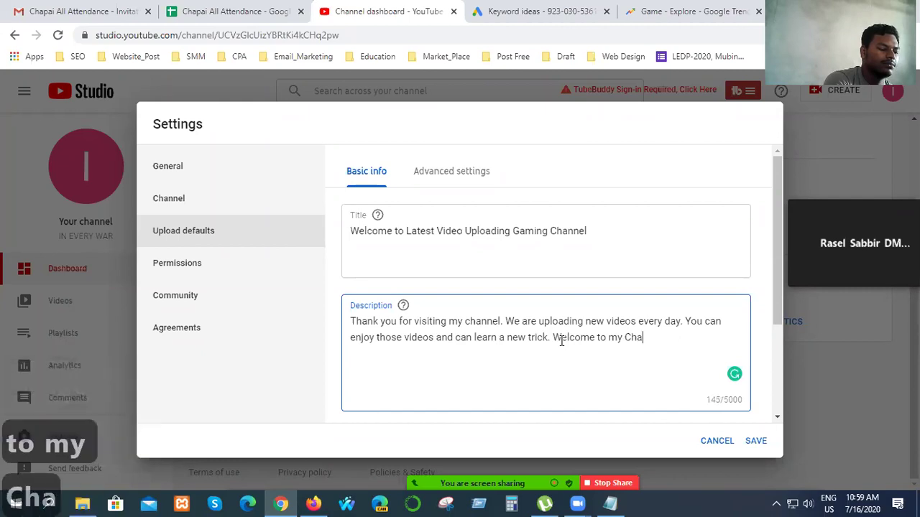
pyautogui.write('nnel')
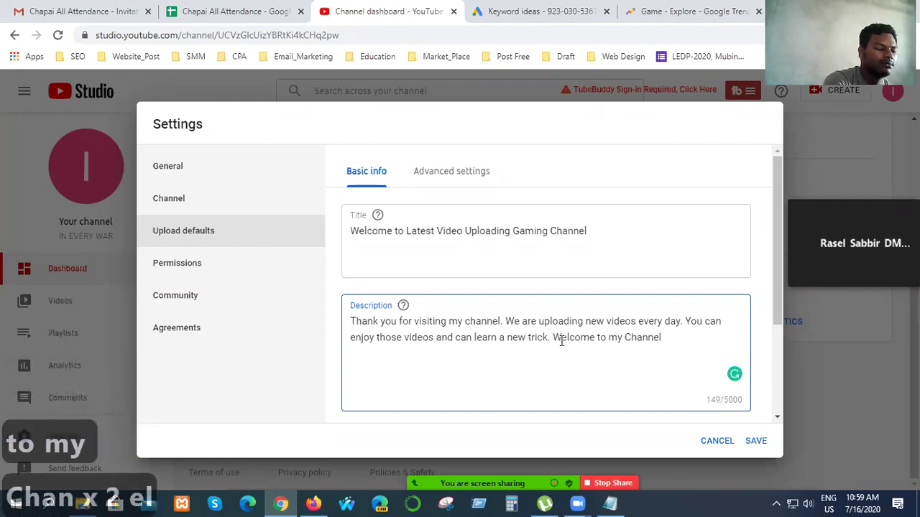
pyautogui.write(' !!')
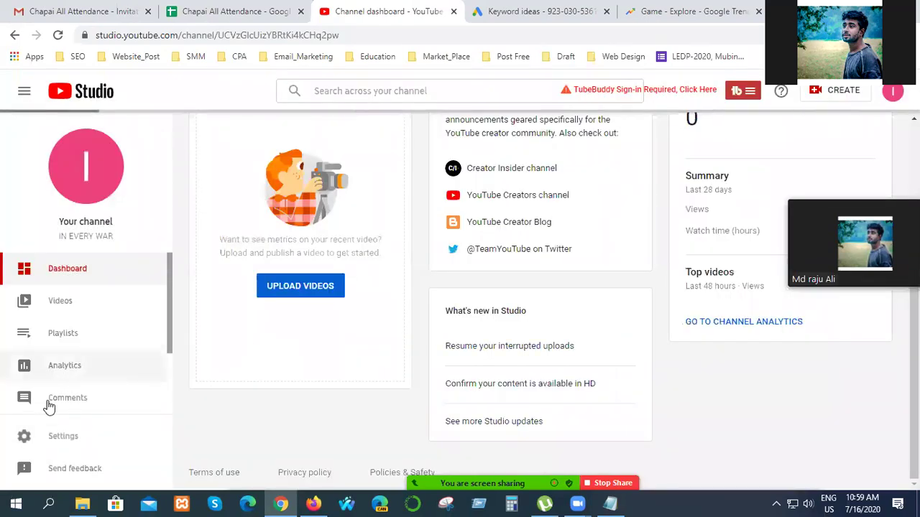
# Step: Set the Upload defaults visibility to Public, then switch to the Channel basic info settings
pyautogui.click(65, 437)
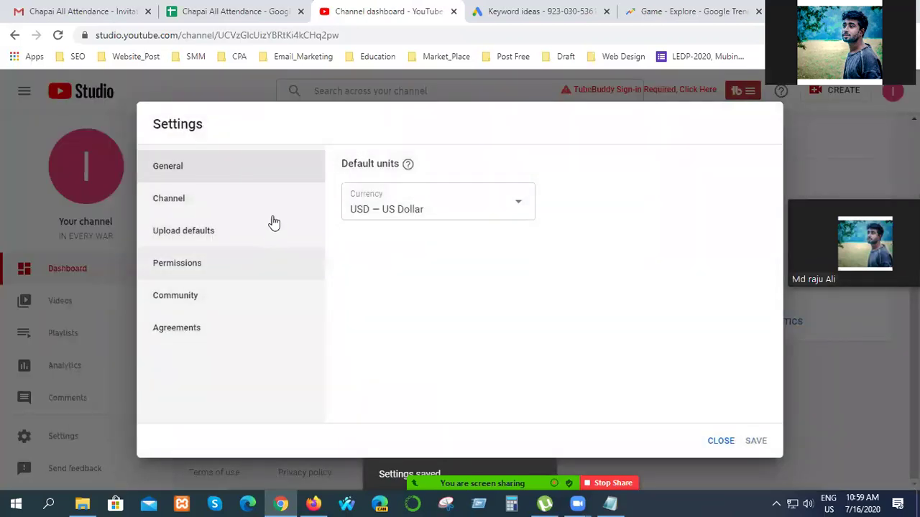
pyautogui.click(196, 245)
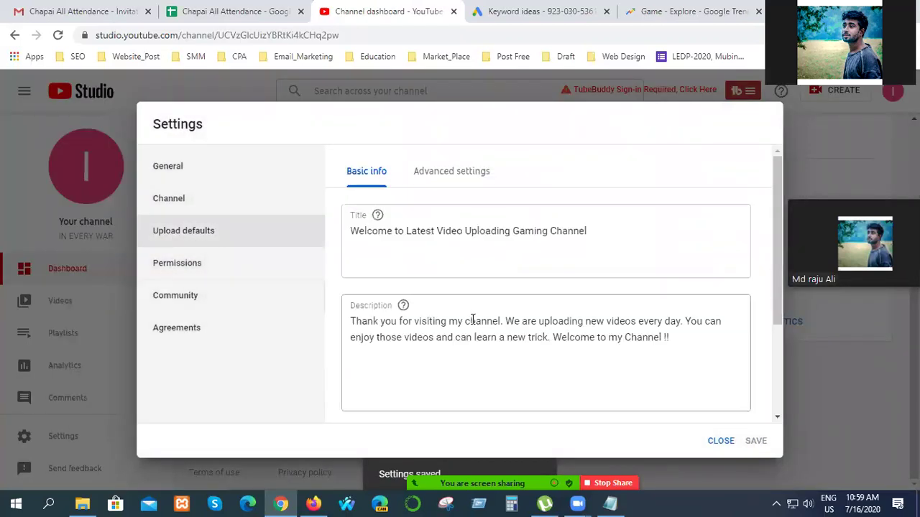
pyautogui.scroll(-3, 471, 317)
pyautogui.scroll(-1, 420, 336)
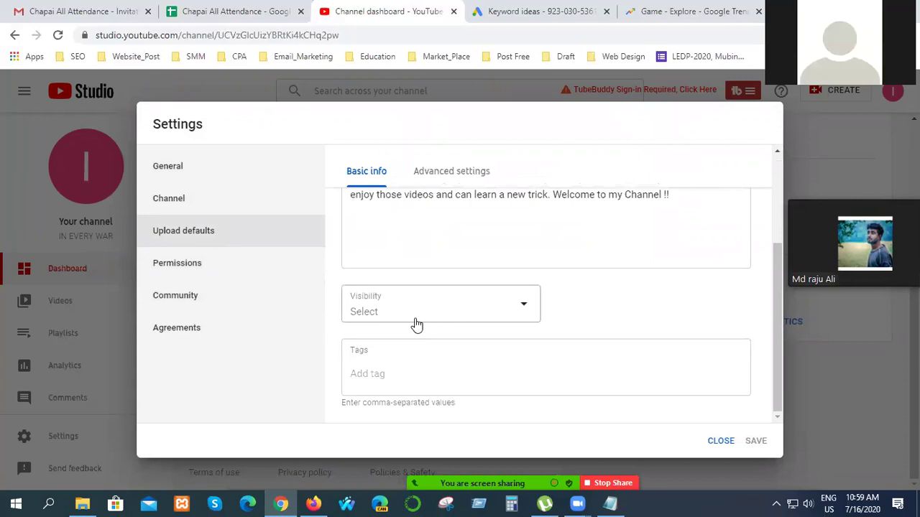
pyautogui.click(416, 325)
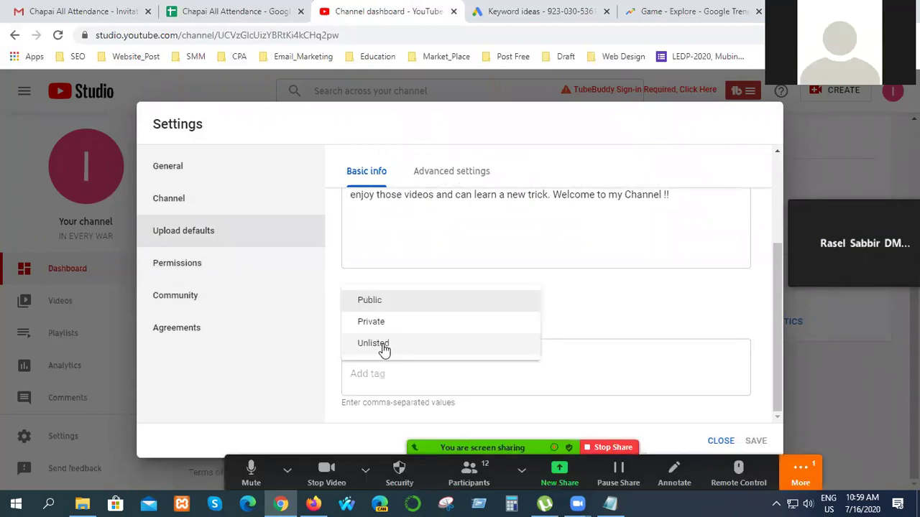
pyautogui.click(413, 302)
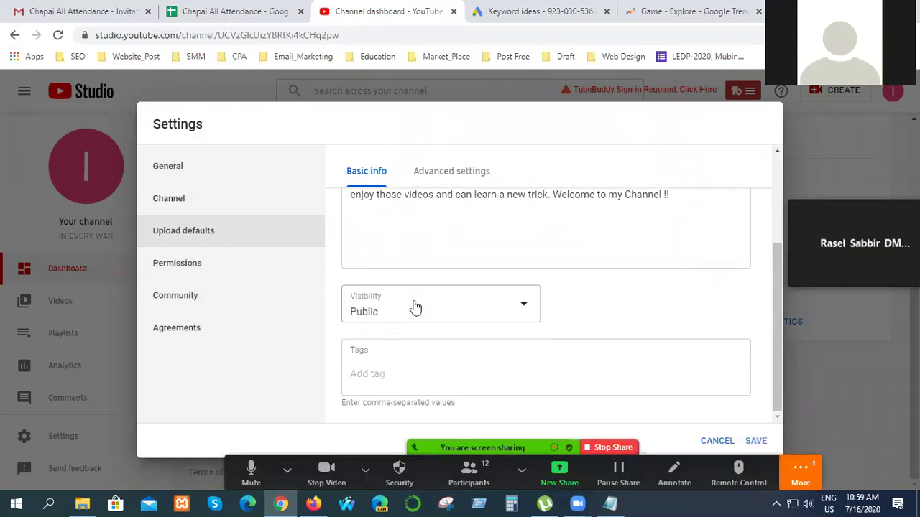
pyautogui.click(564, 351)
pyautogui.click(180, 207)
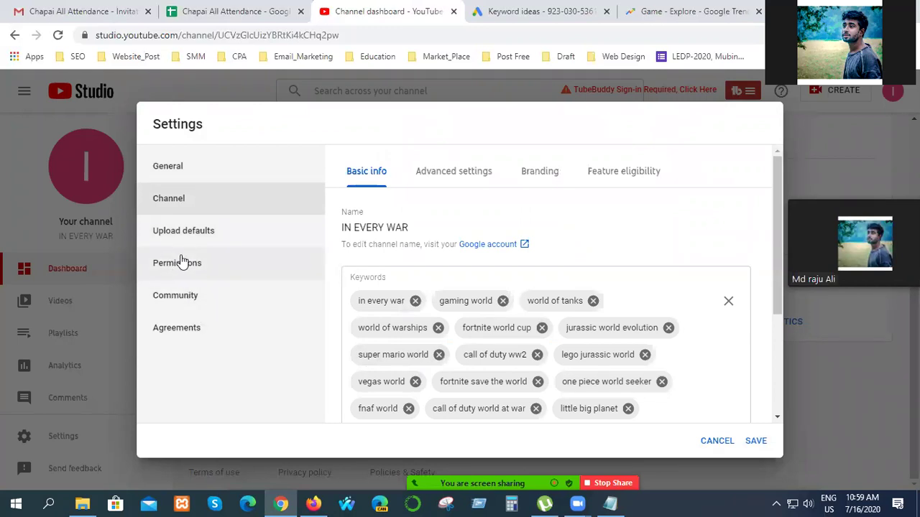
# Step: Return to the Upload defaults Tags field and bring the Notepad INEVERYWAR.txt keyword list forward
pyautogui.click(185, 259)
pyautogui.click(191, 238)
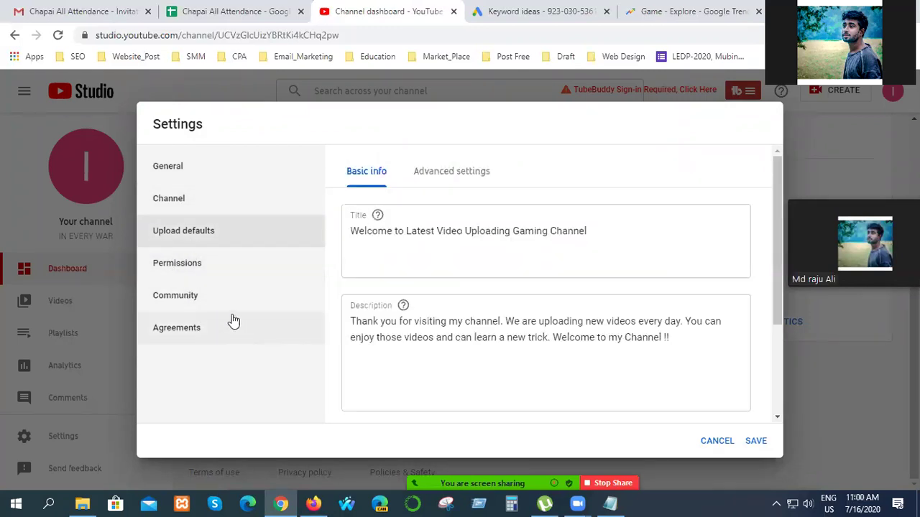
pyautogui.click(192, 270)
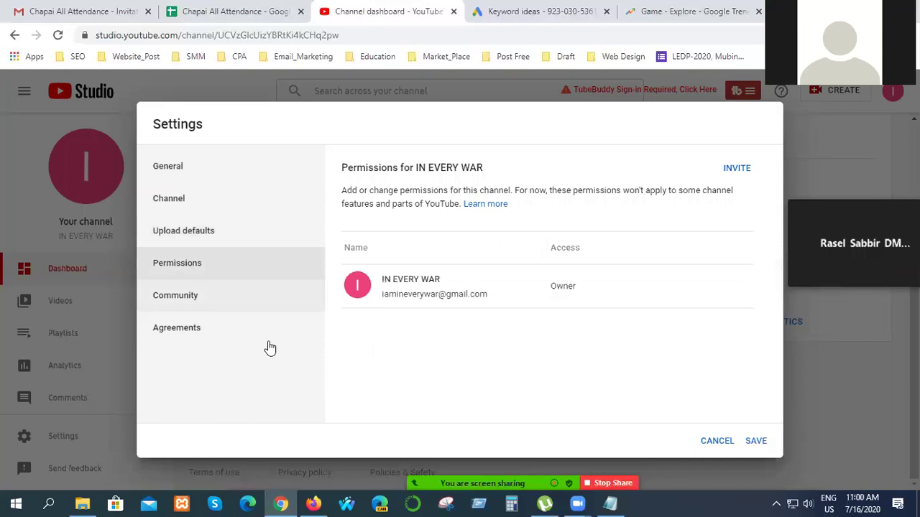
pyautogui.click(206, 241)
pyautogui.scroll(-3, 482, 351)
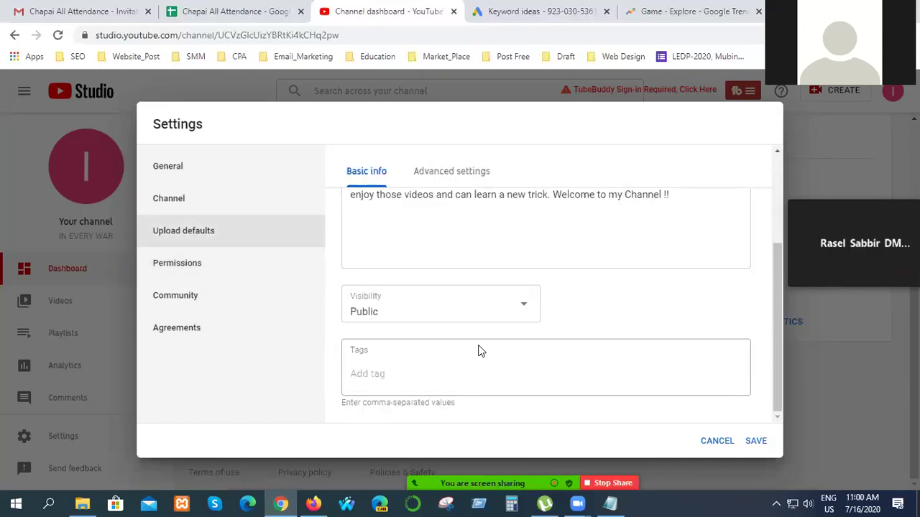
pyautogui.click(386, 375)
pyautogui.click(616, 503)
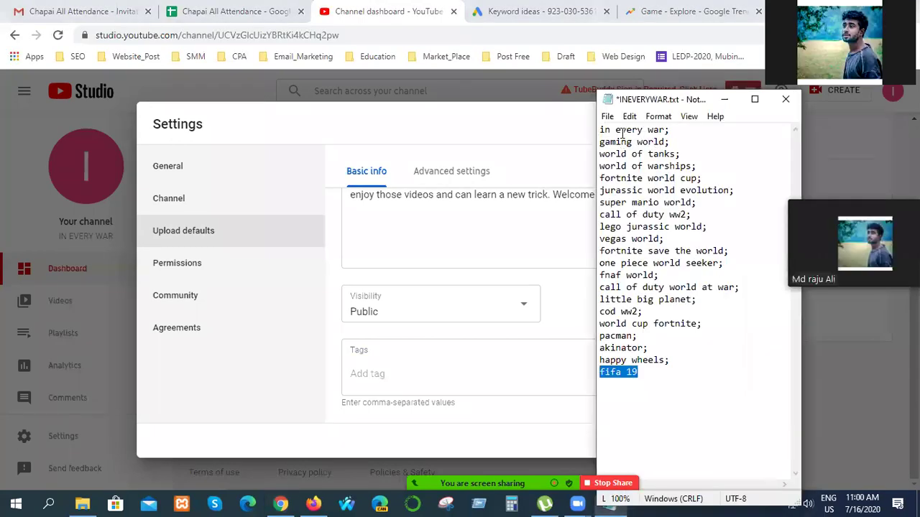
# Step: Add tags in every war, gaming world, world of tanks, world of warships, fortnite world cup, jurassic world evolution
pyautogui.moveTo(665, 130); pyautogui.dragTo(602, 132)
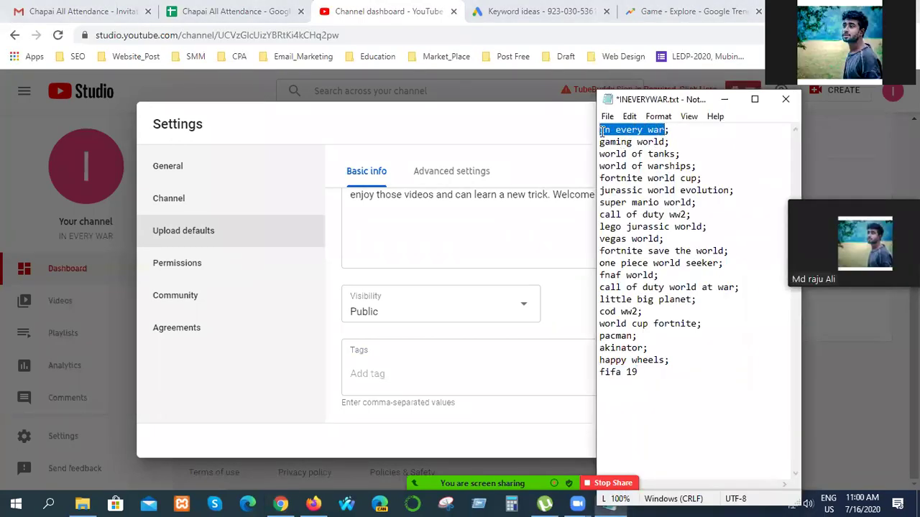
pyautogui.hotkey('ctrl', 'c')
pyautogui.click(364, 368)
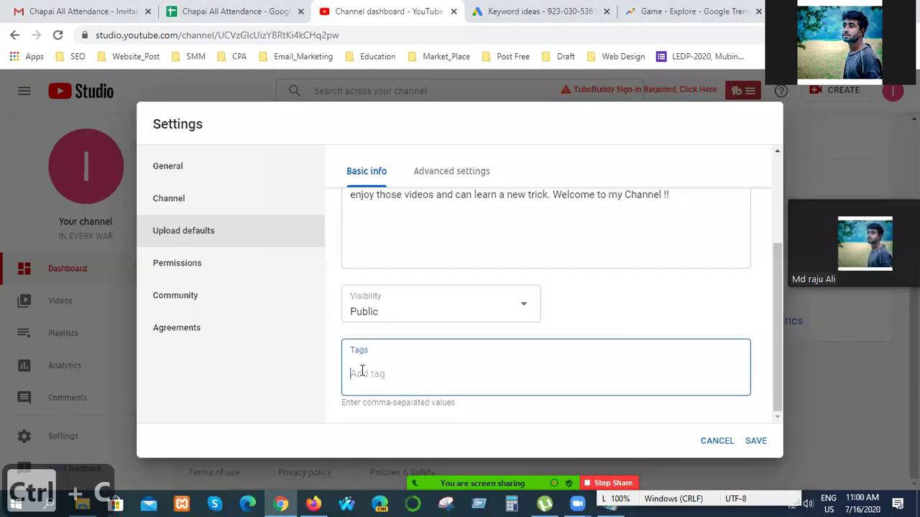
pyautogui.hotkey('ctrl', 'v')
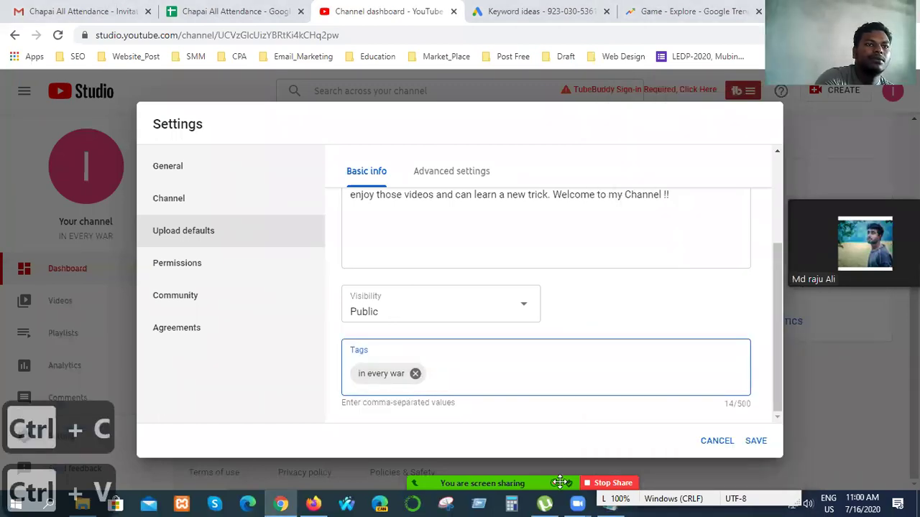
pyautogui.click(610, 503)
pyautogui.hotkey('ctrl', 'c')
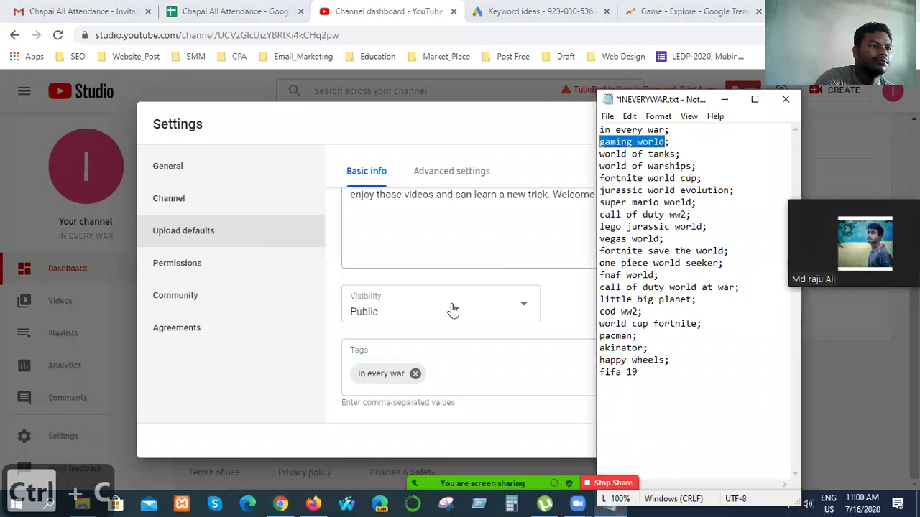
pyautogui.click(462, 379)
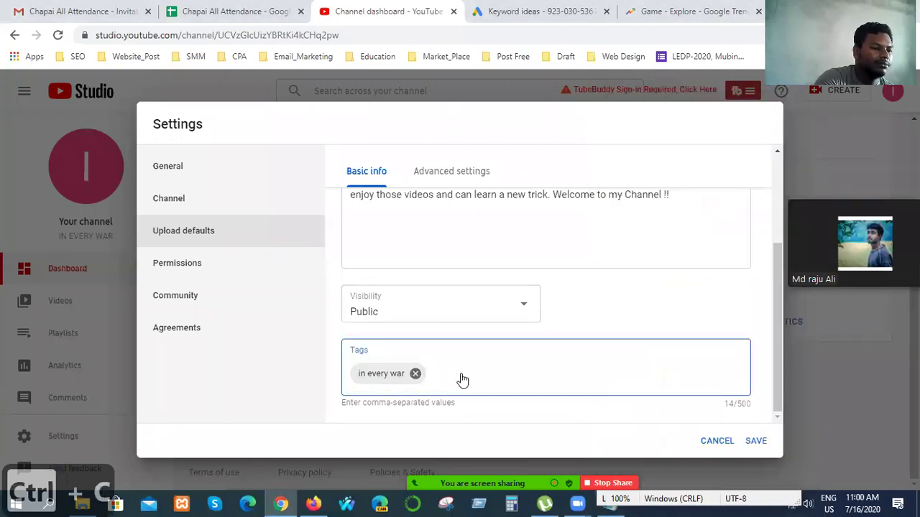
pyautogui.hotkey('ctrl', 'v')
pyautogui.click(610, 503)
pyautogui.moveTo(675, 152); pyautogui.dragTo(598, 153)
pyautogui.hotkey('ctrl', 'c')
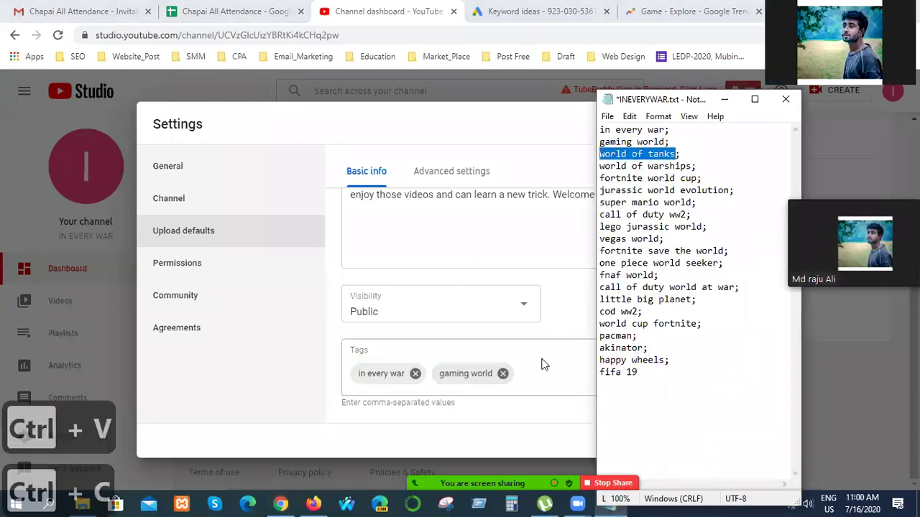
pyautogui.click(537, 378)
pyautogui.hotkey('ctrl', 'v')
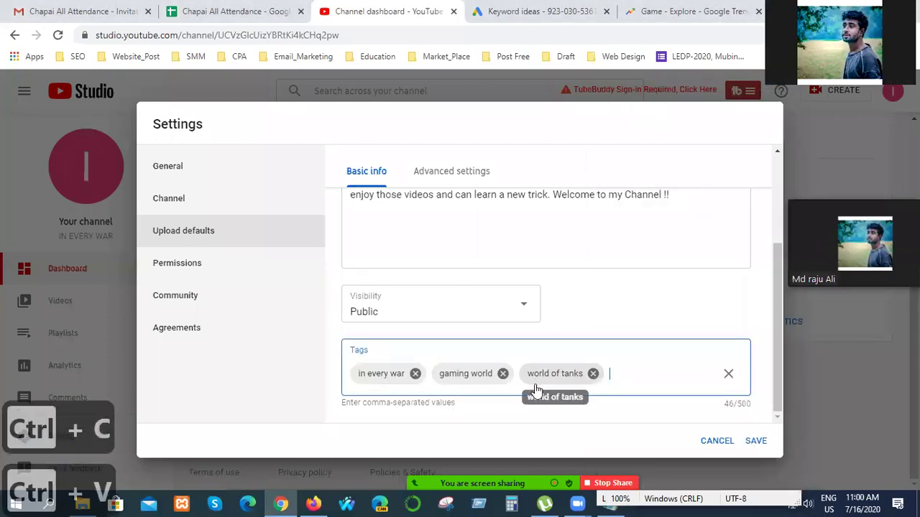
pyautogui.click(610, 503)
pyautogui.moveTo(691, 166); pyautogui.dragTo(592, 173)
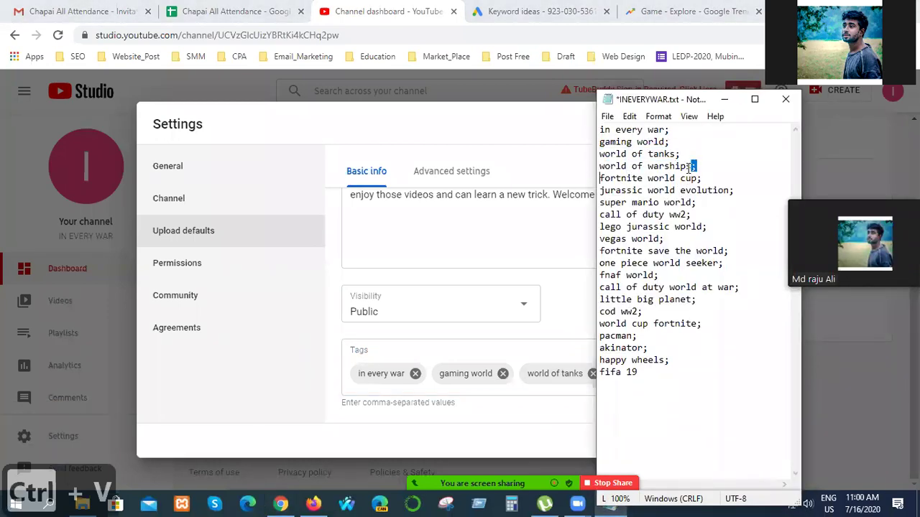
pyautogui.moveTo(690, 166); pyautogui.dragTo(601, 170)
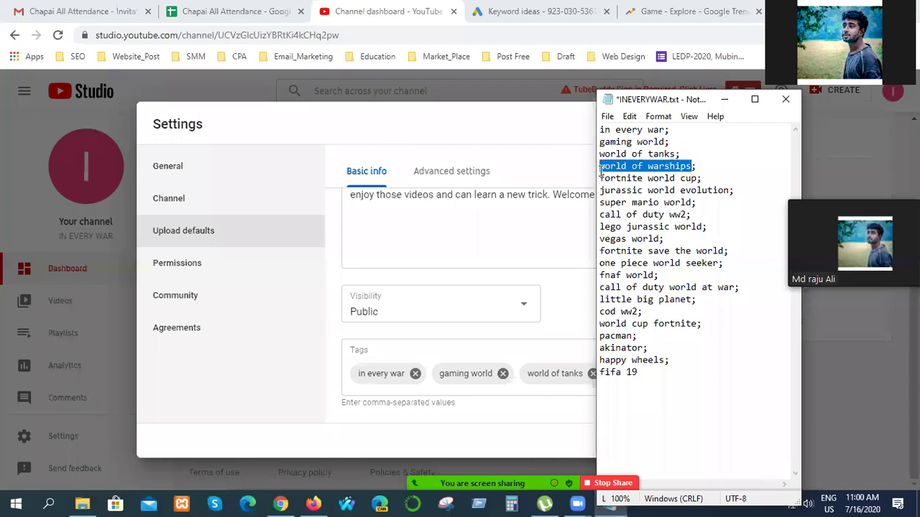
pyautogui.hotkey('ctrl', 'c')
pyautogui.click(568, 392)
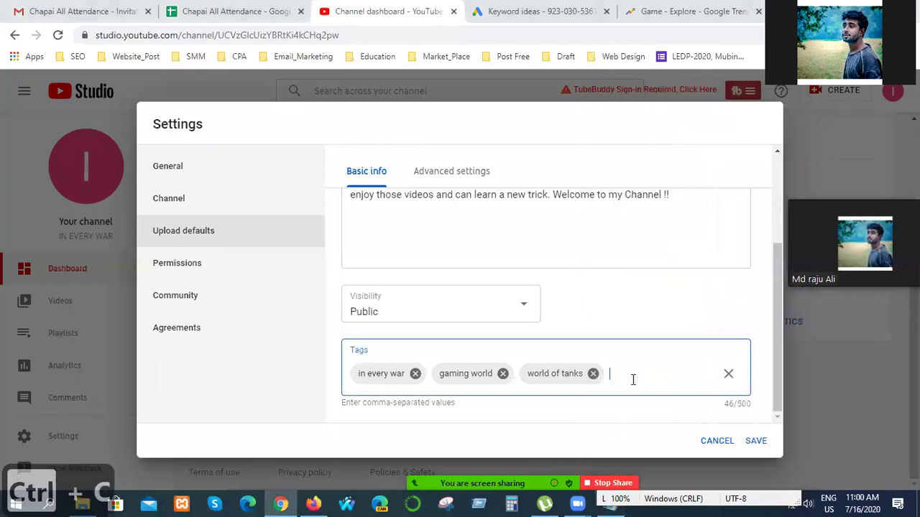
pyautogui.hotkey('ctrl', 'v')
pyautogui.click(611, 500)
pyautogui.moveTo(696, 178); pyautogui.dragTo(589, 176)
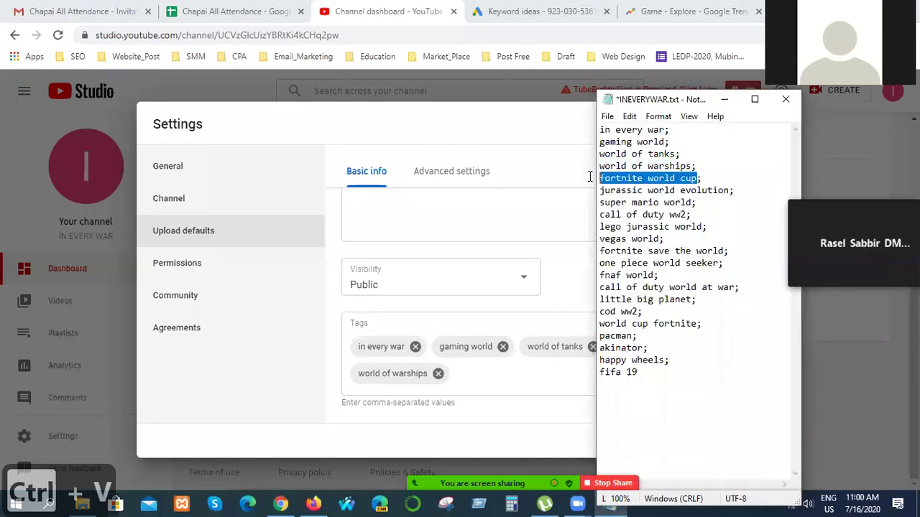
pyautogui.hotkey('ctrl', 'c')
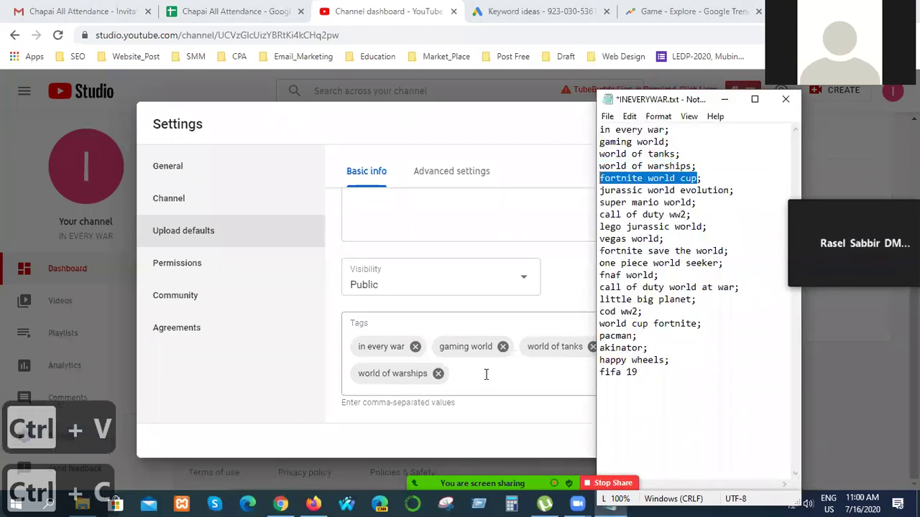
pyautogui.click(486, 374)
pyautogui.hotkey('ctrl', 'v')
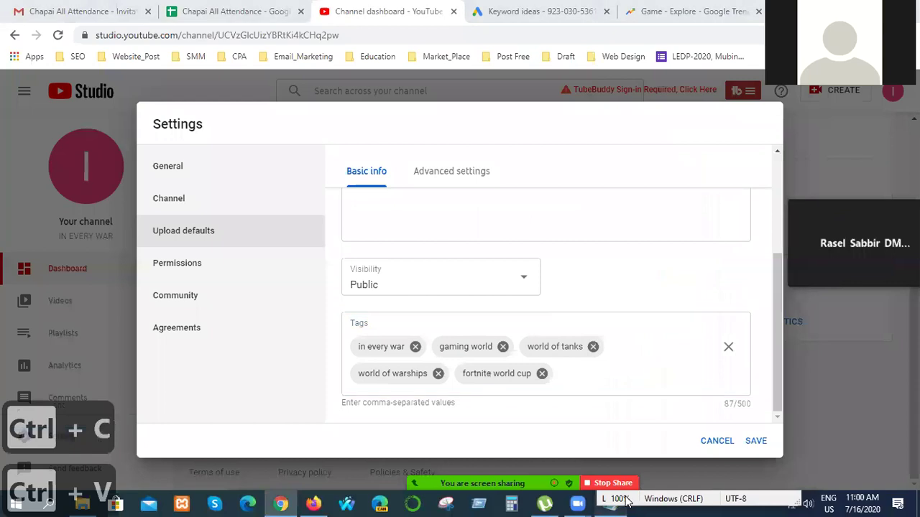
pyautogui.click(626, 501)
pyautogui.moveTo(733, 191); pyautogui.dragTo(599, 191)
pyautogui.hotkey('ctrl', 'c')
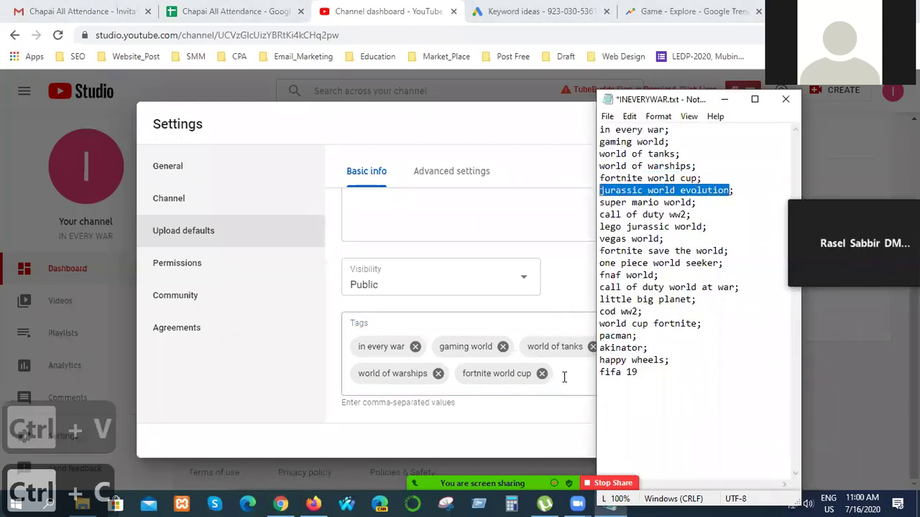
pyautogui.click(564, 377)
pyautogui.hotkey('ctrl', 'v')
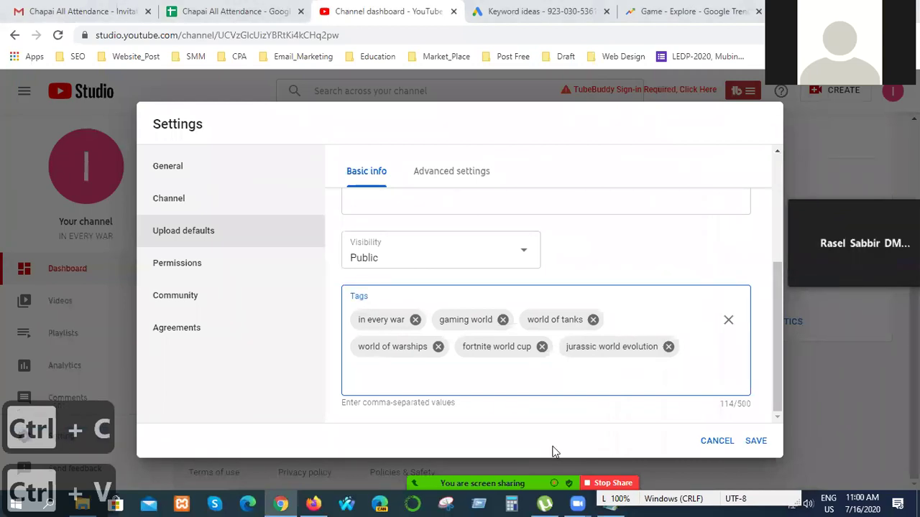
# Step: Add tags super mario world, call of duty ww2, lego jurassic world, vegas world, fortnite save the world
pyautogui.hotkey('alt', 'Tab')
pyautogui.moveTo(692, 203); pyautogui.dragTo(599, 203)
pyautogui.hotkey('ctrl', 'c')
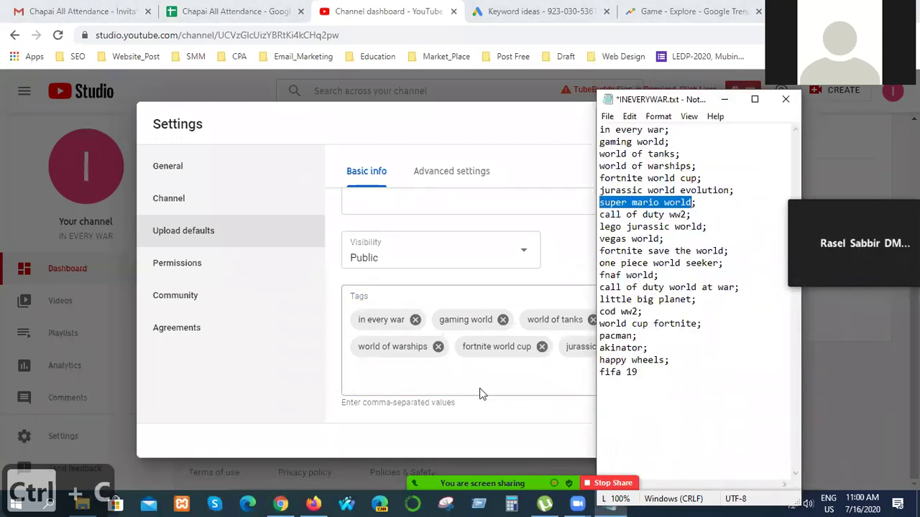
pyautogui.click(446, 374)
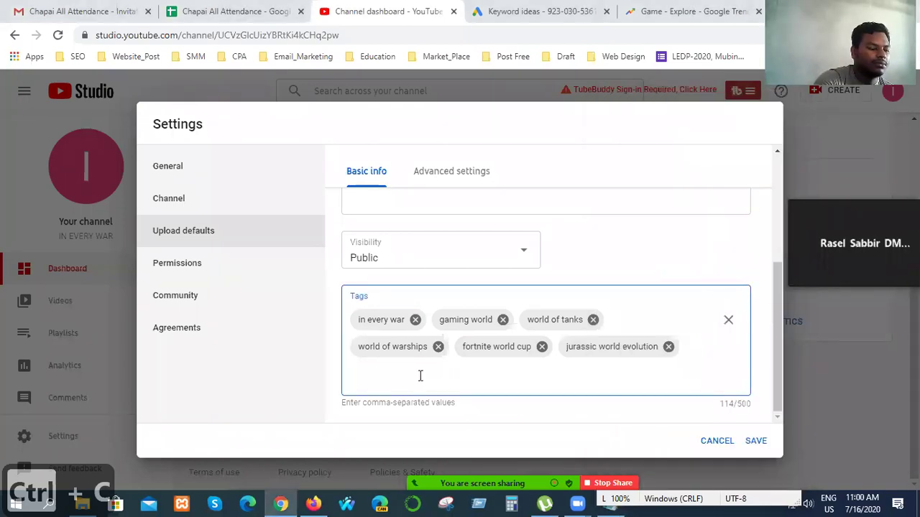
pyautogui.hotkey('ctrl', 'v')
pyautogui.click(611, 503)
pyautogui.moveTo(688, 215); pyautogui.dragTo(594, 211)
pyautogui.hotkey('ctrl', 'c')
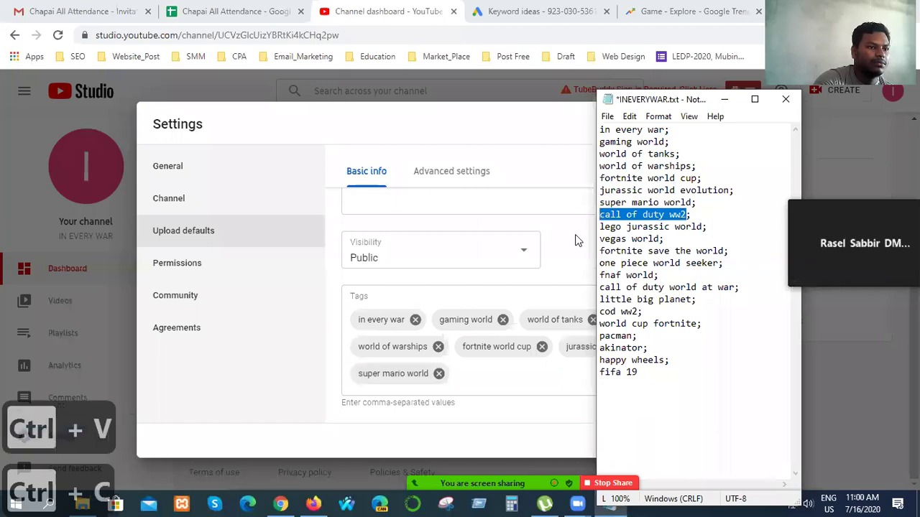
pyautogui.click(485, 367)
pyautogui.hotkey('ctrl', 'v')
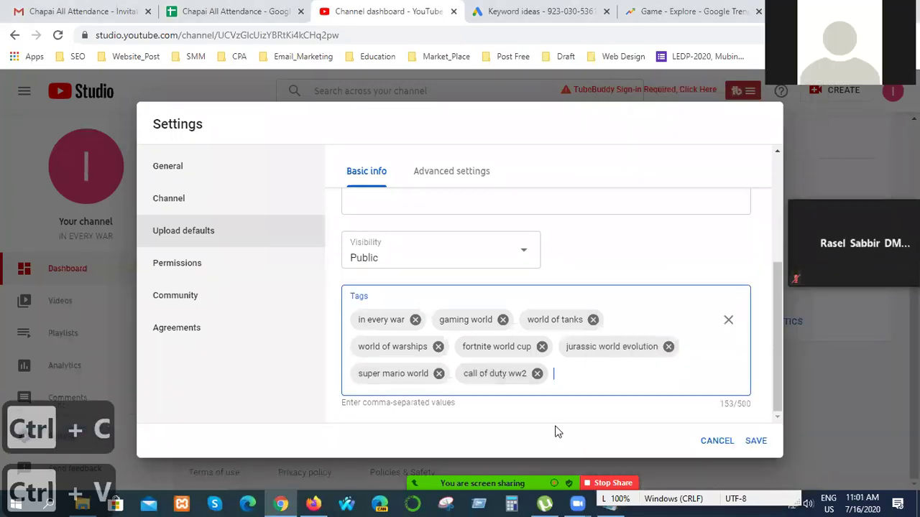
pyautogui.click(610, 502)
pyautogui.moveTo(704, 228); pyautogui.dragTo(592, 225)
pyautogui.hotkey('ctrl', 'c')
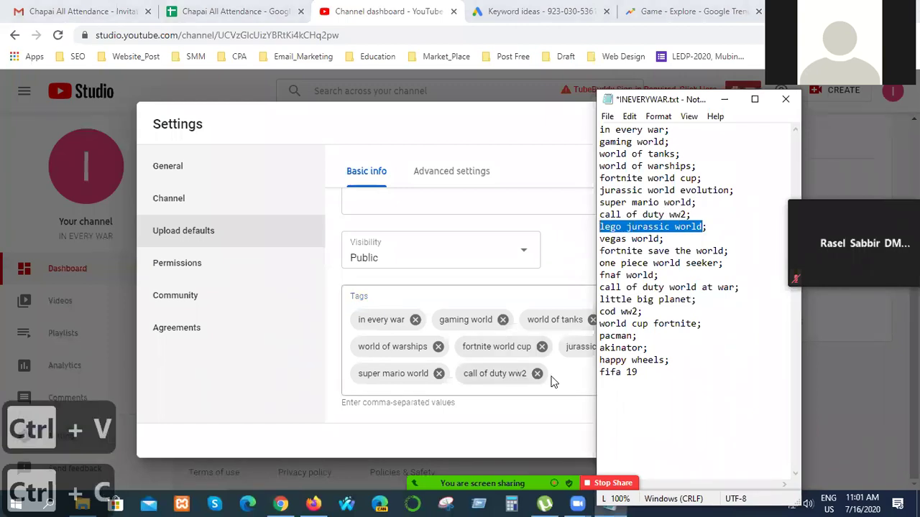
pyautogui.click(567, 374)
pyautogui.hotkey('ctrl', 'v')
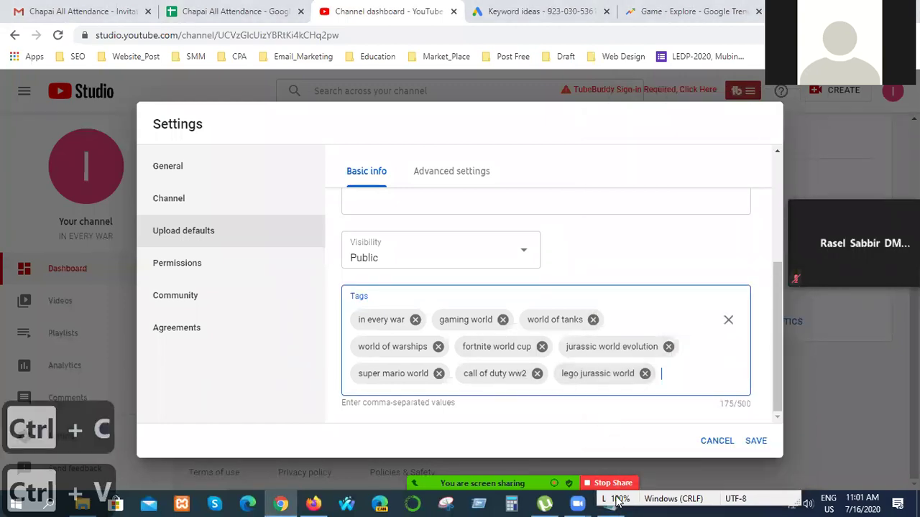
pyautogui.click(616, 501)
pyautogui.moveTo(660, 239); pyautogui.dragTo(600, 239)
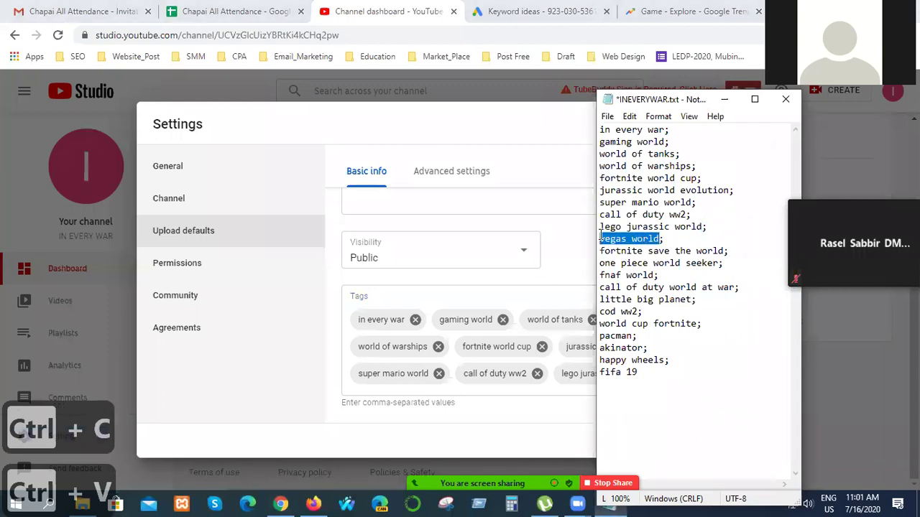
pyautogui.hotkey('ctrl', 'c')
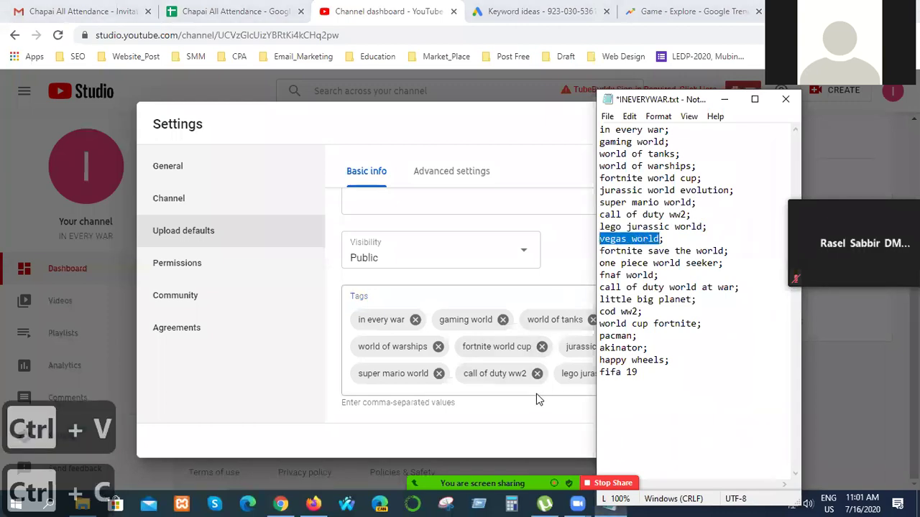
pyautogui.click(538, 396)
pyautogui.hotkey('ctrl', 'v')
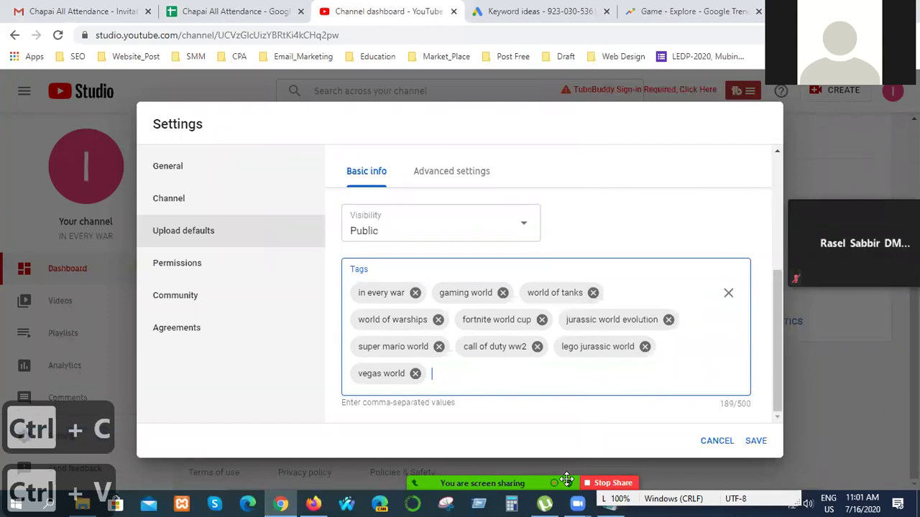
pyautogui.hotkey('alt', 'Tab')
pyautogui.moveTo(725, 251); pyautogui.dragTo(601, 251)
pyautogui.hotkey('ctrl', 'c')
pyautogui.click(478, 375)
pyautogui.hotkey('ctrl', 'v')
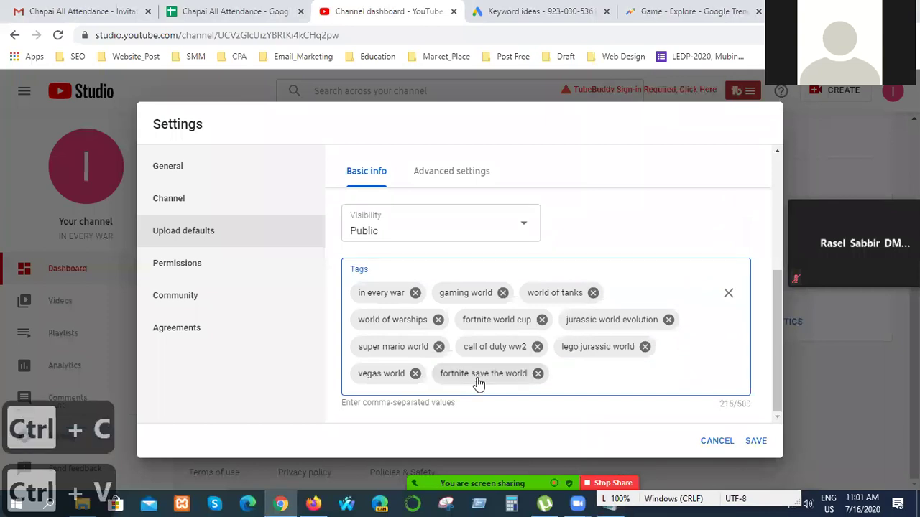
# Step: Add tags one piece world seeker, fnaf world, call of duty world at war, little big planet (without stray semicolon)
pyautogui.click(615, 501)
pyautogui.moveTo(719, 263); pyautogui.dragTo(589, 264)
pyautogui.hotkey('ctrl', 'c')
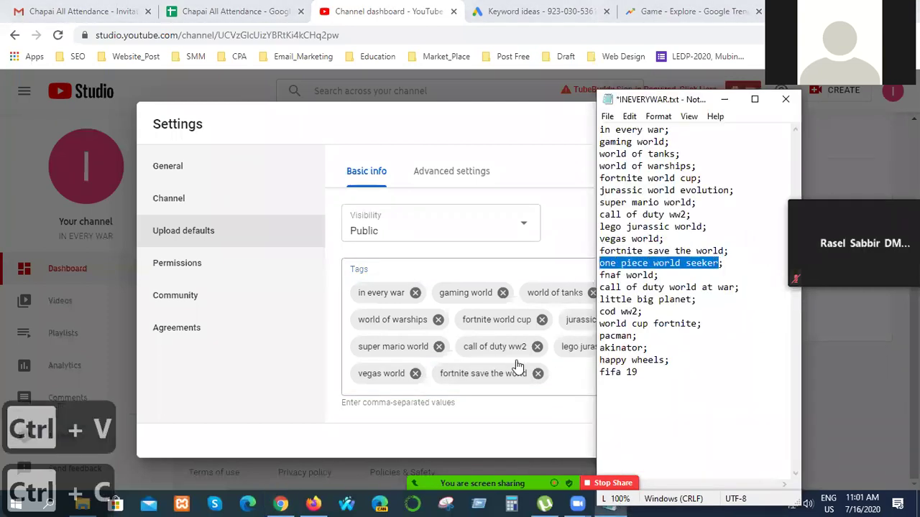
pyautogui.click(561, 372)
pyautogui.hotkey('ctrl', 'v')
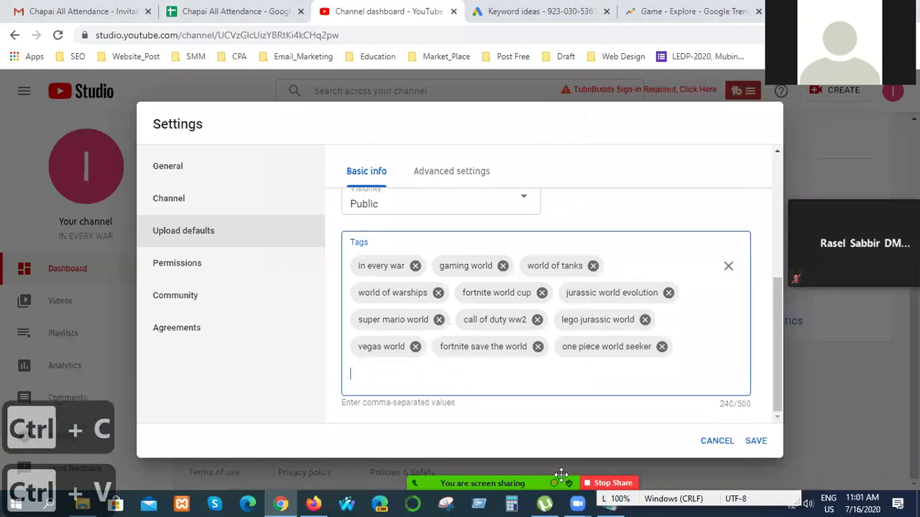
pyautogui.click(614, 501)
pyautogui.moveTo(654, 275); pyautogui.dragTo(599, 275)
pyautogui.hotkey('ctrl', 'c')
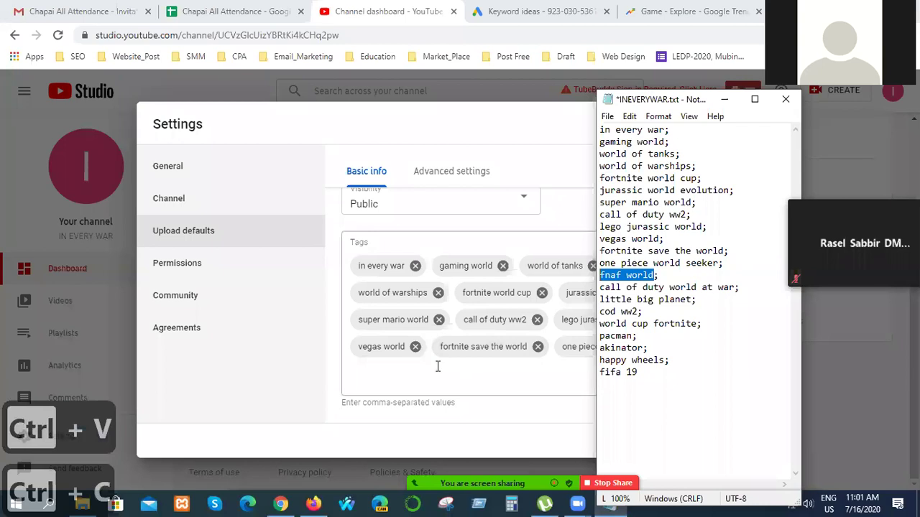
pyautogui.click(436, 367)
pyautogui.hotkey('ctrl', 'v')
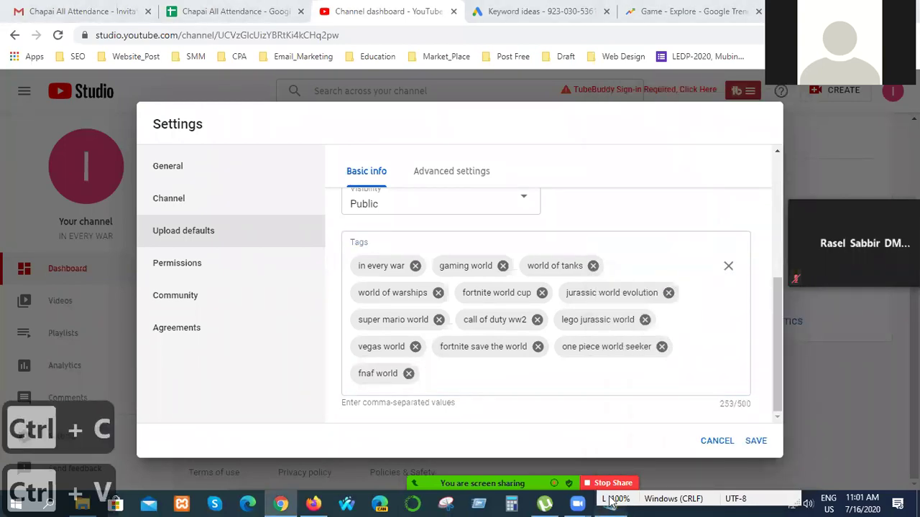
pyautogui.click(610, 500)
pyautogui.moveTo(738, 287); pyautogui.dragTo(601, 287)
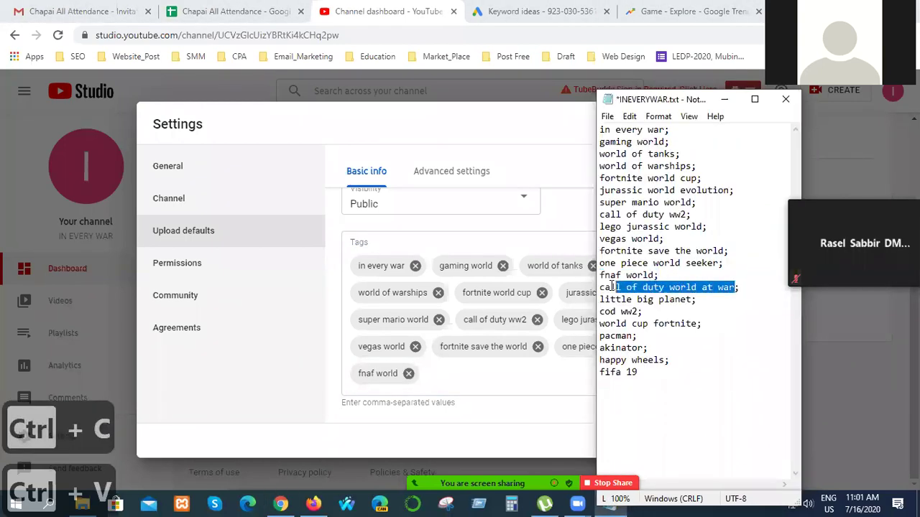
pyautogui.hotkey('ctrl', 'c')
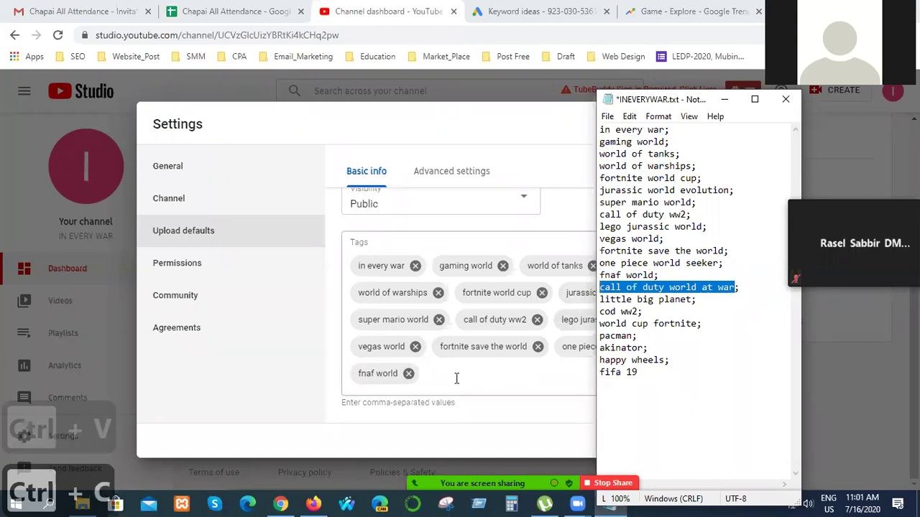
pyautogui.click(475, 375)
pyautogui.hotkey('ctrl', 'v')
pyautogui.click(611, 501)
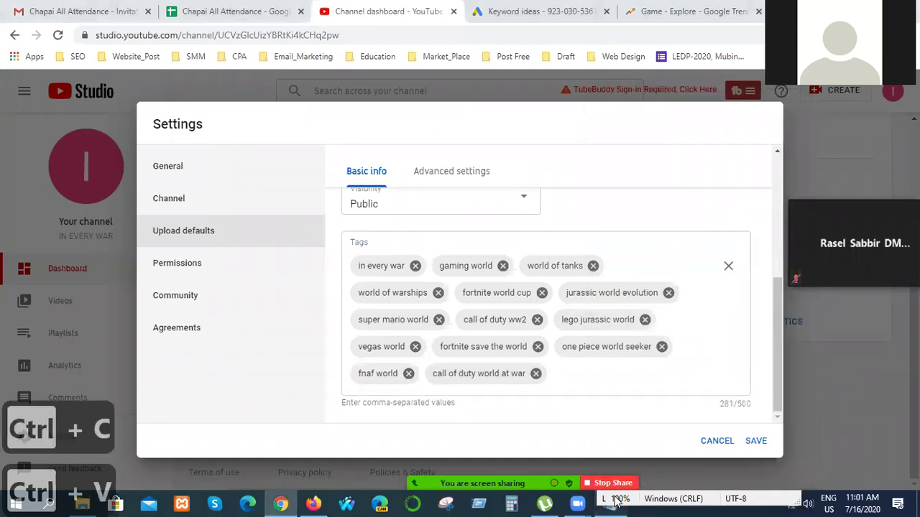
pyautogui.moveTo(601, 301); pyautogui.dragTo(724, 304)
pyautogui.hotkey('ctrl', 'c')
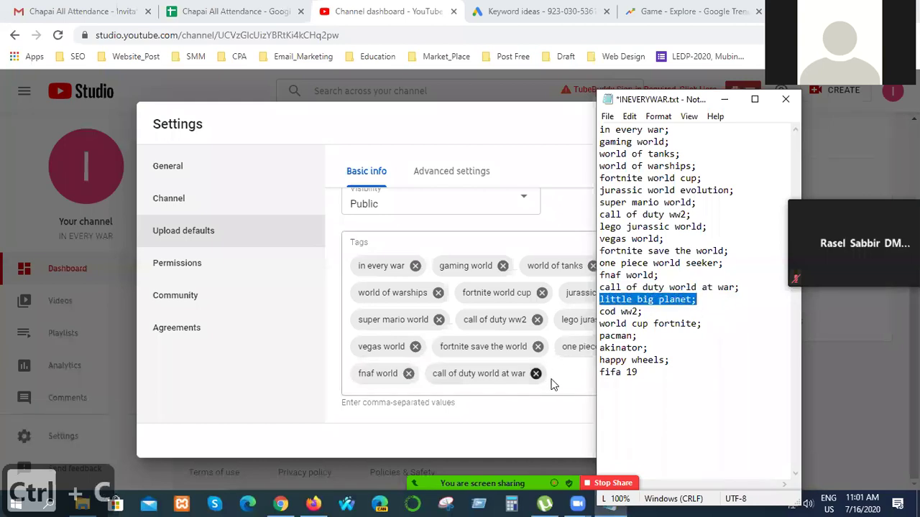
pyautogui.click(572, 371)
pyautogui.hotkey('ctrl', 'v')
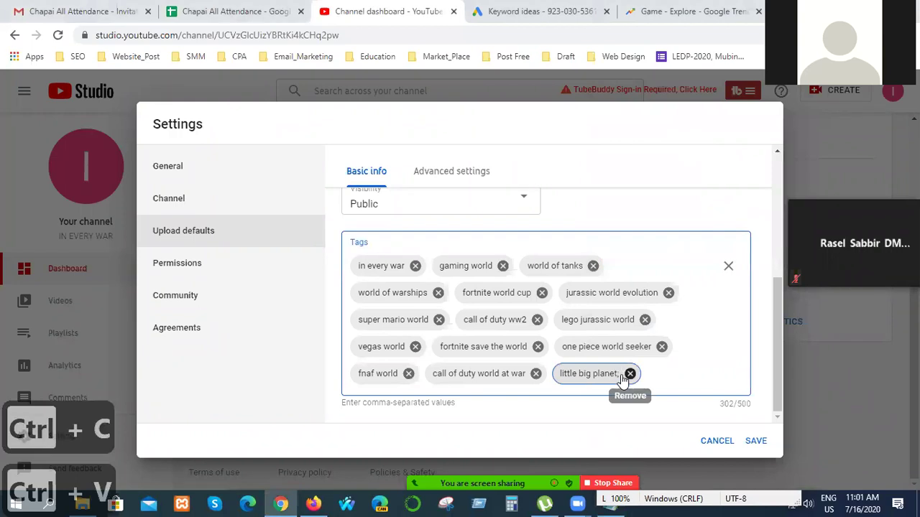
pyautogui.press('BackSpace')
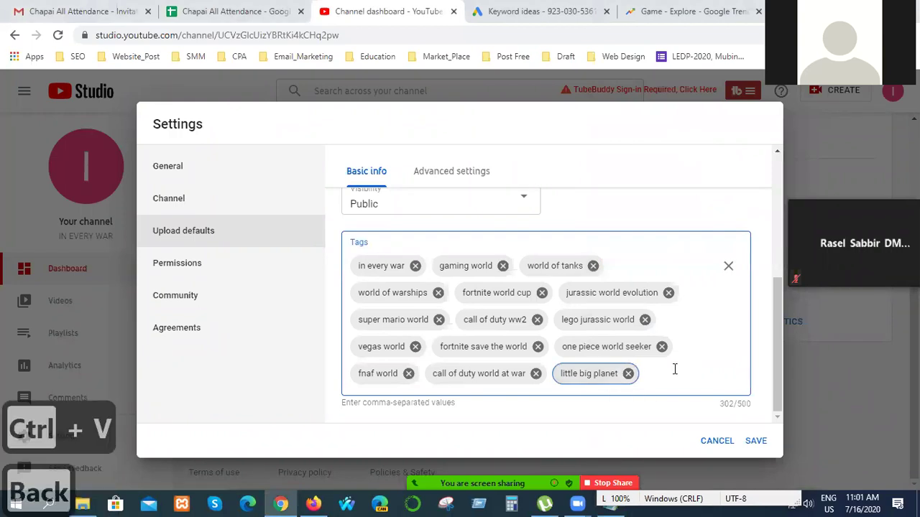
# Step: Add the final tags cod ww2, world cup fortnite, pacman, akinator, happy wheels and fifa 19
pyautogui.click(614, 503)
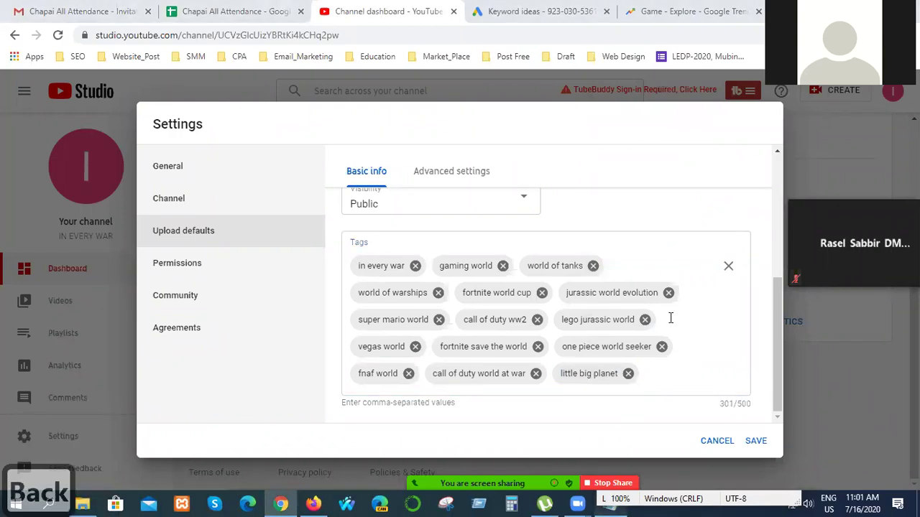
pyautogui.moveTo(638, 312); pyautogui.dragTo(599, 314)
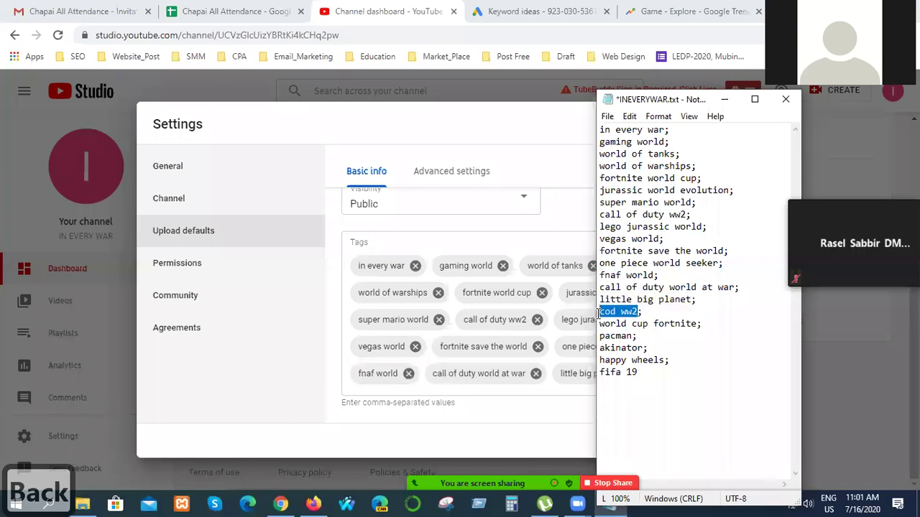
pyautogui.hotkey('ctrl', 'c')
pyautogui.click(548, 392)
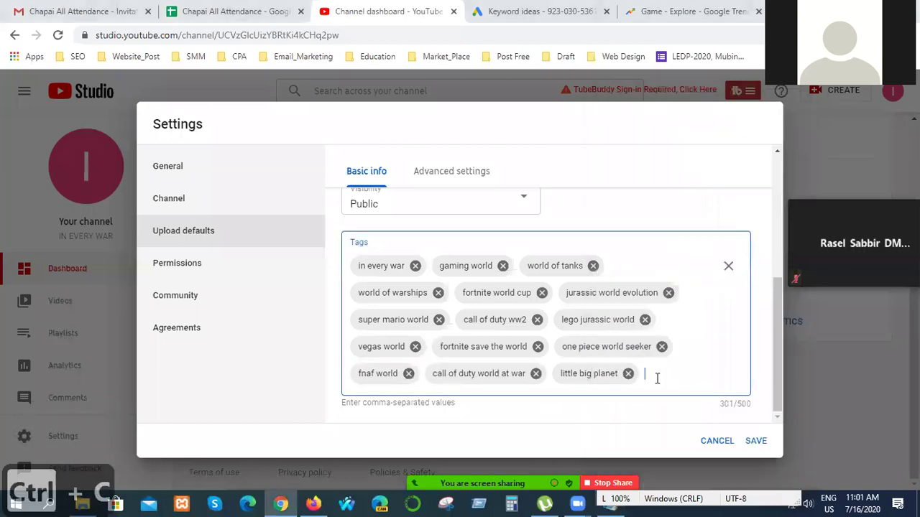
pyautogui.hotkey('ctrl', 'v')
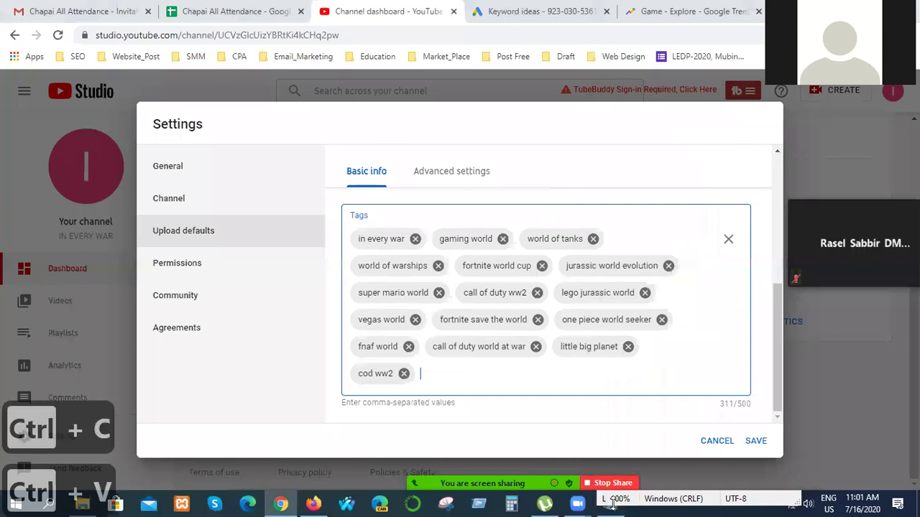
pyautogui.click(610, 503)
pyautogui.moveTo(699, 234); pyautogui.dragTo(600, 235)
pyautogui.hotkey('ctrl', 'c')
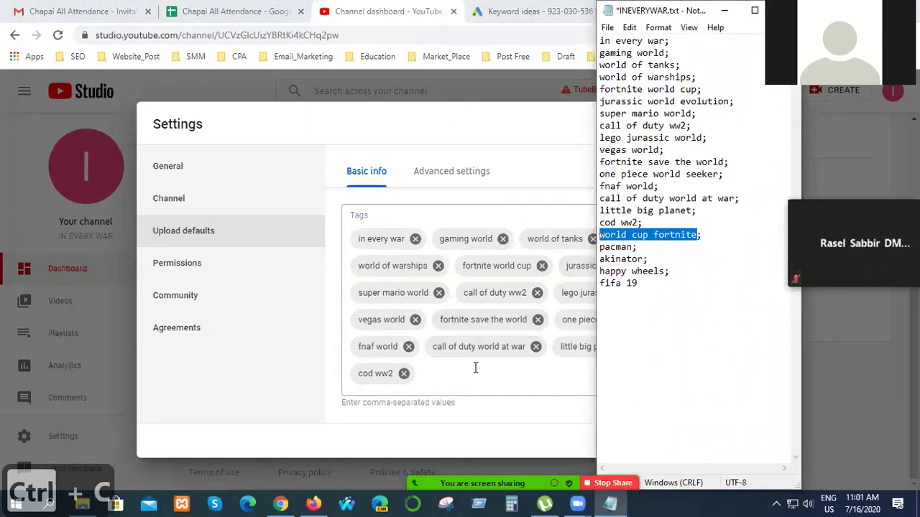
pyautogui.click(468, 368)
pyautogui.hotkey('ctrl', 'v')
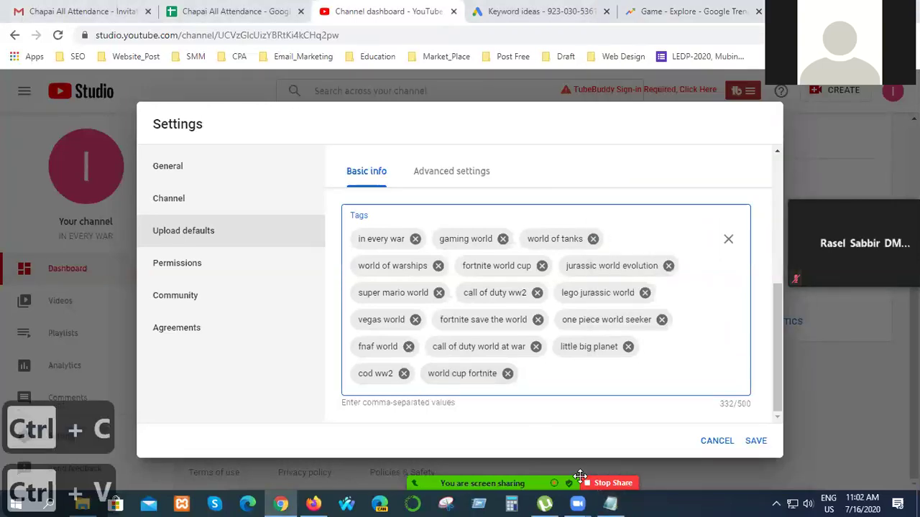
pyautogui.hotkey('alt', 'Tab')
pyautogui.doubleClick(615, 247)
pyautogui.hotkey('ctrl', 'c')
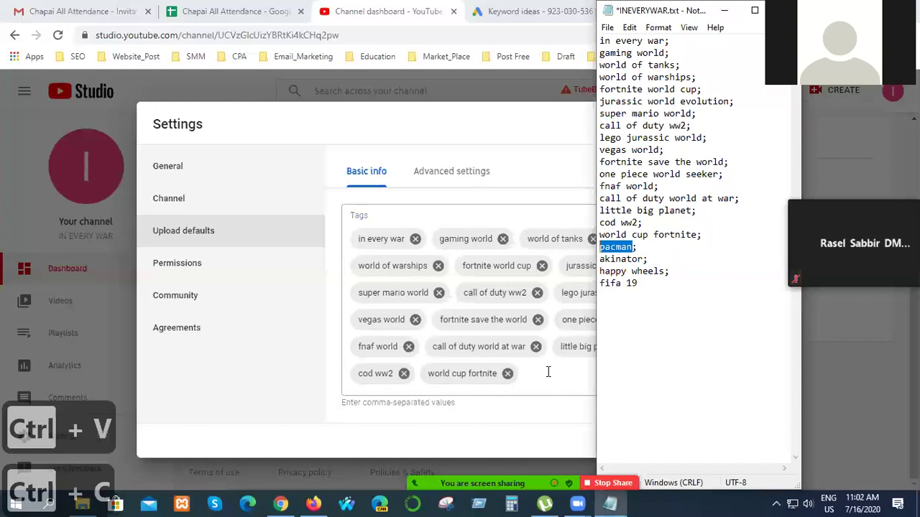
pyautogui.click(547, 371)
pyautogui.hotkey('ctrl', 'v')
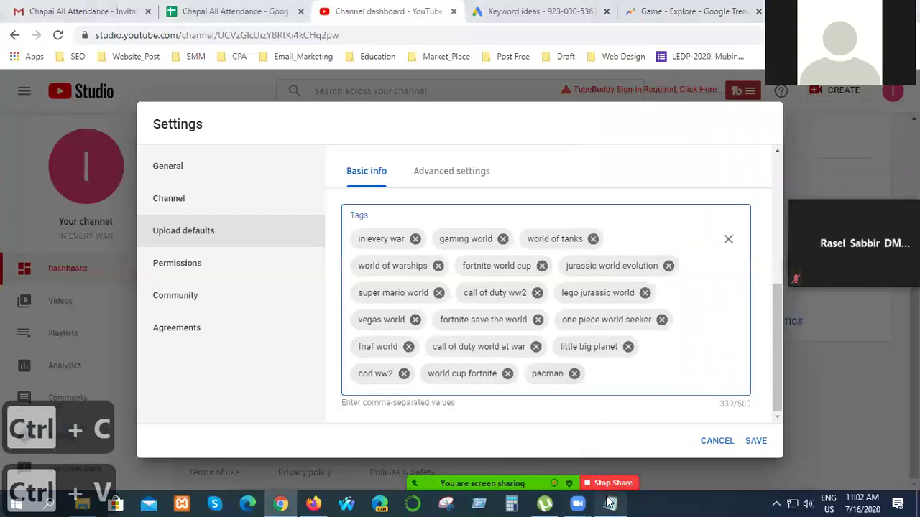
pyautogui.click(609, 503)
pyautogui.moveTo(644, 259); pyautogui.dragTo(600, 260)
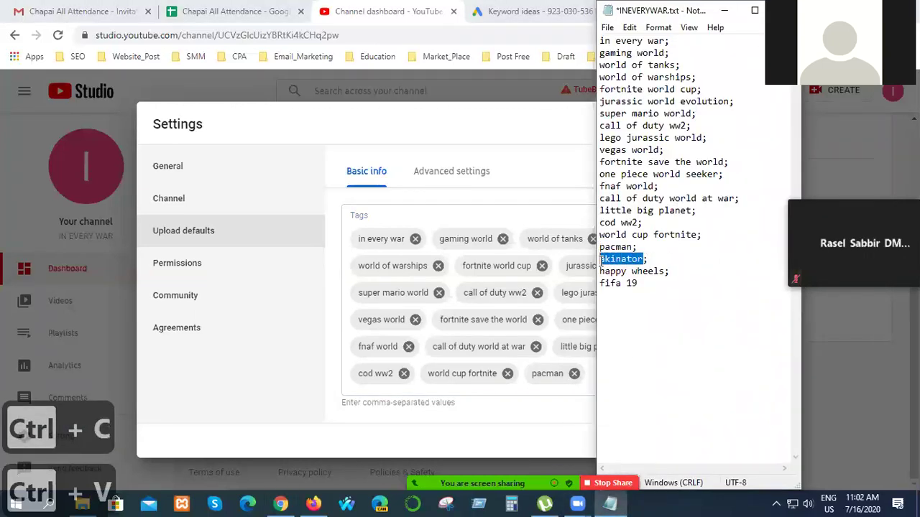
pyautogui.hotkey('ctrl', 'c')
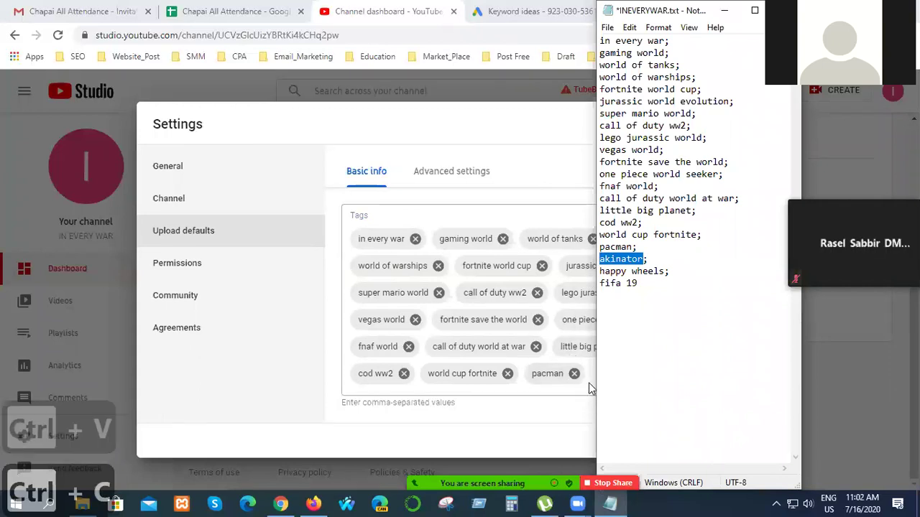
pyautogui.click(589, 382)
pyautogui.hotkey('ctrl', 'v')
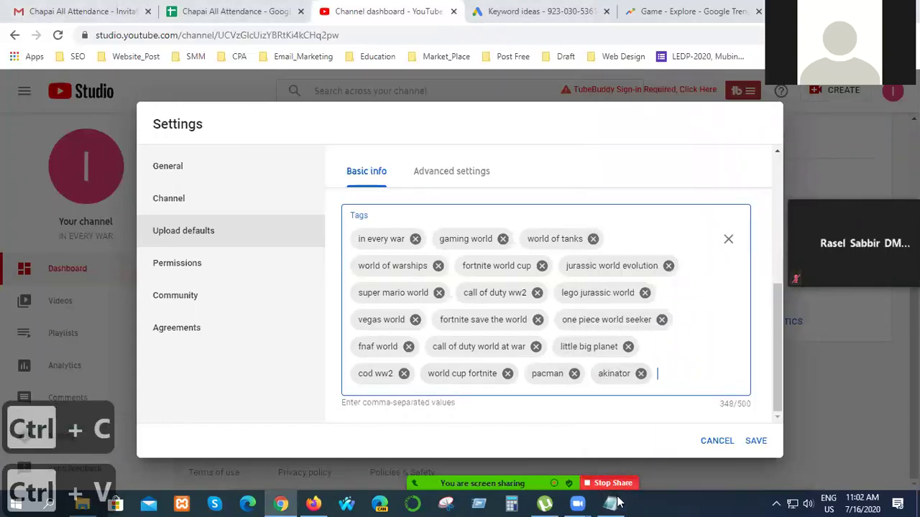
pyautogui.click(612, 503)
pyautogui.moveTo(665, 271); pyautogui.dragTo(595, 273)
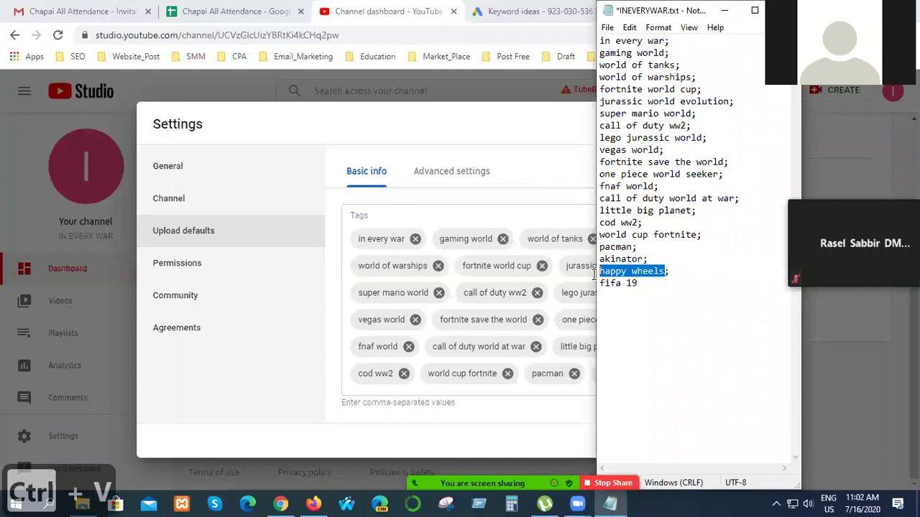
pyautogui.hotkey('ctrl', 'c')
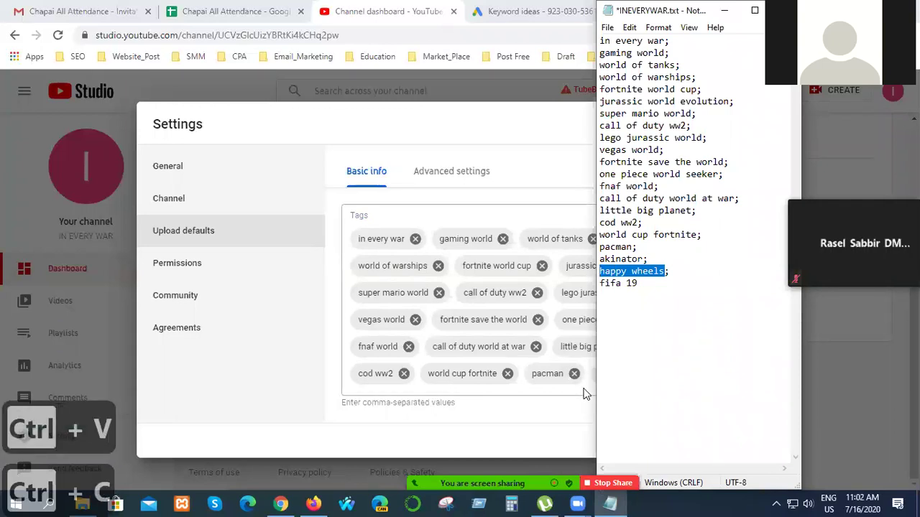
pyautogui.click(587, 396)
pyautogui.hotkey('ctrl', 'v')
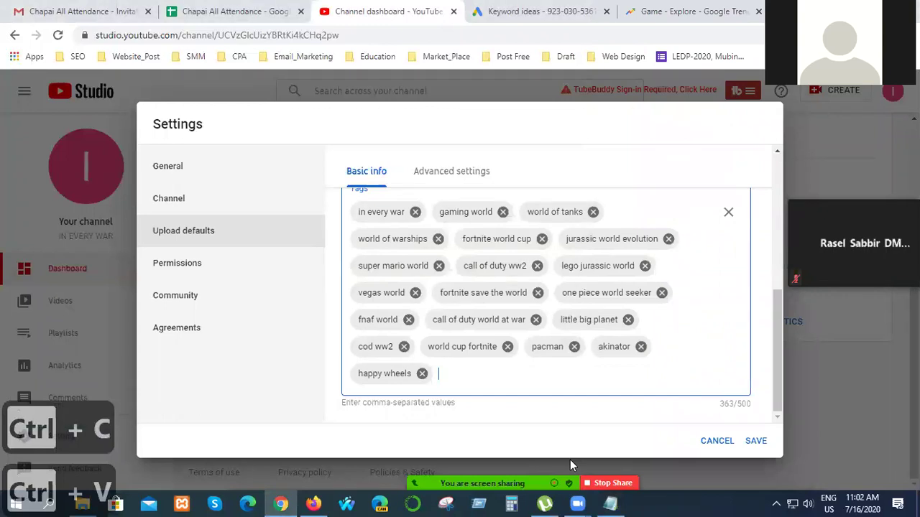
pyautogui.hotkey('alt', 'Tab')
pyautogui.hotkey('ctrl', 'c')
pyautogui.click(510, 372)
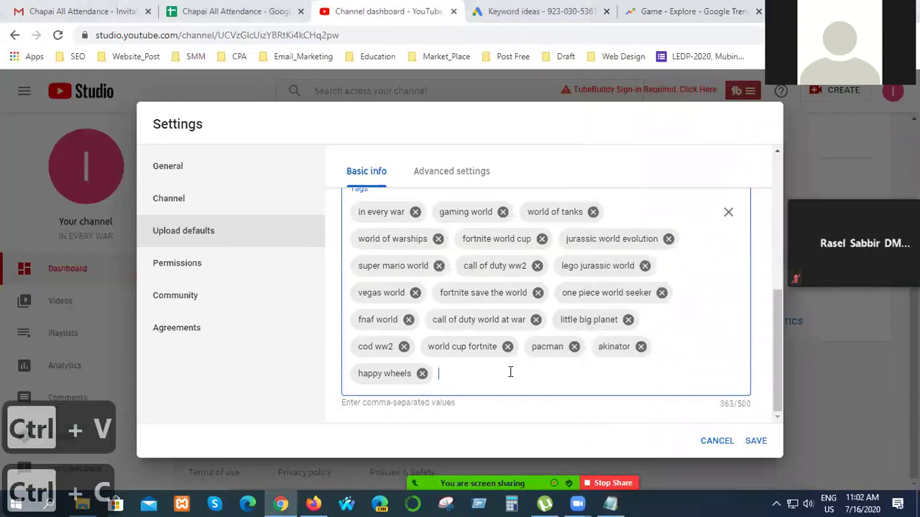
pyautogui.hotkey('ctrl', 'v')
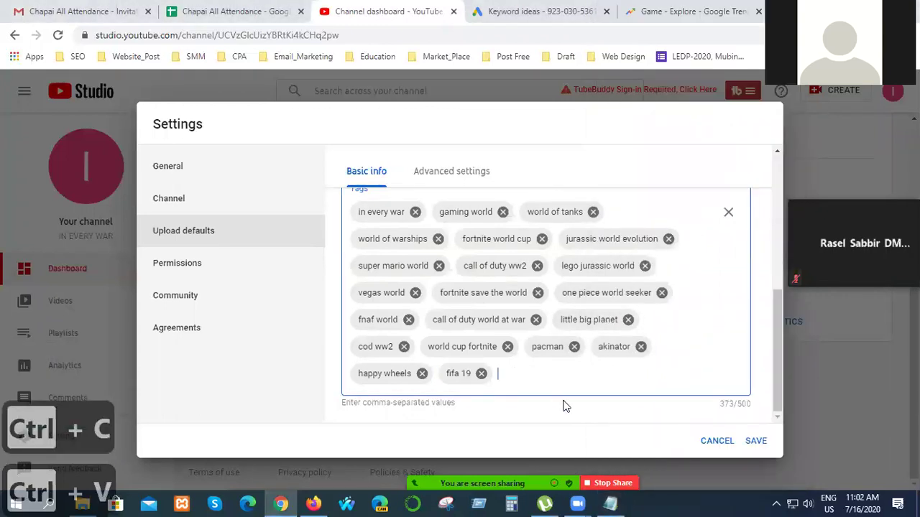
pyautogui.scroll(5, 517, 370)
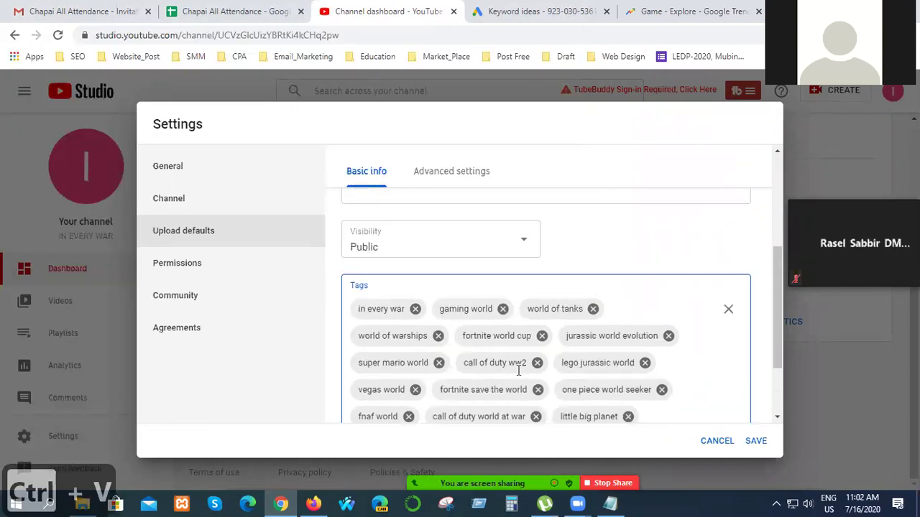
pyautogui.scroll(-5, 532, 371)
# Step: Save the default upload tags, then read the private Zoom chat message and close the chat
pyautogui.click(545, 419)
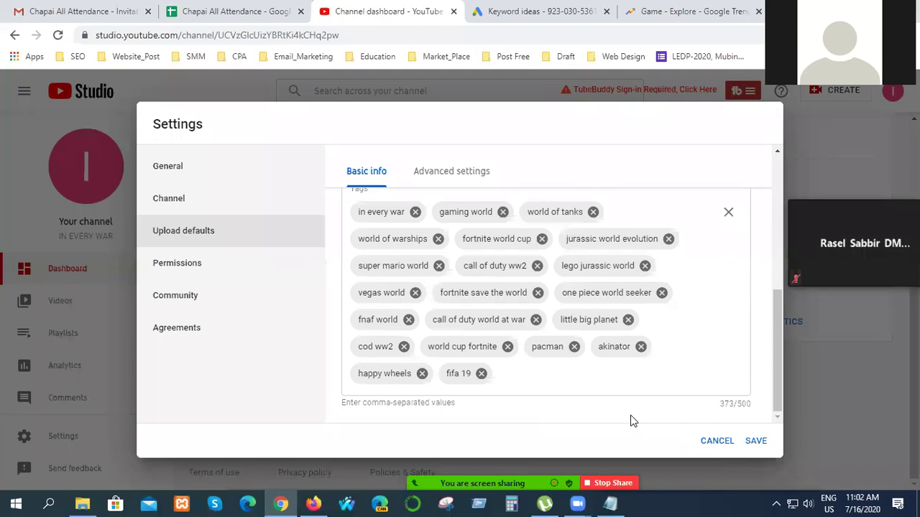
pyautogui.click(755, 439)
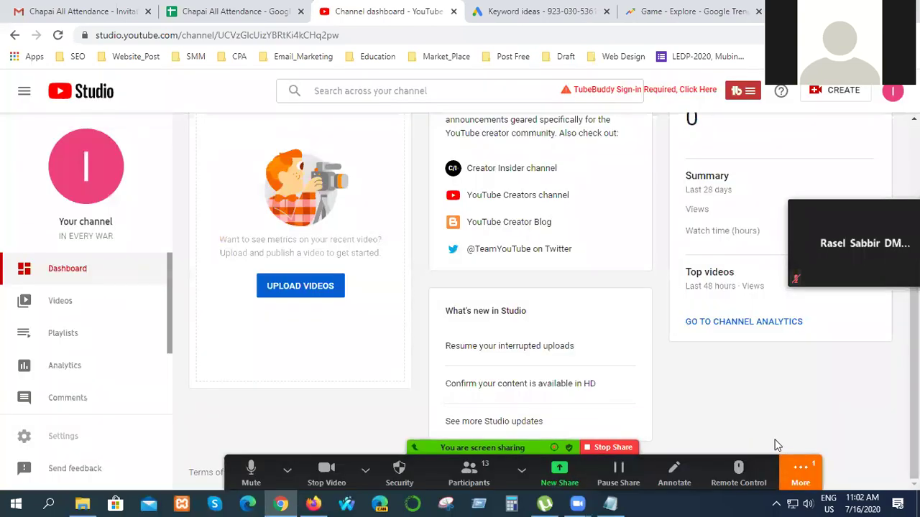
pyautogui.click(799, 471)
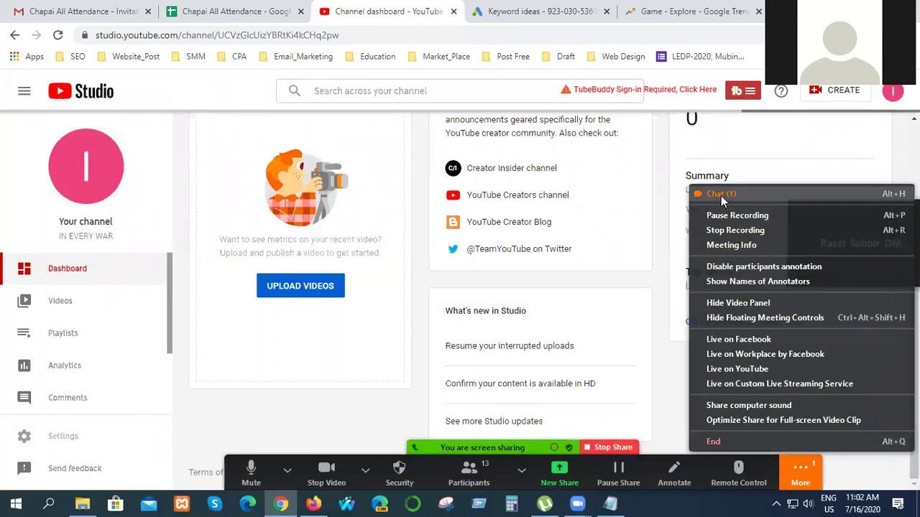
pyautogui.click(720, 196)
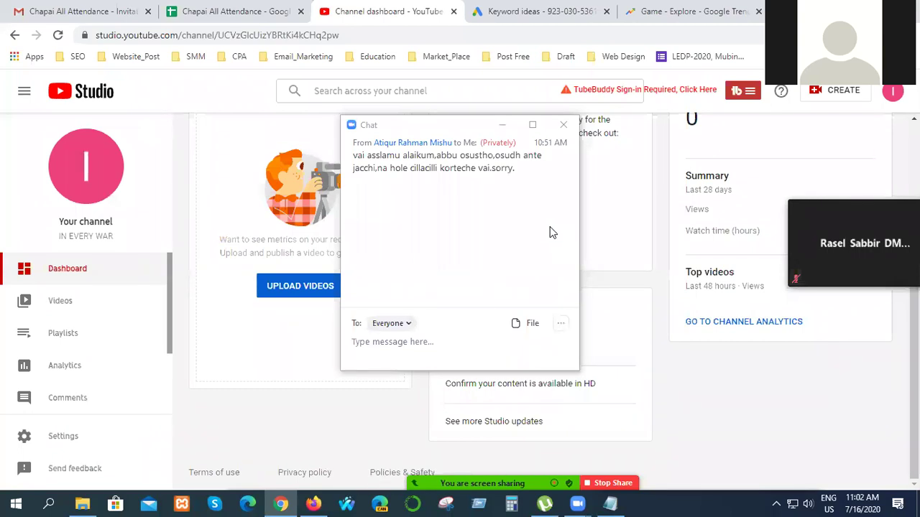
pyautogui.click(564, 125)
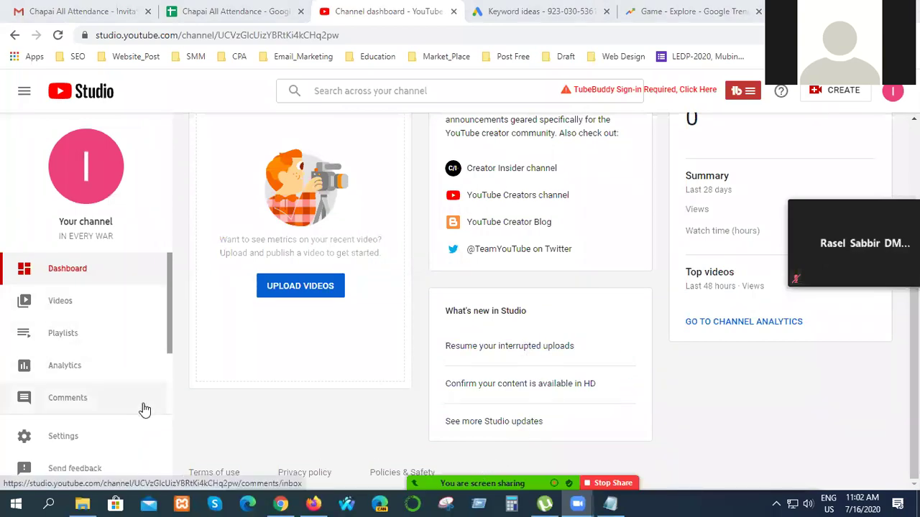
pyautogui.click(84, 439)
# Step: Set comments on new videos to Allow all comments in the Community defaults
pyautogui.click(211, 214)
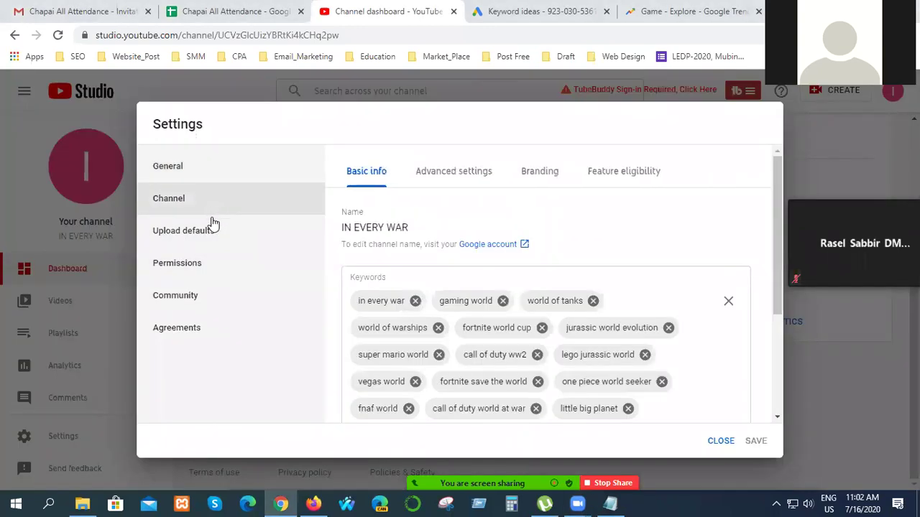
pyautogui.click(212, 237)
pyautogui.scroll(-1, 429, 338)
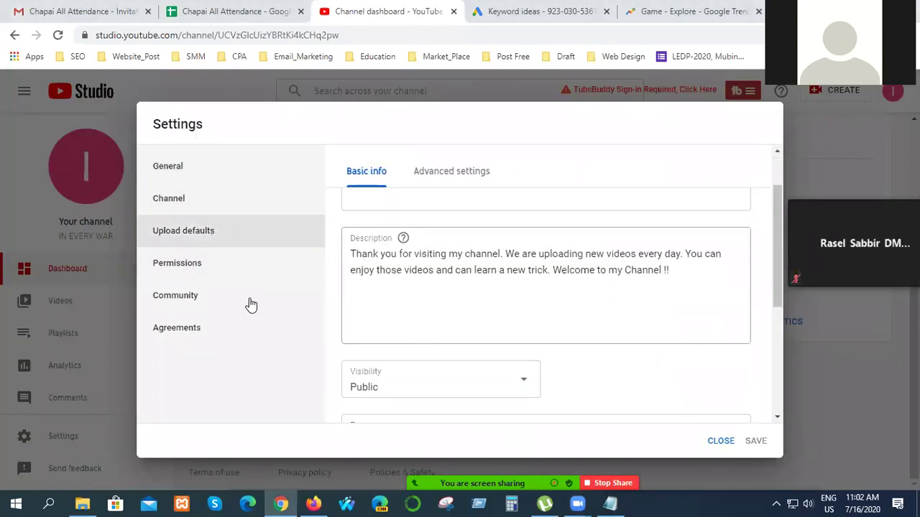
pyautogui.click(219, 272)
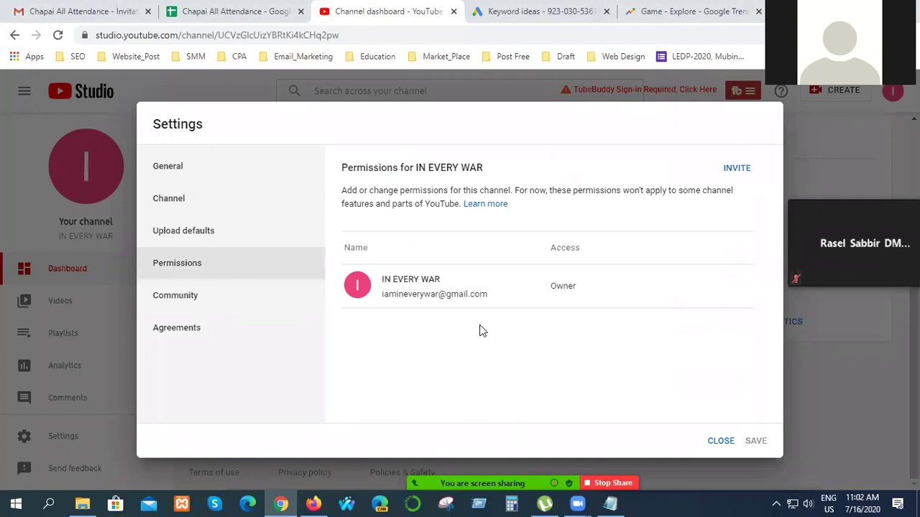
pyautogui.click(191, 308)
pyautogui.scroll(-2, 379, 339)
pyautogui.scroll(2, 379, 339)
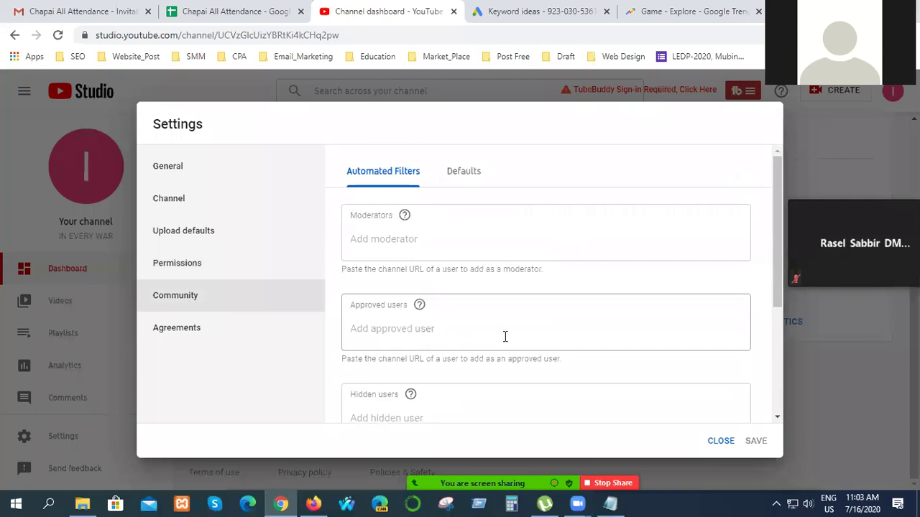
pyautogui.scroll(-2, 505, 337)
pyautogui.scroll(2, 505, 337)
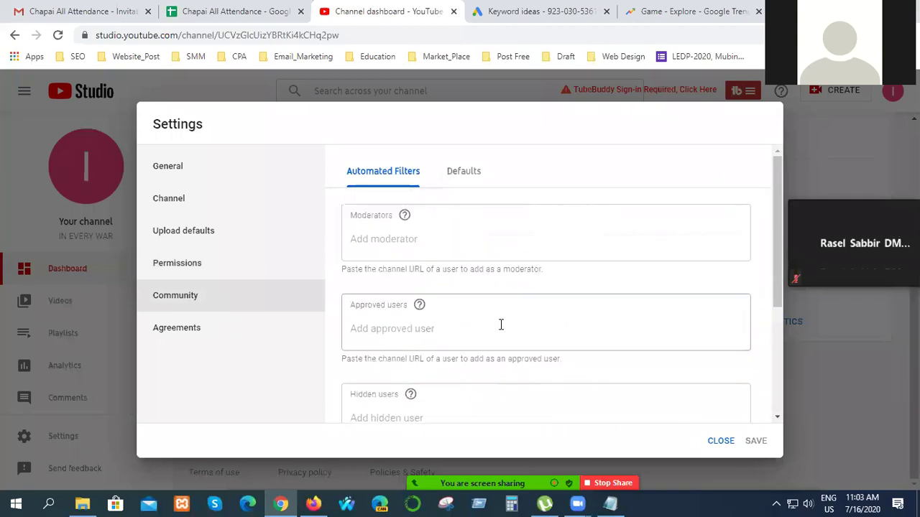
pyautogui.click(465, 172)
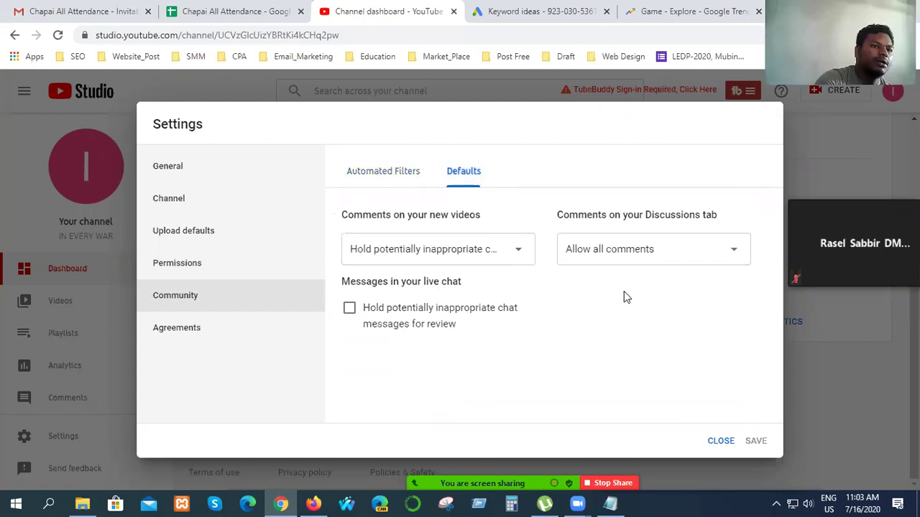
pyautogui.click(449, 249)
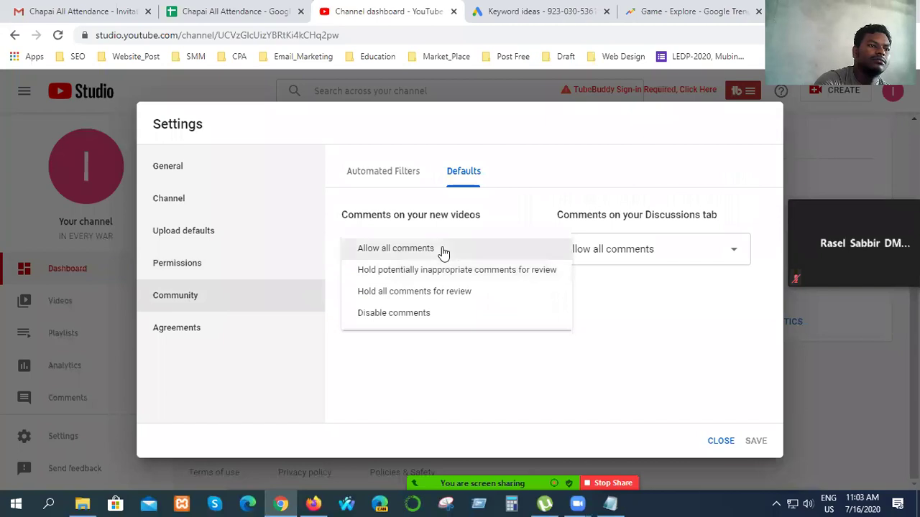
pyautogui.click(442, 250)
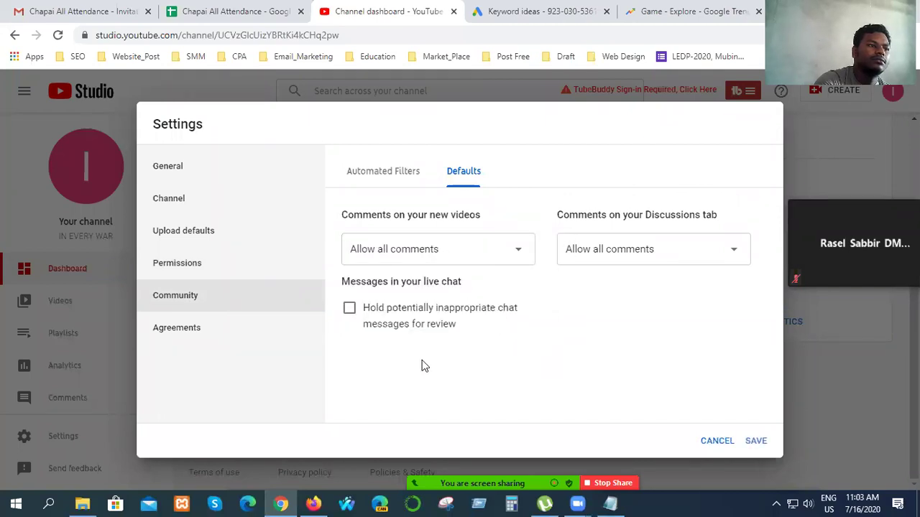
# Step: Look through the other settings sections, then save the comment setting change
pyautogui.click(214, 335)
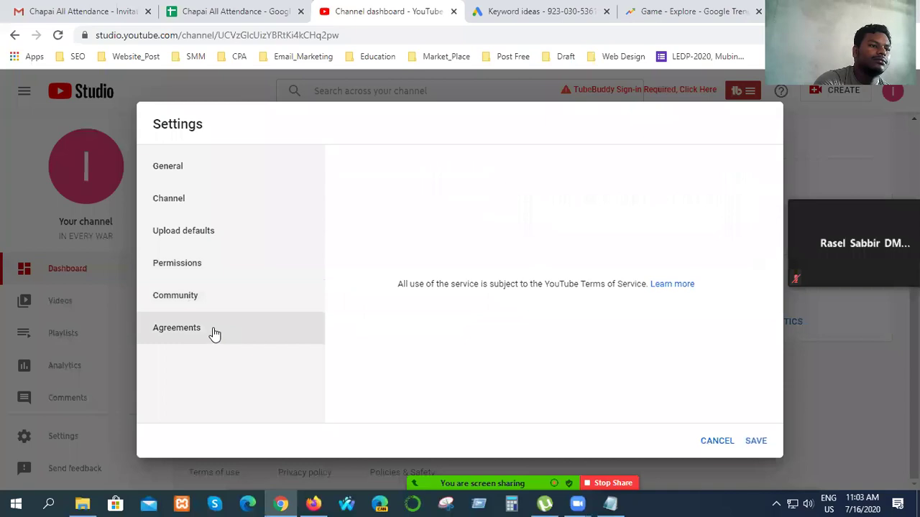
pyautogui.click(198, 291)
pyautogui.click(194, 258)
pyautogui.click(205, 245)
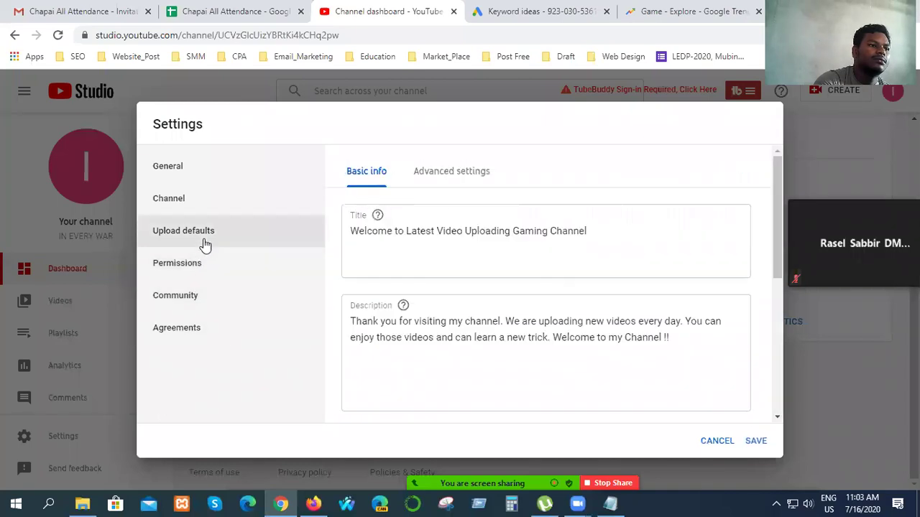
pyautogui.click(182, 205)
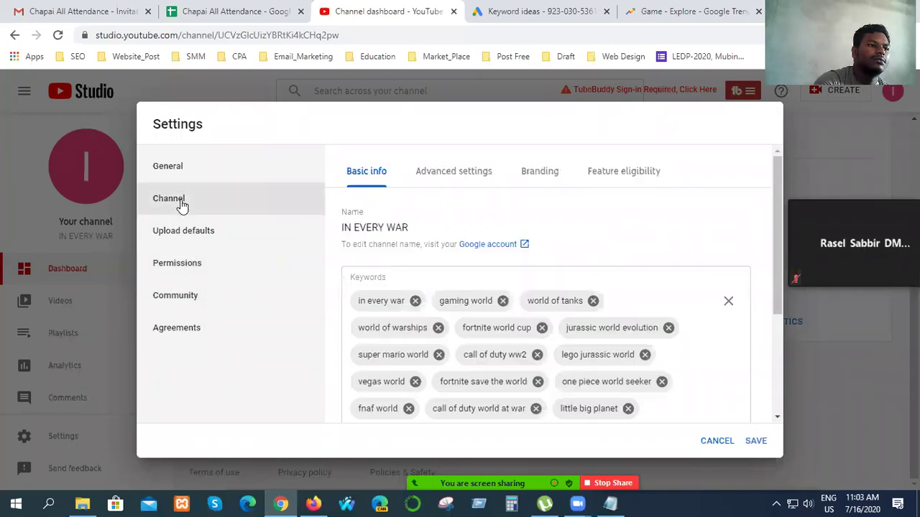
pyautogui.click(202, 175)
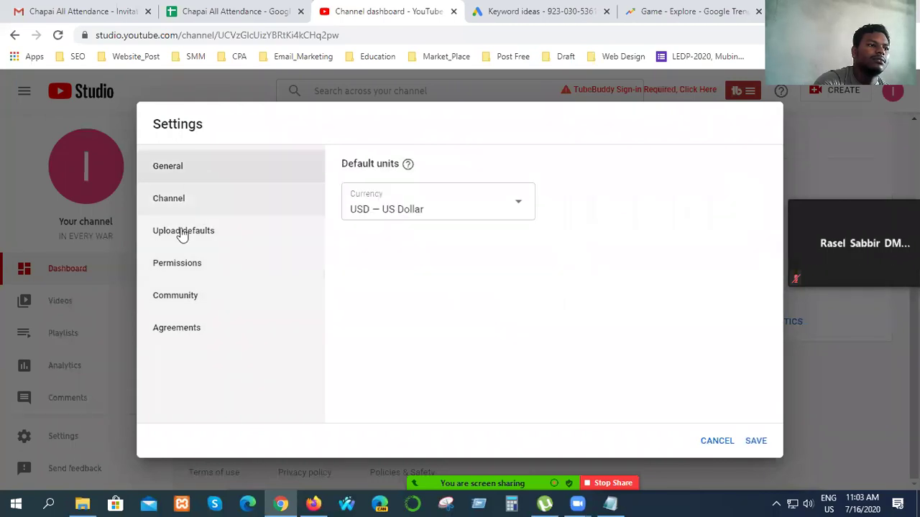
pyautogui.click(760, 444)
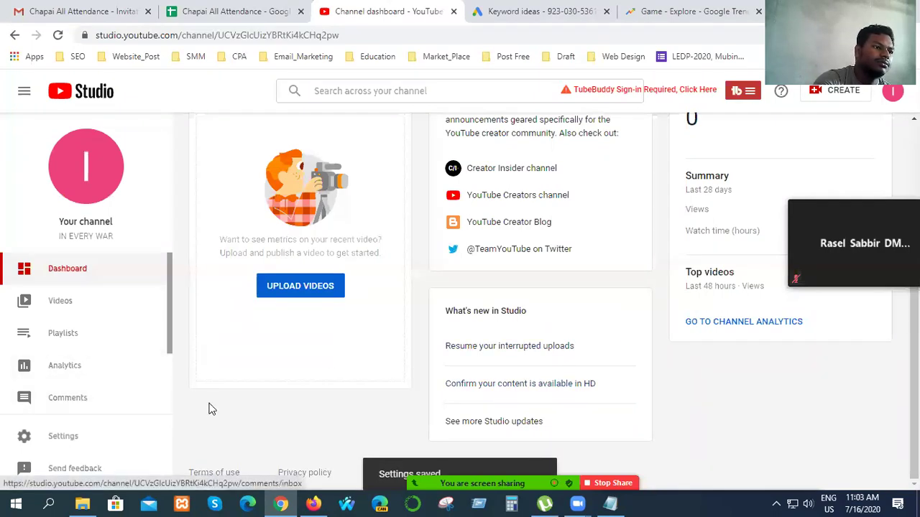
# Step: Reopen settings to check the Channel Branding video watermark option, then close the Google Trends tab
pyautogui.click(72, 440)
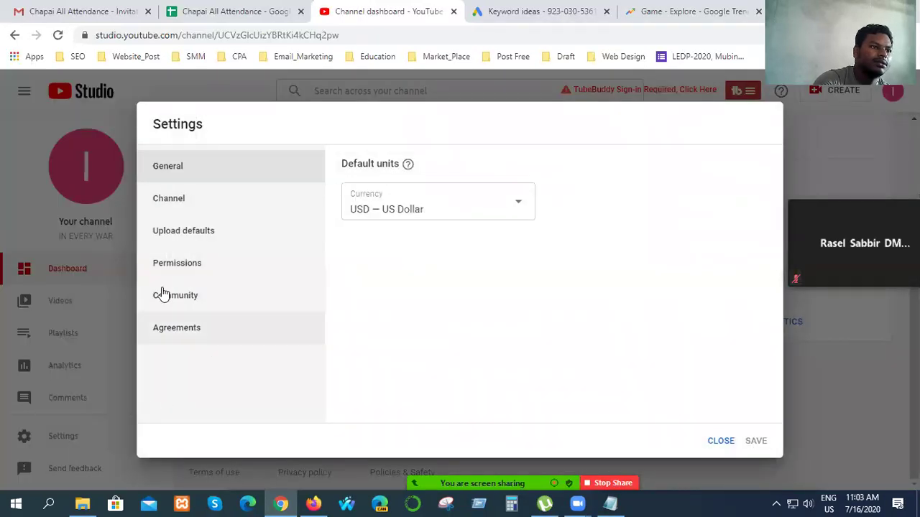
pyautogui.click(189, 239)
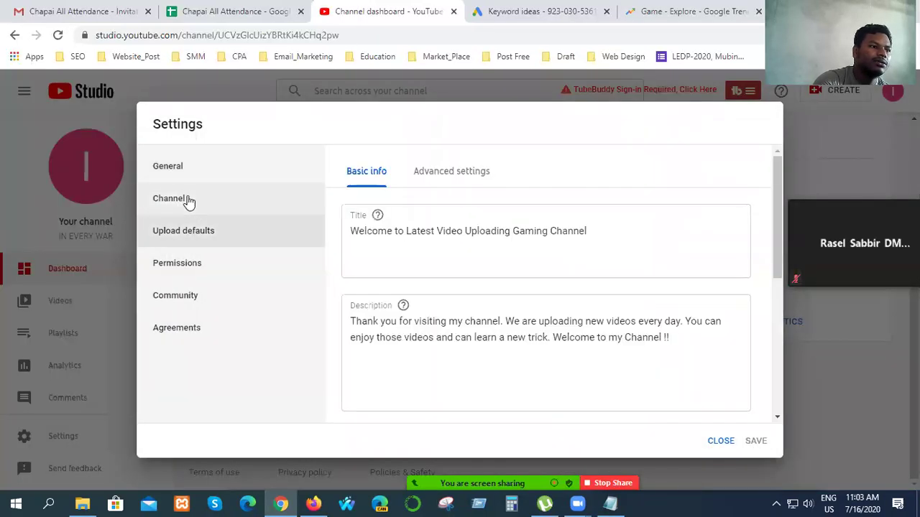
pyautogui.click(189, 201)
pyautogui.click(547, 180)
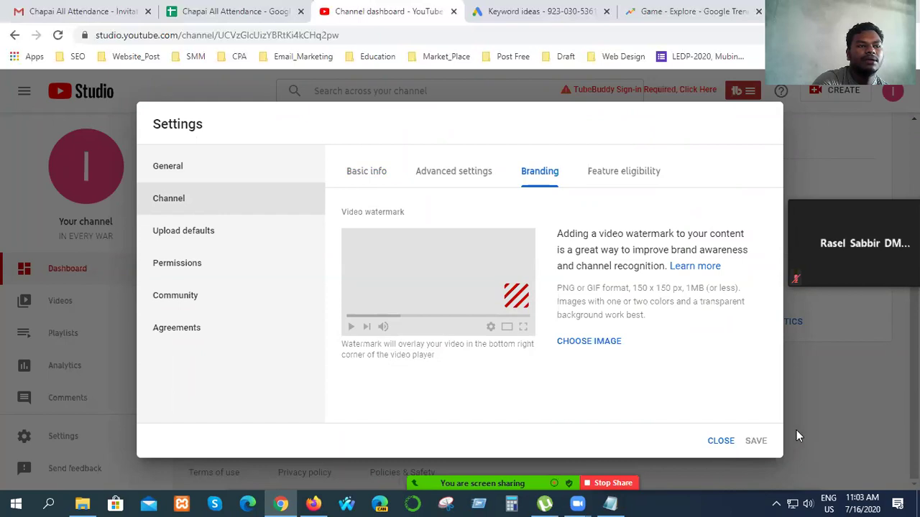
pyautogui.click(758, 12)
# Step: Load the Canva website in a new browser tab and bring up the Create a design list
pyautogui.click(664, 13)
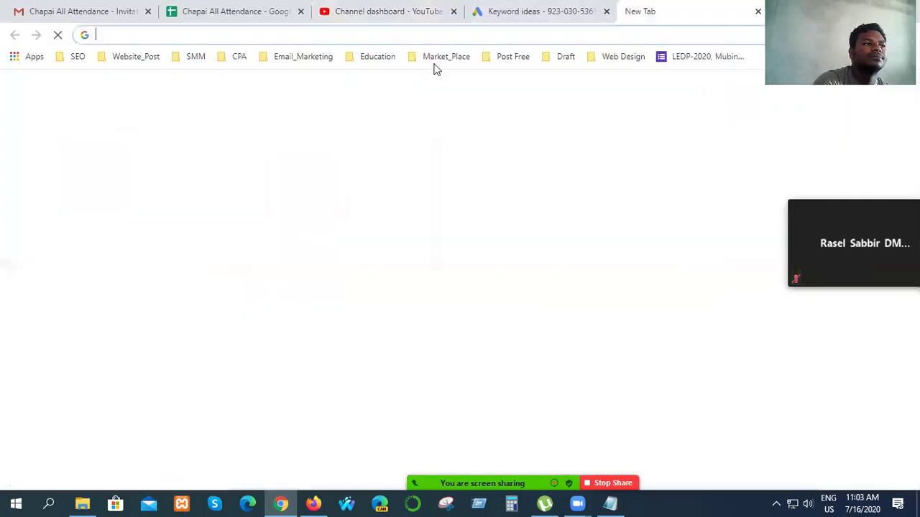
pyautogui.write('canv')
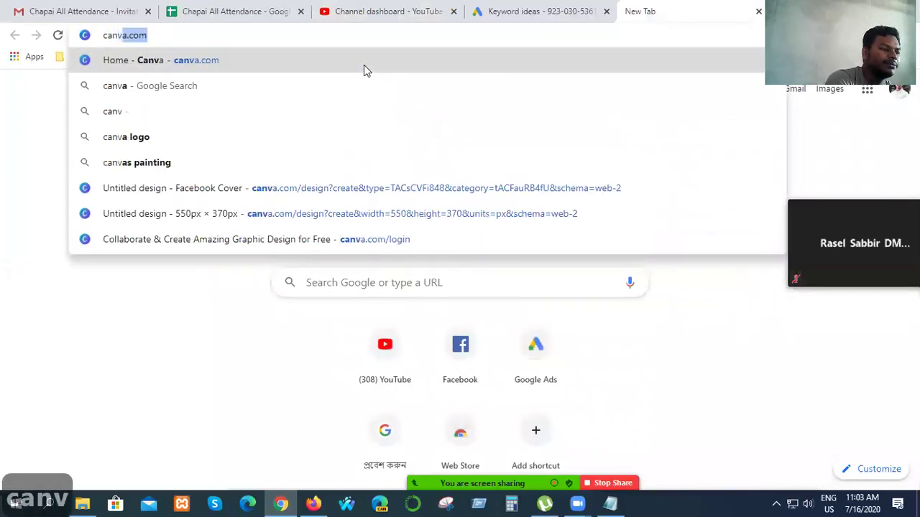
pyautogui.write('a')
pyautogui.press('Return')
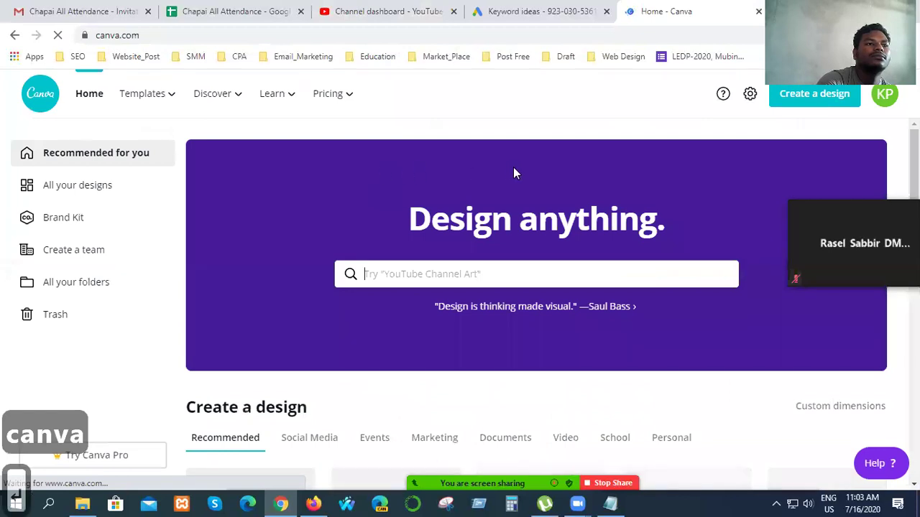
pyautogui.click(790, 106)
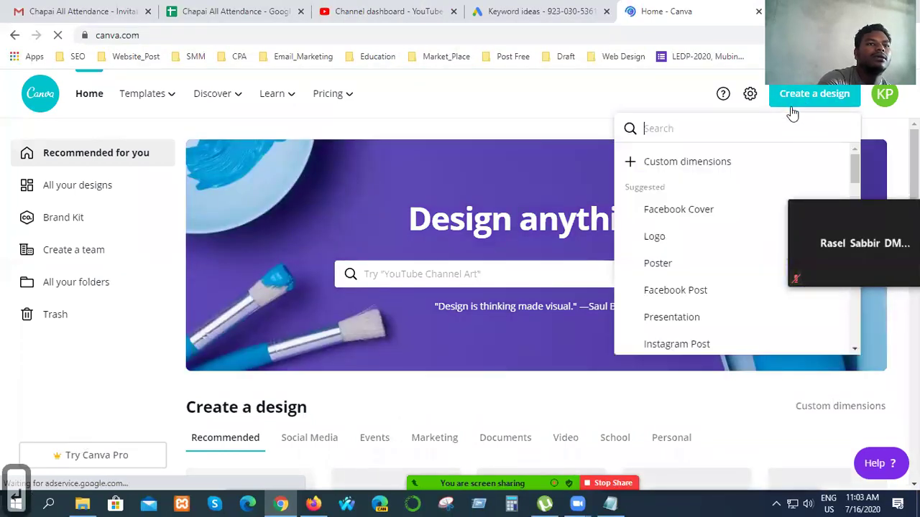
# Step: Search Google for 'youtube channel logo size', which gives 800 x 800 pixels
pyautogui.hotkey('ctrl', 't')
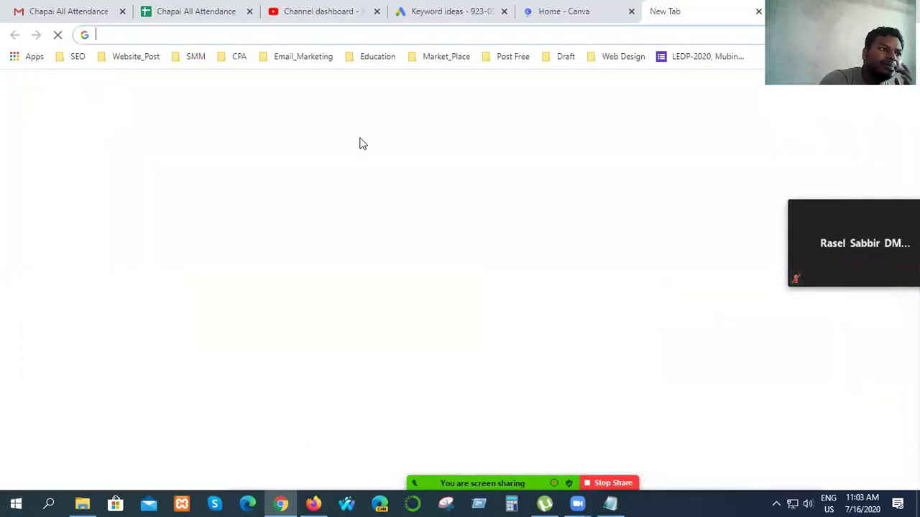
pyautogui.write('yout')
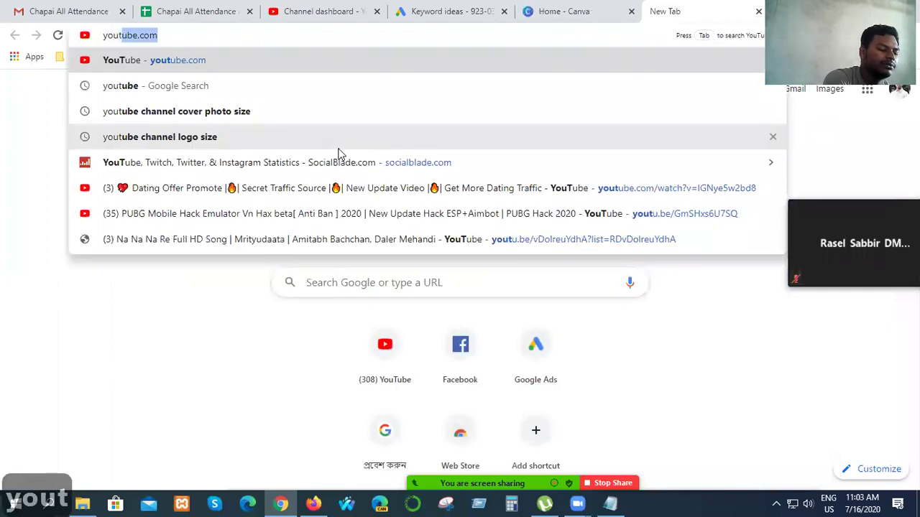
pyautogui.write('ube')
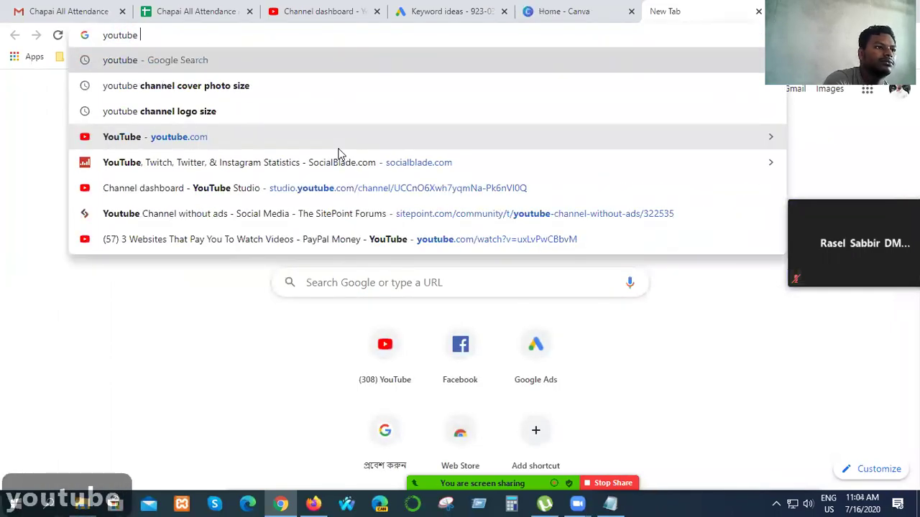
pyautogui.click(265, 112)
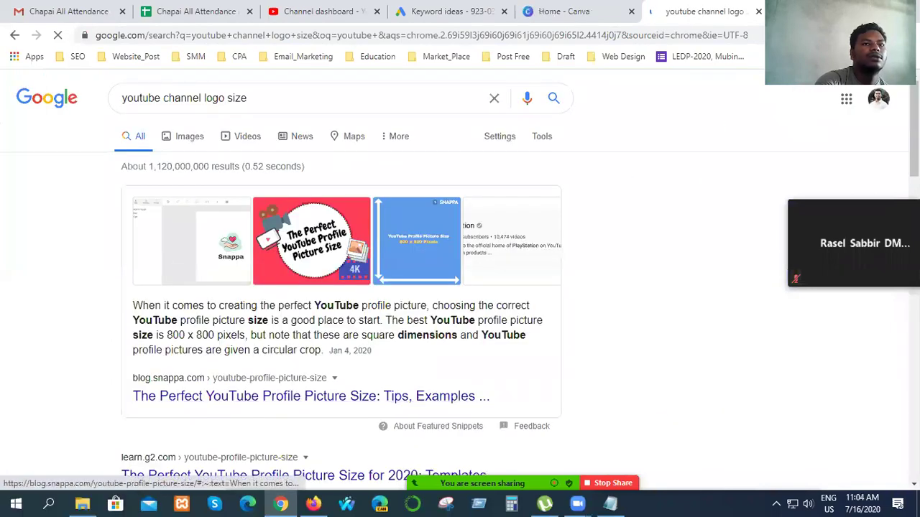
pyautogui.click(572, 9)
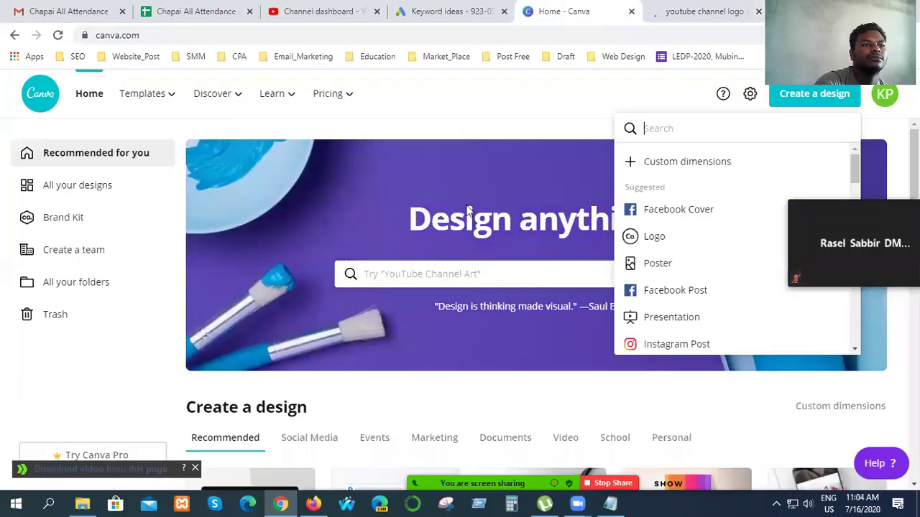
# Step: Create a new blank Canva design with custom dimensions of 800 × 800 pixels
pyautogui.click(672, 164)
pyautogui.write('800')
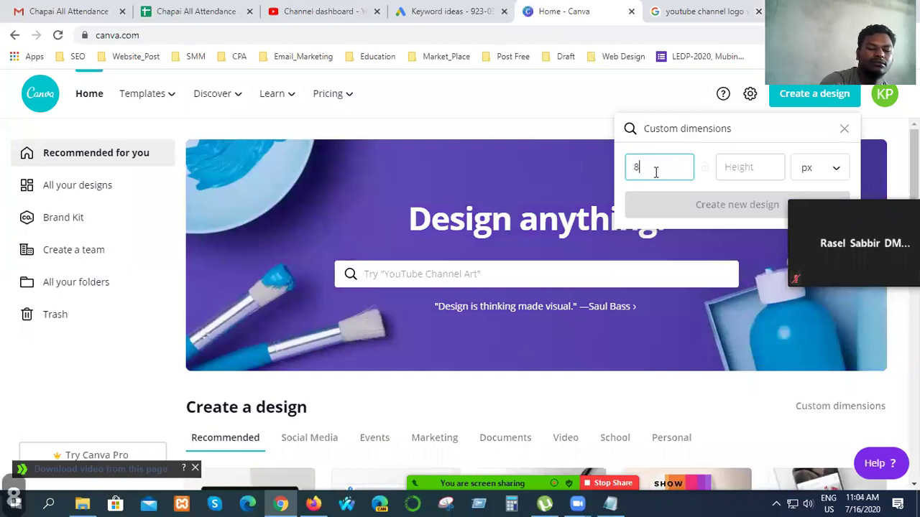
pyautogui.click(726, 170)
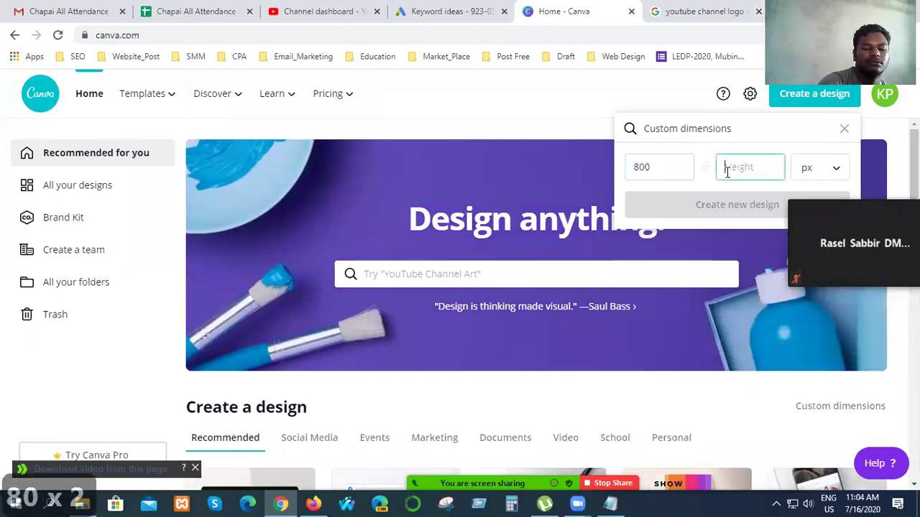
pyautogui.write('800')
pyautogui.click(690, 213)
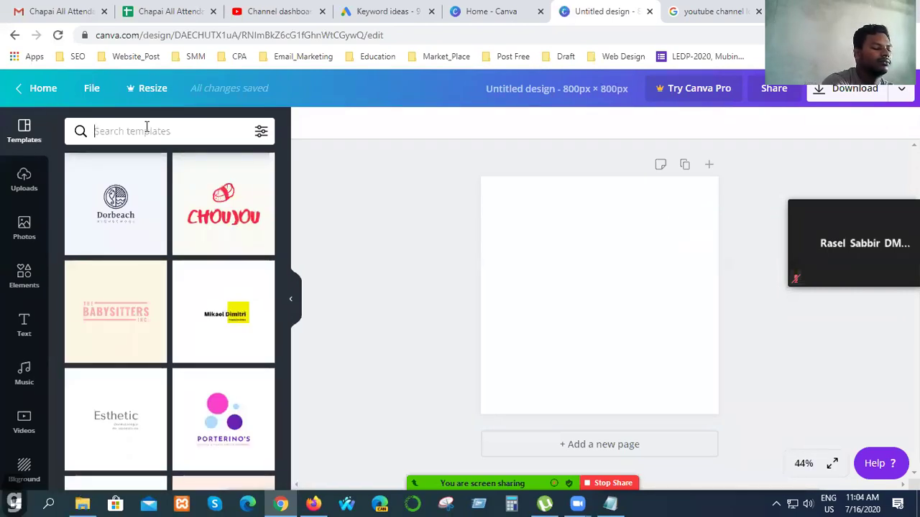
# Step: Search templates for 'Gaming Logo' and drag the green SIGNALS soldier template onto the canvas
pyautogui.write('gaming')
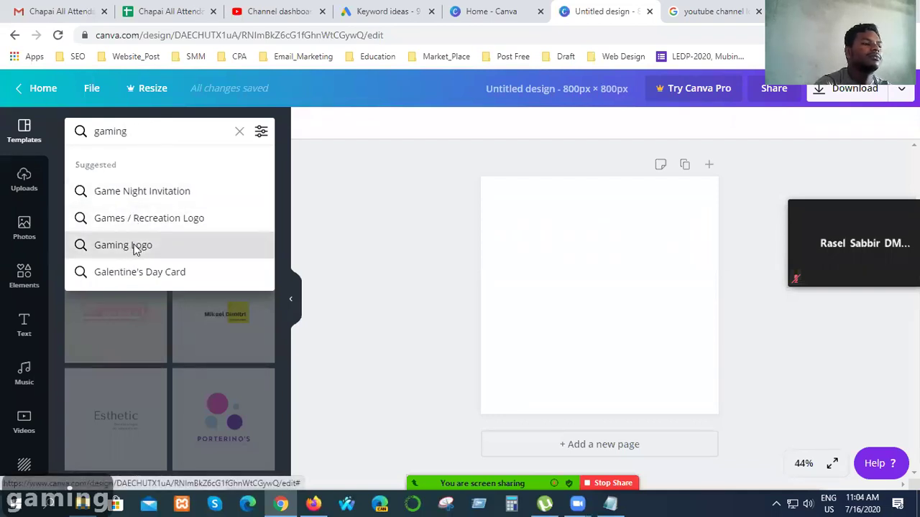
pyautogui.click(134, 245)
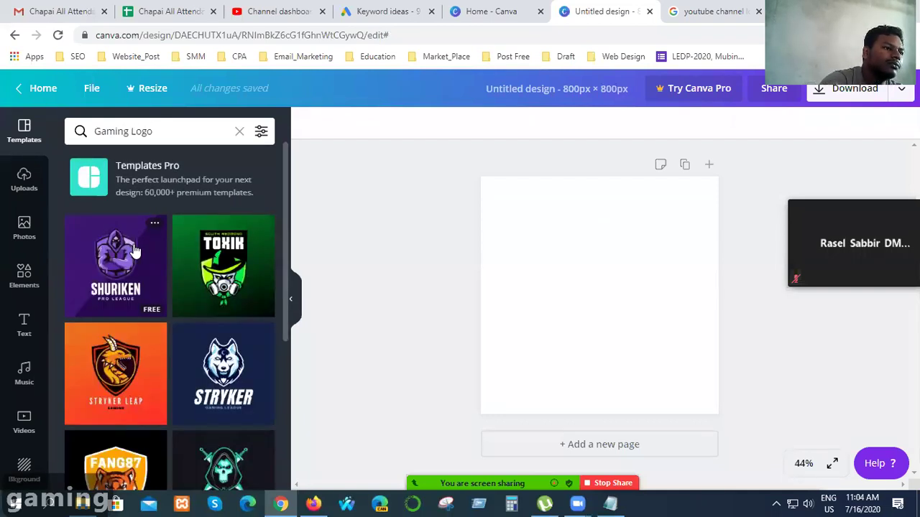
pyautogui.scroll(-1, 187, 321)
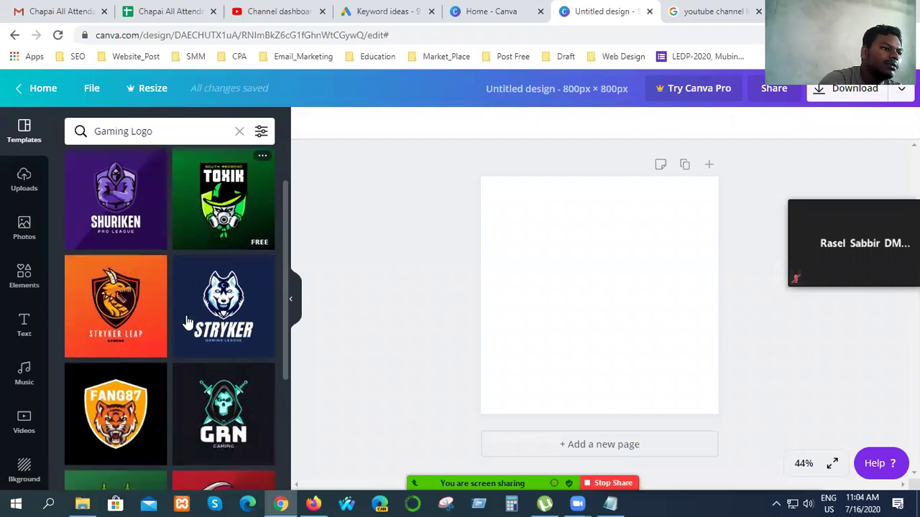
pyautogui.scroll(-2, 187, 322)
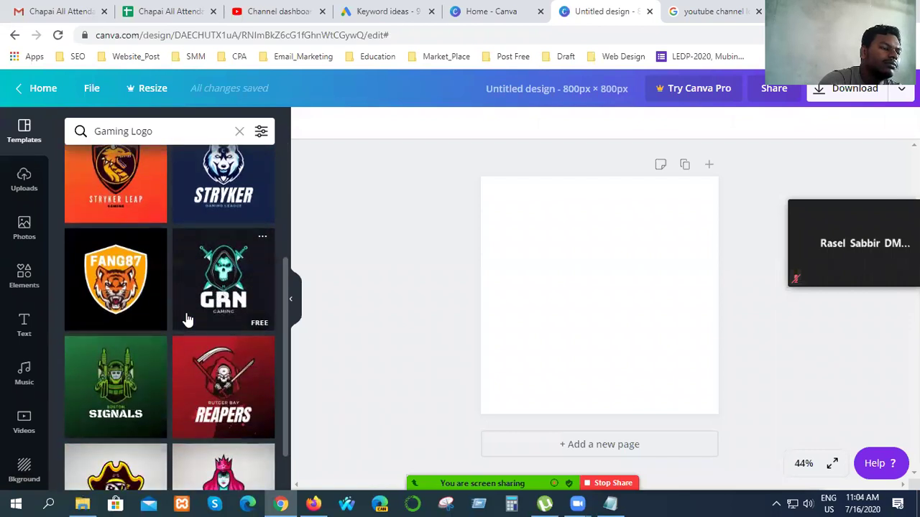
pyautogui.moveTo(108, 388); pyautogui.dragTo(540, 260)
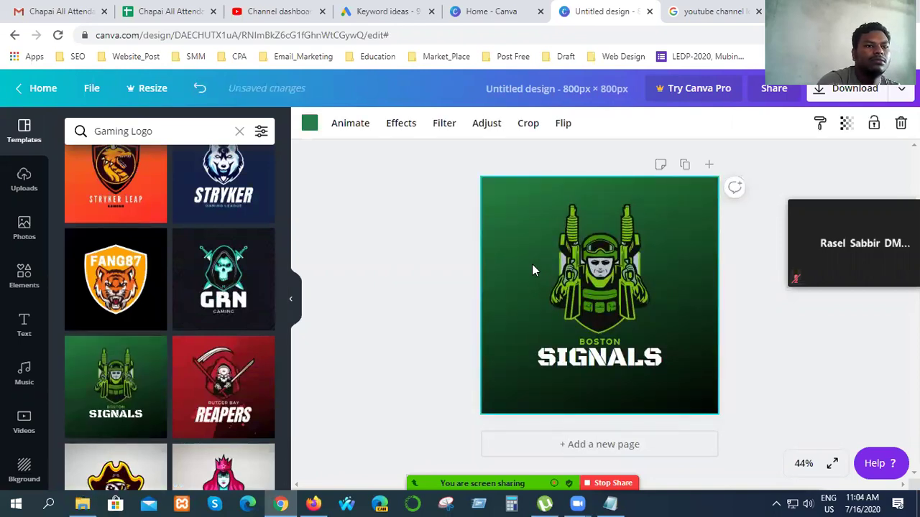
# Step: Replace the SIGNALS text with 'IN every war'
pyautogui.click(643, 363)
pyautogui.click(665, 360)
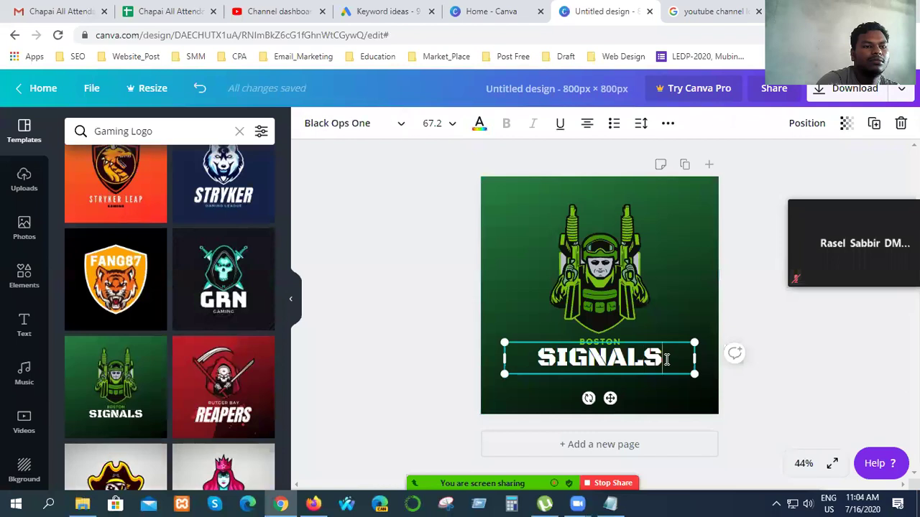
pyautogui.press('BackSpace')
pyautogui.press('BackSpace')
pyautogui.press('BackSpace')
pyautogui.press('BackSpace')
pyautogui.press('BackSpace')
pyautogui.press('BackSpace')
pyautogui.press('BackSpace')
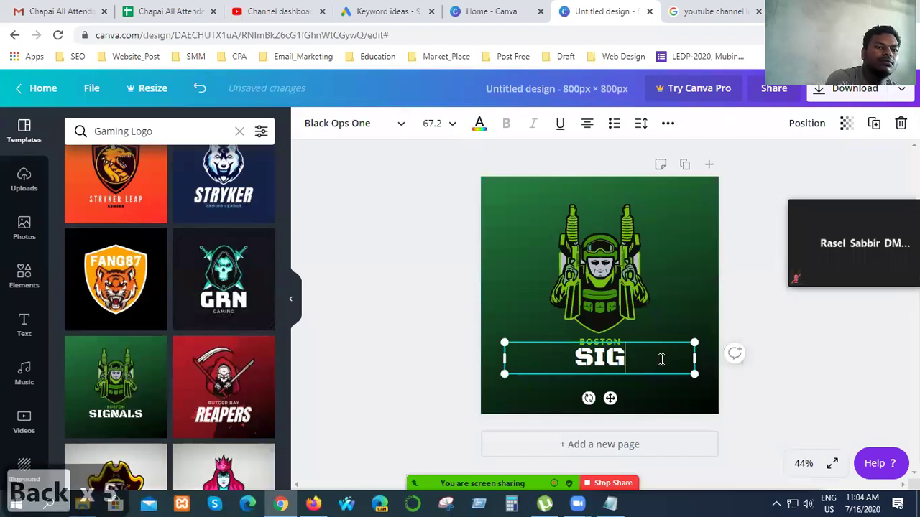
pyautogui.press('BackSpace')
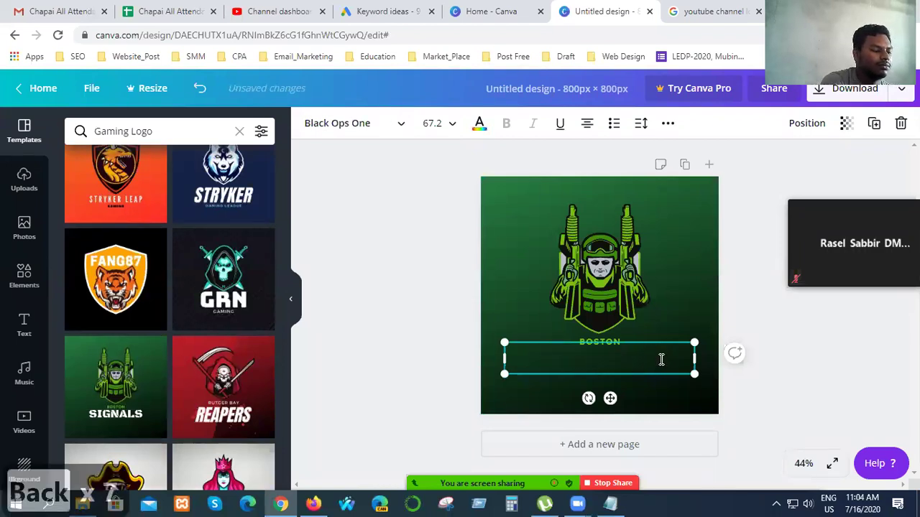
pyautogui.write('I')
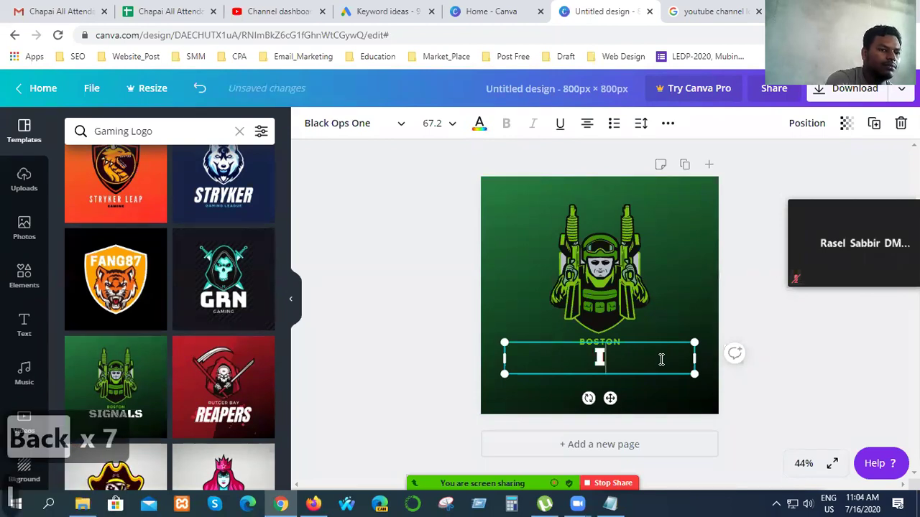
pyautogui.write('N every')
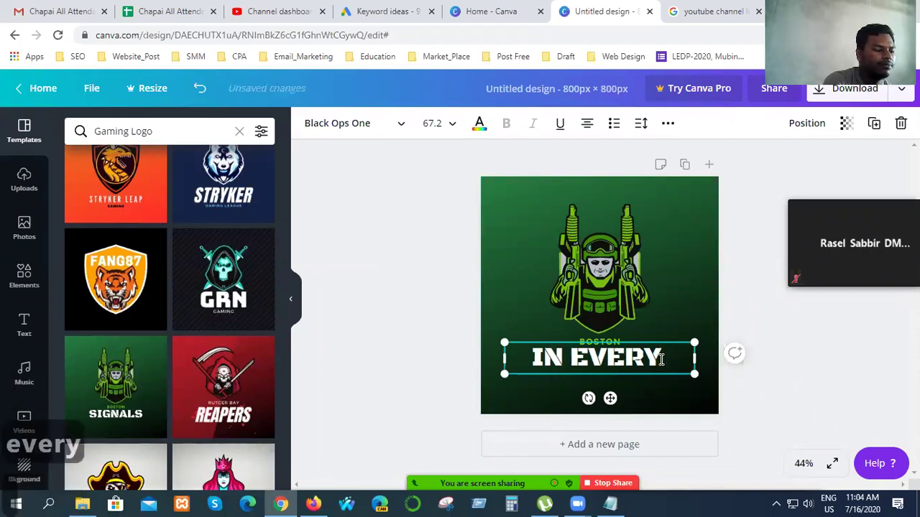
pyautogui.write(' war')
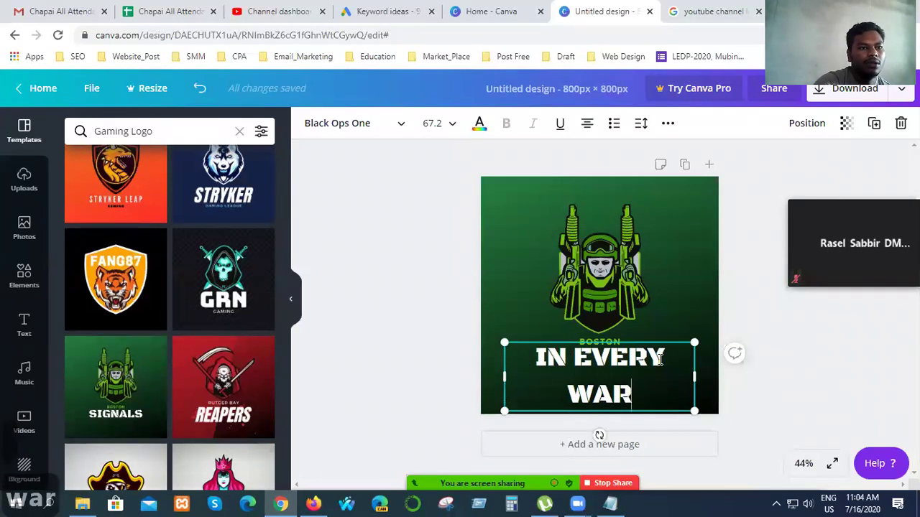
# Step: Delete the small BOSTON text and widen the caption so IN EVERY WAR fits one line
pyautogui.click(620, 345)
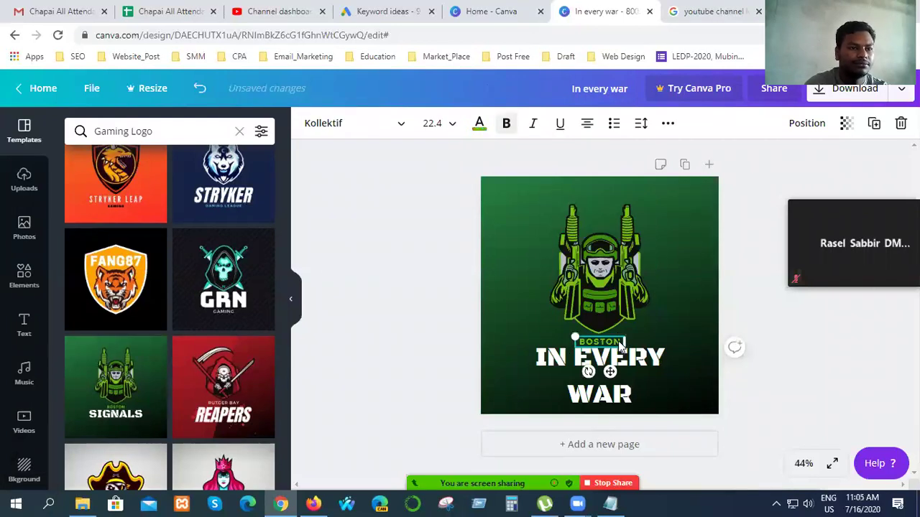
pyautogui.press('Delete')
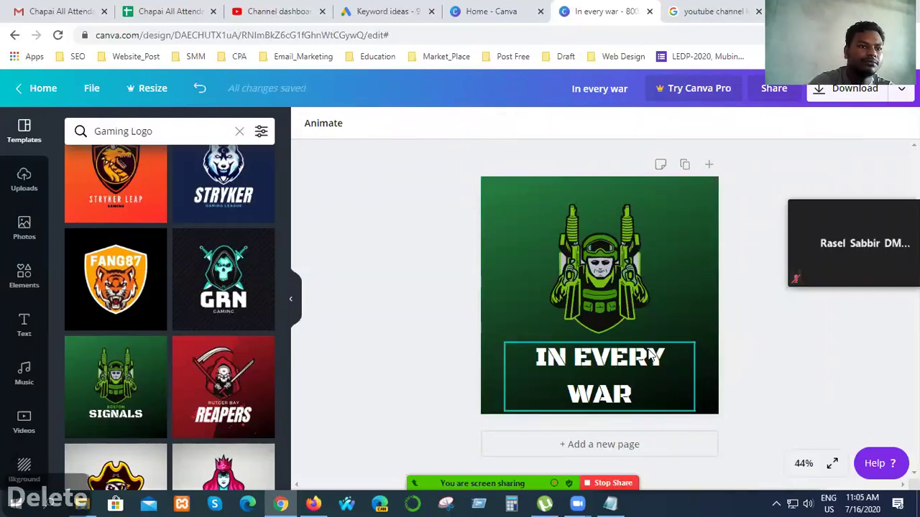
pyautogui.moveTo(651, 352); pyautogui.dragTo(652, 344)
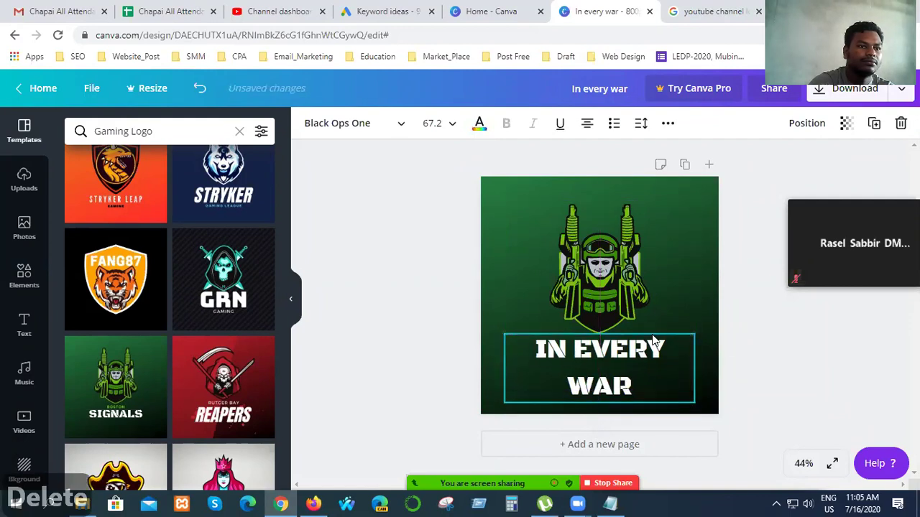
pyautogui.moveTo(691, 366); pyautogui.dragTo(713, 368)
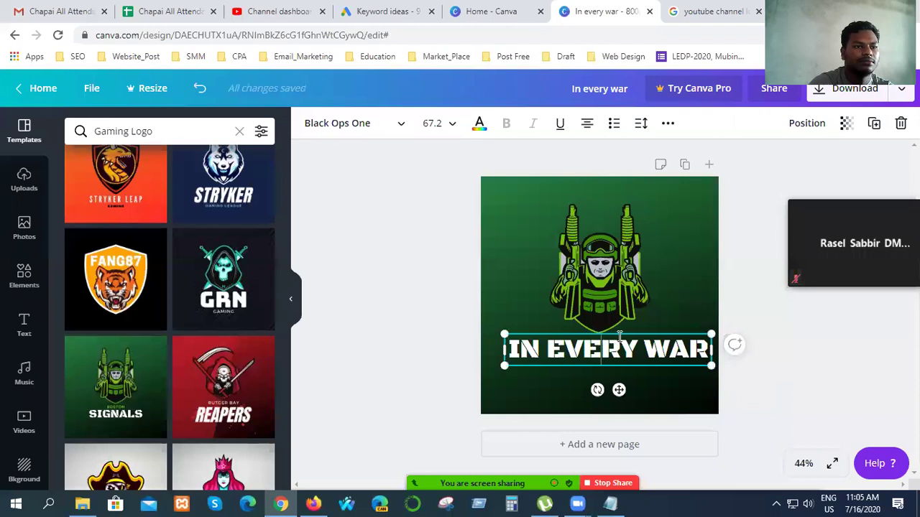
# Step: Widen the IN EVERY WAR text box leftward to about 758 so it centres under the soldier
pyautogui.click(645, 332)
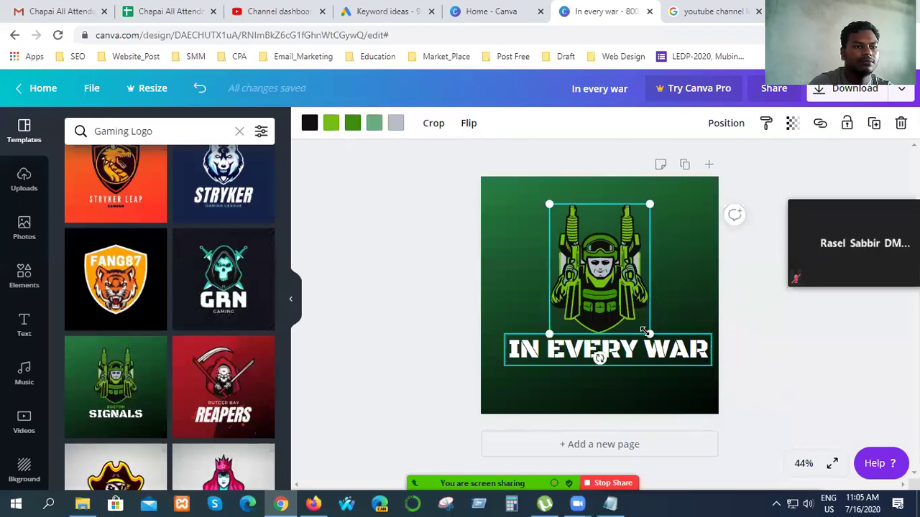
pyautogui.click(683, 339)
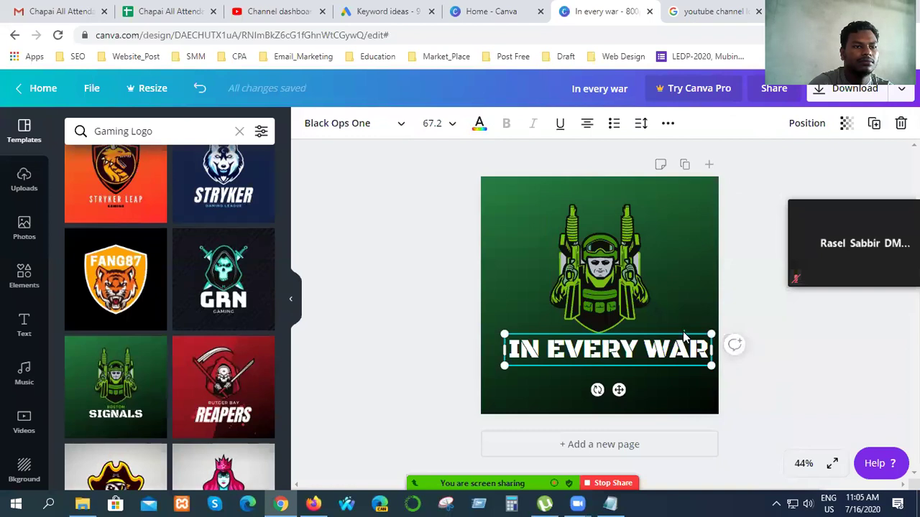
pyautogui.press('Escape')
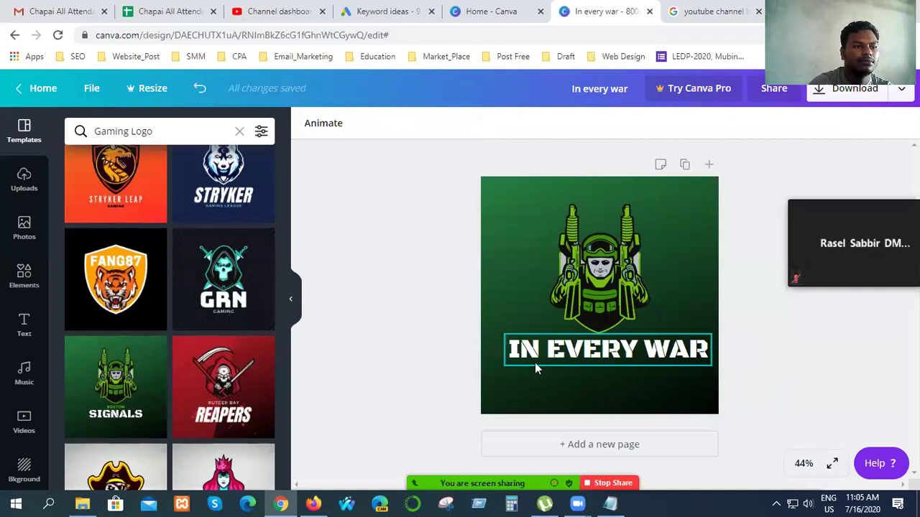
pyautogui.click(535, 363)
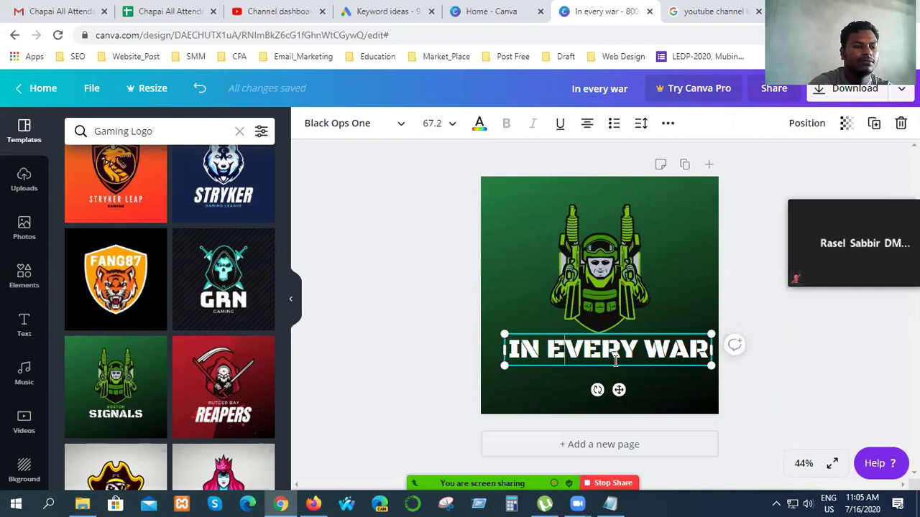
pyautogui.moveTo(504, 350); pyautogui.dragTo(487, 359)
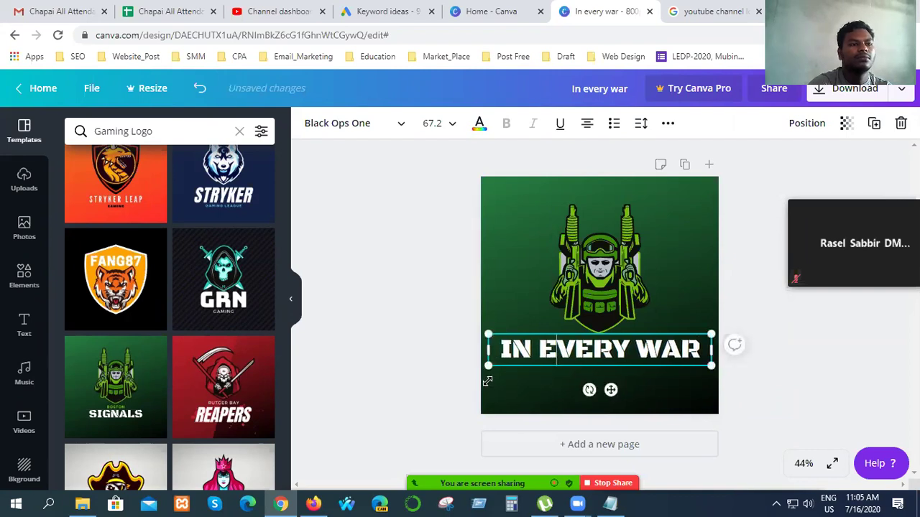
pyautogui.click(754, 369)
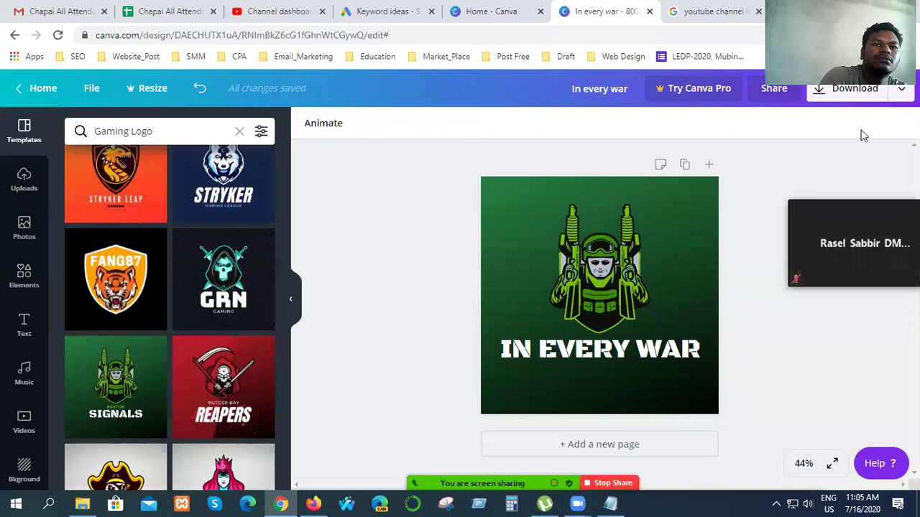
# Step: Download the logo as an 800 × 800 px PNG file
pyautogui.click(859, 93)
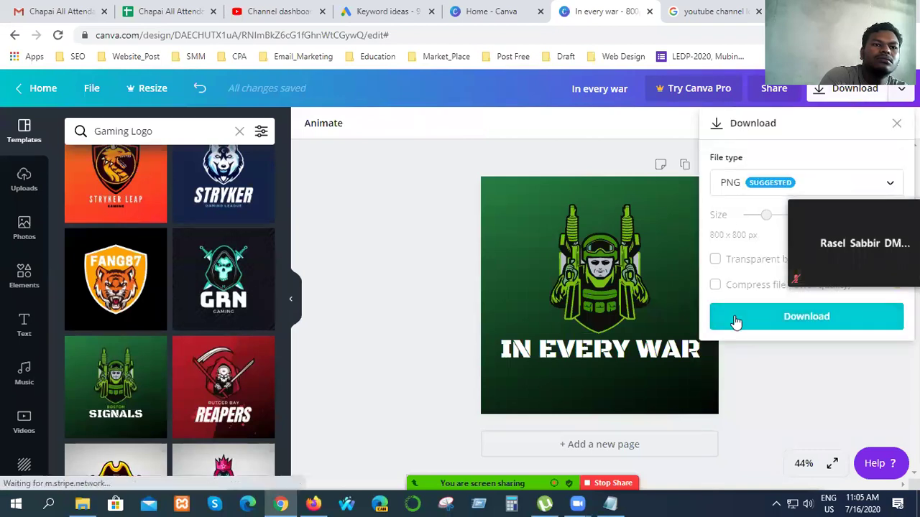
pyautogui.click(773, 306)
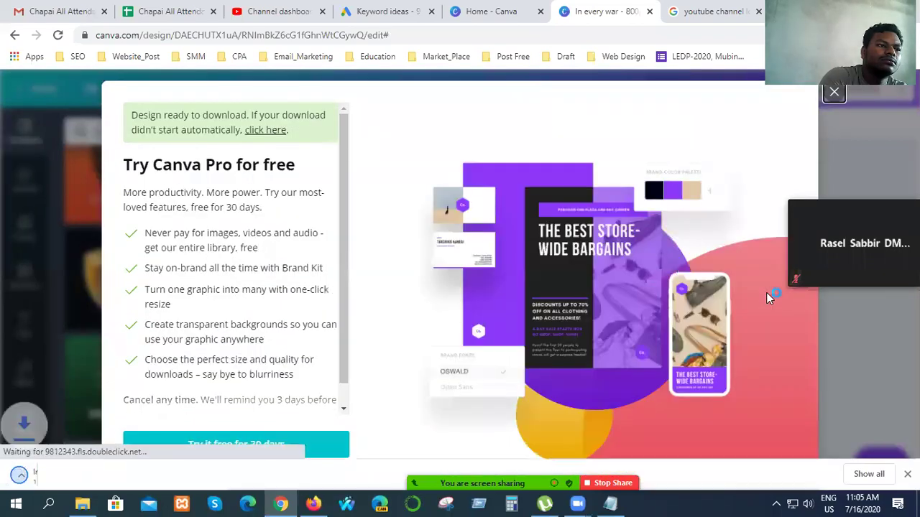